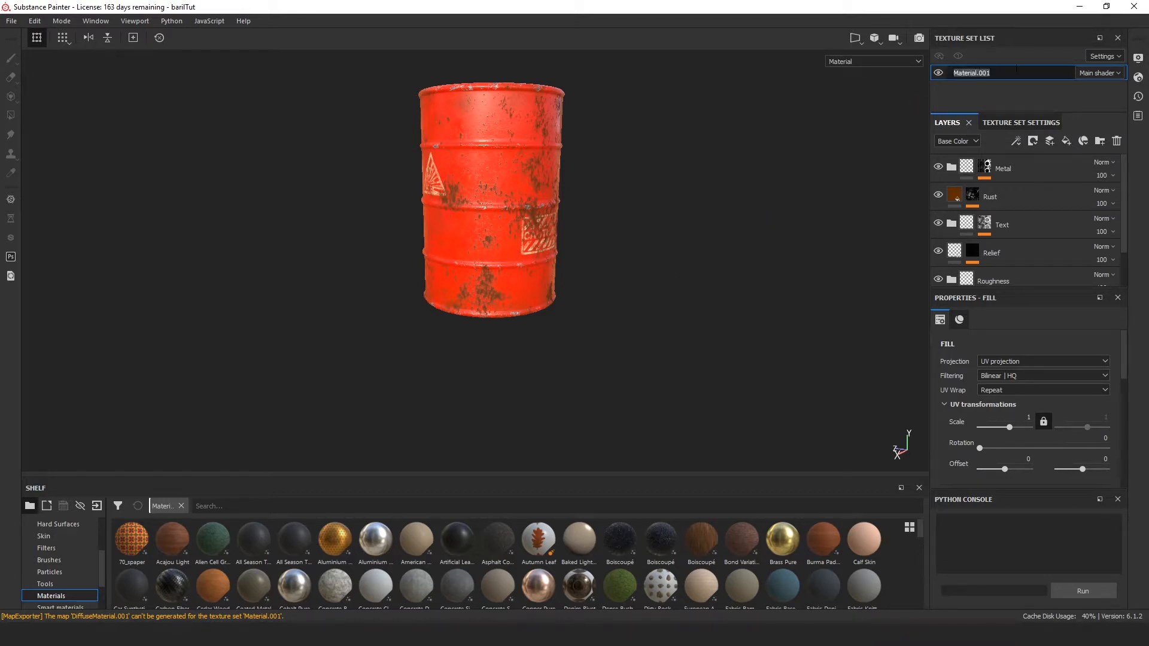
Step: Rename the texture set Material.001 as Baril
text(bARIL)
key(BackSpace)
key(BackSpace)
key(BackSpace)
key(BackSpace)
text(Bari)
key(Return)
Step: Create a new texture export output template named Blender
click(11, 22)
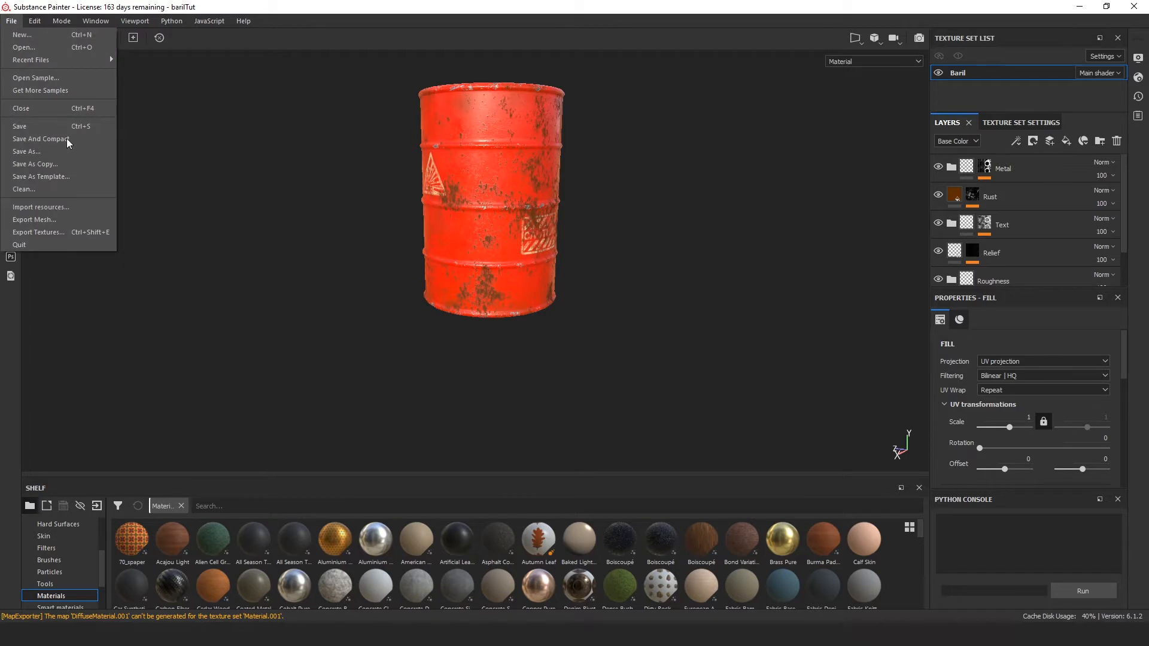
click(64, 234)
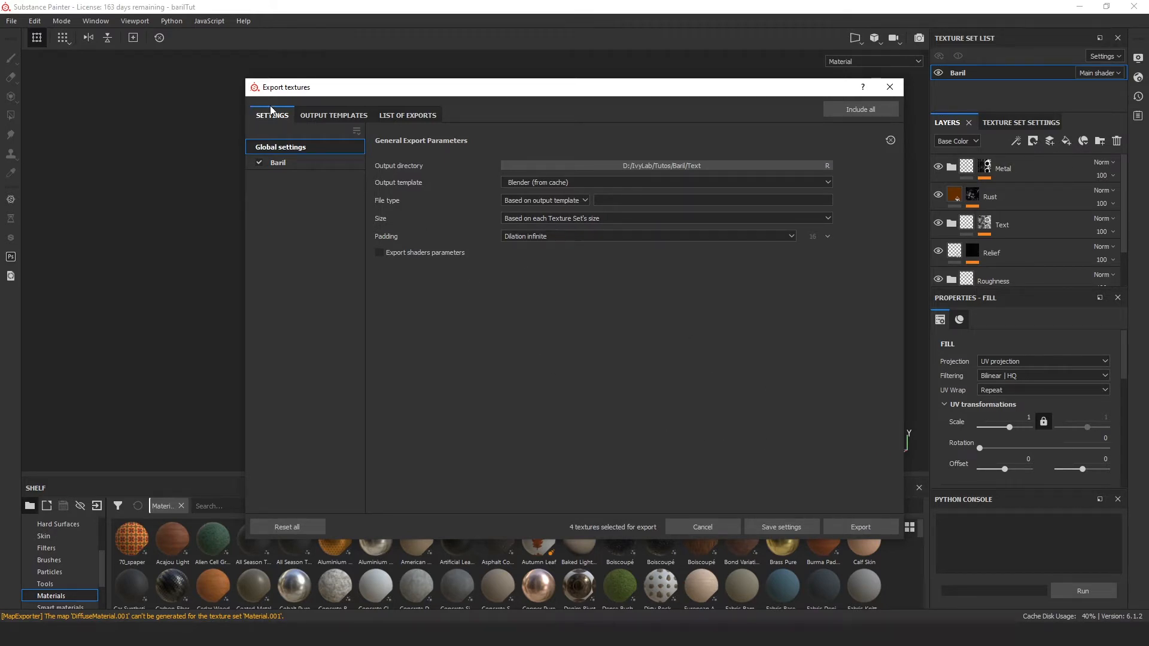
click(330, 117)
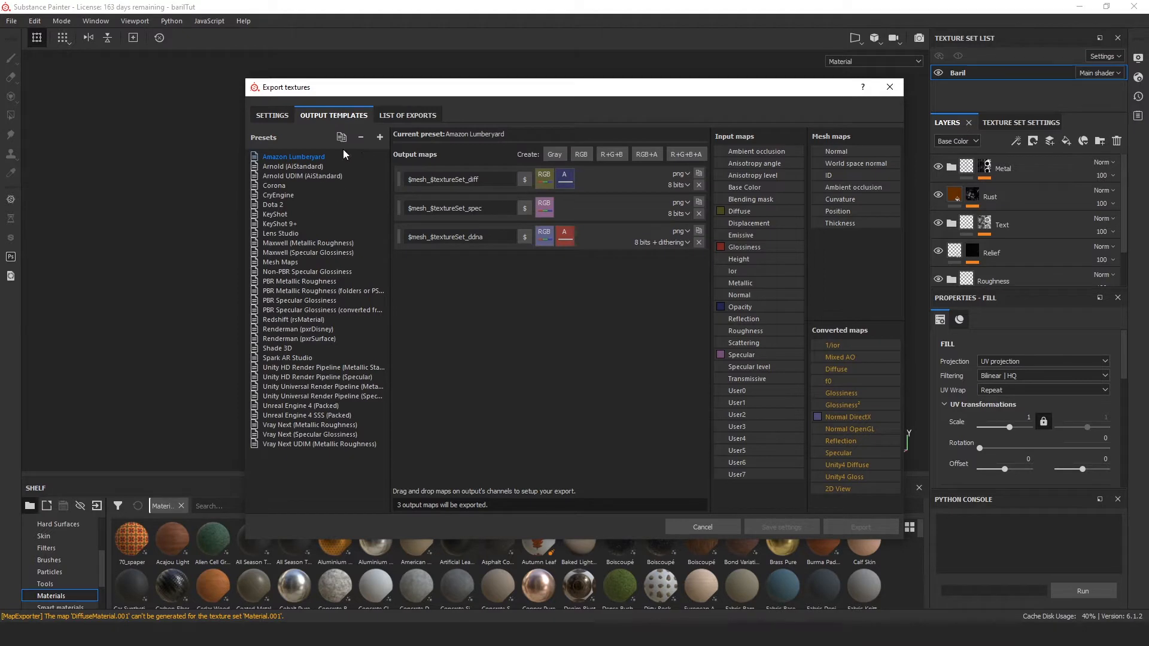
click(379, 138)
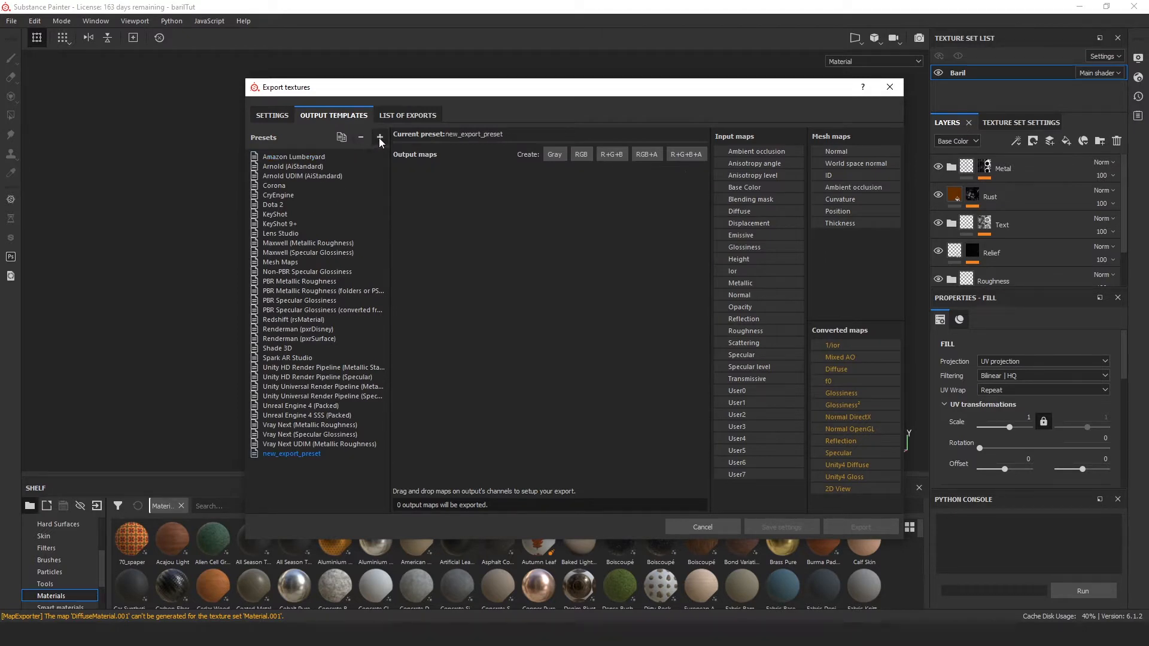
double_click(294, 454)
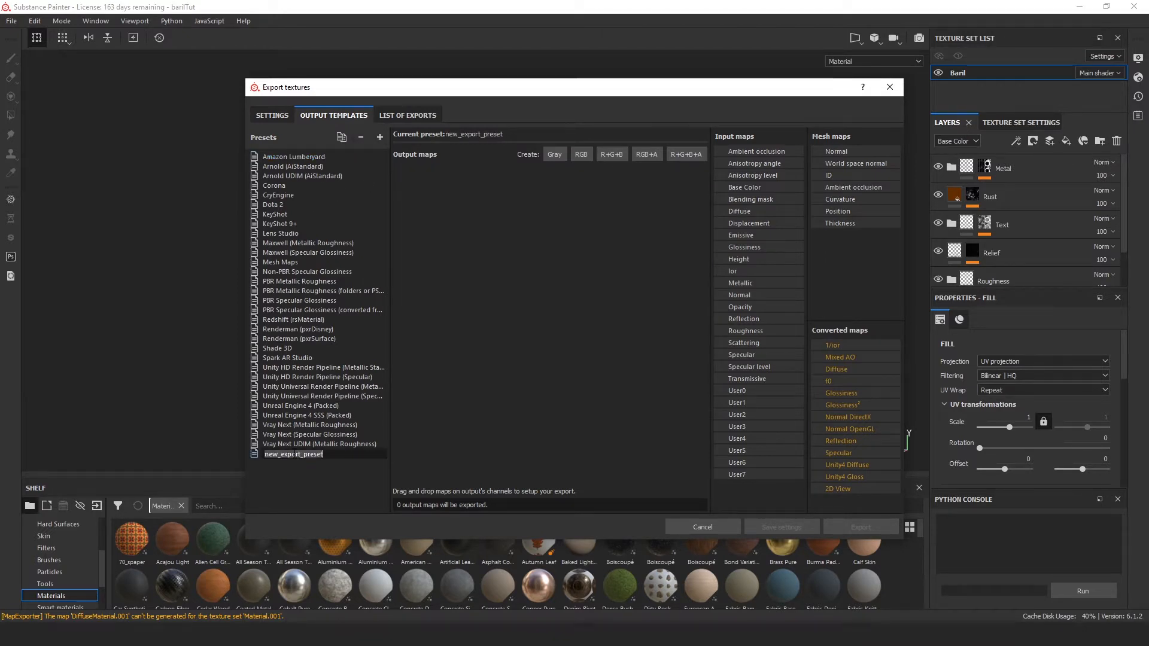
text(Blender)
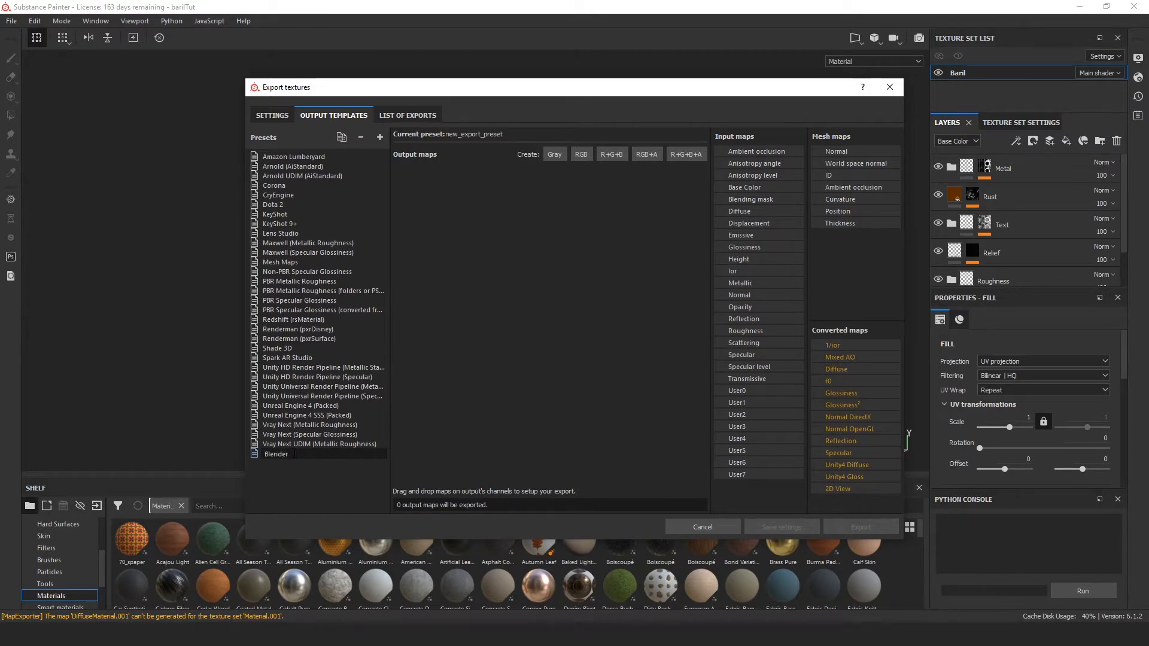
key(Return)
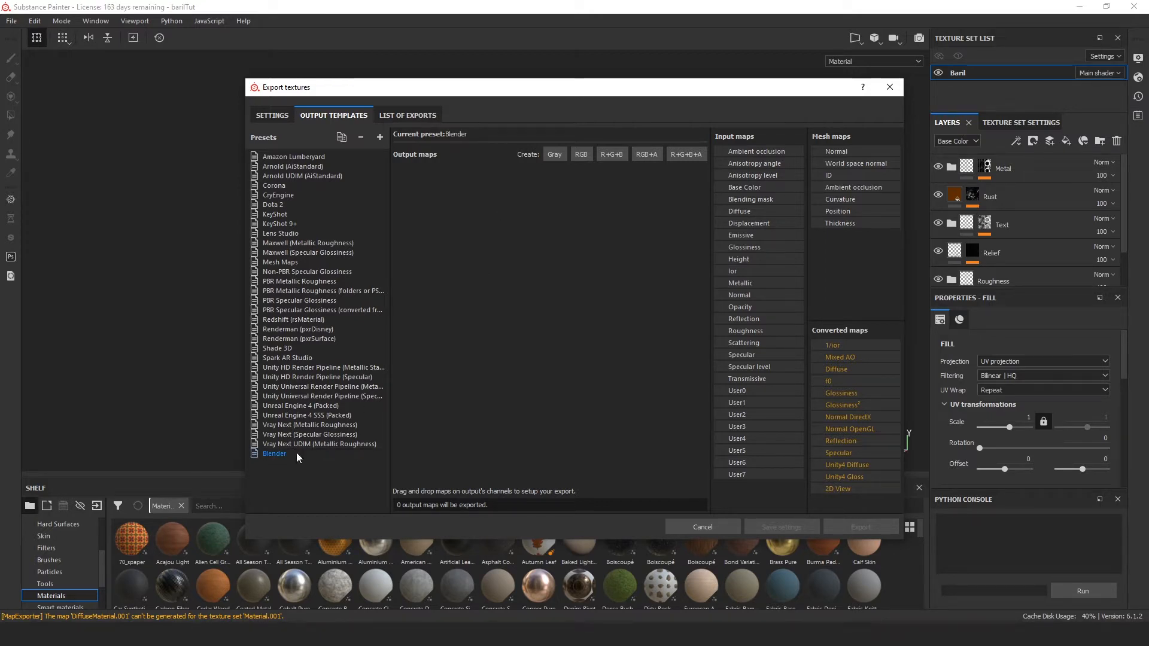
Step: Add an RGB output map named BaseColor$textureSet to the Blender template and feed its RGB channels from the Base Color input map
click(580, 154)
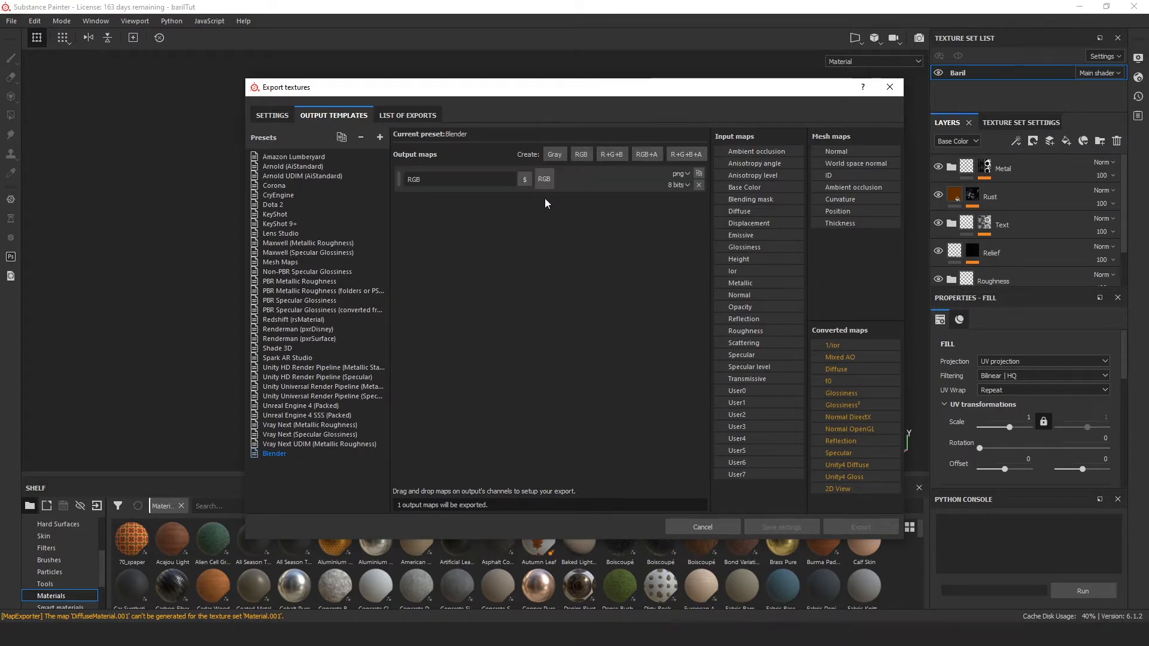
double_click(457, 185)
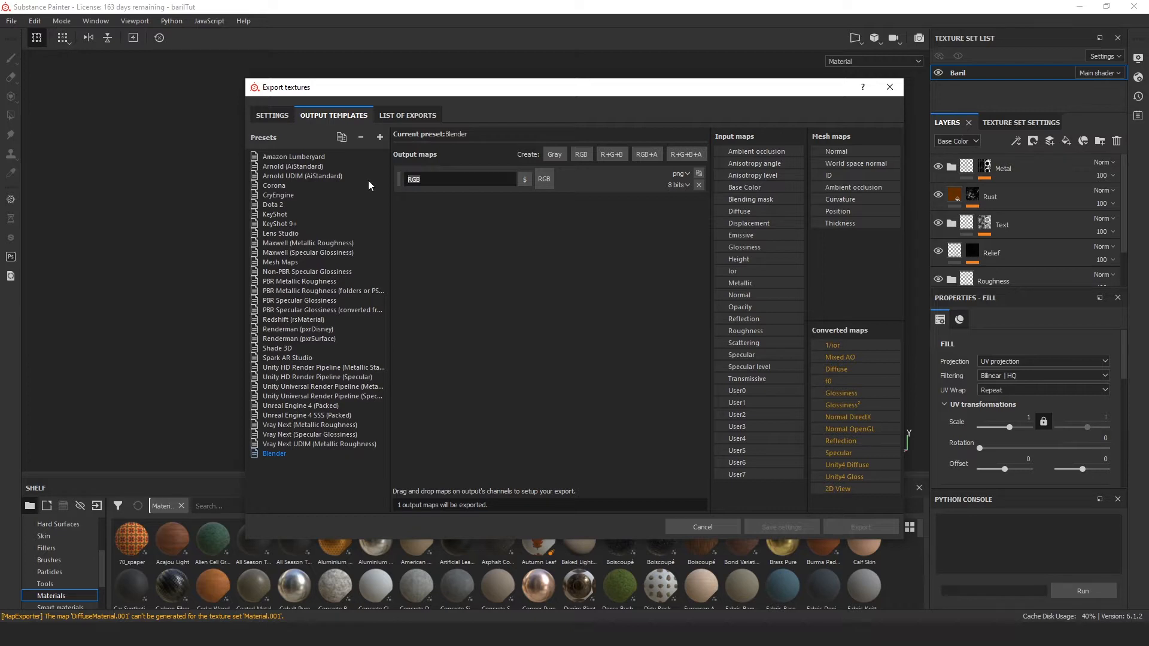
text(BaseColor)
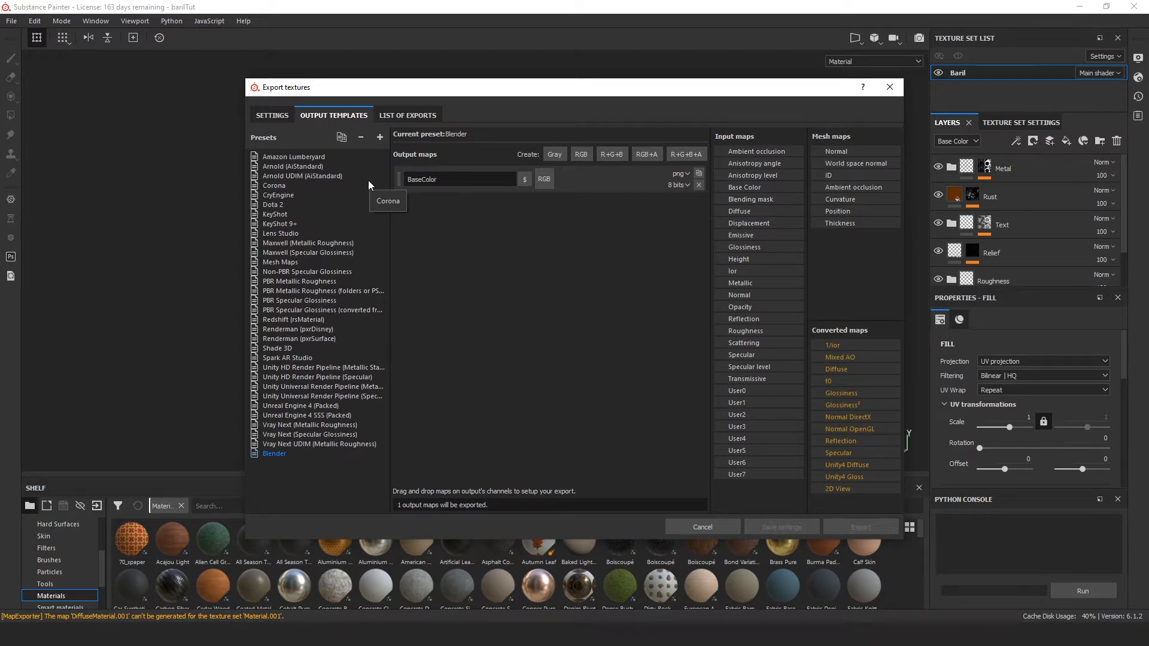
click(524, 180)
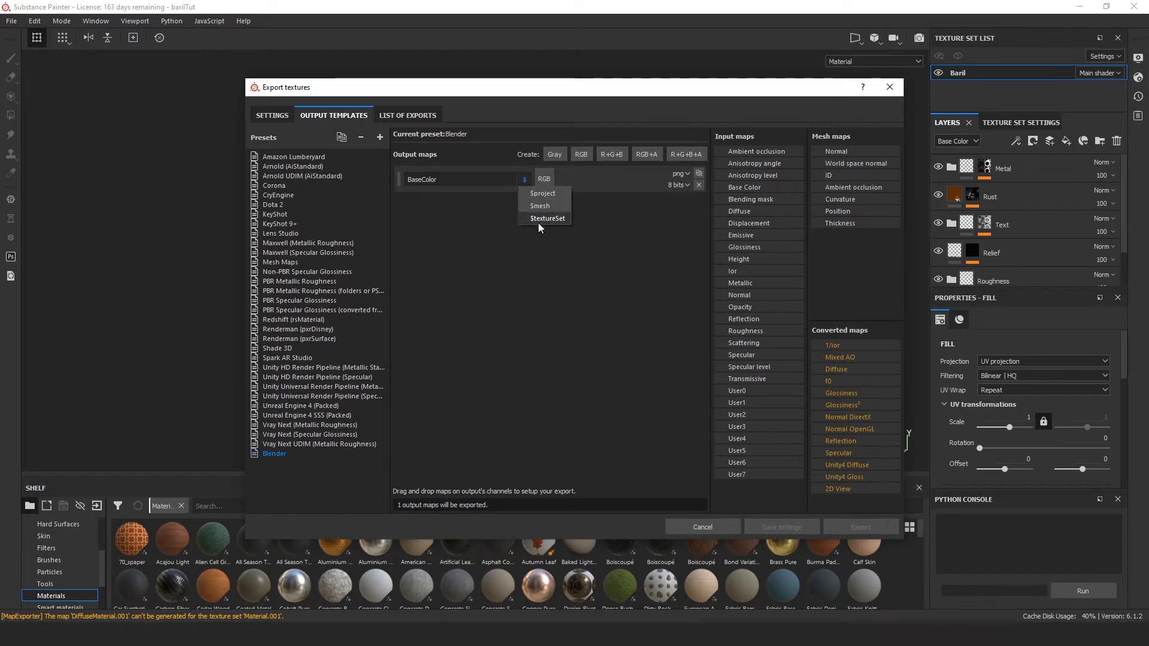
click(539, 219)
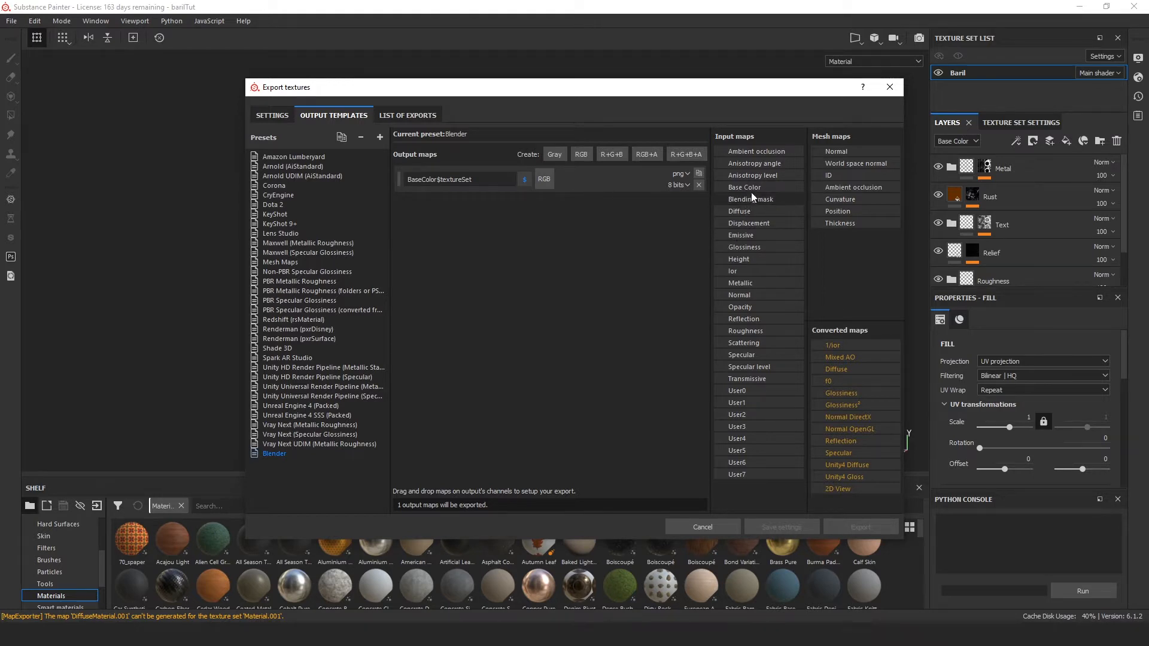
drag(749, 188, 544, 180)
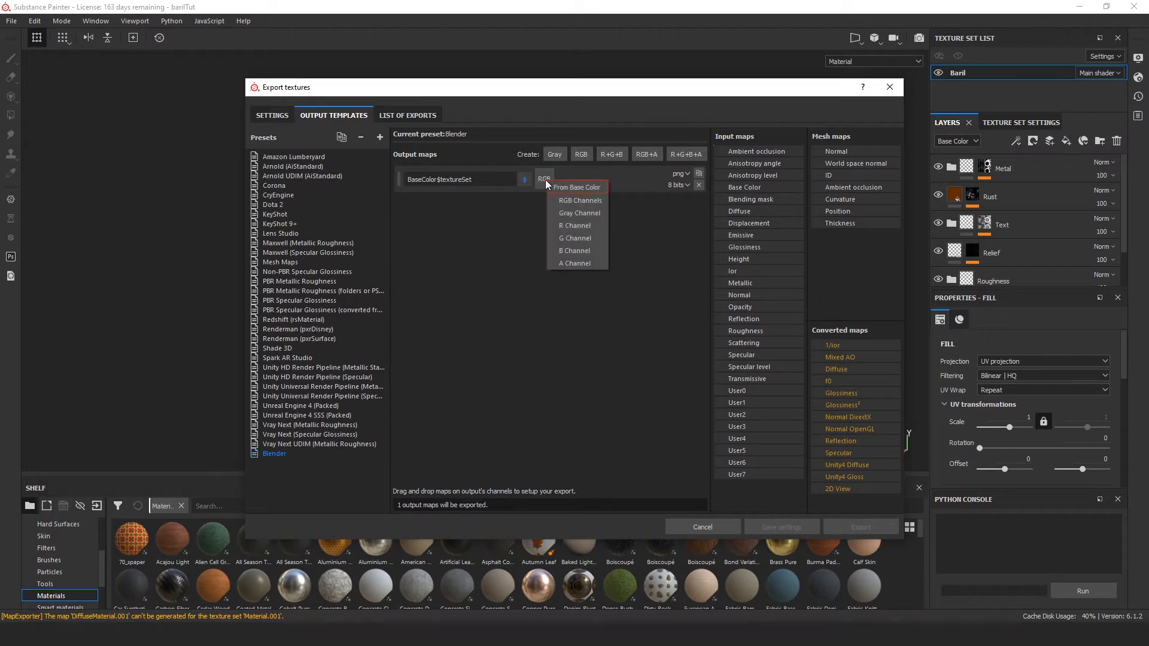
click(586, 204)
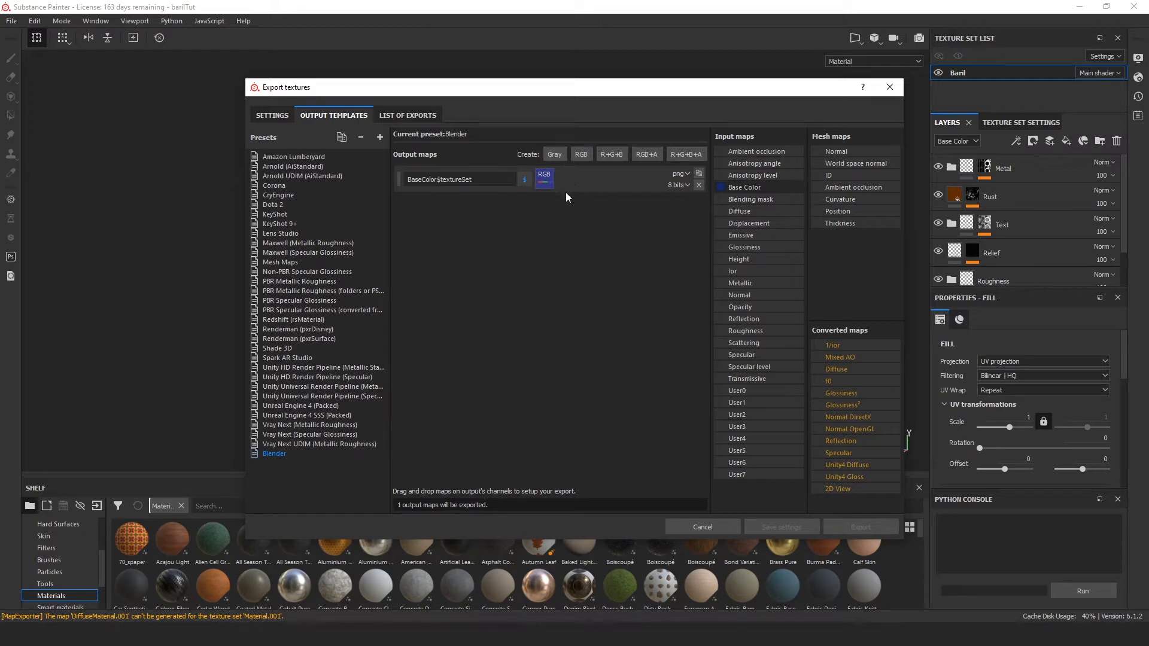
Step: Add two grayscale output maps to the Blender template and name them Metallic and Roughness
click(555, 154)
click(555, 154)
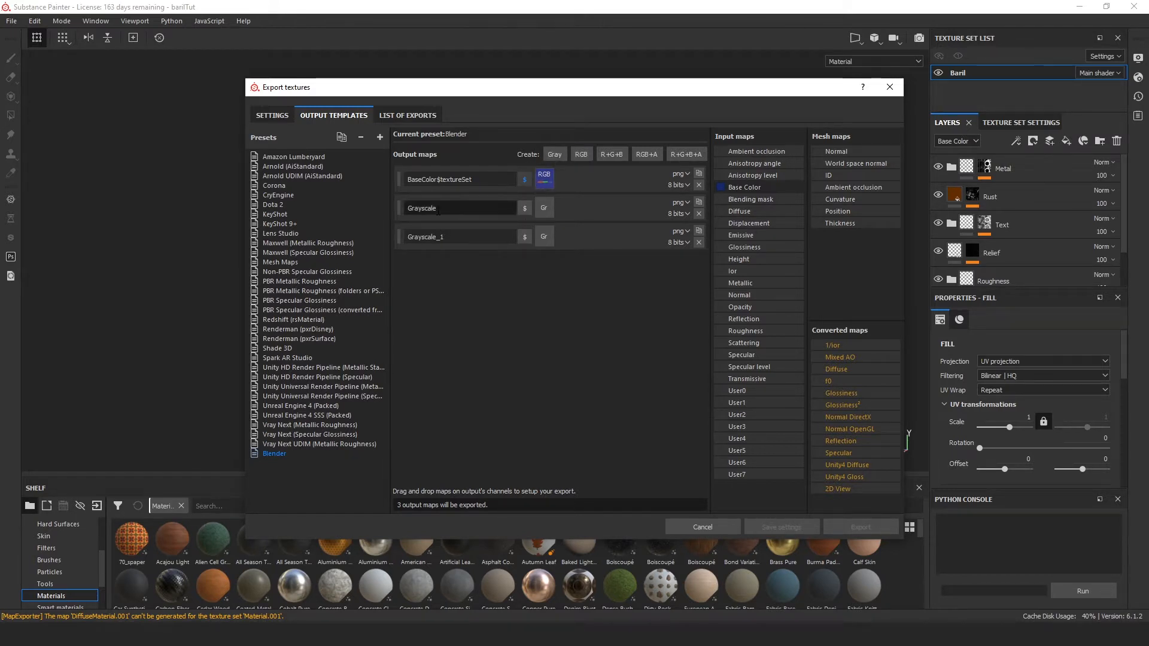
drag(439, 209, 377, 209)
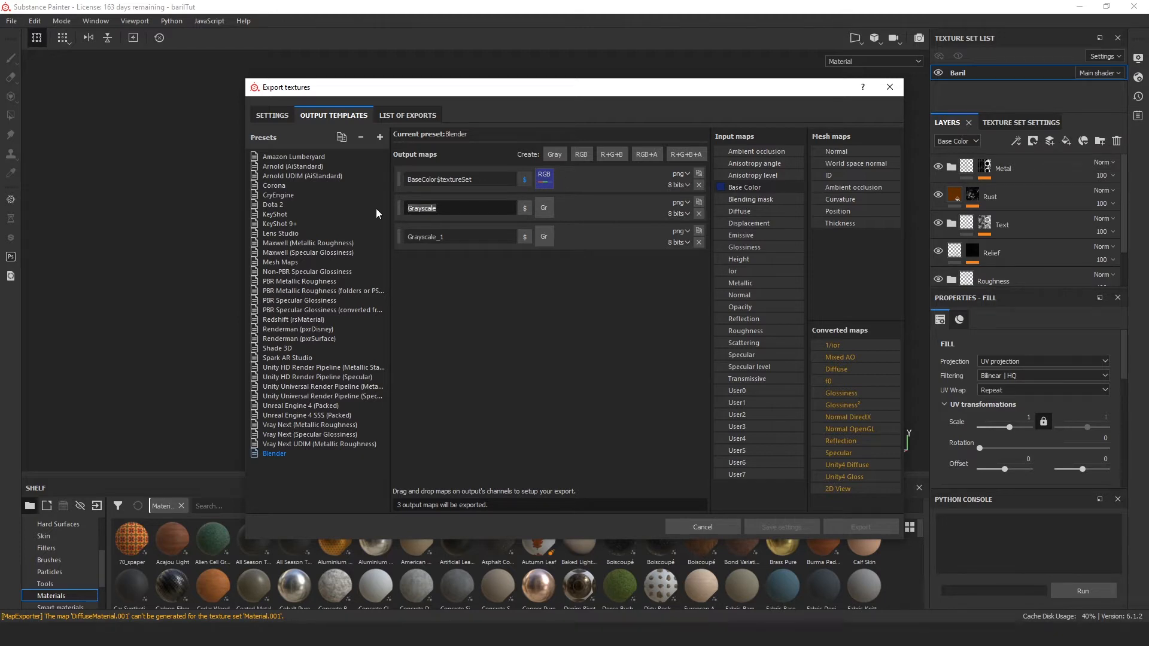
text(MMetallic)
click(423, 238)
drag(423, 239, 473, 239)
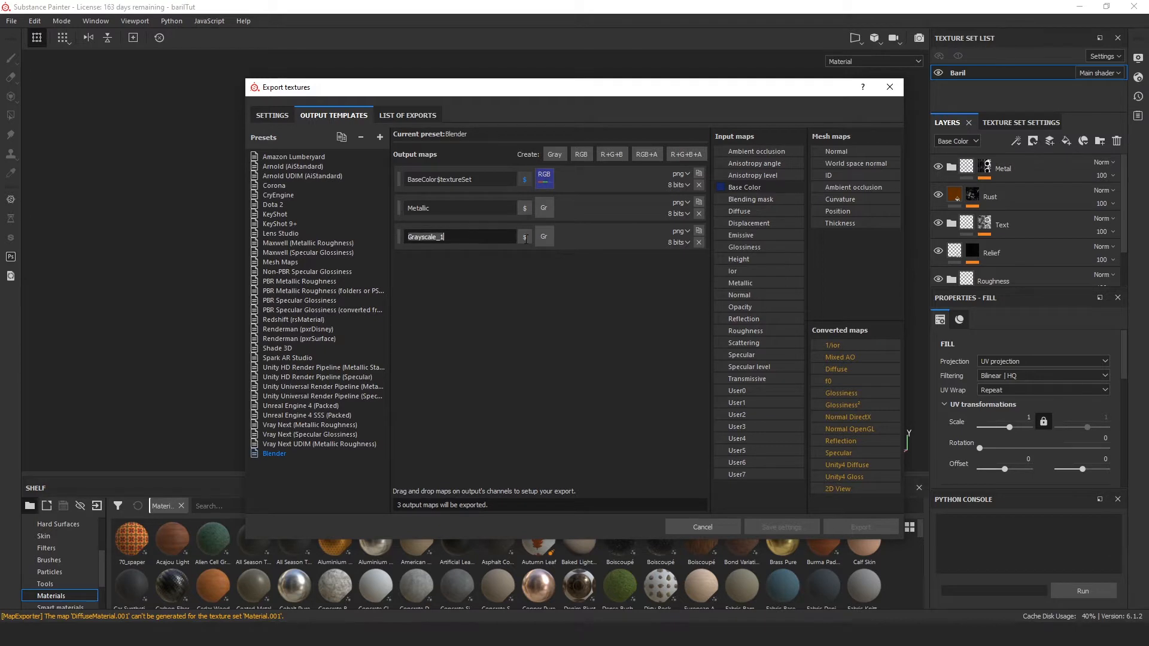
key(BackSpace)
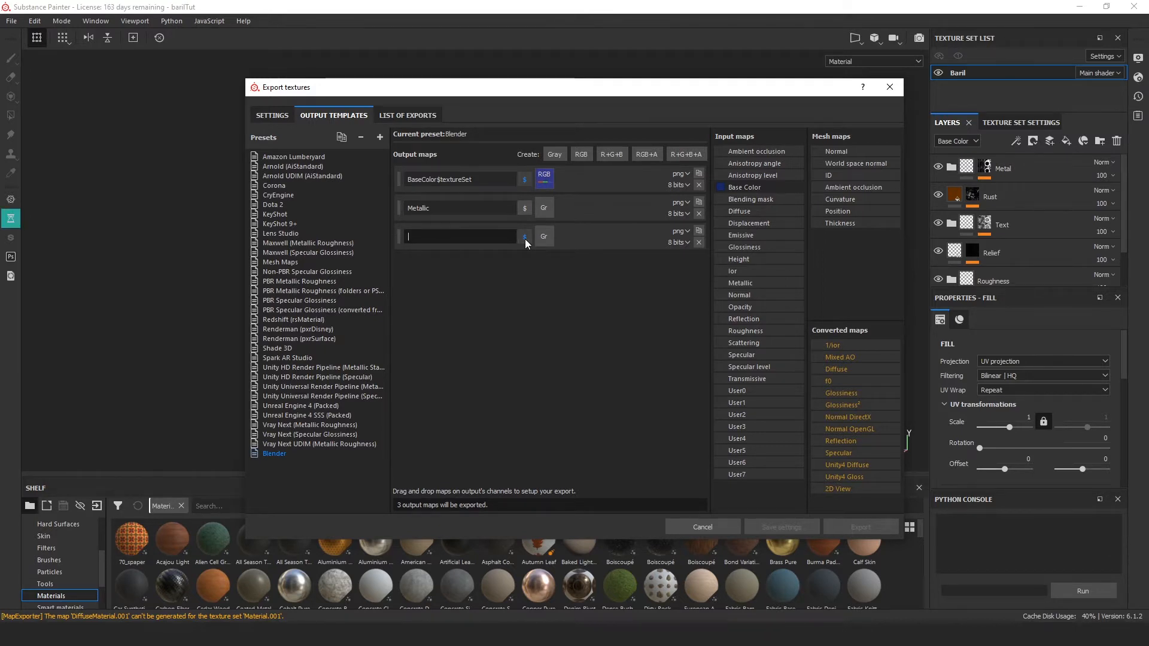
text(Roughness)
click(465, 328)
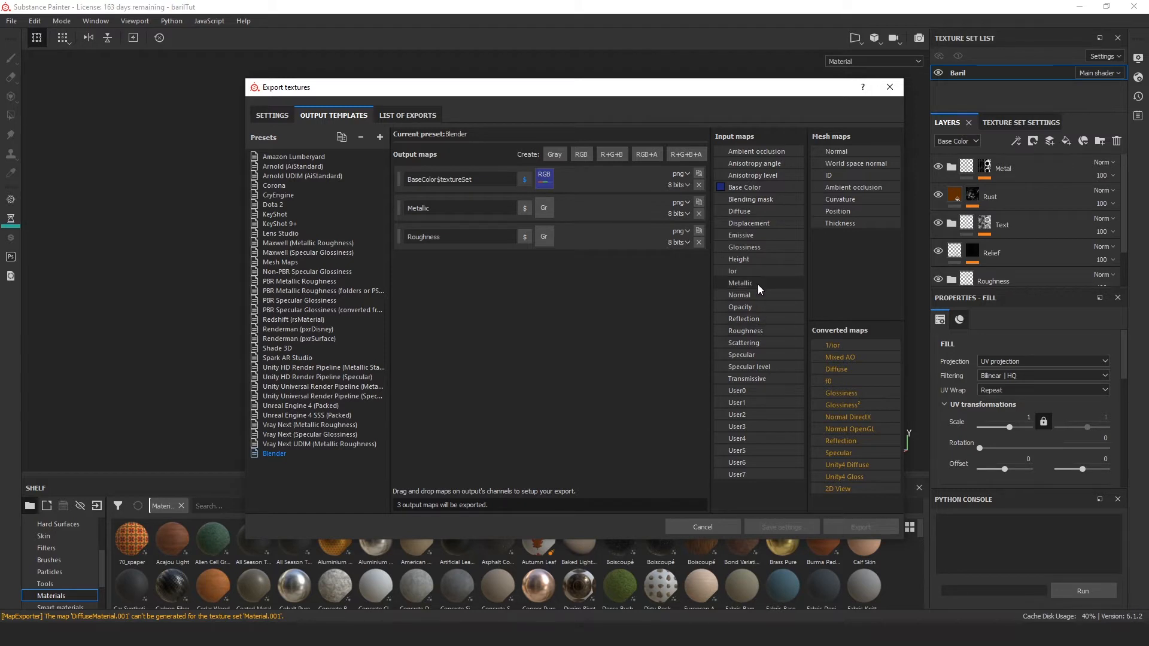
Step: Assign the Metallic and Roughness input maps to the gray channels of their matching output maps
drag(761, 290, 548, 211)
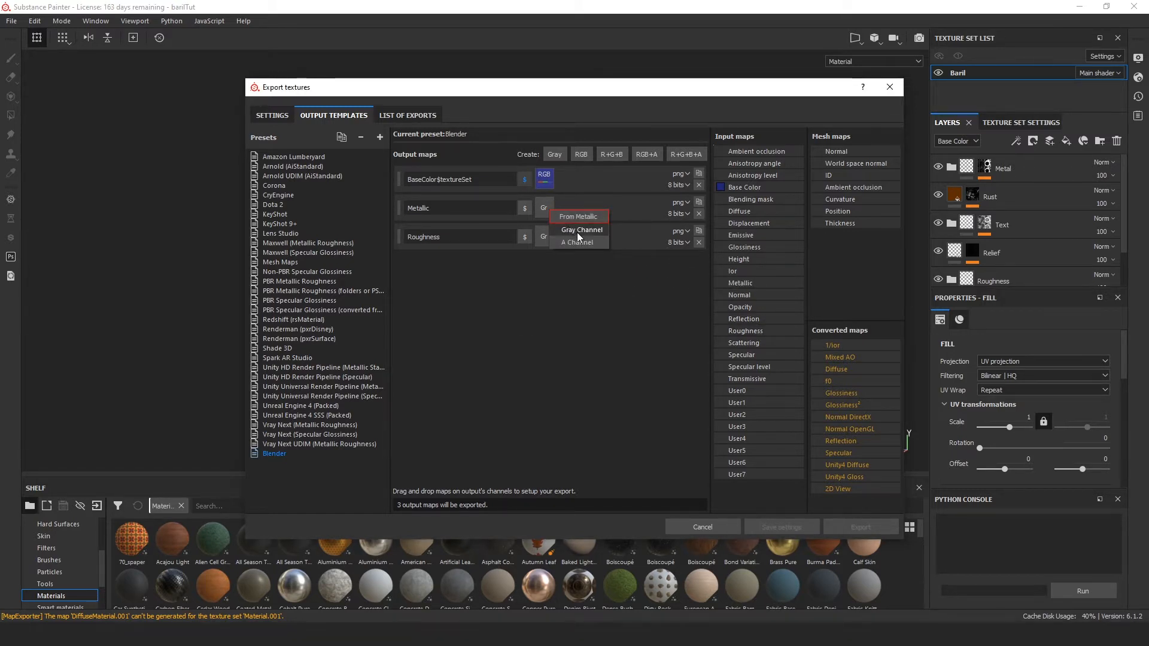
click(577, 232)
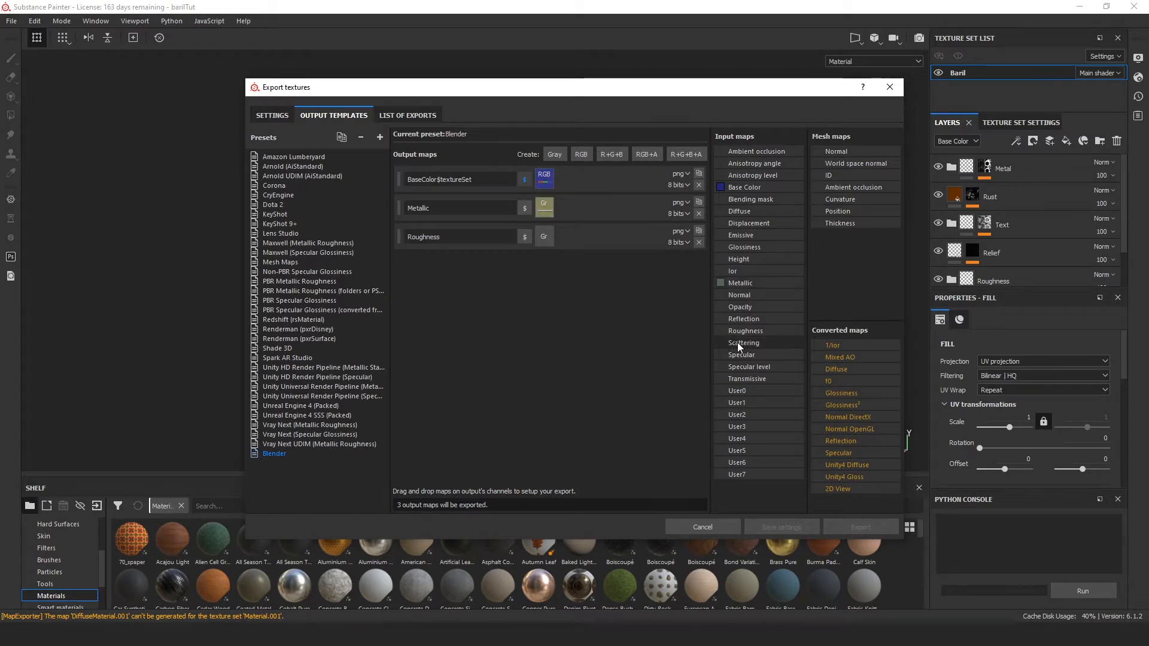
drag(760, 329, 549, 239)
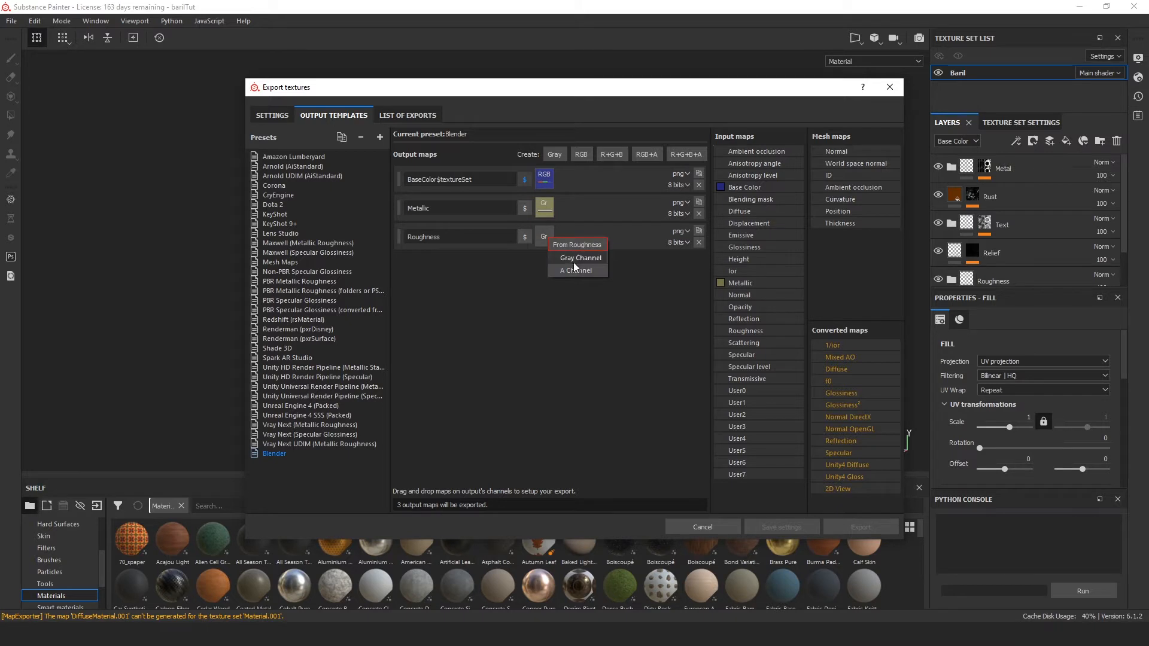
click(573, 261)
Step: Append the $textureSet variable to the names of the Metallic and Roughness output maps
click(525, 210)
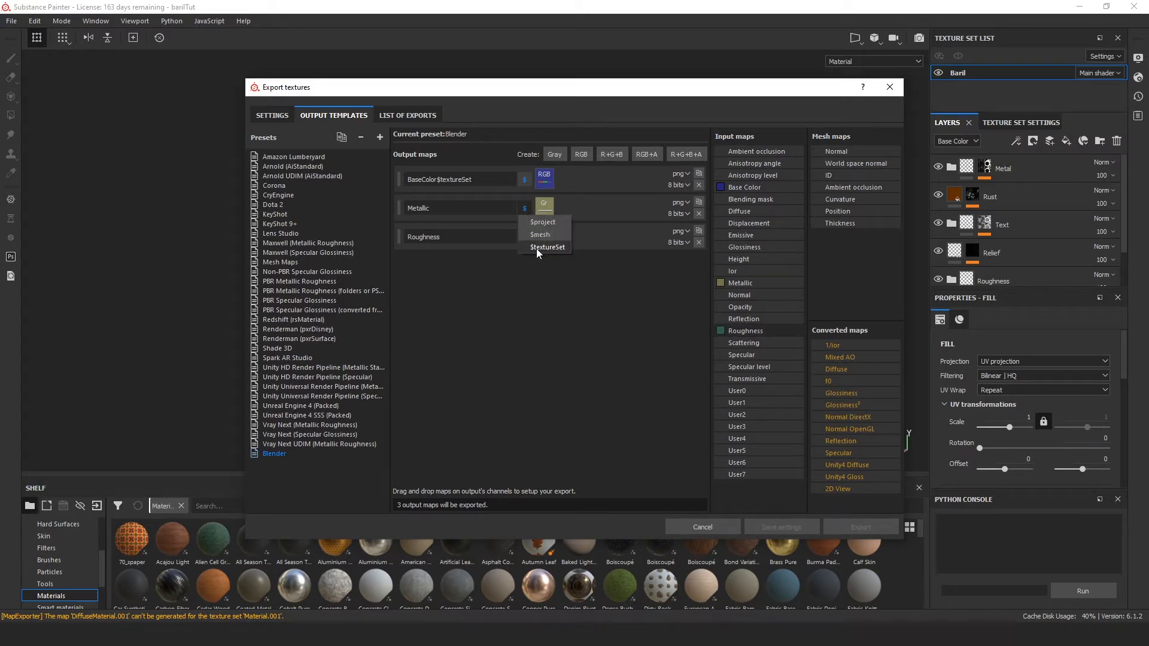
click(536, 249)
click(526, 239)
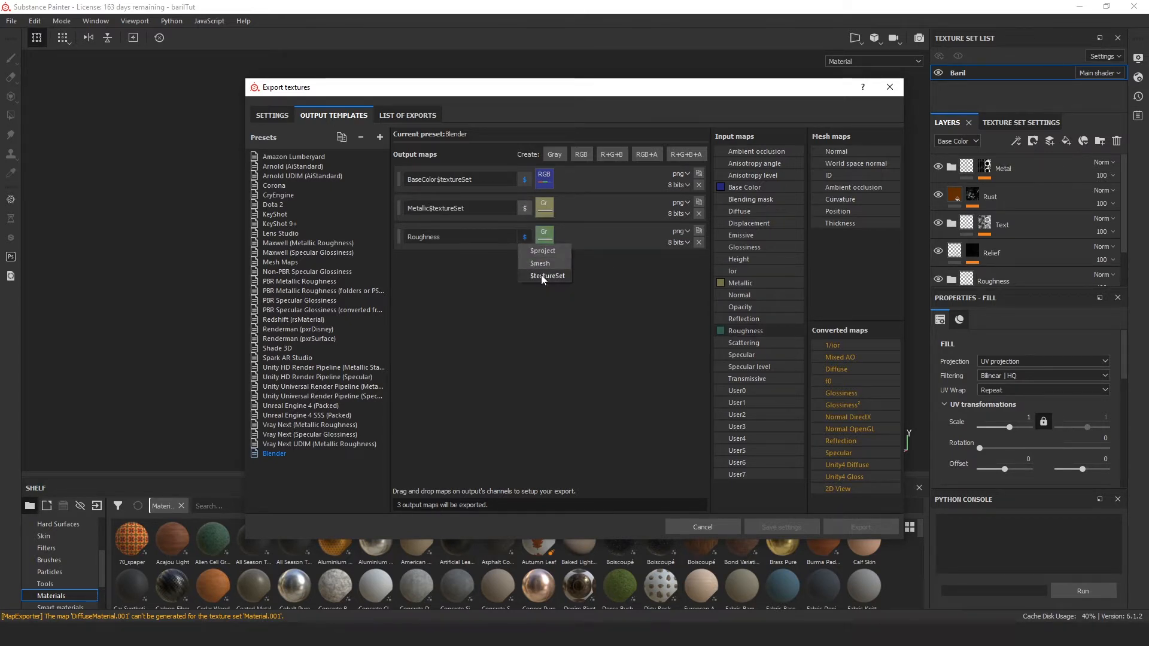
click(542, 276)
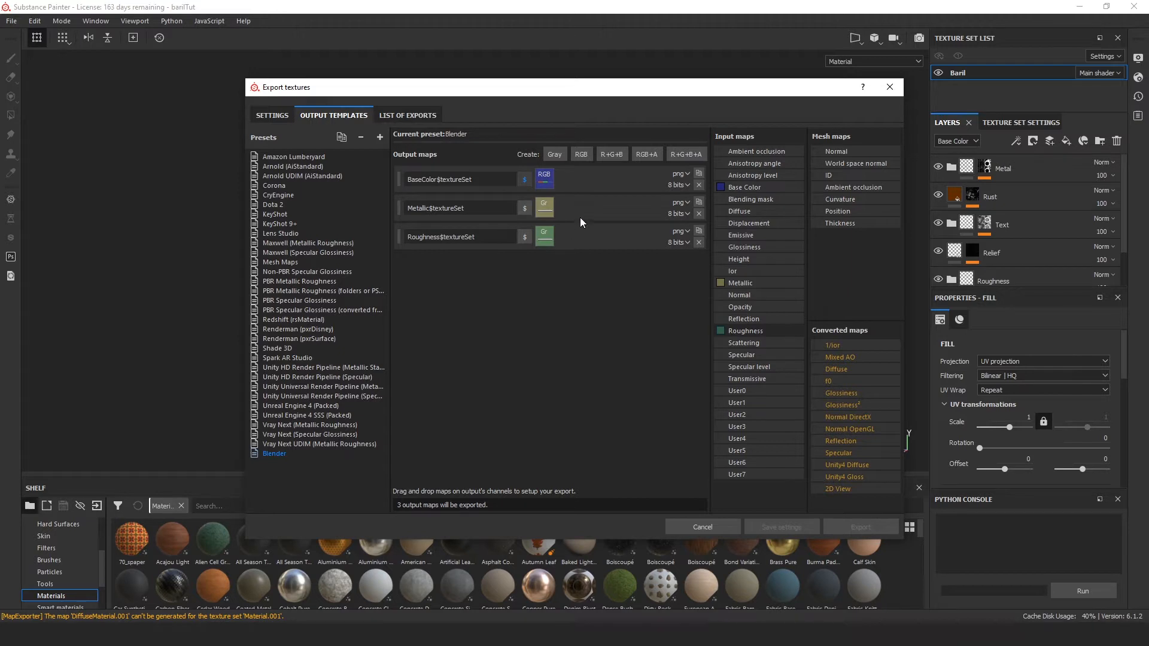
Step: Add an RGB output map named Normal$textureSet and feed its RGB channels from the converted Normal OpenGL map
click(590, 155)
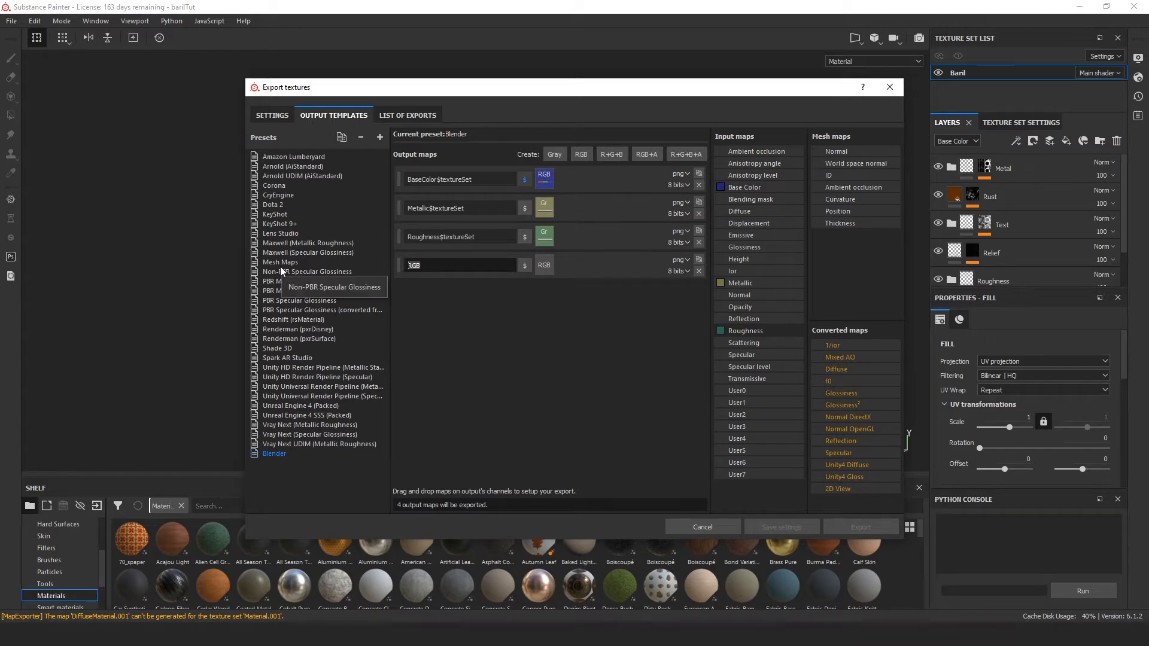
text(Normal)
click(508, 300)
click(525, 266)
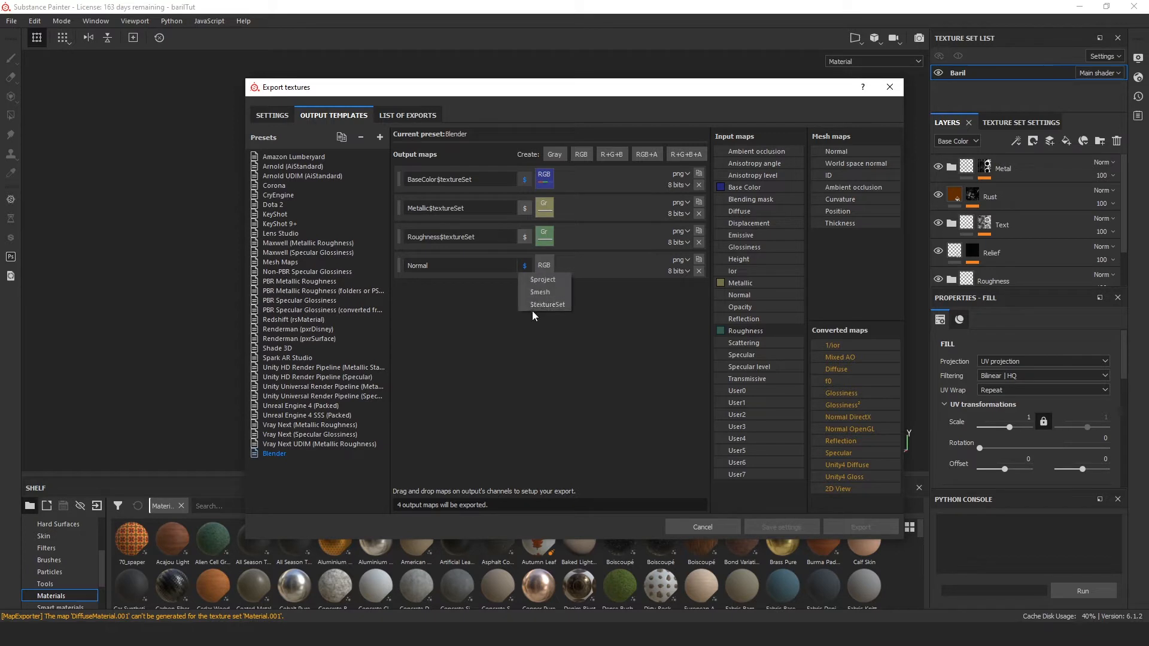
click(537, 307)
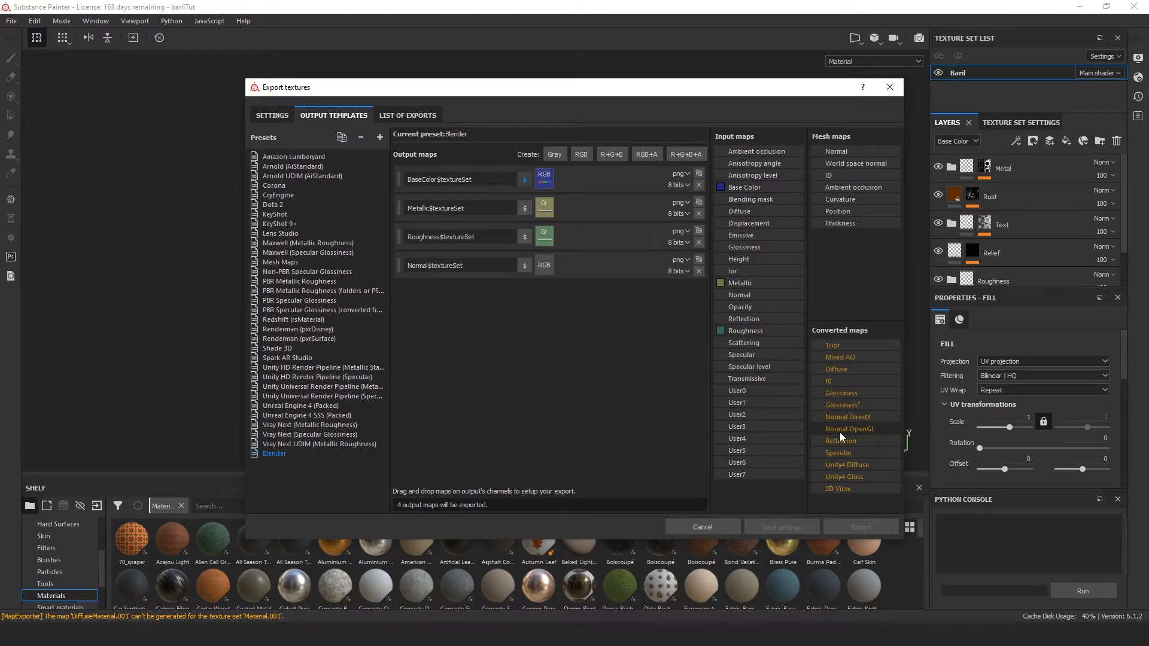
drag(868, 430, 543, 269)
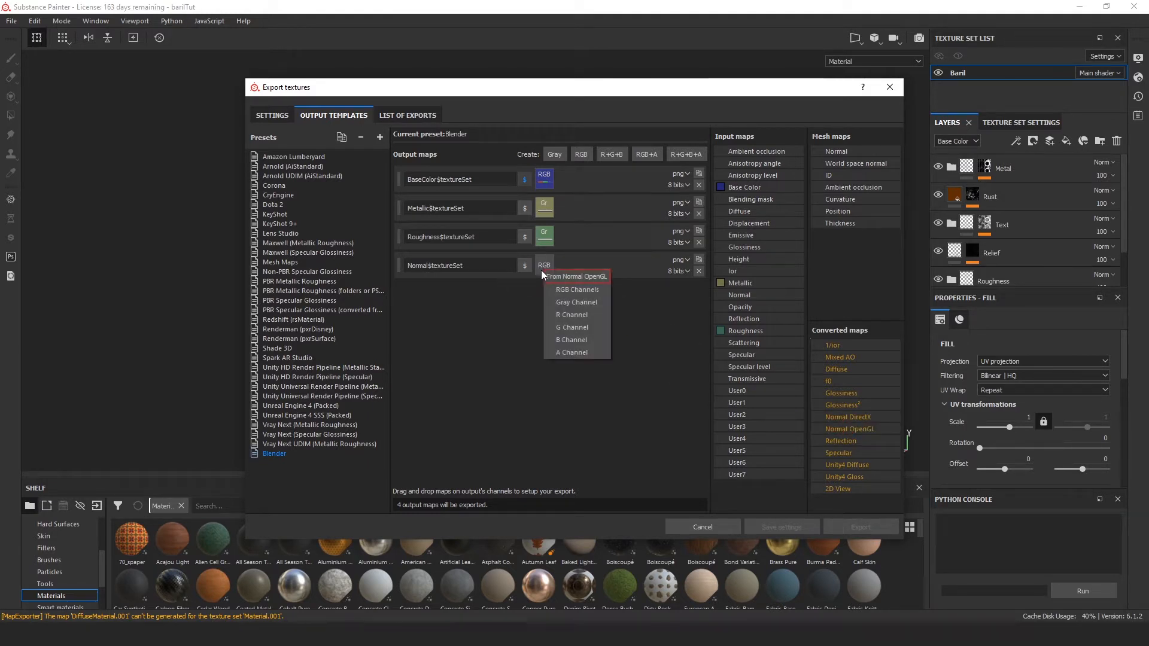
click(572, 290)
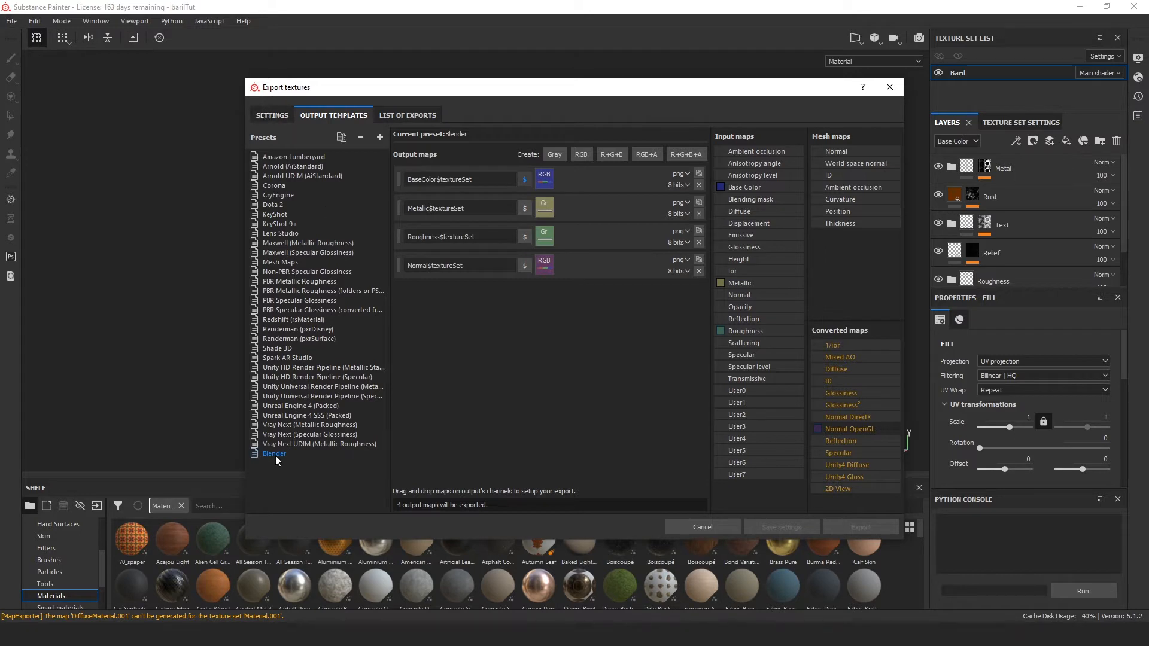
Step: Create a folder named Texture inside the Baril directory and set it as the export's output directory
click(271, 117)
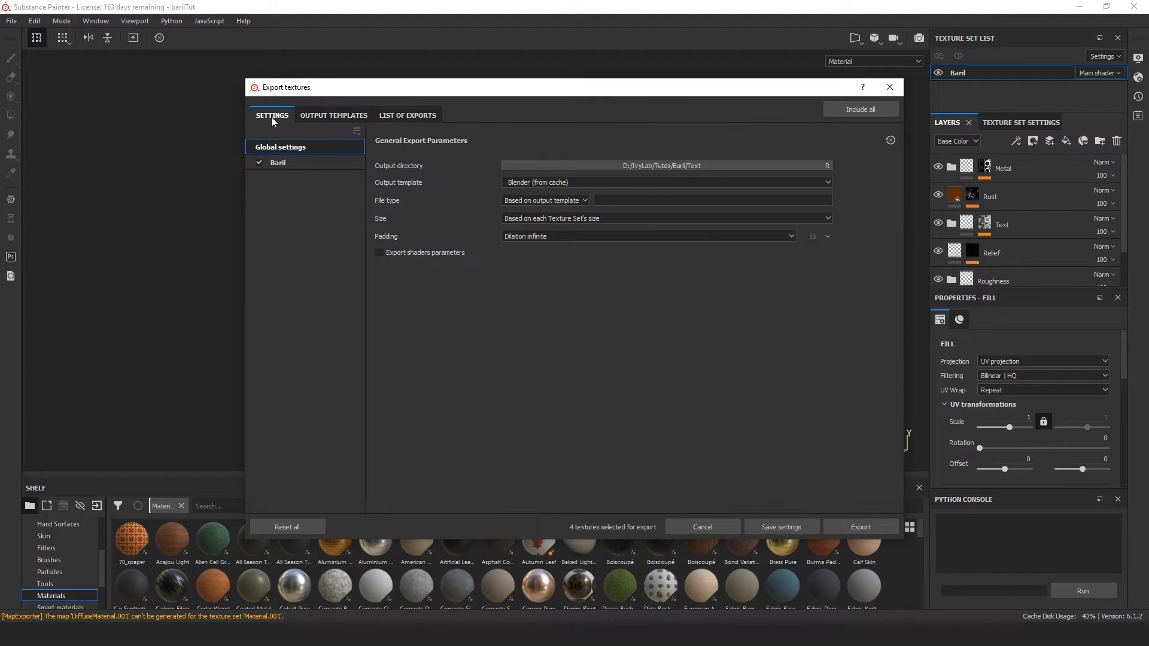
click(617, 166)
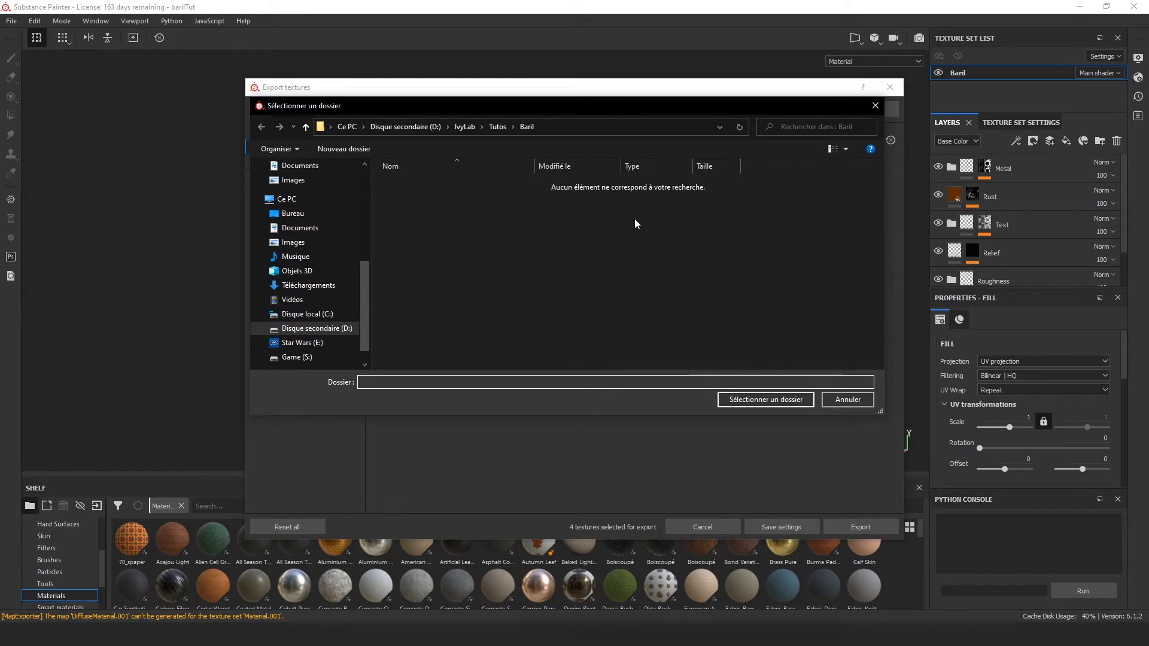
right_click(527, 205)
mouse_move(598, 338)
click(709, 334)
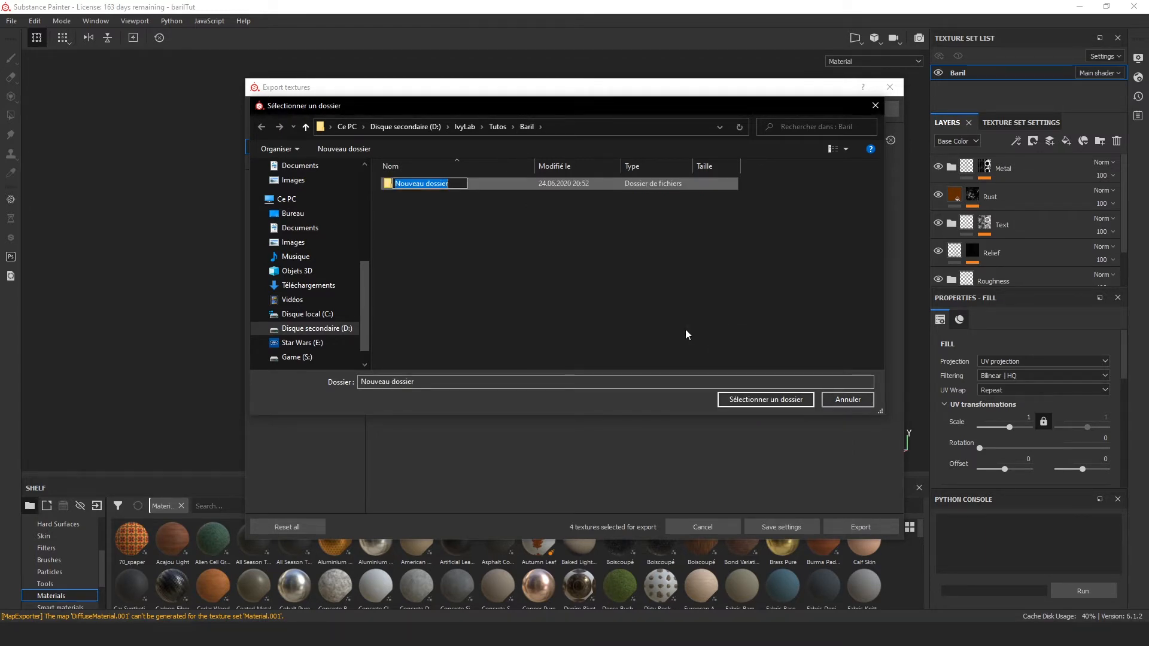
text(Textu)
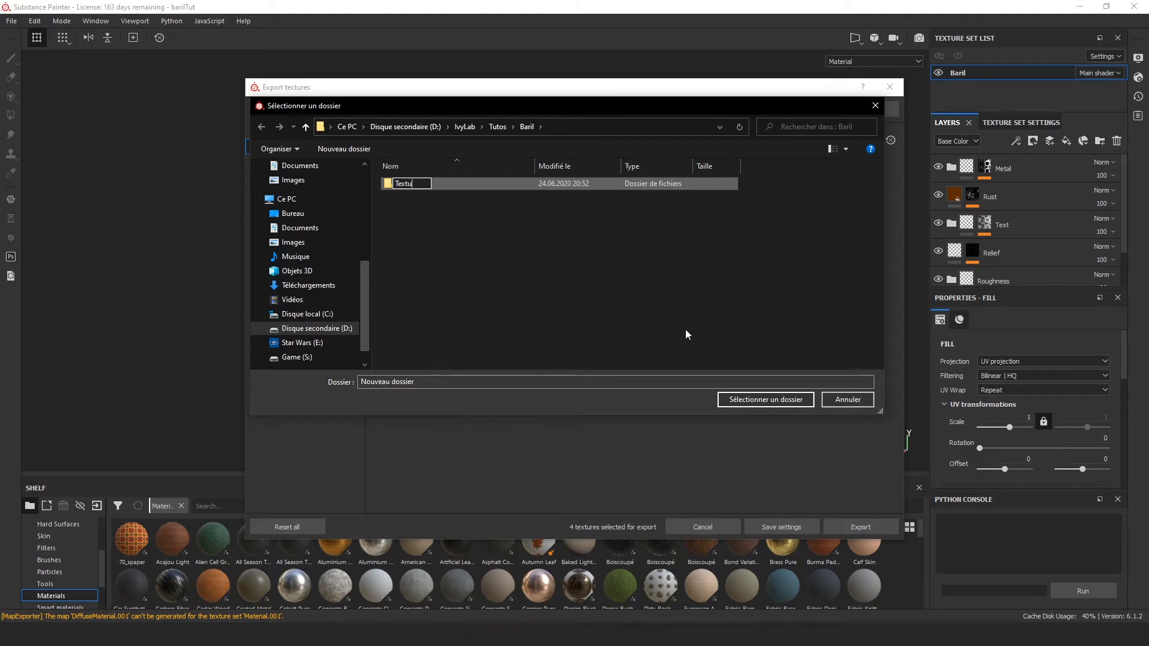
text(re)
key(Return)
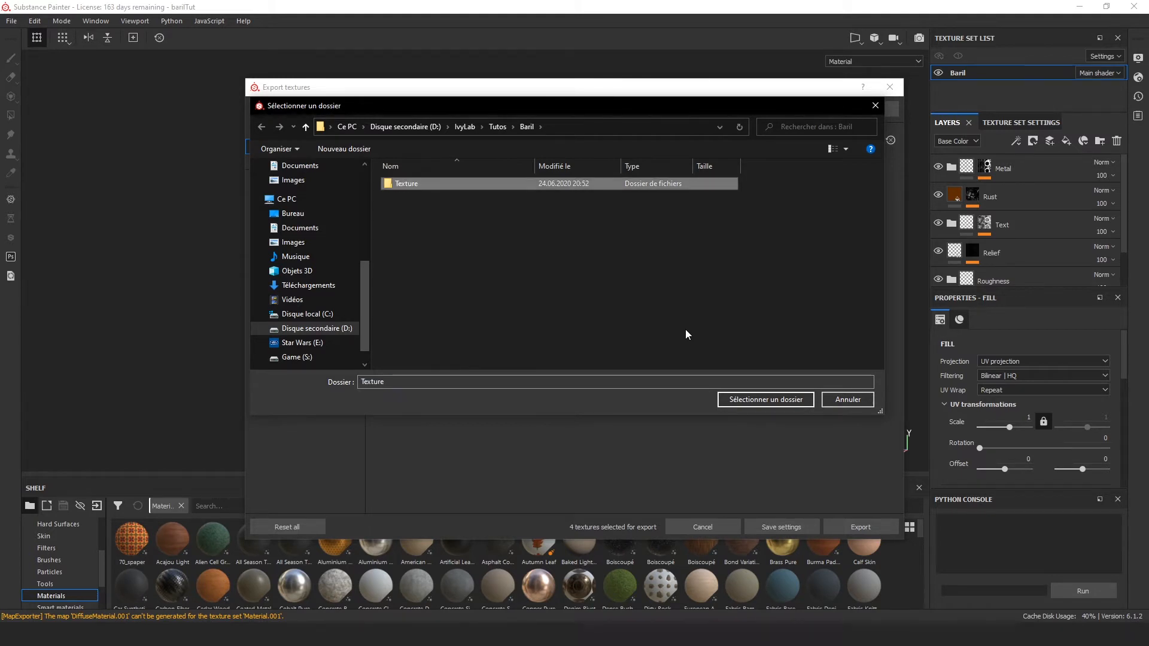
double_click(464, 189)
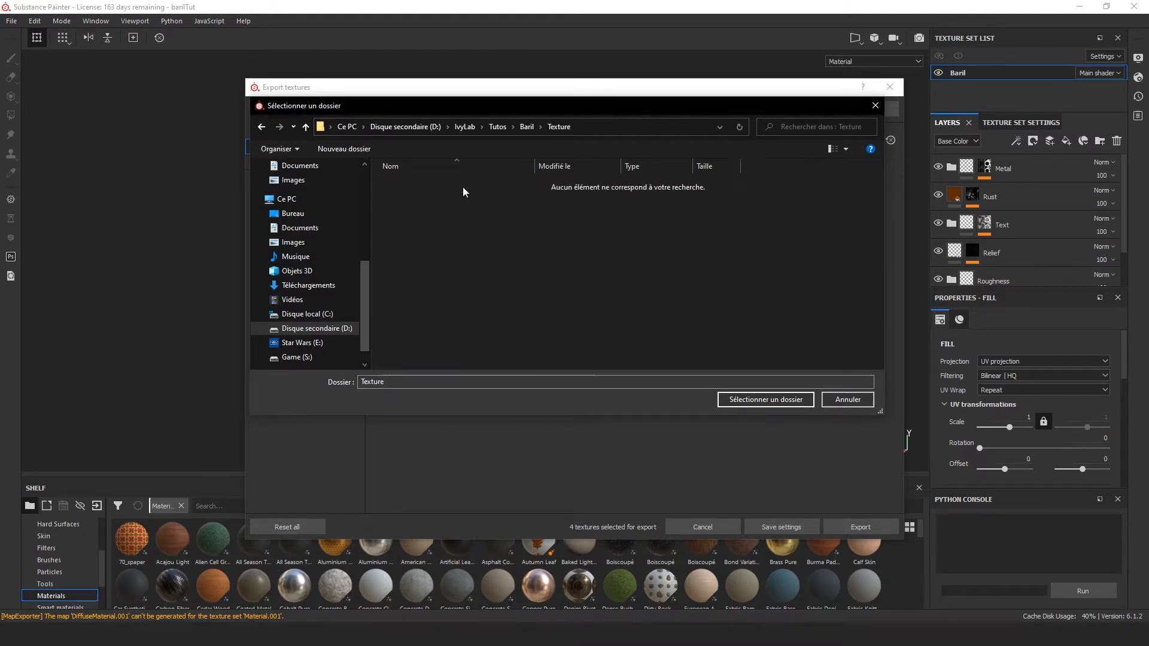
click(763, 399)
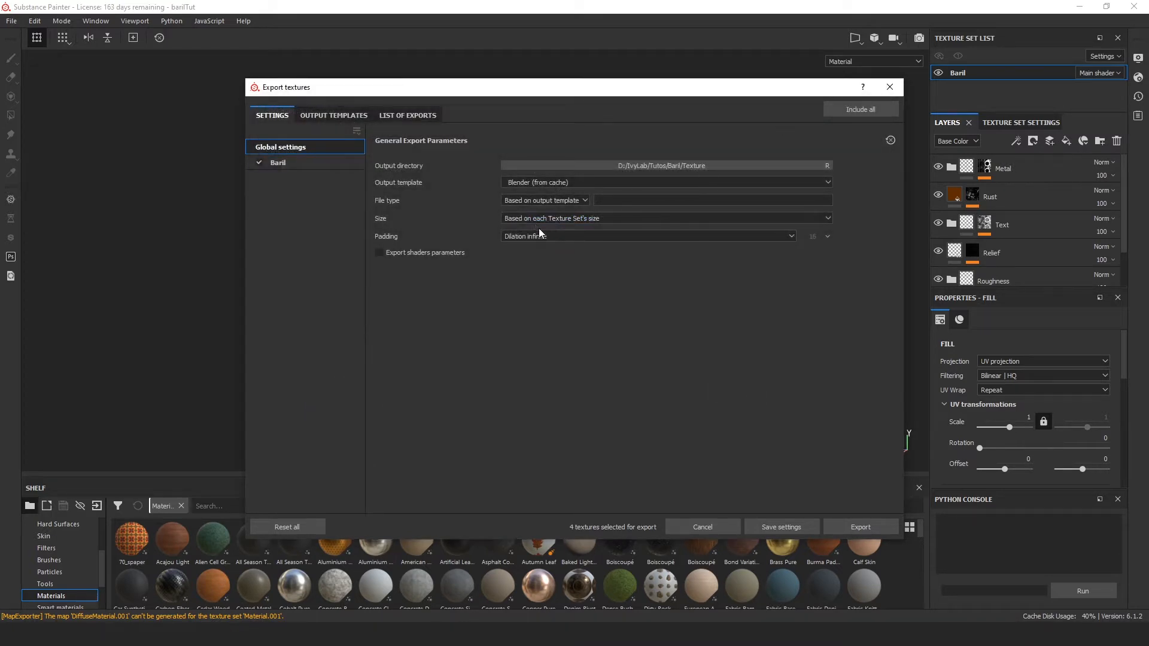
Step: Export the barrel textures with the Blender output template and save the export settings
click(538, 183)
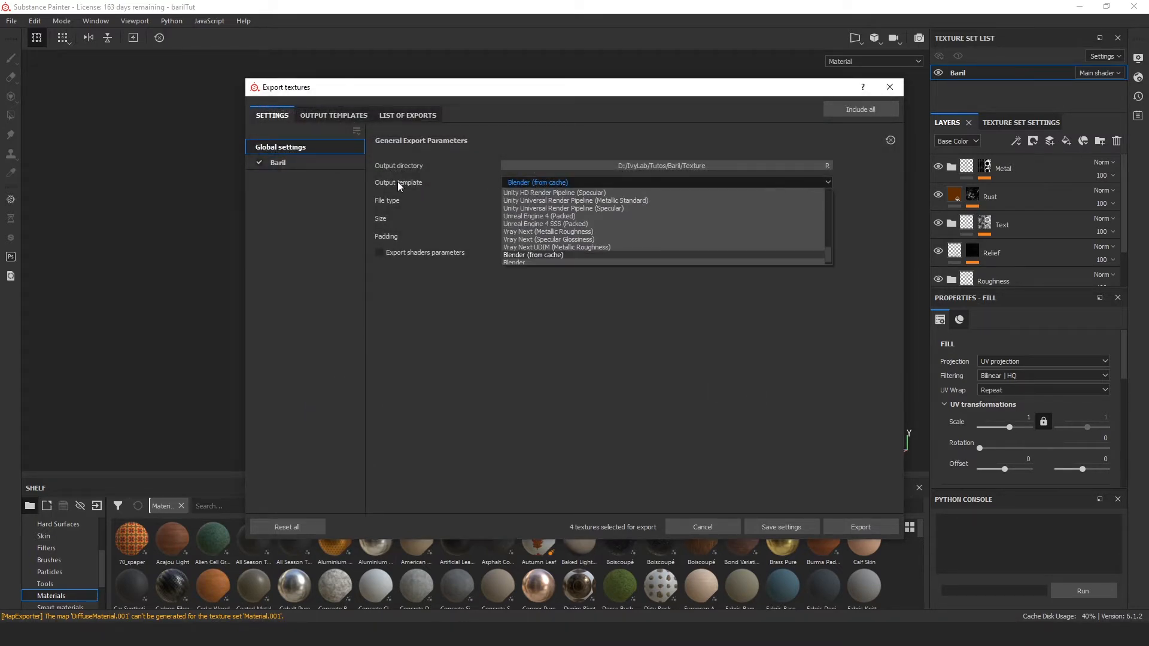
scroll(575, 230, down, 1)
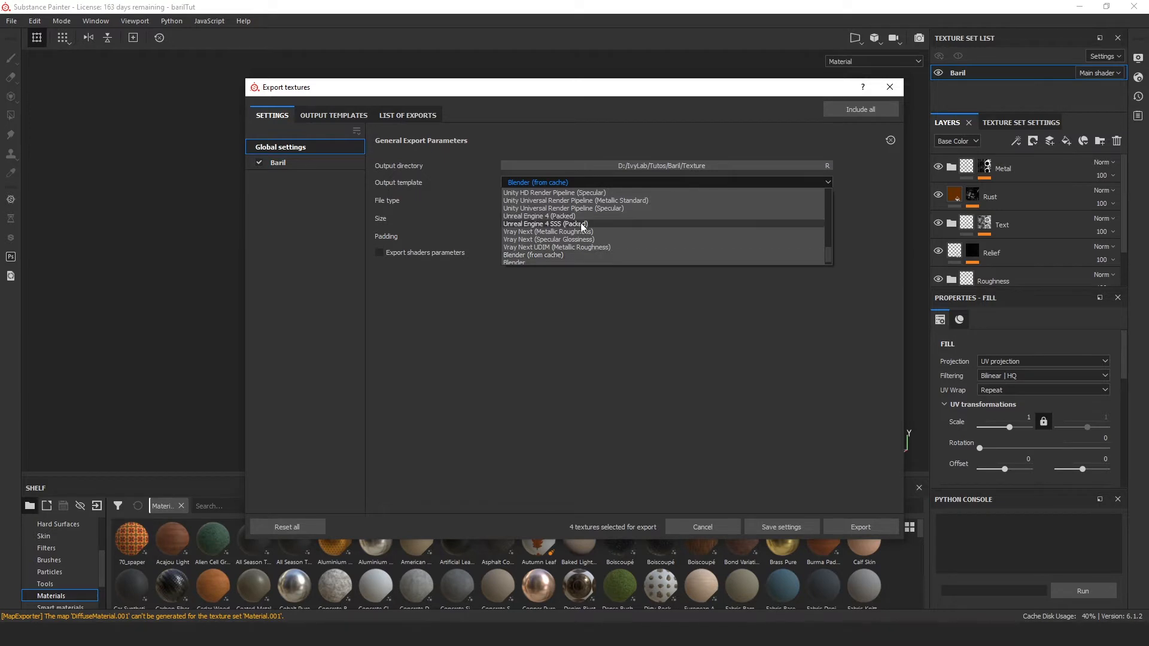
click(516, 255)
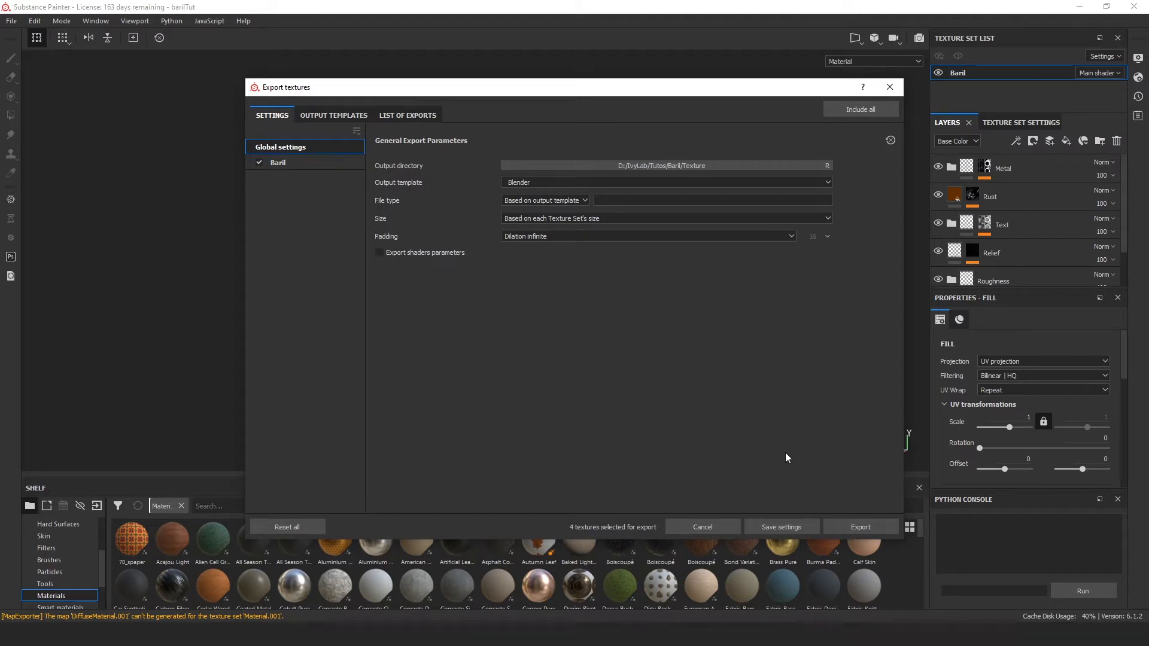
click(878, 525)
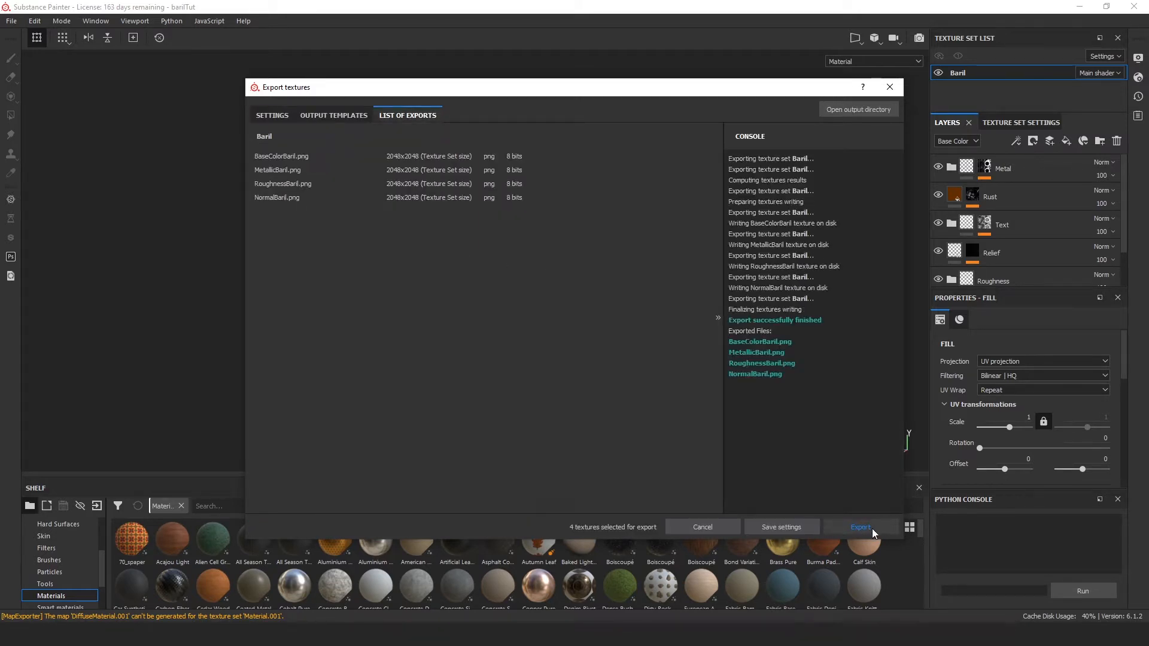
click(792, 530)
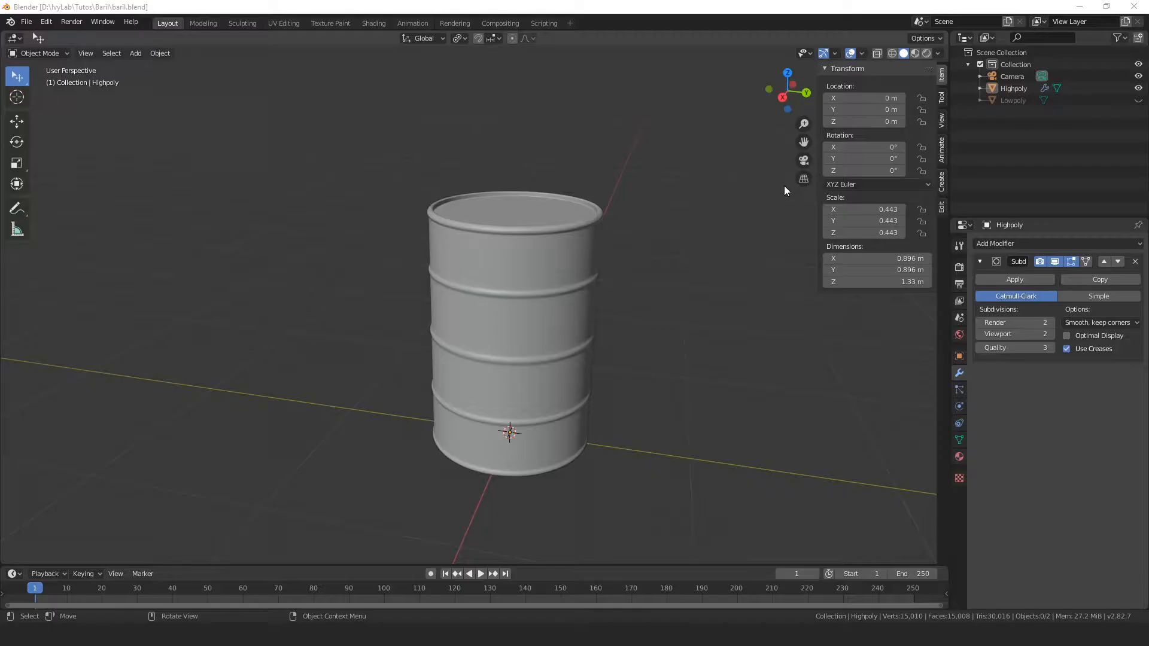
Step: Switch to Blender, hide the Highpoly barrel, and show and select the Lowpoly barrel
click(1139, 88)
click(1138, 101)
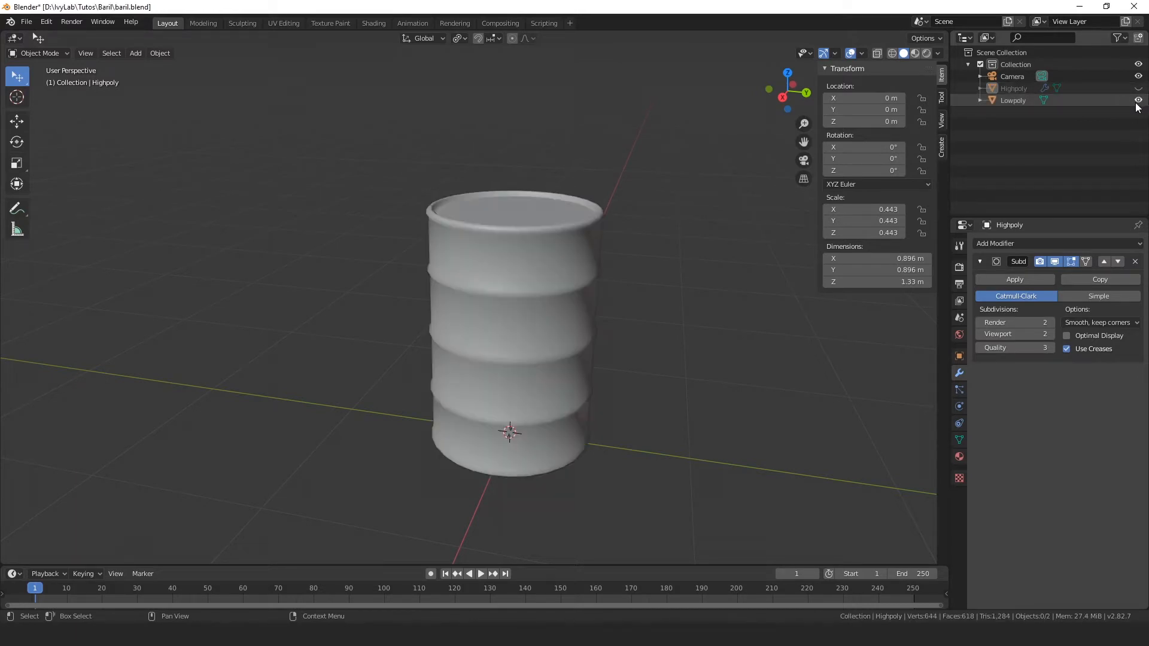
click(504, 313)
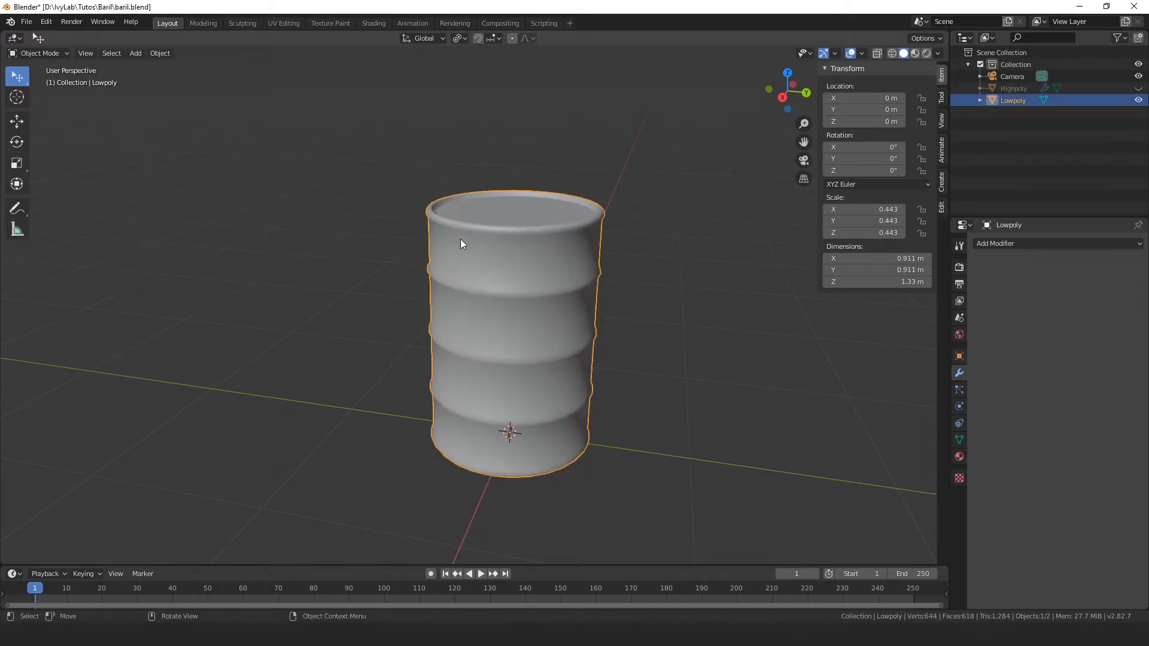
Step: In the Shading workspace, remove the UV-check material Material.001 from the Lowpoly barrel
click(369, 24)
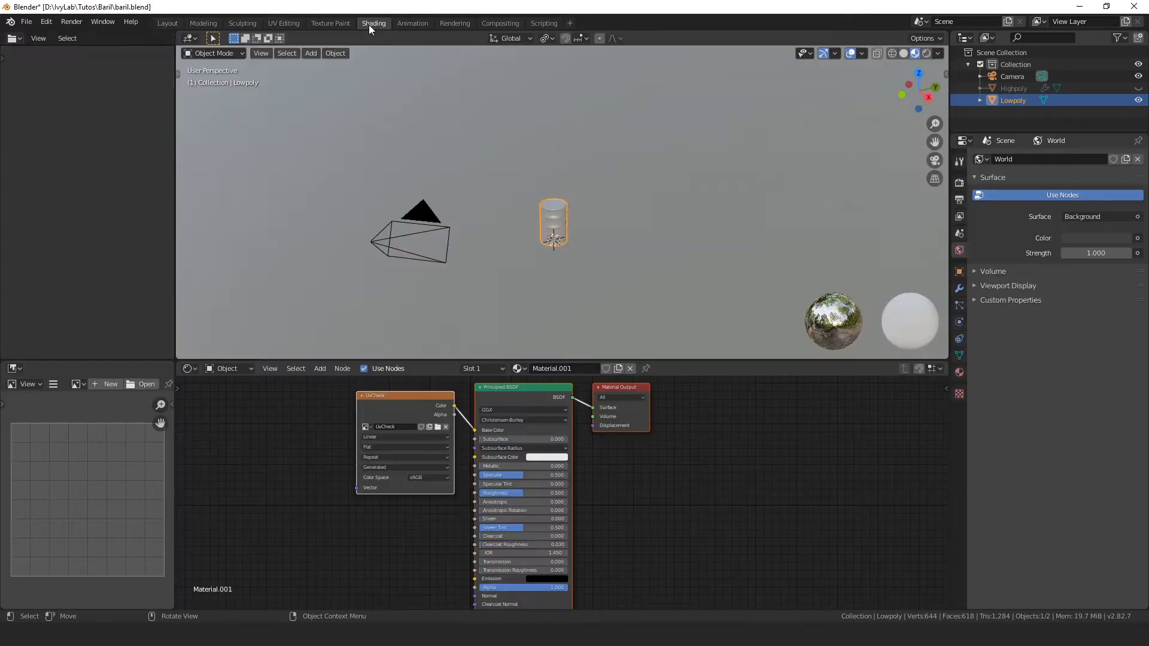
scroll(596, 280, up, 10)
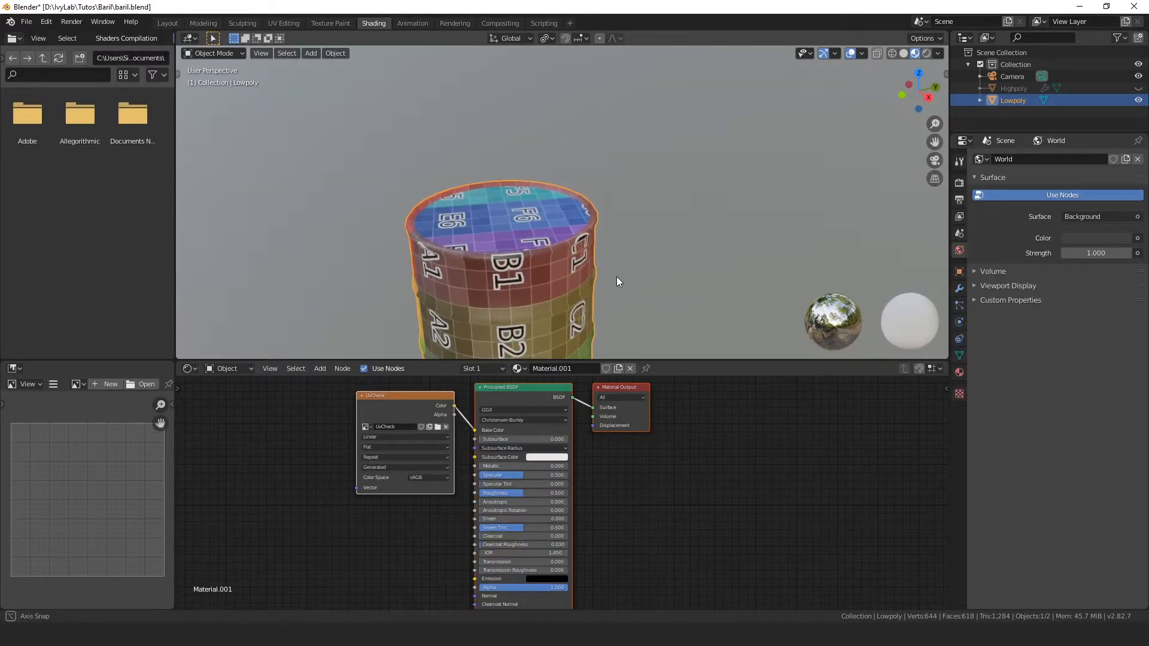
mouse_move(616, 277)
middle_down()
mouse_move(611, 257)
mouse_move(667, 153)
mouse_move(648, 253)
mouse_move(629, 262)
middle_up()
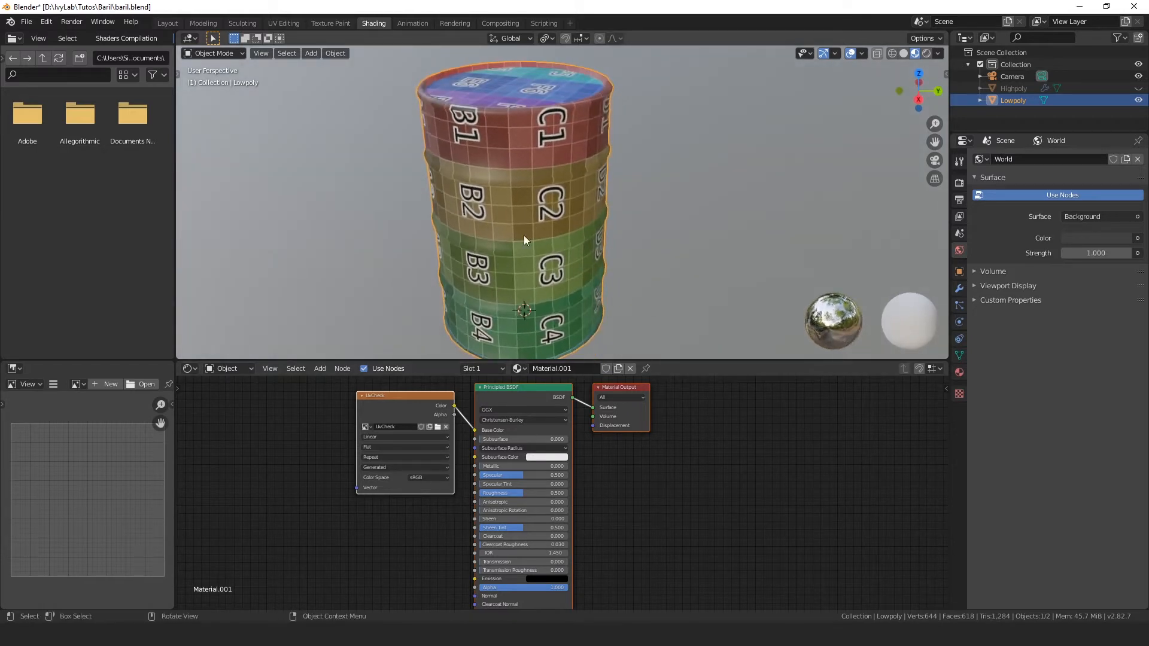
middle_drag(523, 236, 745, 247)
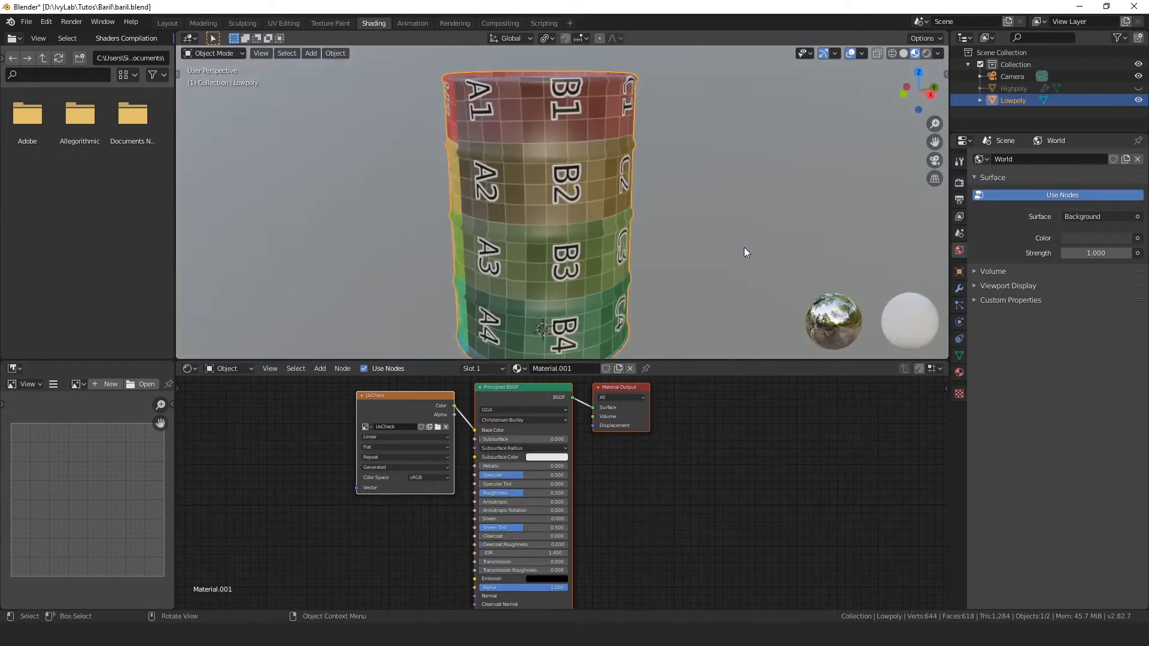
scroll(691, 251, up, 2)
scroll(691, 251, down, 2)
middle_drag(671, 247, 682, 257)
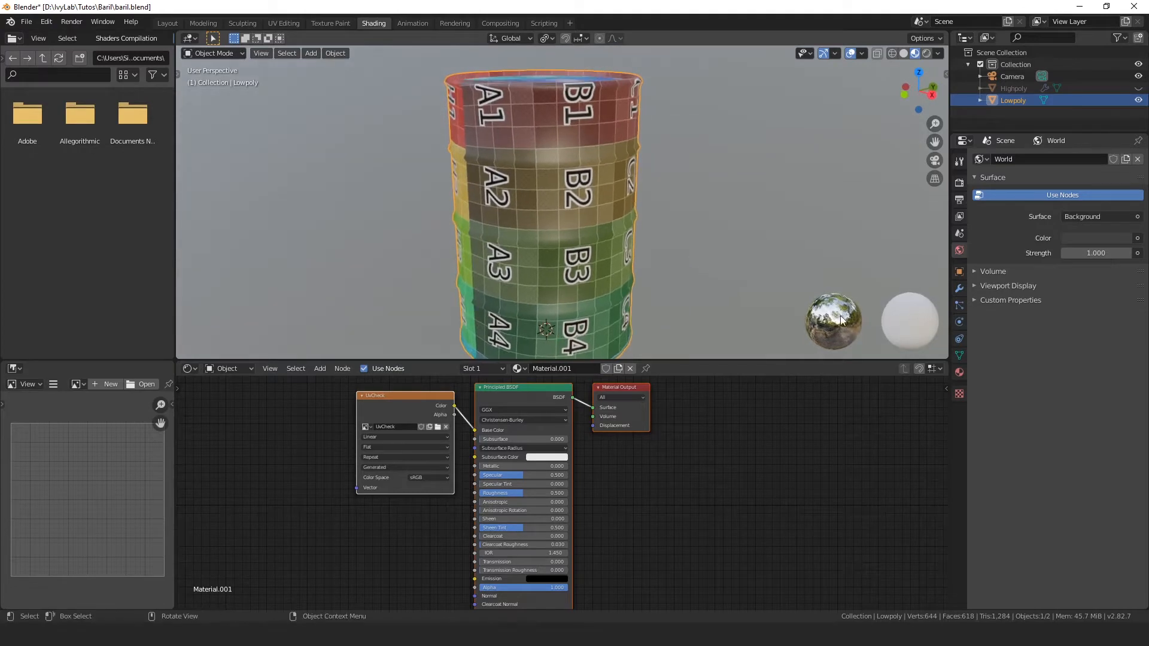
click(960, 372)
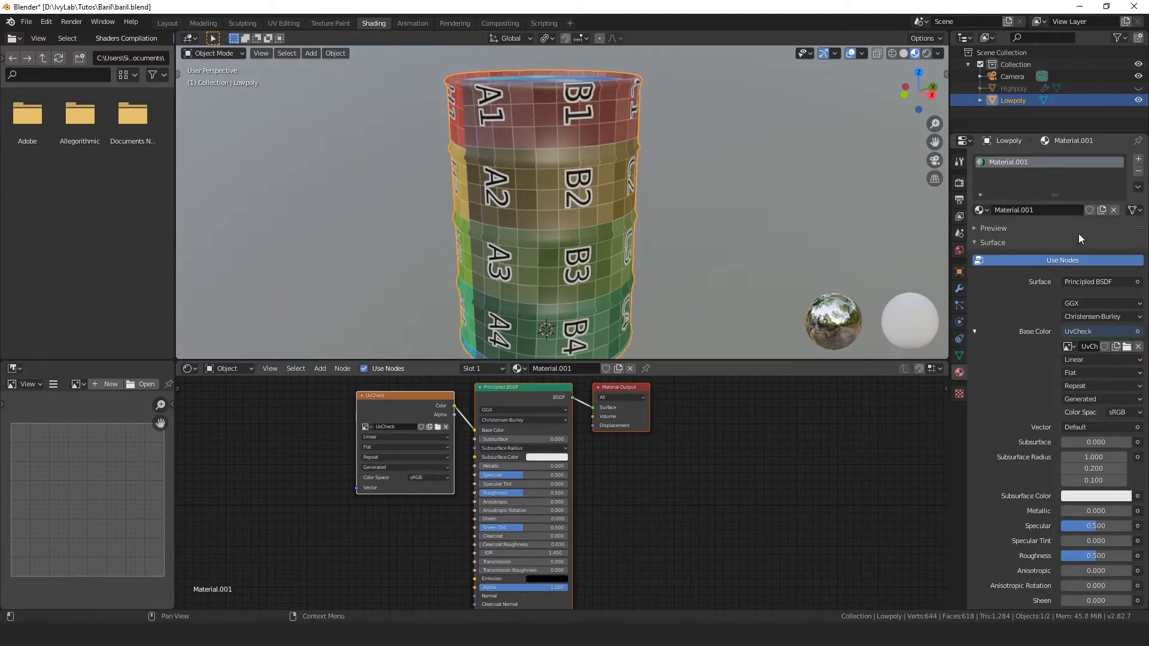
click(1139, 172)
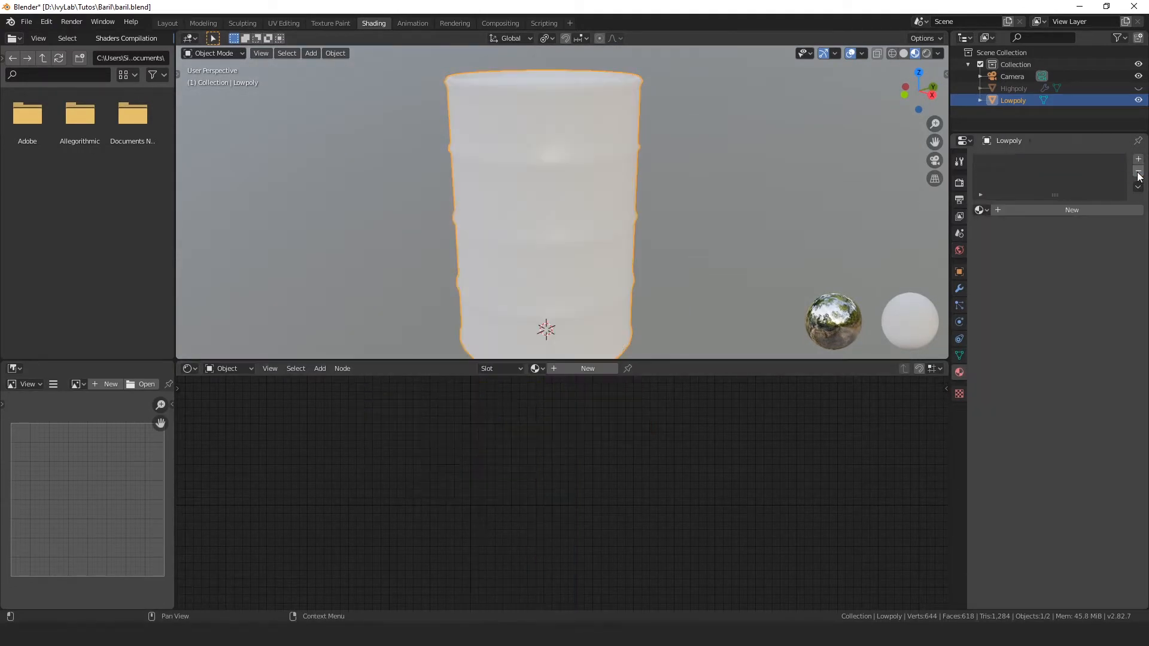
Step: Create a new material on the Lowpoly barrel and name it Baril
click(1086, 210)
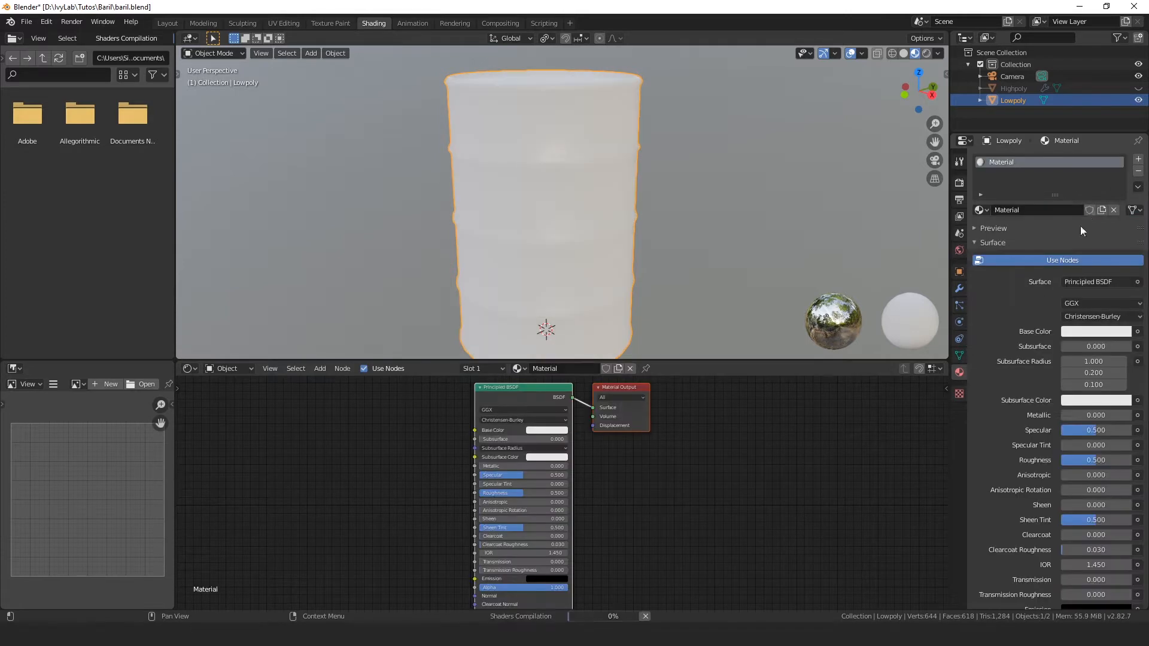
double_click(1026, 163)
text(Baril)
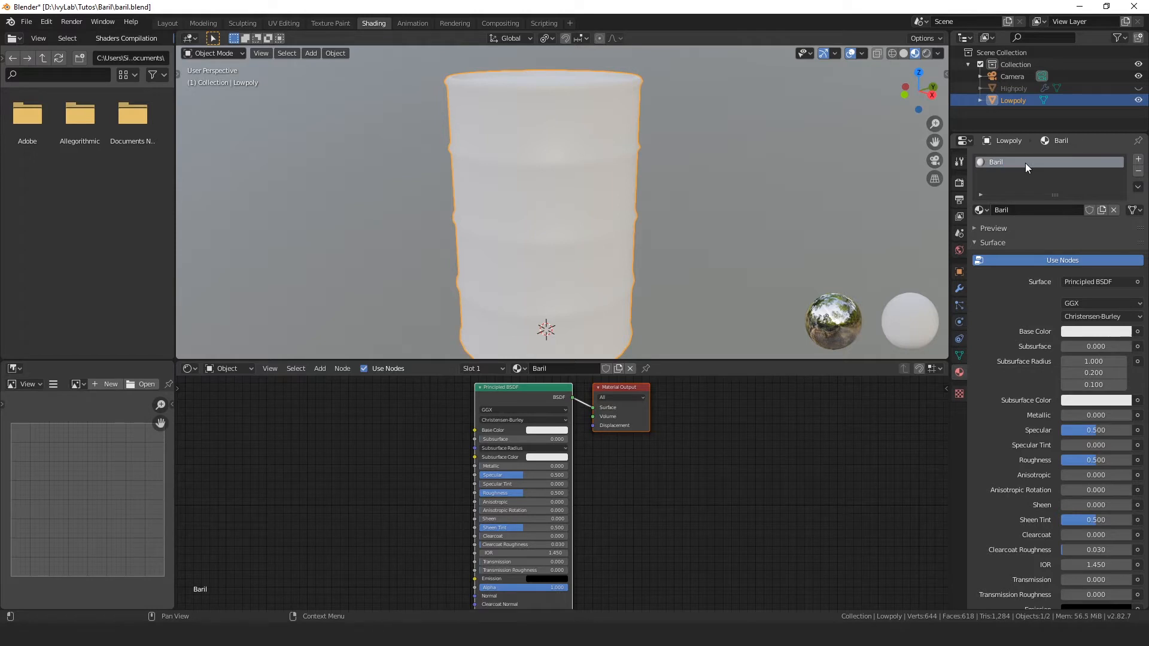
key(Return)
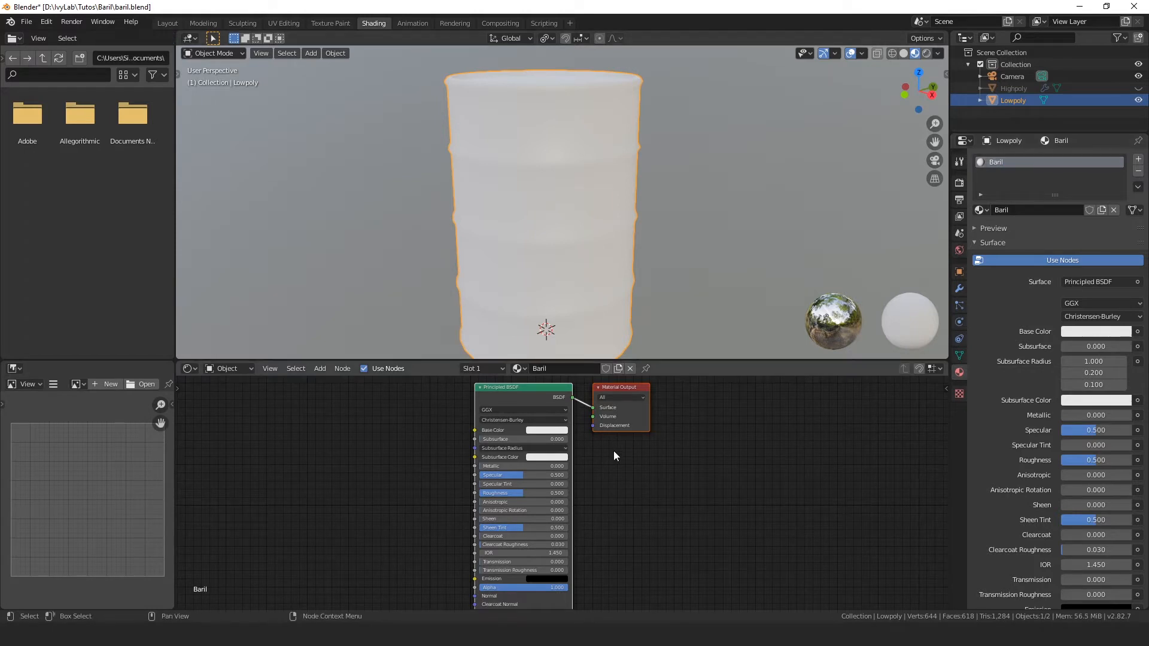
Step: Bring the BaseColorBaril and MetallicBaril images from the Texture folder into the Baril material as image texture nodes
middle_drag(663, 477, 768, 479)
scroll(762, 477, up, 1)
scroll(760, 477, down, 2)
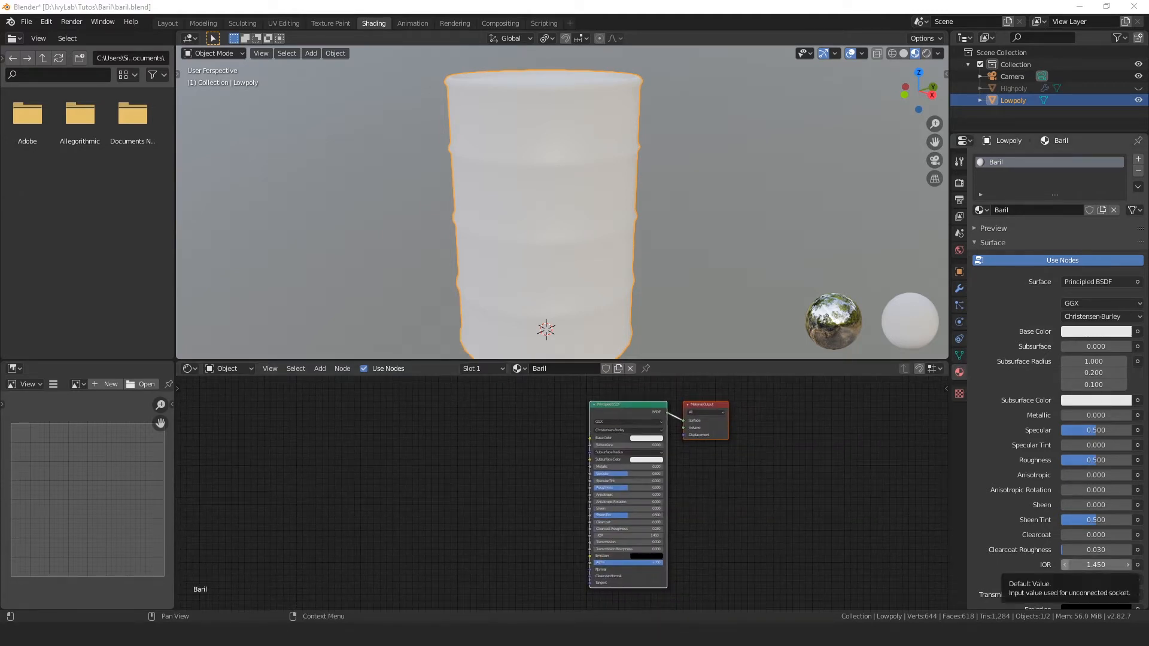
key(alt+Tab)
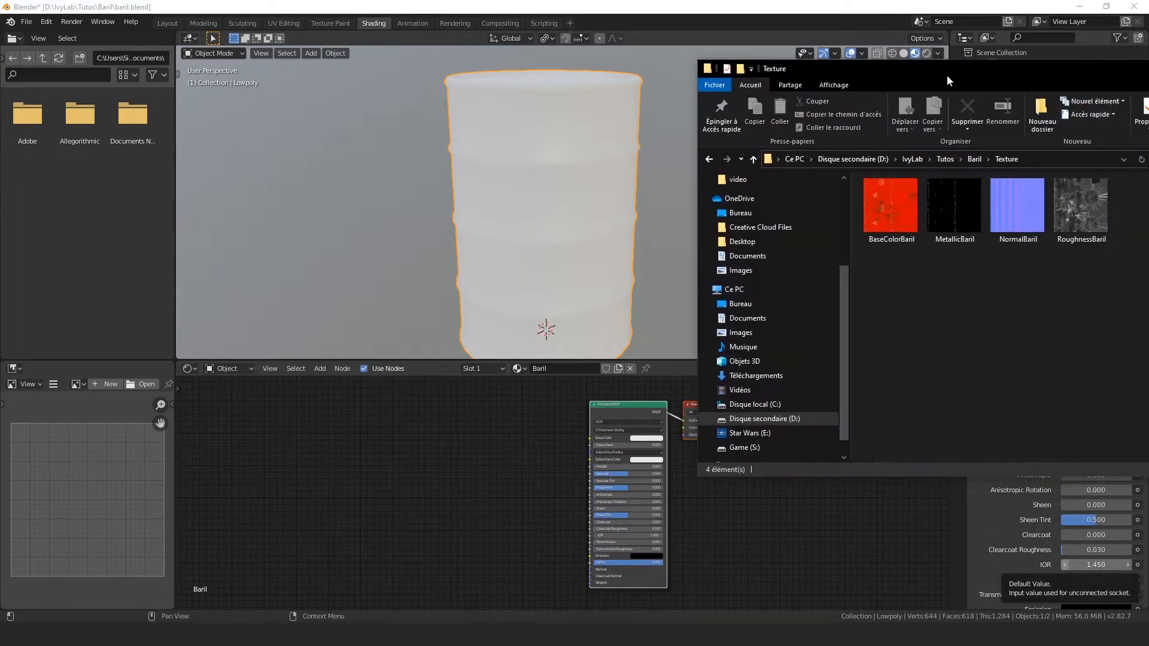
drag(947, 75, 1000, 178)
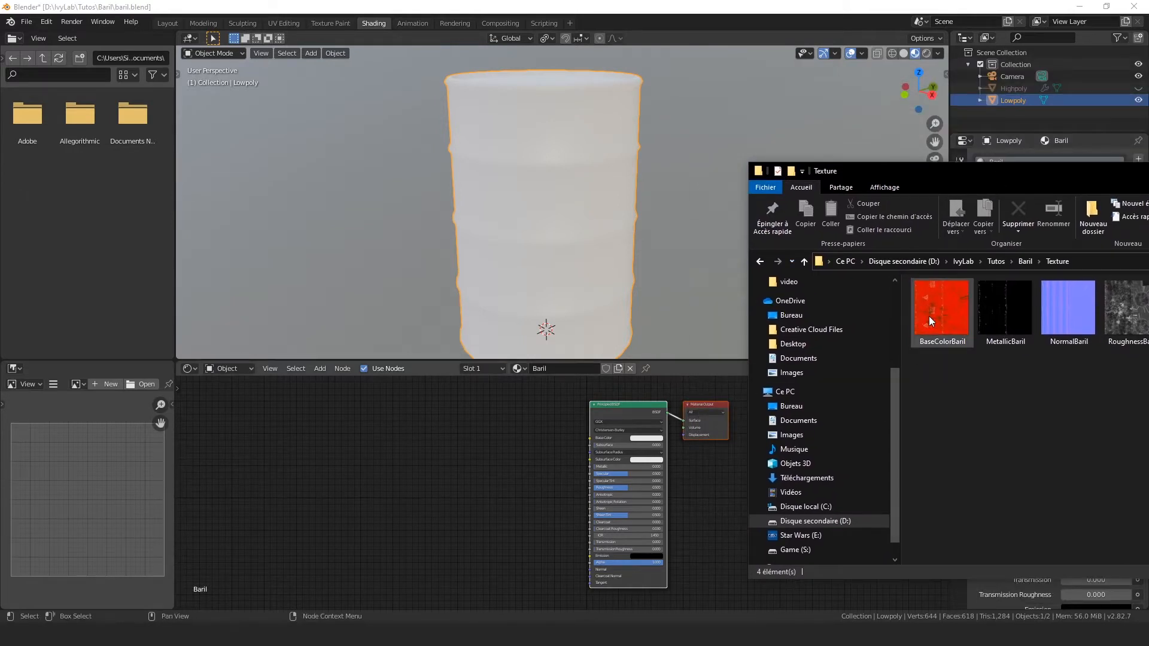
drag(929, 316, 480, 412)
drag(1006, 308, 729, 487)
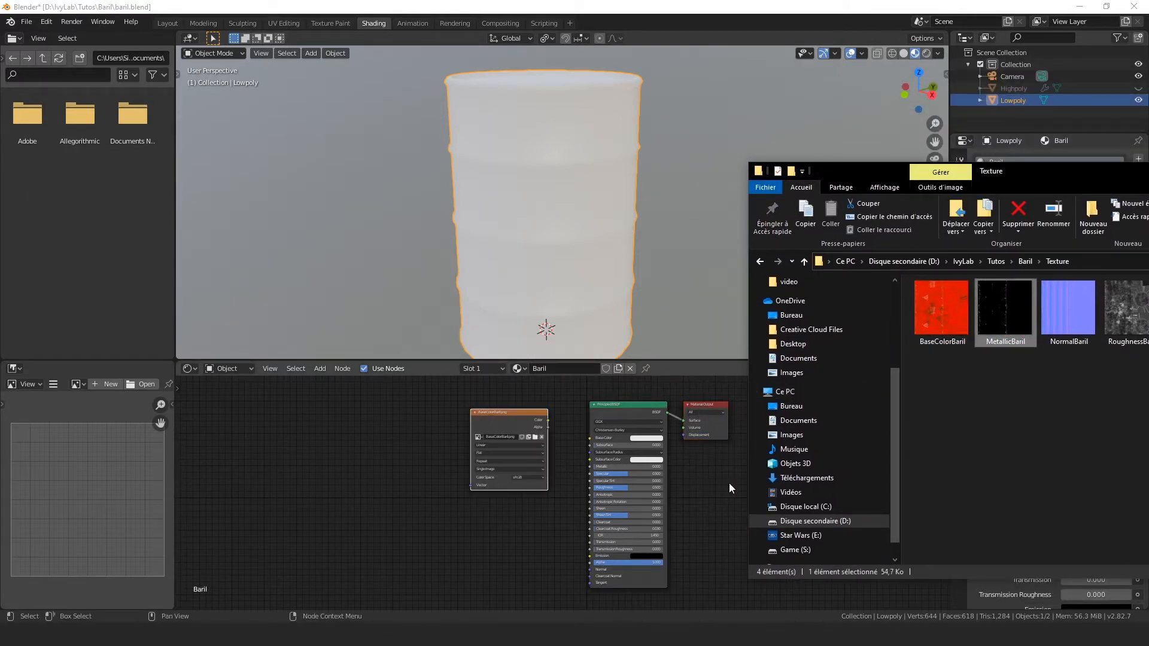
drag(368, 508, 383, 508)
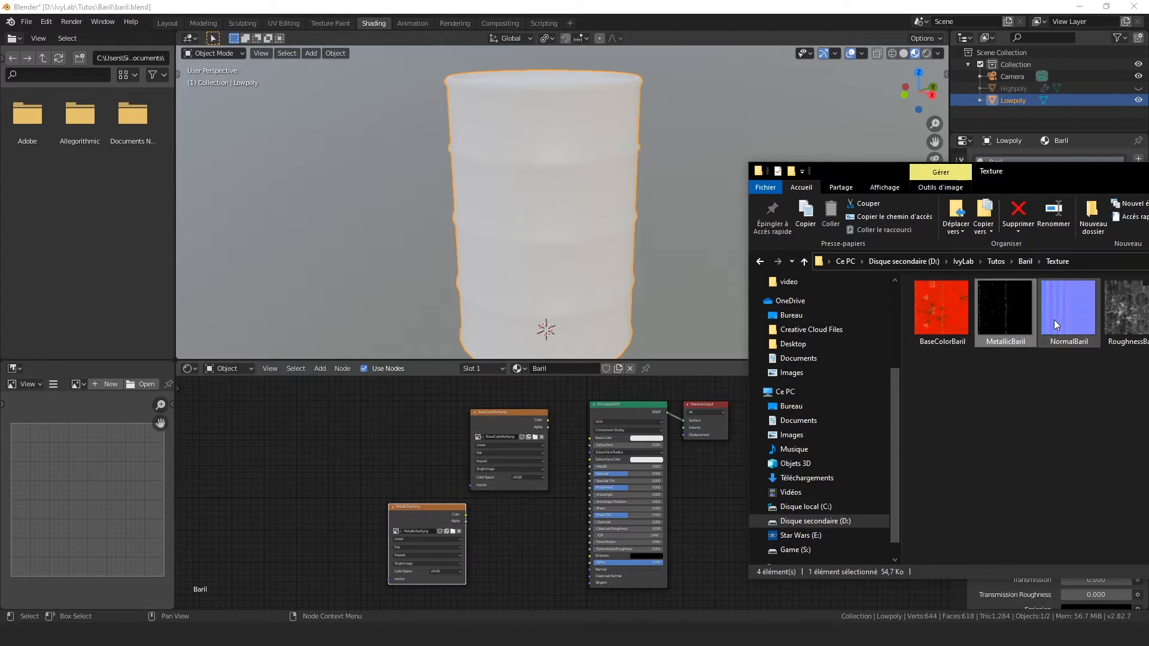
Step: Add the NormalBaril and RoughnessBaril images from the folder as texture nodes, and put the folder window away
drag(1055, 324, 533, 566)
drag(1126, 308, 515, 517)
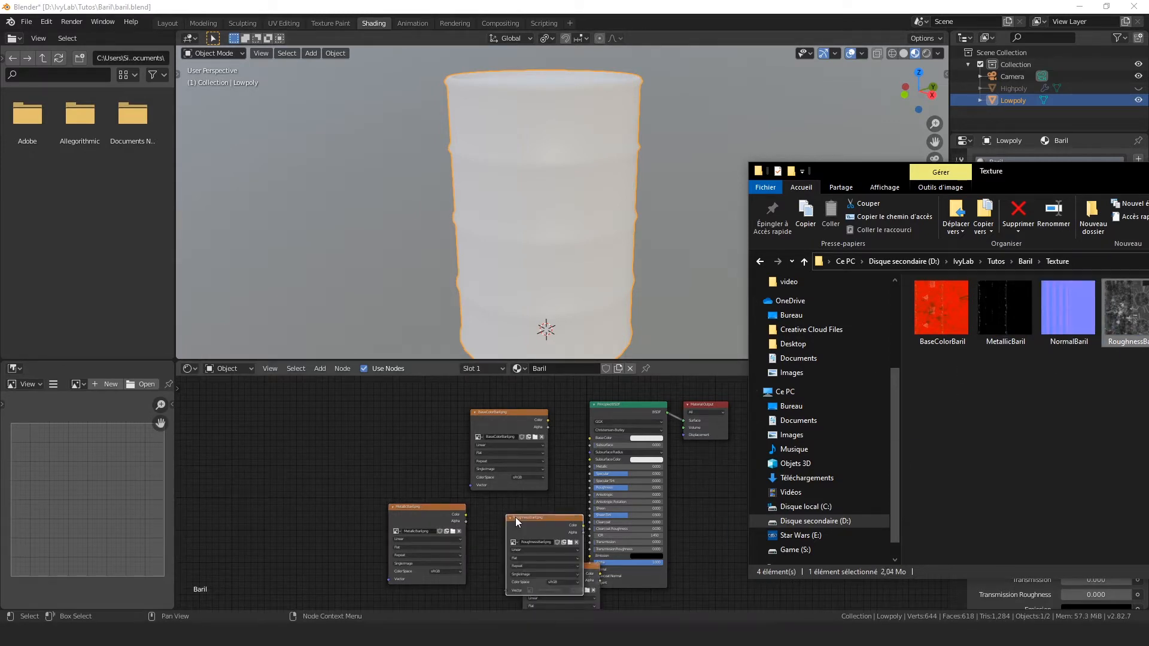
drag(1087, 177, 1061, 197)
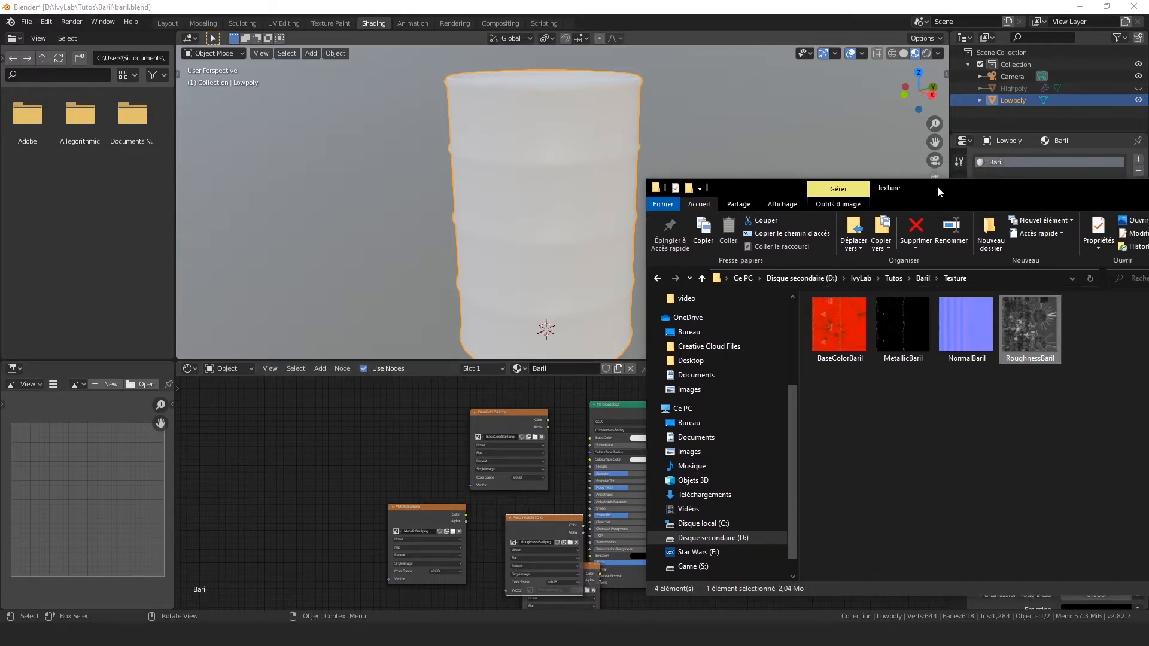
drag(944, 185, 663, 180)
click(1017, 183)
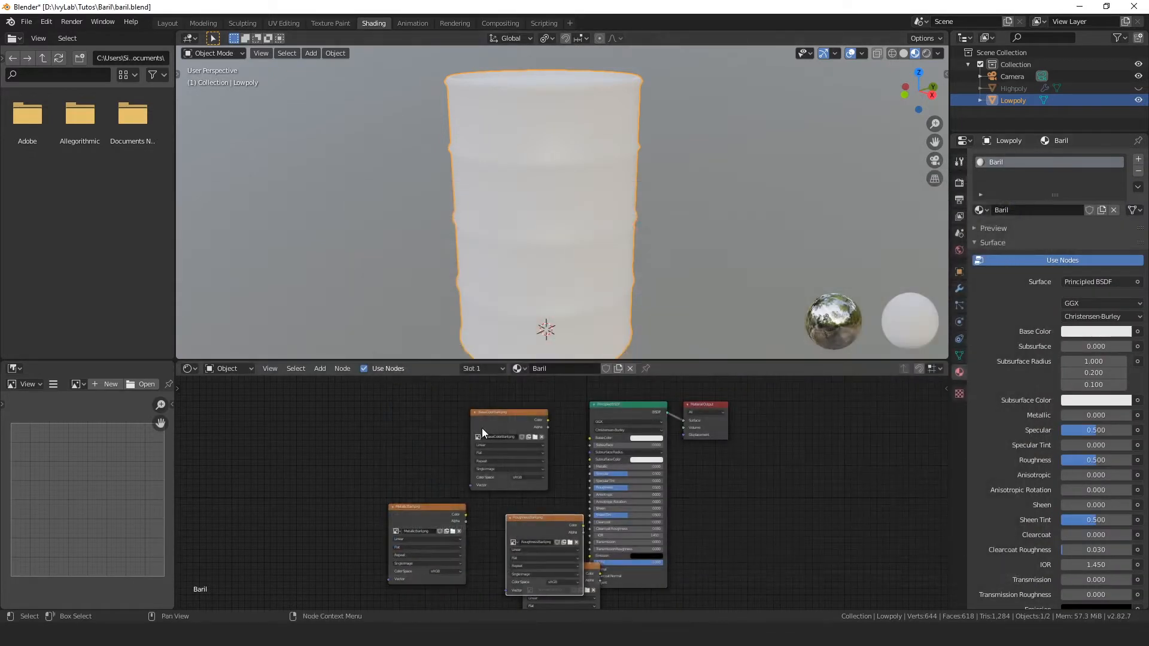
Step: Enlarge the node editor area and move the BaseColorBaril.png node farther up and away from the Principled BSDF
scroll(693, 449, down, 2)
scroll(693, 450, up, 5)
middle_drag(764, 458, 791, 521)
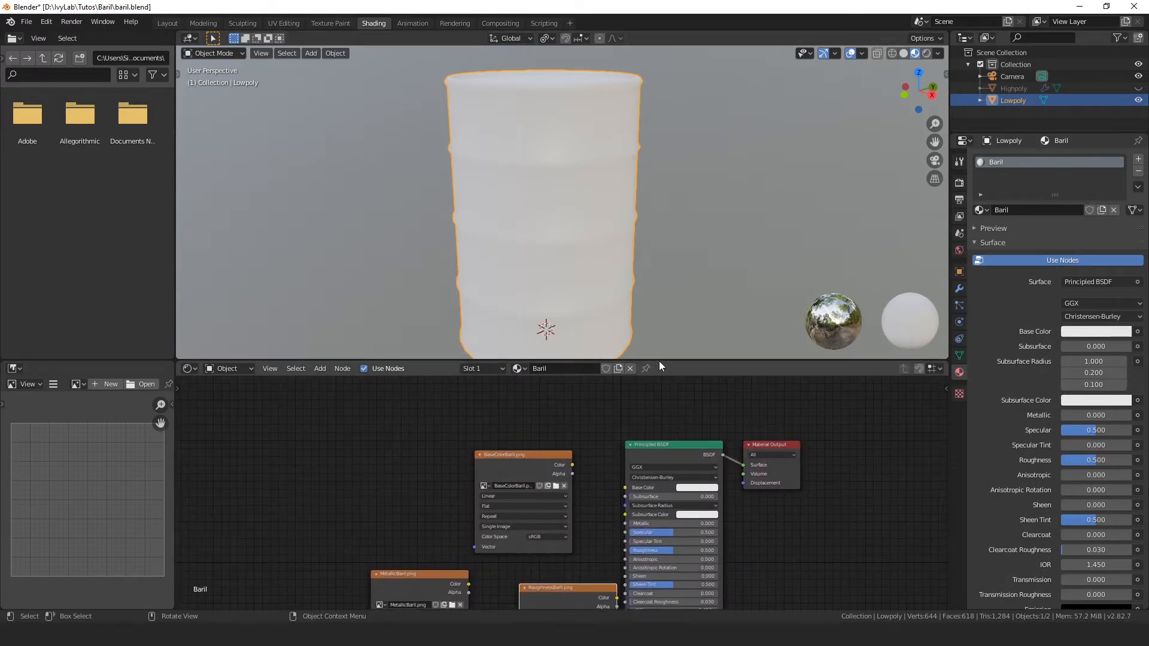
drag(659, 361, 662, 314)
drag(538, 443, 506, 409)
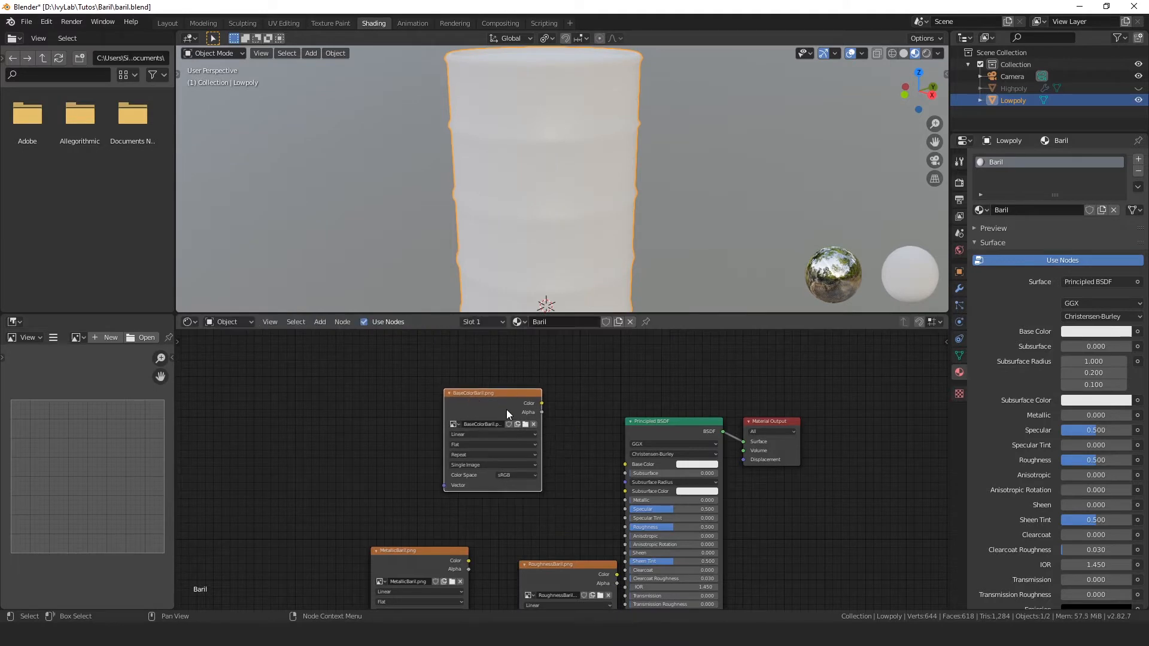
Step: Connect the BaseColorBaril.png Color output to the Principled BSDF's Base Color input and shift the texture node slightly up
scroll(555, 410, up, 1)
scroll(554, 410, up, 1)
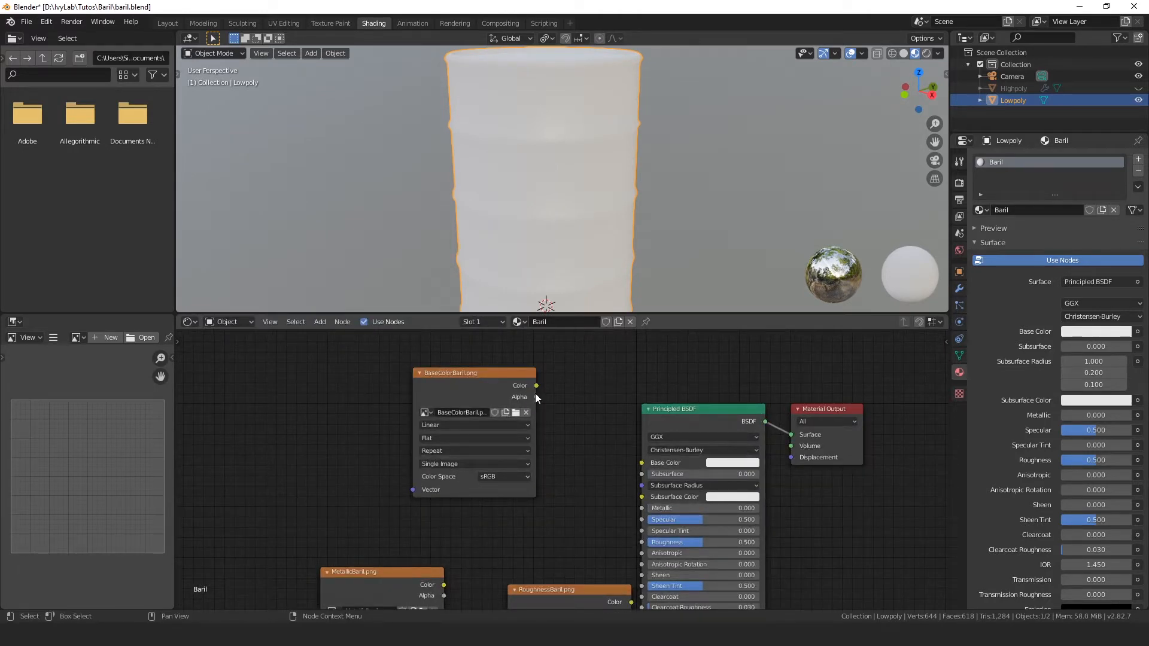
drag(537, 385, 642, 463)
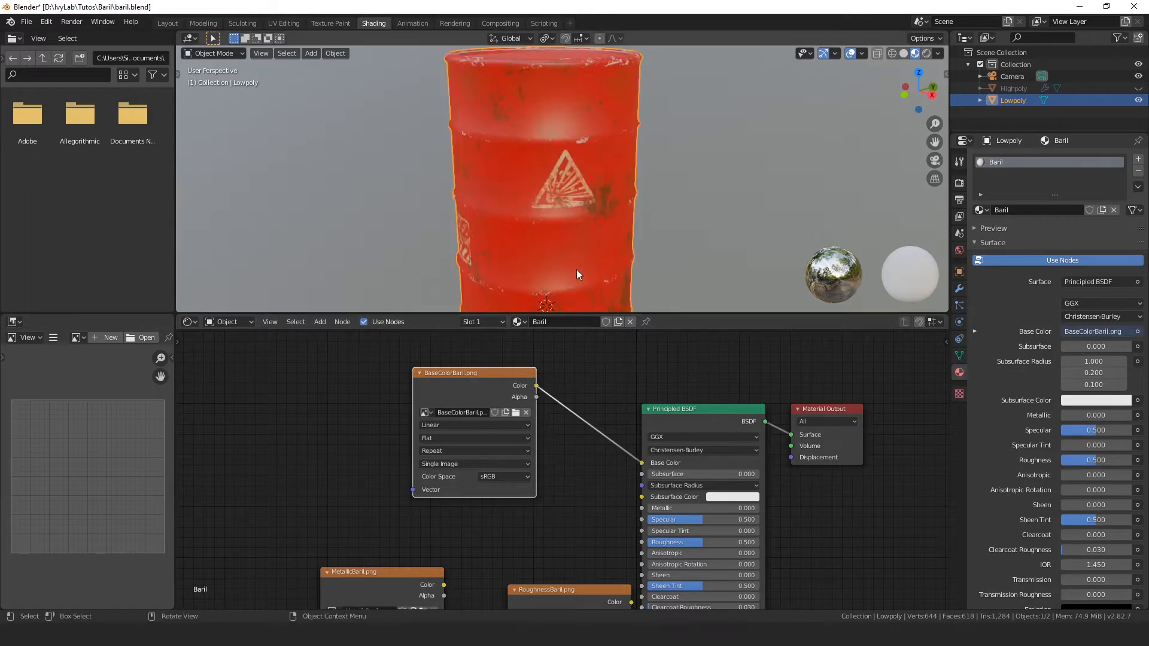
scroll(593, 209, down, 4)
middle_drag(596, 209, 639, 190)
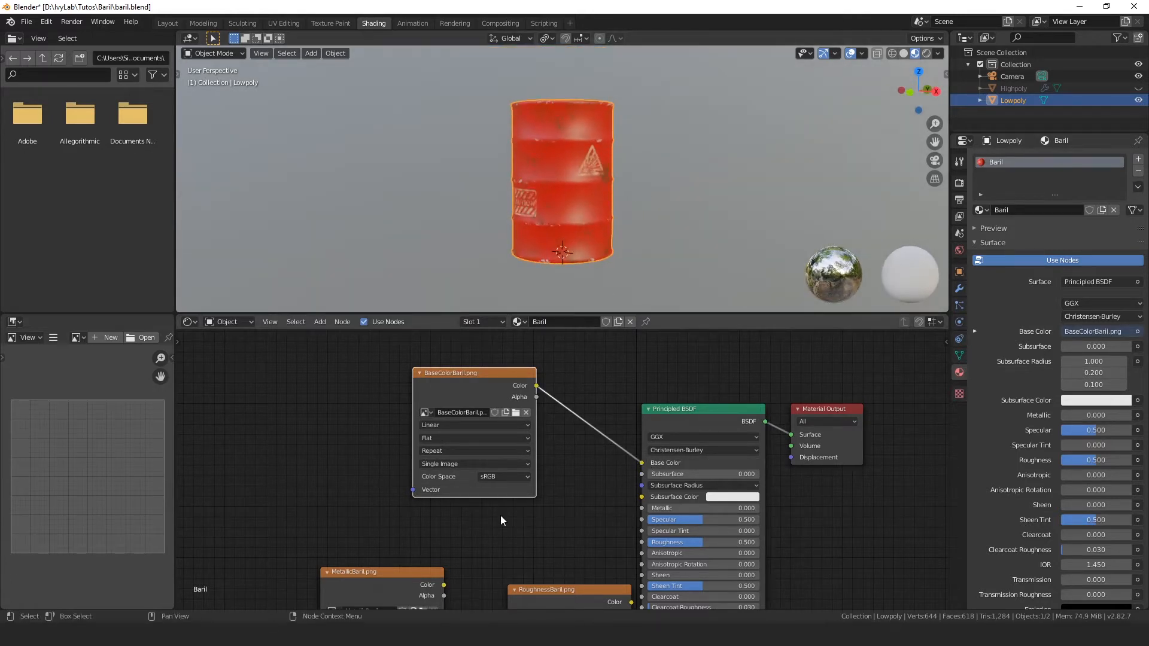
drag(447, 389, 438, 369)
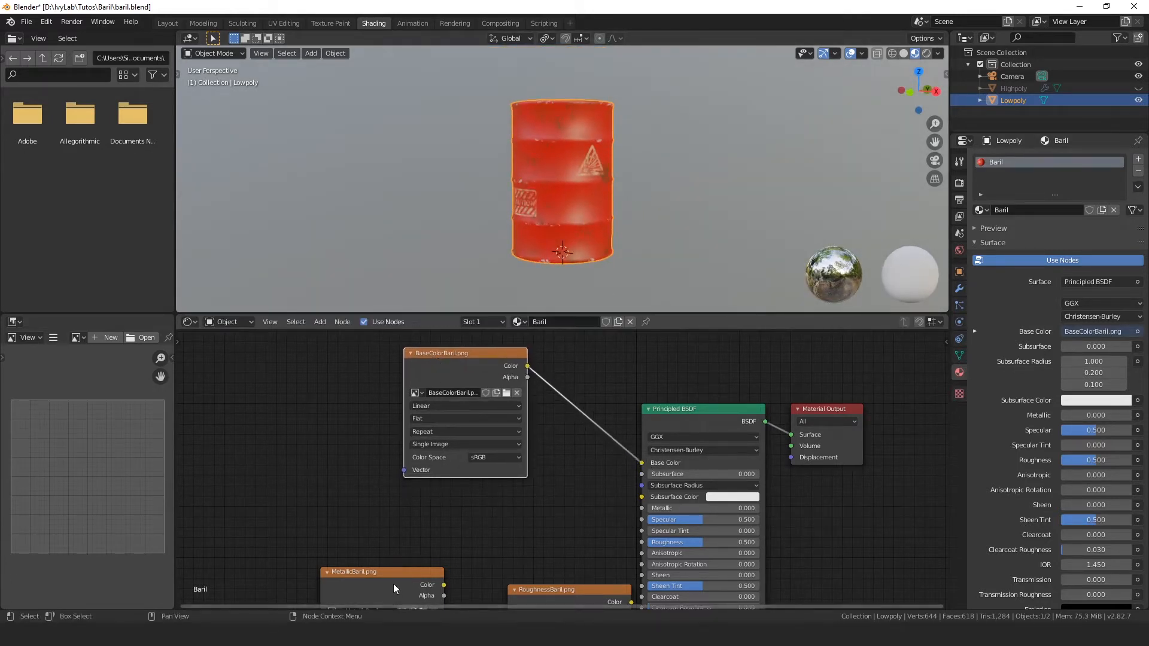
Step: Set the MetallicBaril.png node's color space to Non-Color, connect its Color to the Metallic input, and move the node farther from the shader
drag(393, 584, 397, 507)
middle_drag(485, 530, 547, 448)
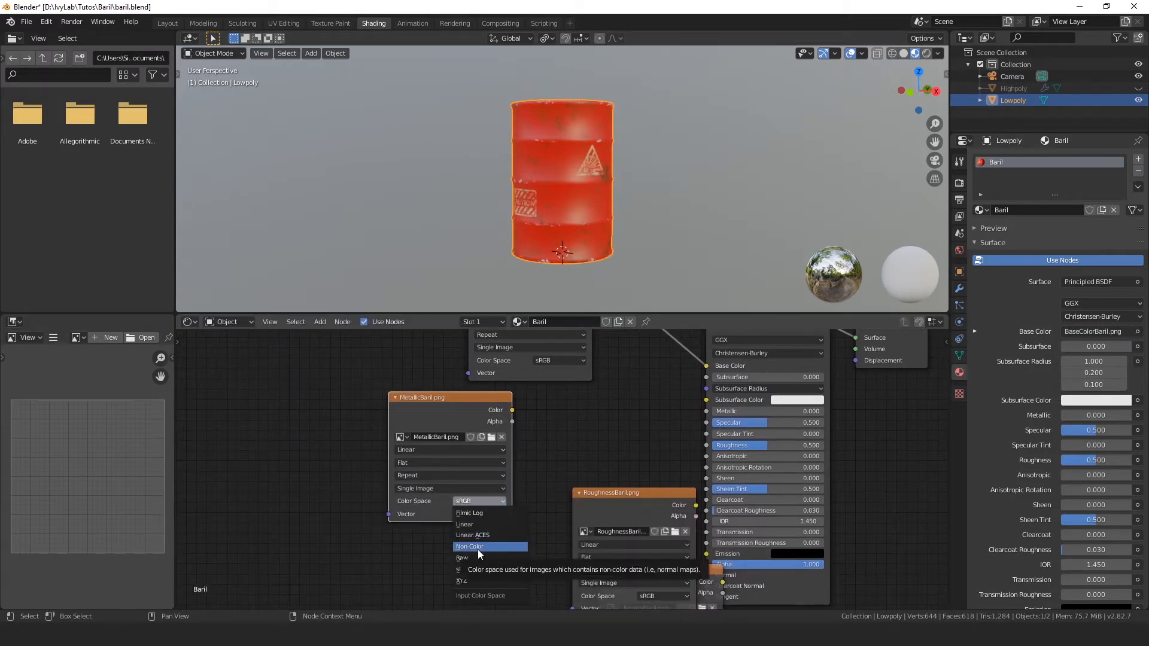
click(478, 547)
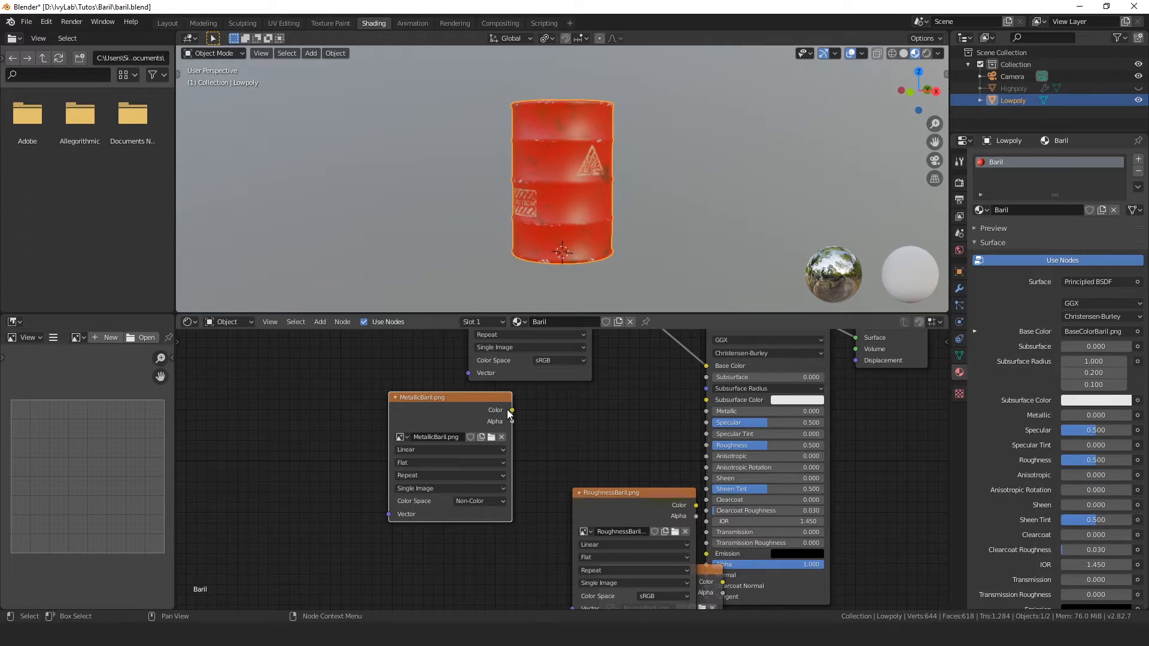
drag(512, 411, 706, 411)
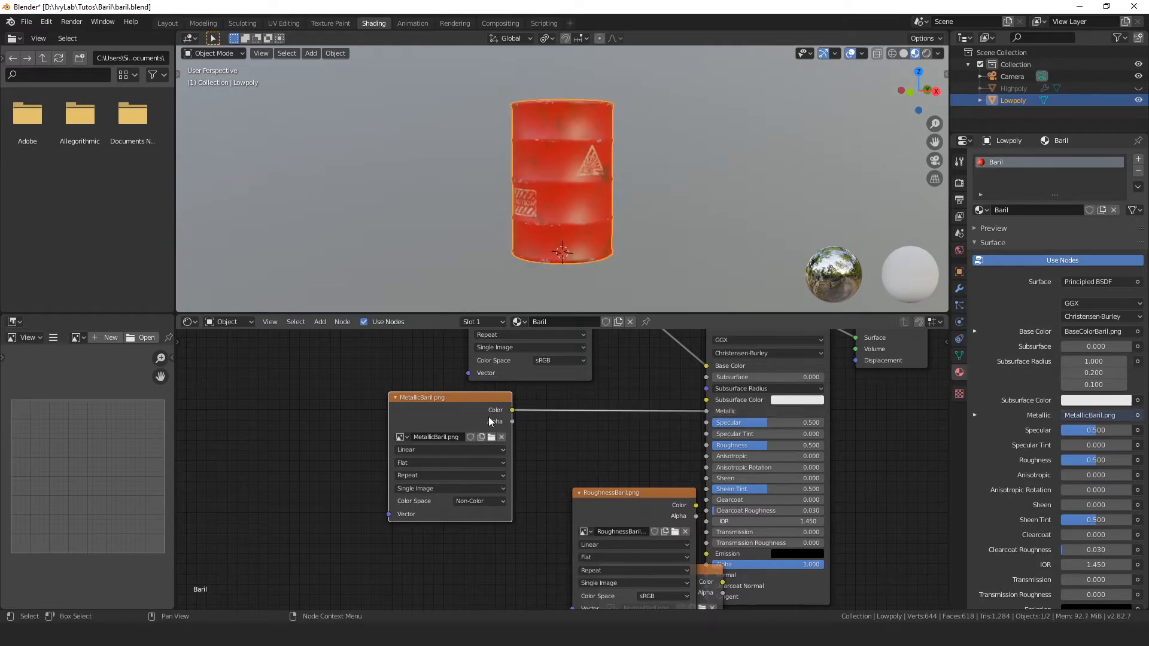
drag(436, 421, 316, 402)
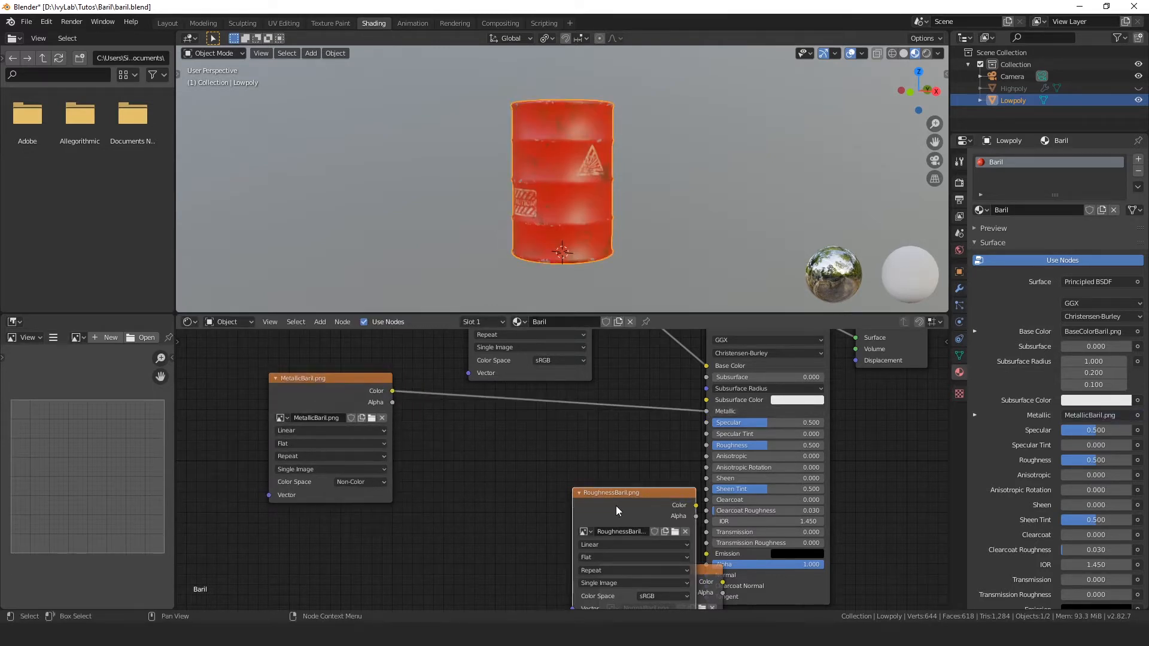
Step: Place the RoughnessBaril.png node beside the metallic one, set its color space to Non-Color, and connect its Color to the Roughness input
drag(623, 503, 472, 429)
click(505, 525)
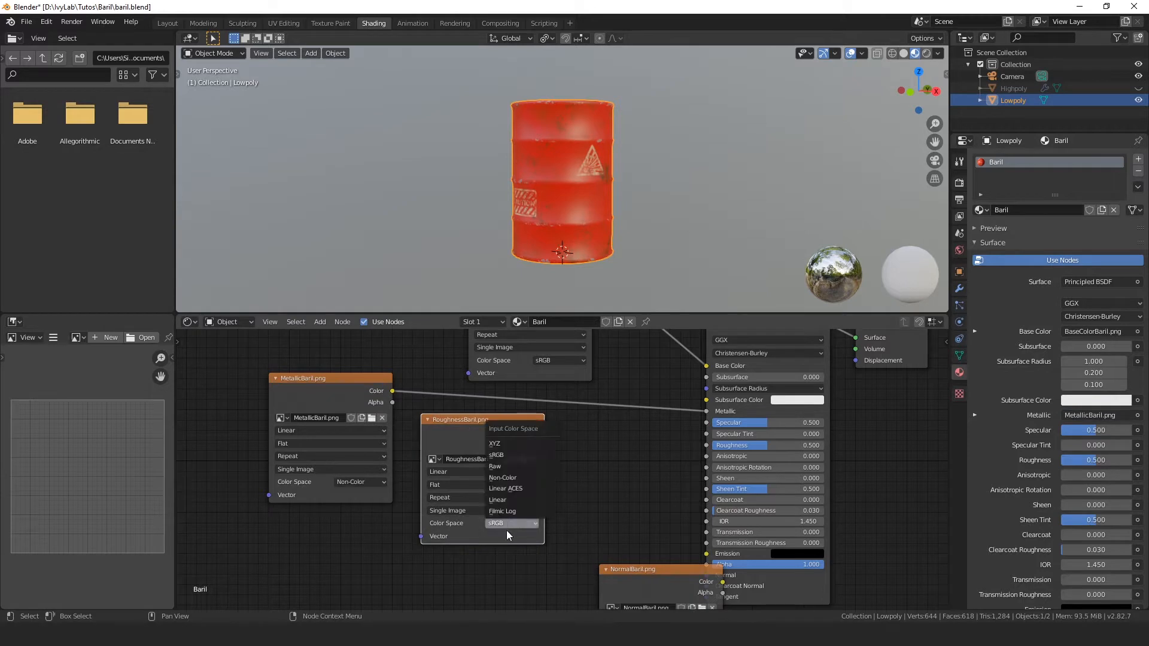
click(522, 478)
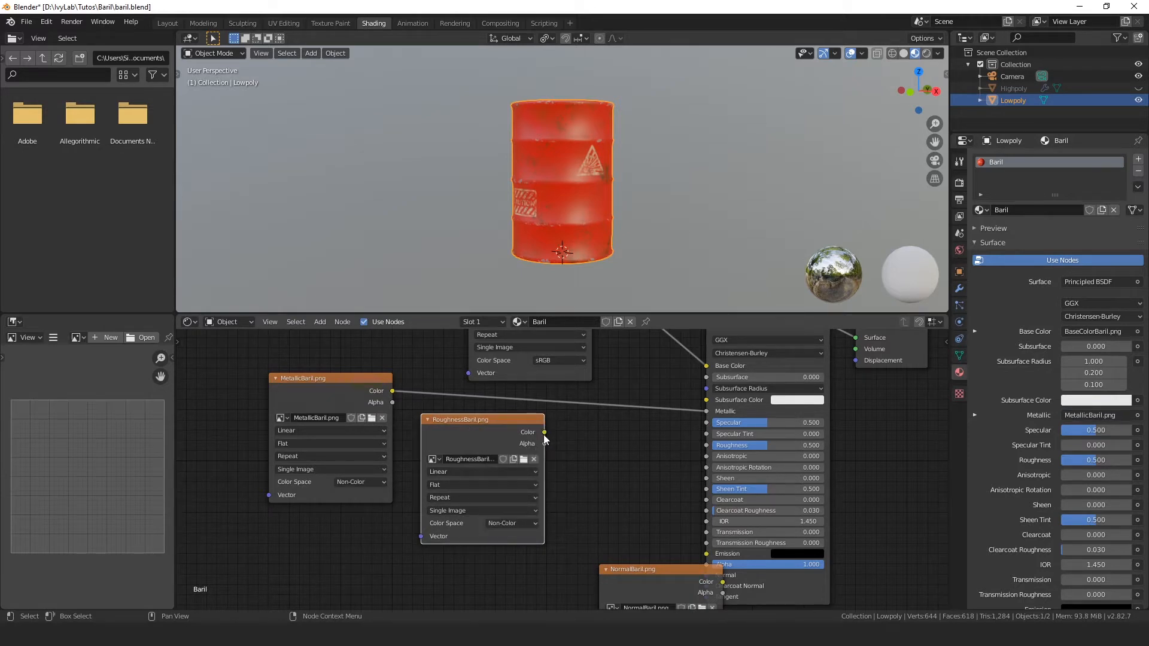
mouse_move(544, 432)
mouse_down()
mouse_move(700, 426)
mouse_move(715, 447)
mouse_up()
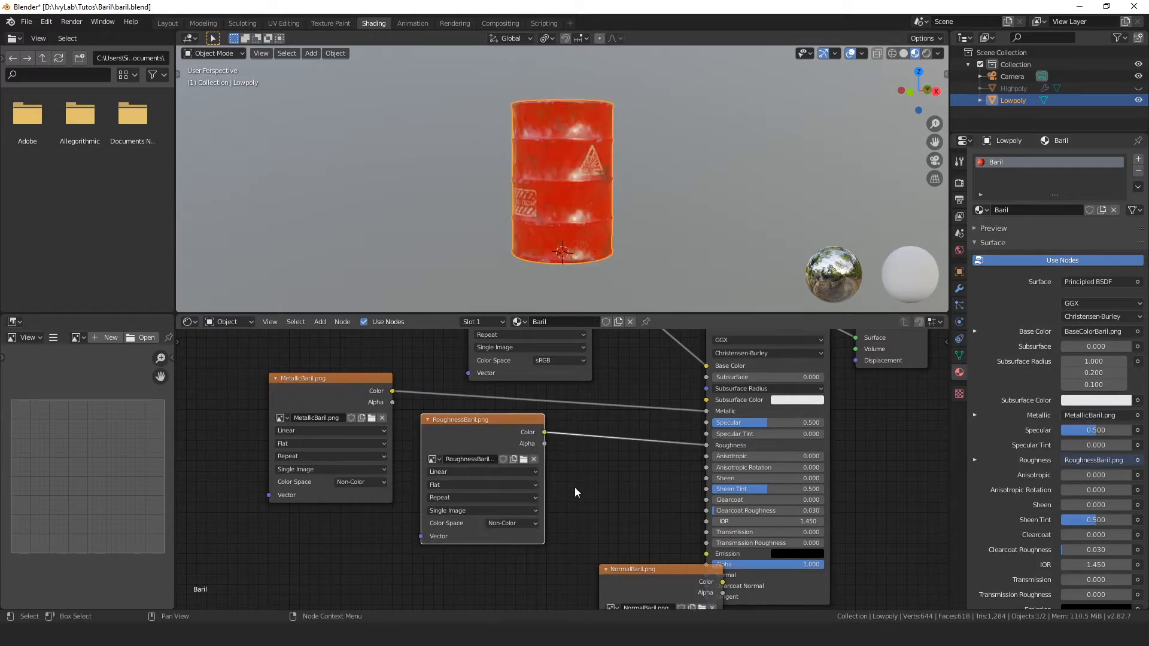
Step: Move the NormalBaril.png node below the other textures and set its color space to Non-Color
middle_drag(576, 488, 606, 343)
scroll(628, 380, up, 1)
drag(677, 444, 405, 476)
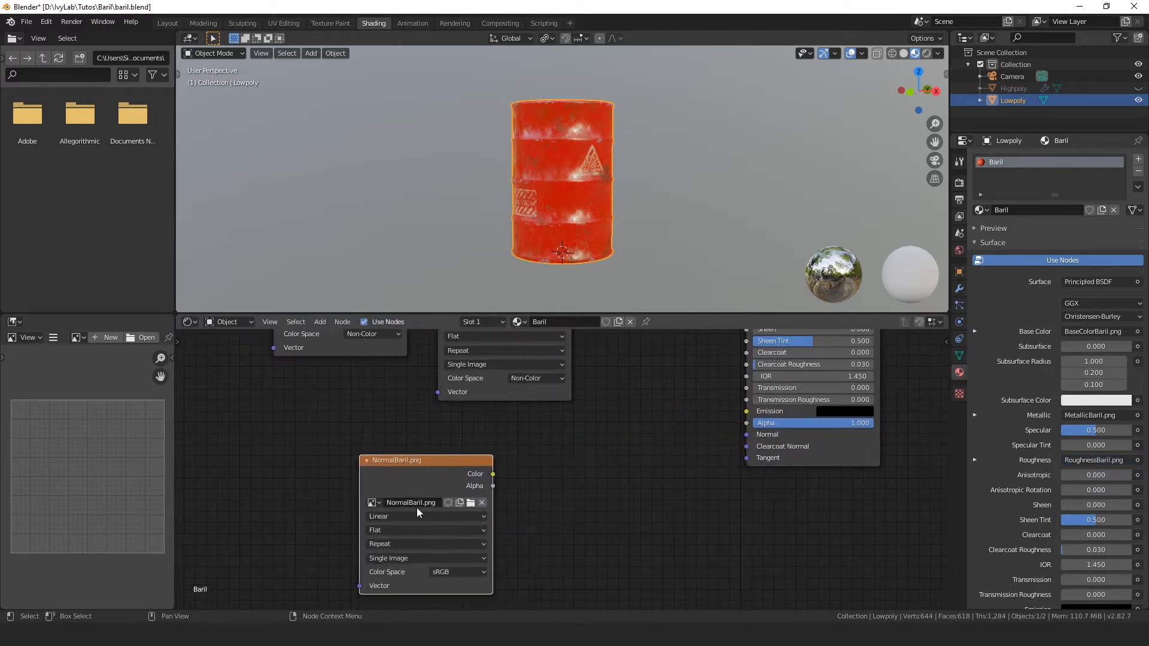
click(444, 572)
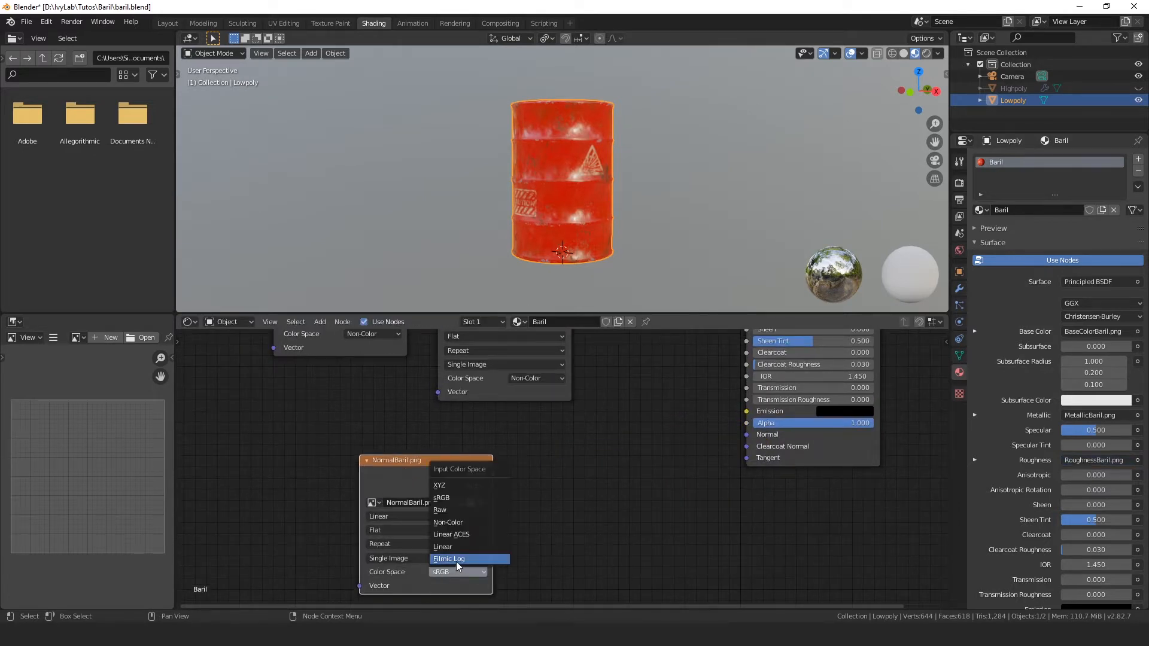
click(469, 524)
drag(453, 517, 440, 507)
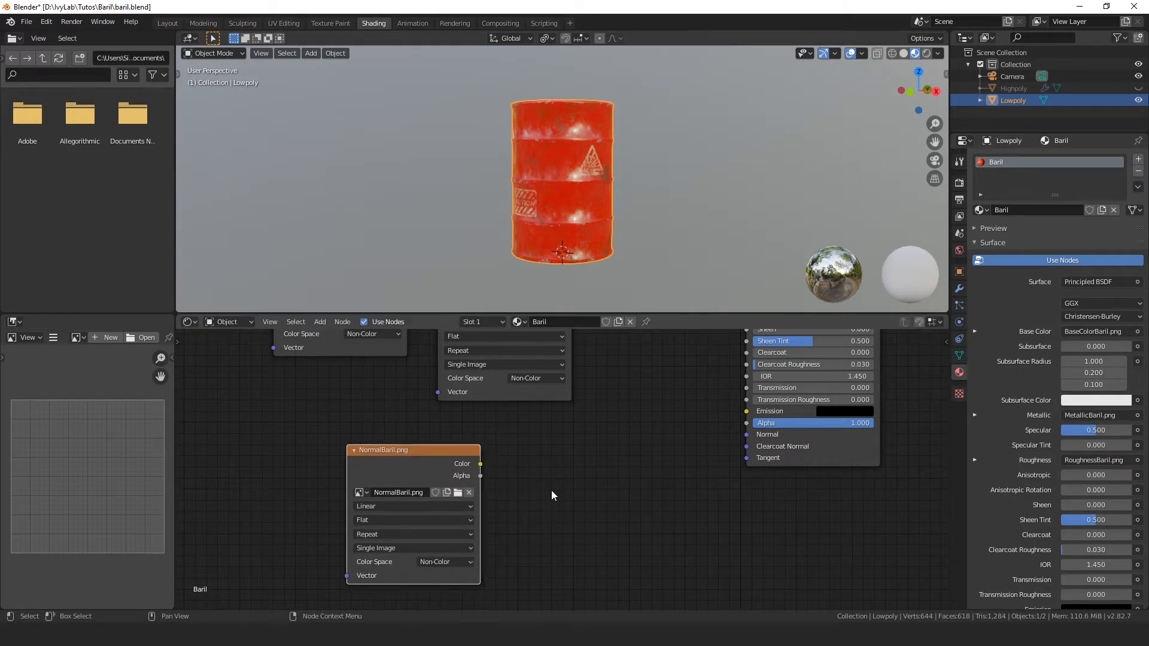
Step: Add a Normal Map node and wire the NormalBaril.png Color through it into the Principled BSDF's Normal input
key(shift+a)
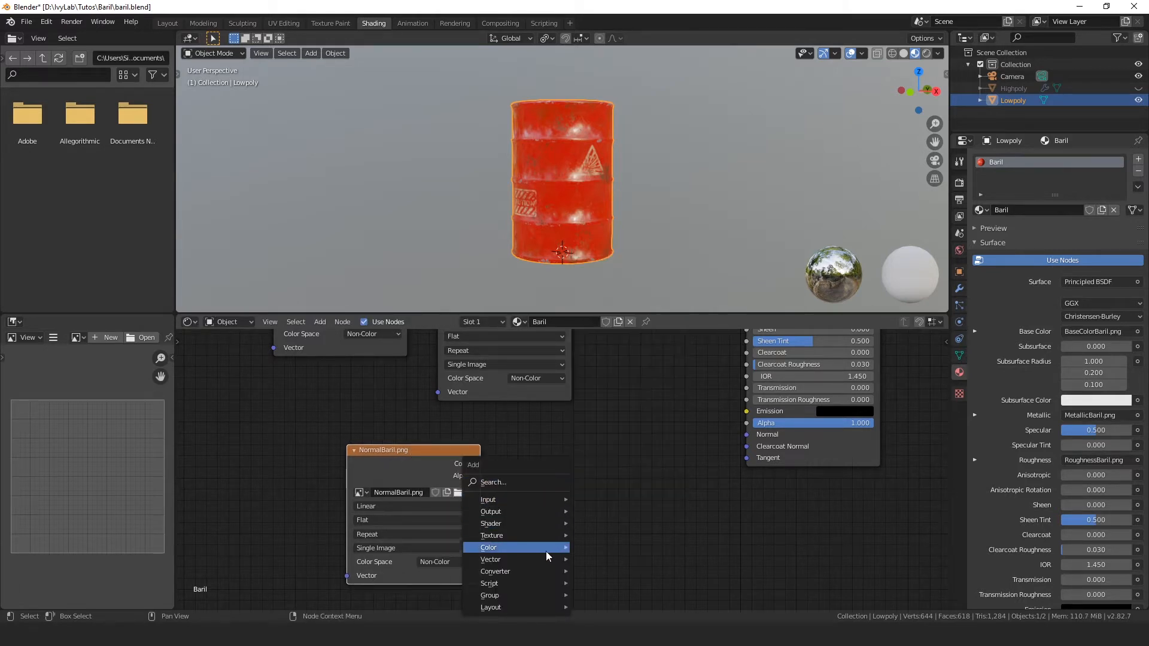
mouse_move(576, 556)
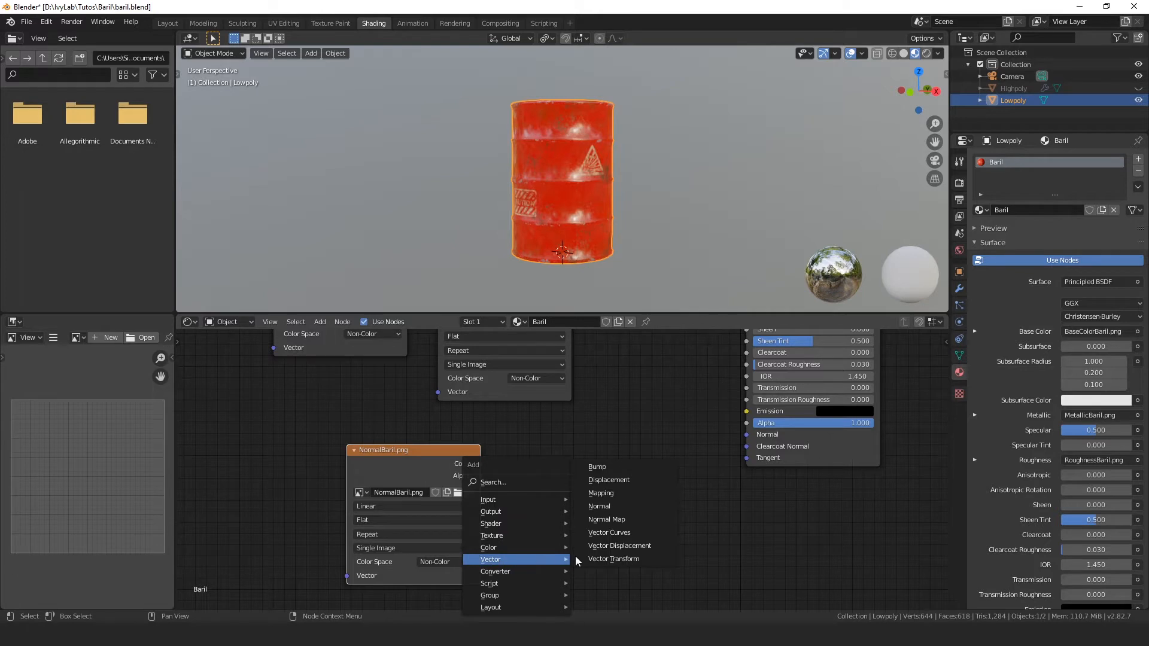
click(635, 519)
click(601, 455)
drag(680, 468, 749, 431)
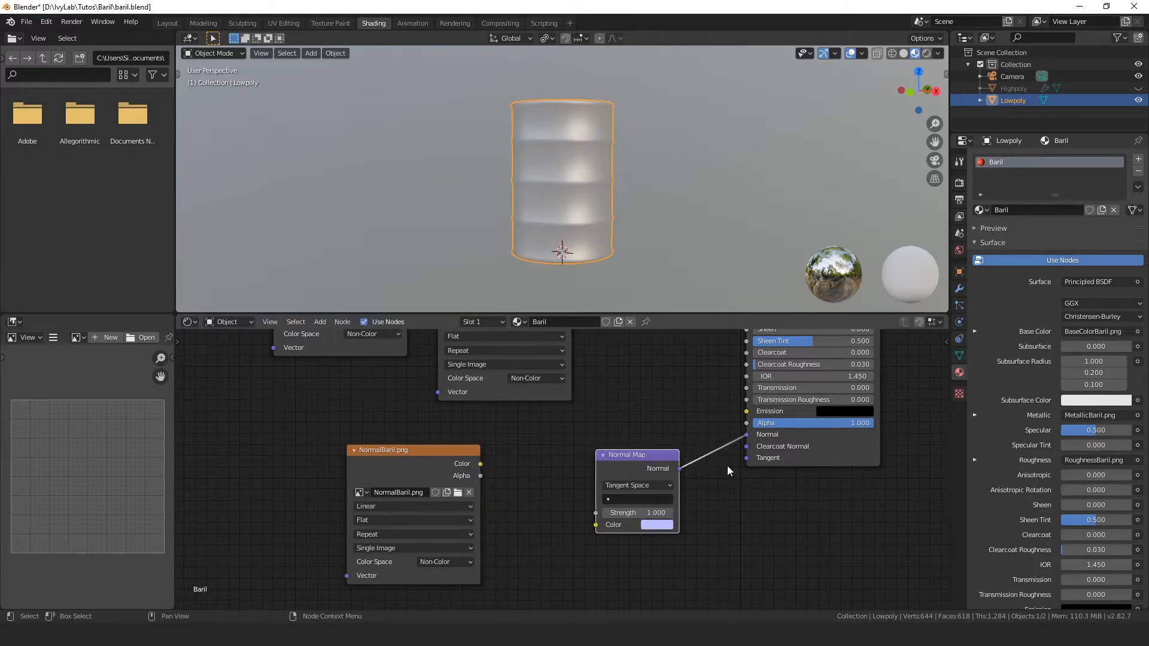
mouse_move(480, 465)
mouse_down()
mouse_move(586, 535)
mouse_move(598, 522)
mouse_up()
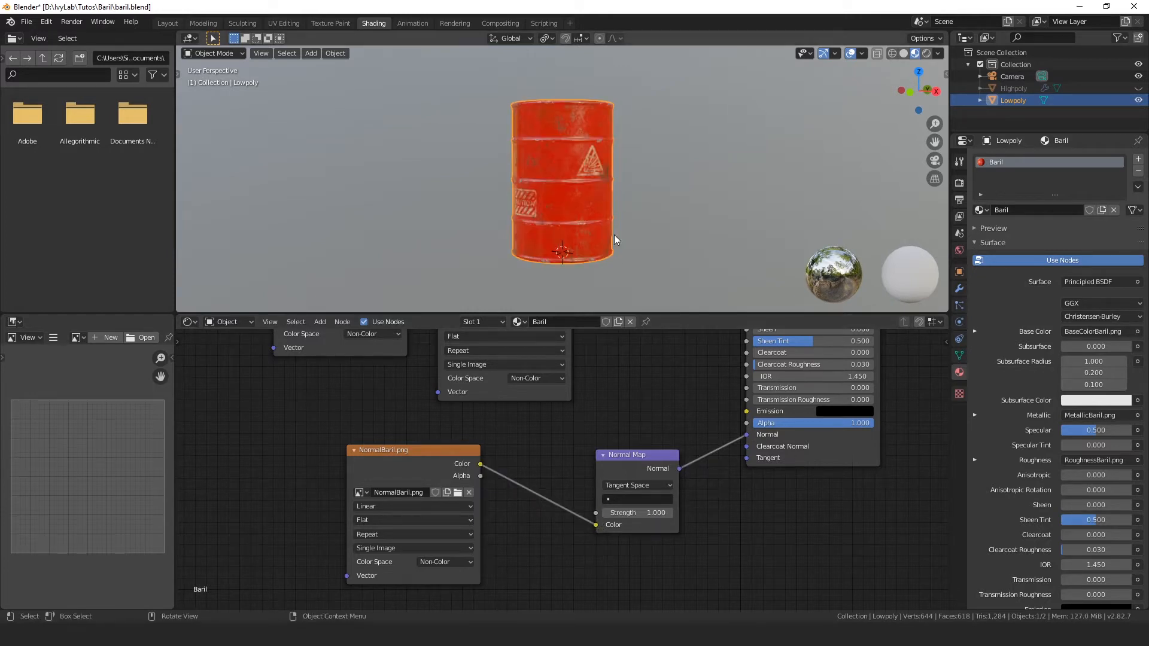
Step: Switch to the Layout workspace and show the barrel in Material Preview shading
click(168, 23)
middle_drag(618, 363, 614, 355)
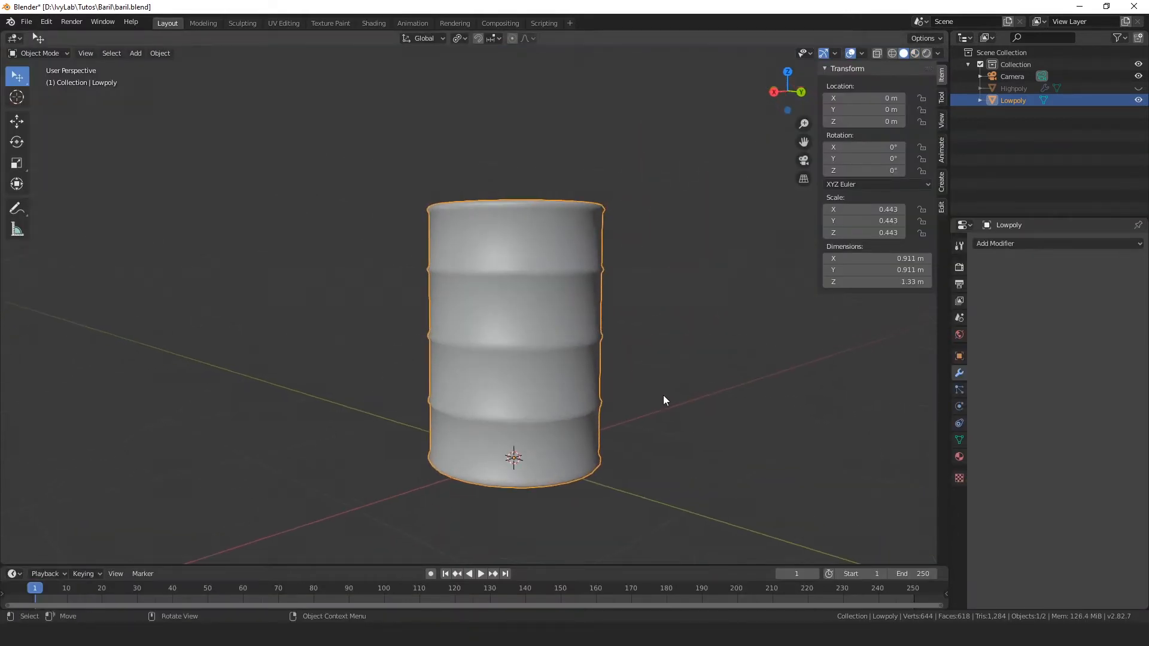
key(z)
click(665, 443)
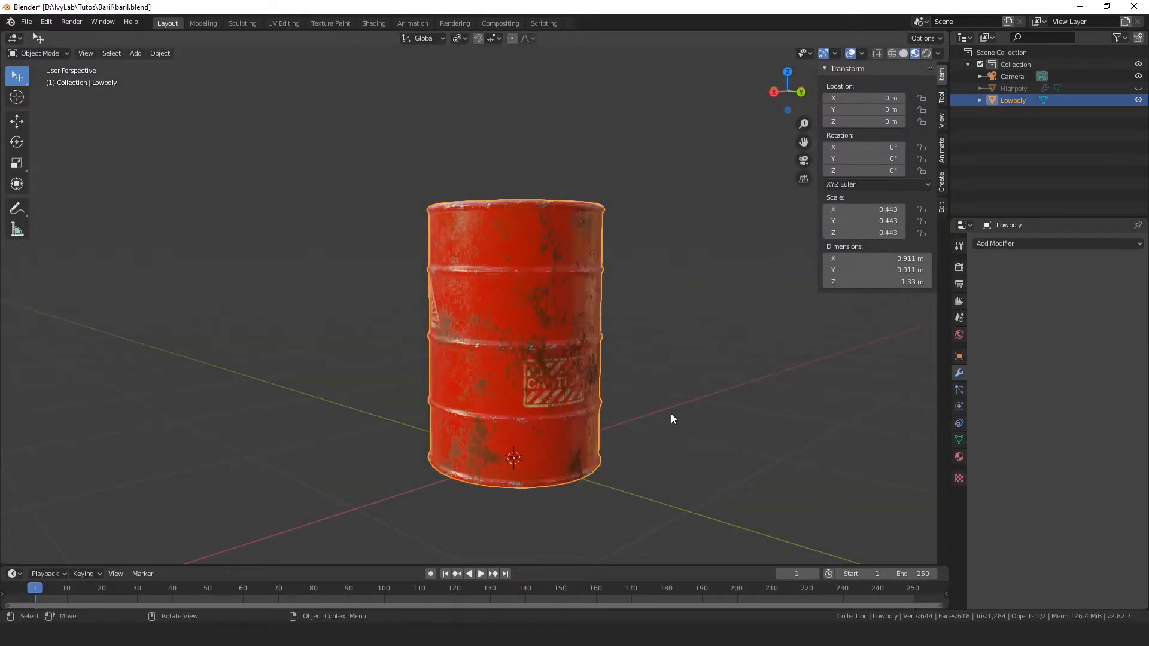
Step: Examine the textured barrel up close and from several sides, including its warning decals and worn paint
middle_drag(673, 418, 664, 383)
scroll(582, 377, up, 4)
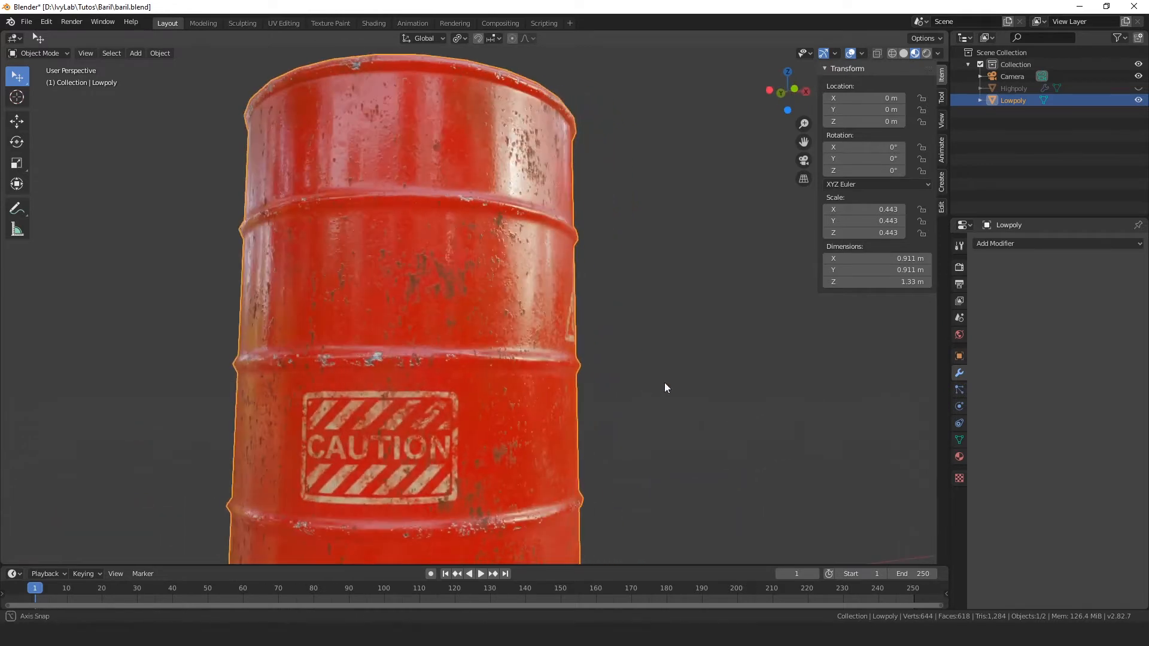
scroll(573, 382, up, 3)
scroll(533, 354, down, 2)
scroll(535, 358, down, 4)
middle_drag(495, 347, 624, 405)
scroll(563, 365, up, 3)
middle_drag(558, 362, 297, 313)
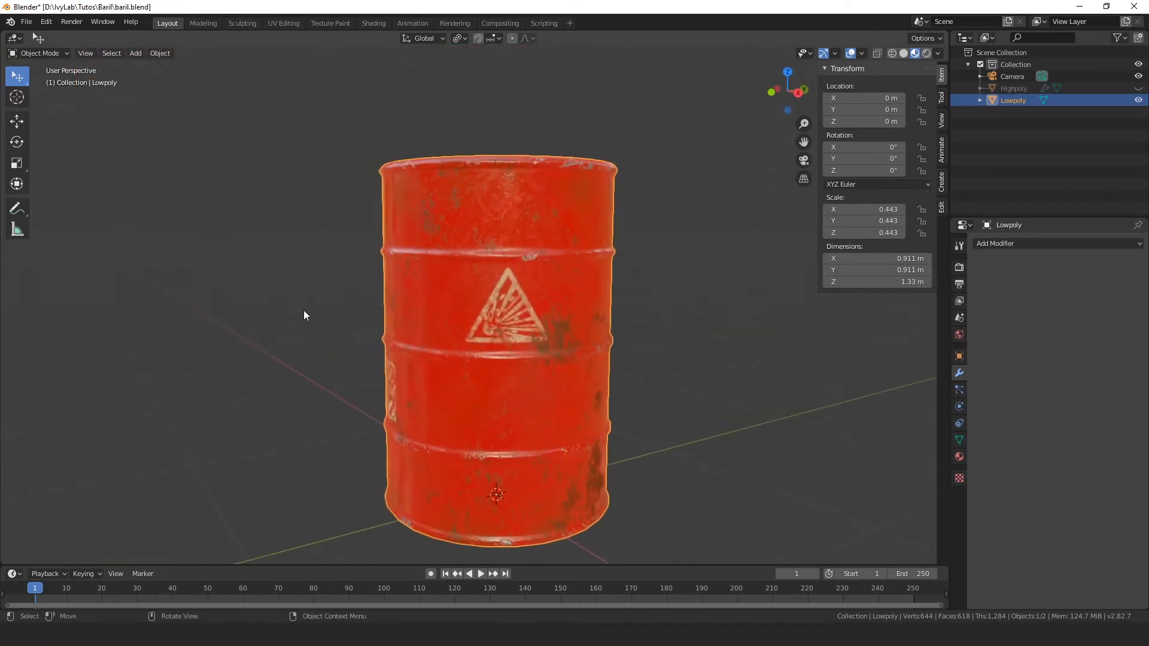
middle_drag(470, 359, 422, 403)
scroll(528, 393, up, 3)
scroll(527, 392, down, 4)
middle_drag(533, 465, 607, 417)
Step: Check the barrel in Rendered shading with nothing selected, and return the viewport to Material Preview
key(z)
click(612, 514)
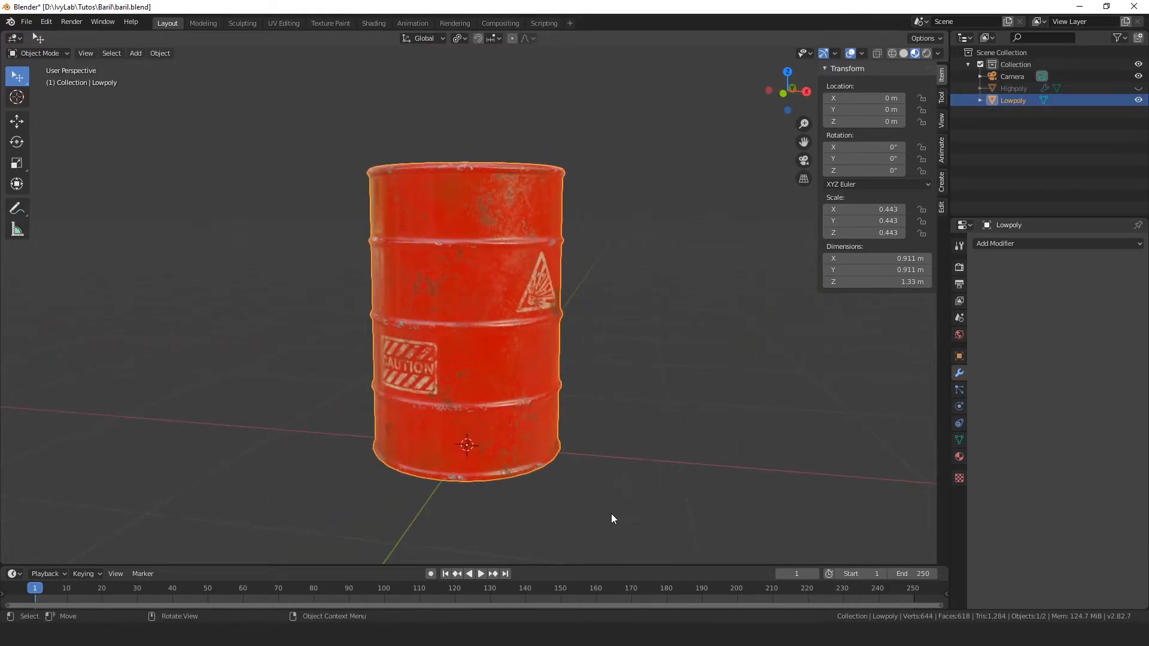
key(z)
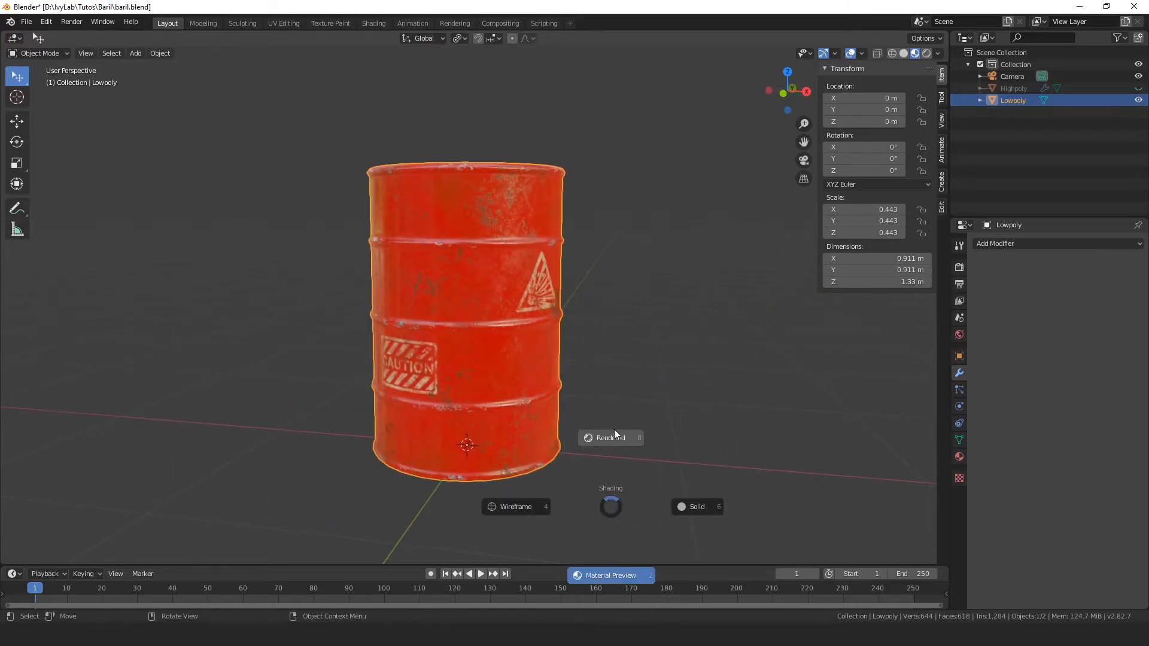
click(616, 432)
mouse_move(592, 411)
middle_down()
mouse_move(621, 359)
mouse_move(649, 346)
mouse_move(481, 349)
mouse_move(584, 346)
middle_up()
click(649, 343)
scroll(648, 343, down, 2)
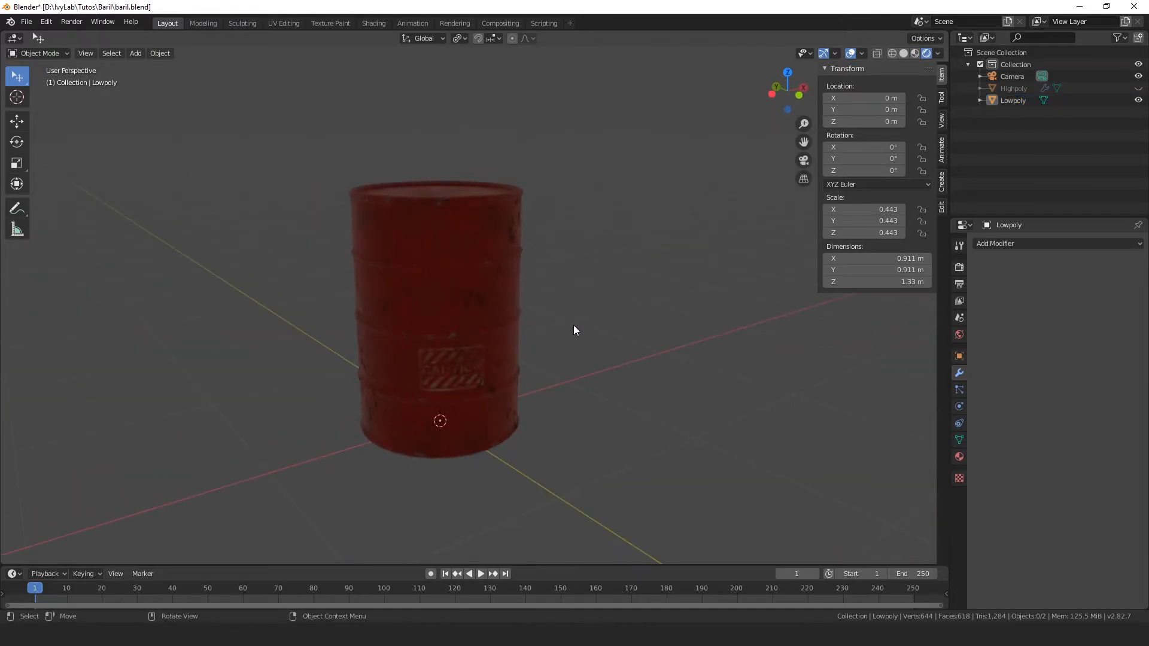
key(z)
click(619, 458)
Step: Add a mesh plane at the world origin underneath the barrel
mouse_move(621, 436)
middle_down()
mouse_move(562, 423)
mouse_move(580, 405)
mouse_move(501, 377)
mouse_move(641, 392)
mouse_move(547, 393)
mouse_move(594, 399)
middle_up()
scroll(531, 392, down, 1)
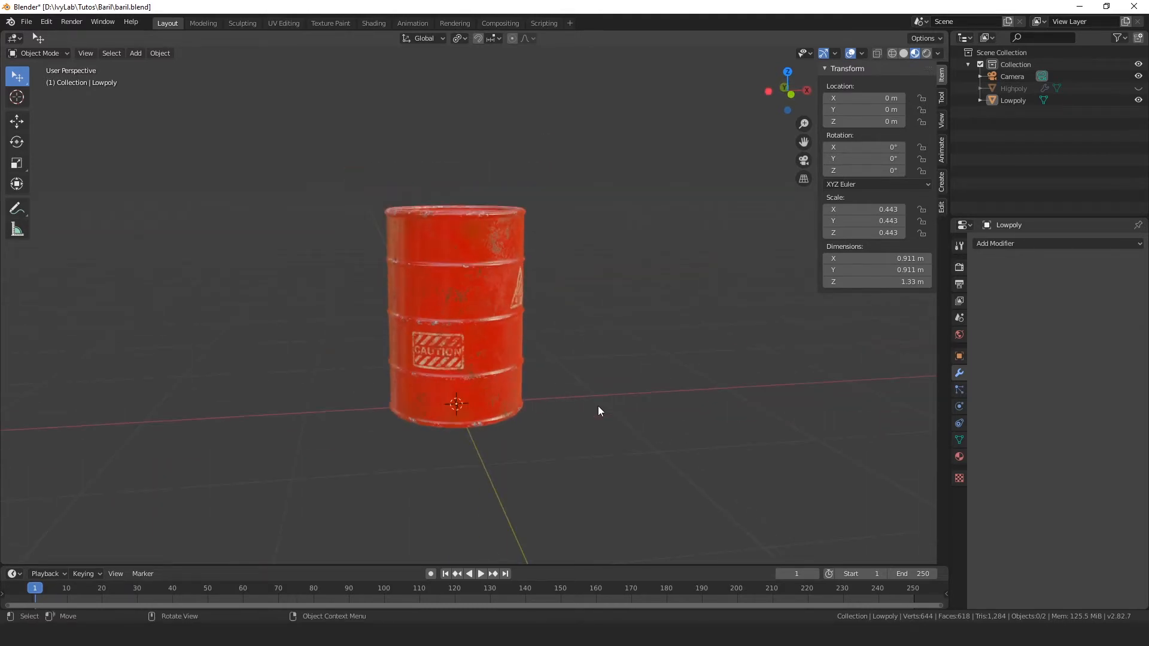
scroll(544, 413, down, 2)
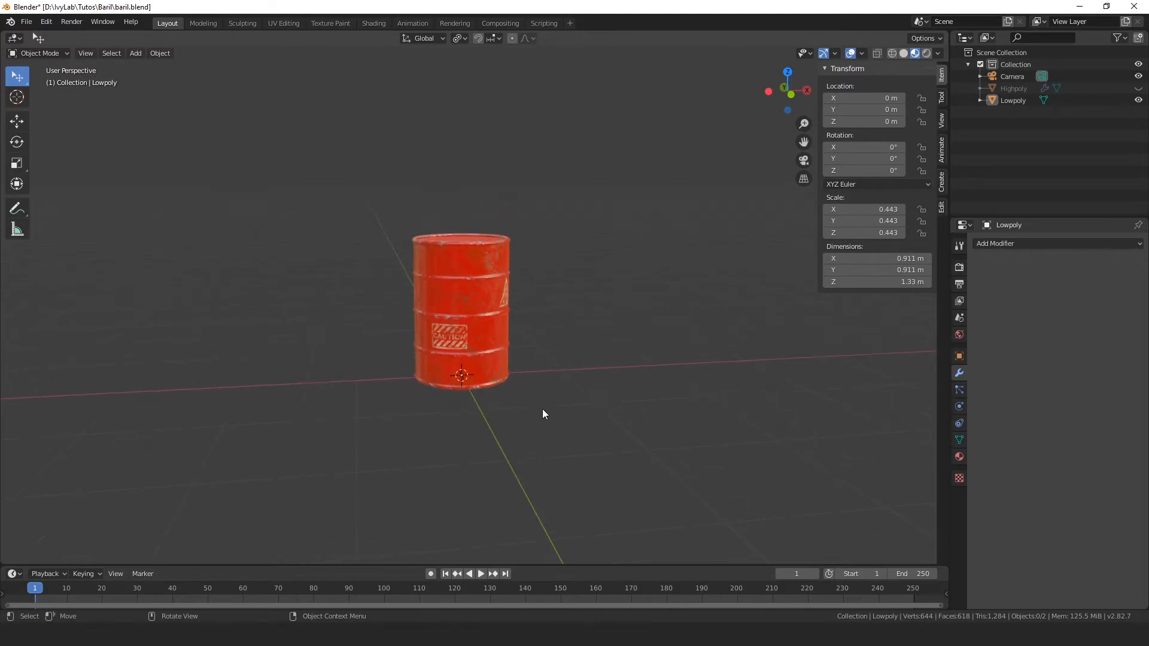
key(shift+a)
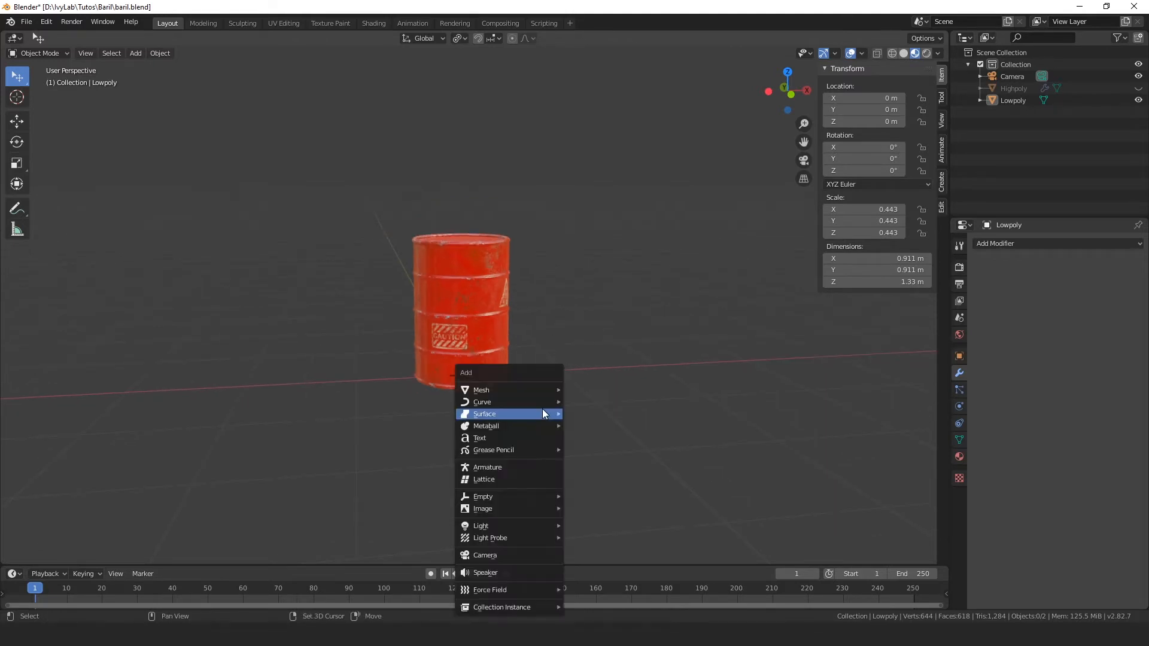
mouse_move(544, 390)
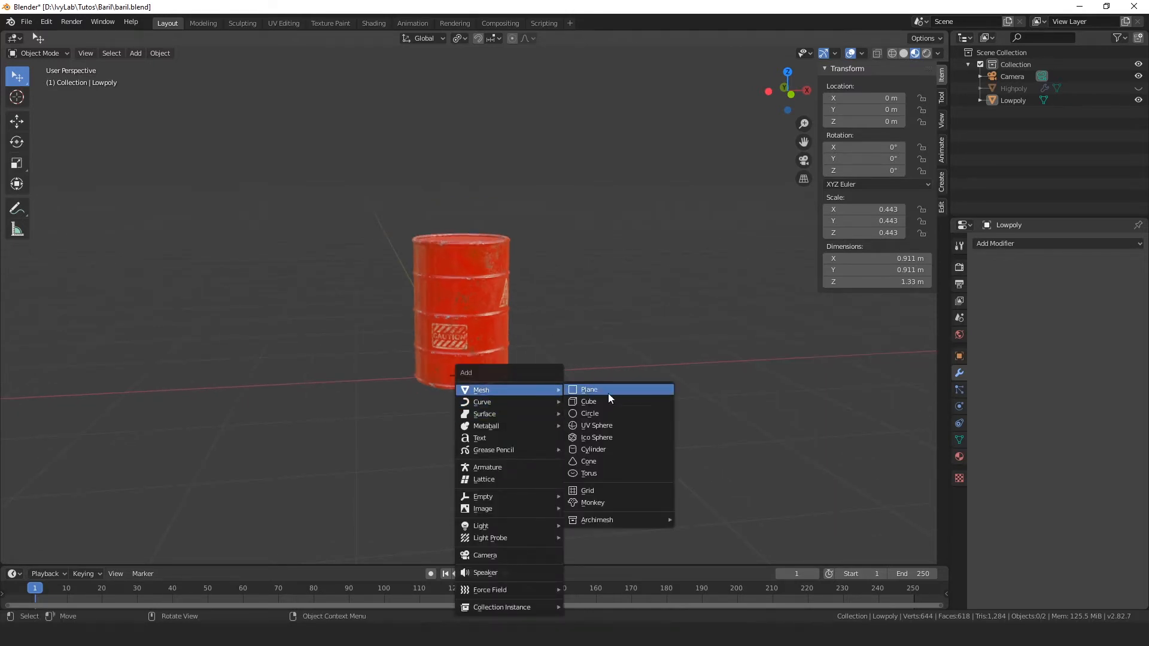
click(634, 393)
Step: Scale the plane up by about 8 to make a floor roughly 16 m wide around the barrel
scroll(635, 394, down, 5)
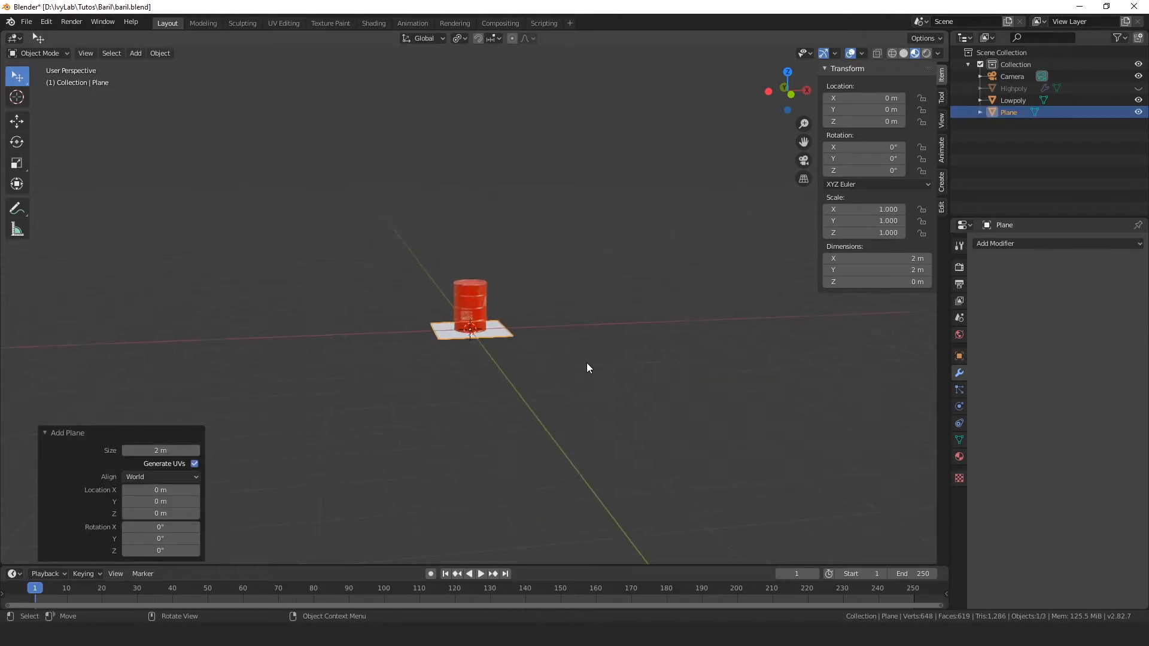
middle_drag(586, 363, 599, 377)
key(s)
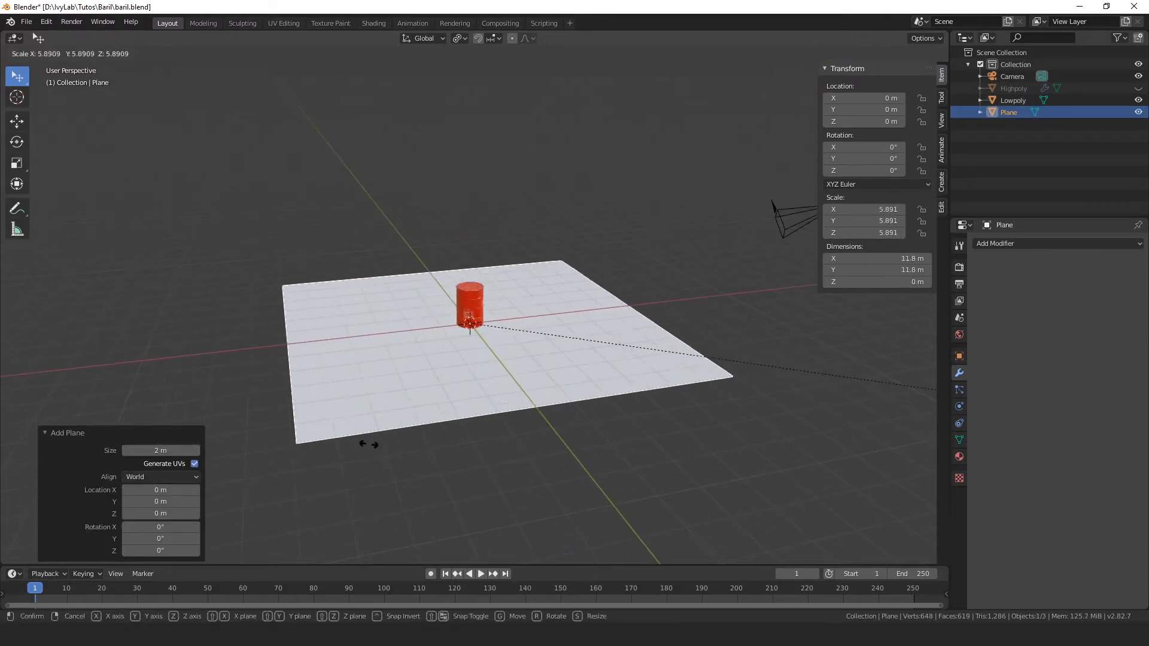
click(633, 473)
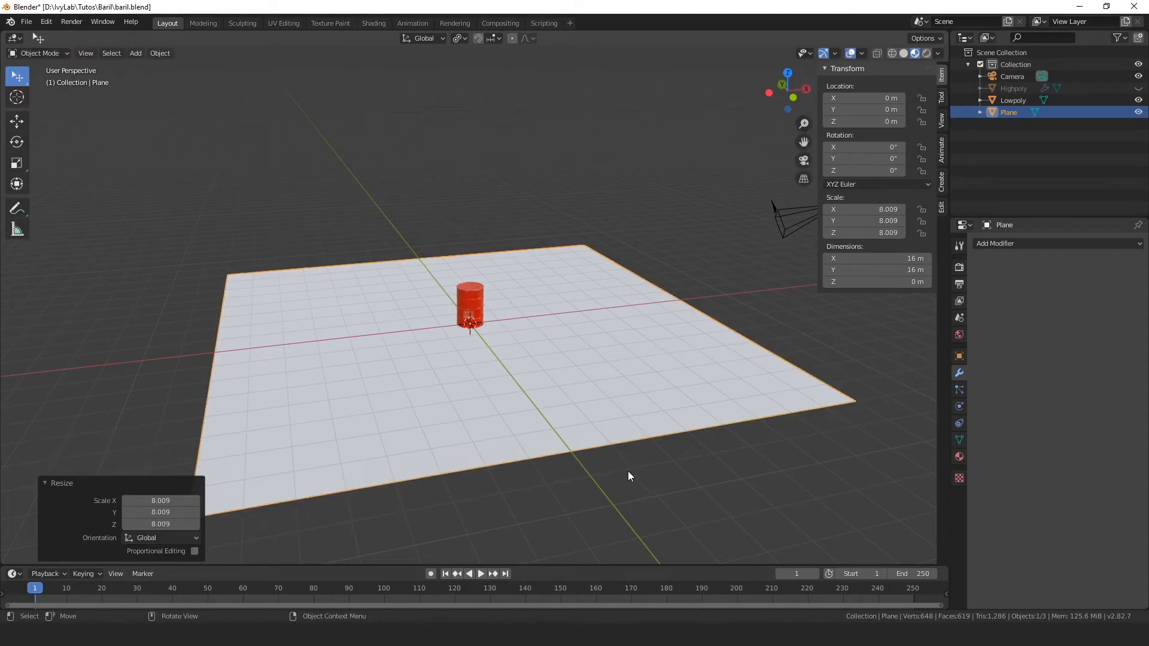
Step: Extrude the floor plane's face straight up by 5.6 m to form a box around the barrel
middle_drag(628, 472, 3, 145)
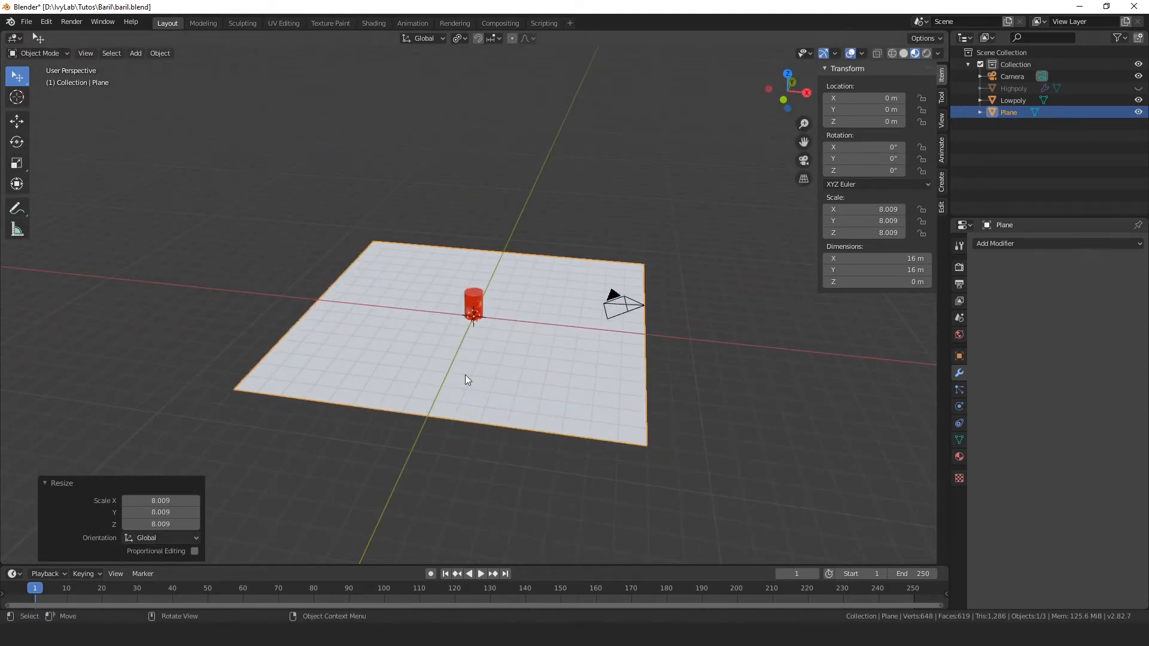
key(Tab)
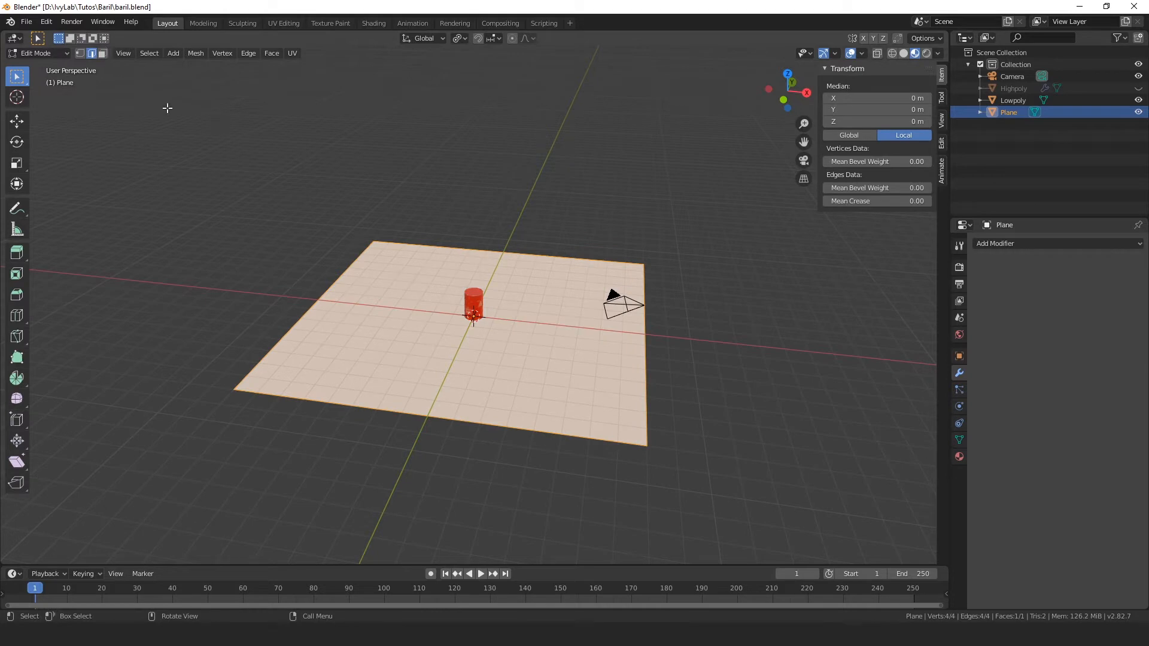
middle_drag(577, 371, 580, 363)
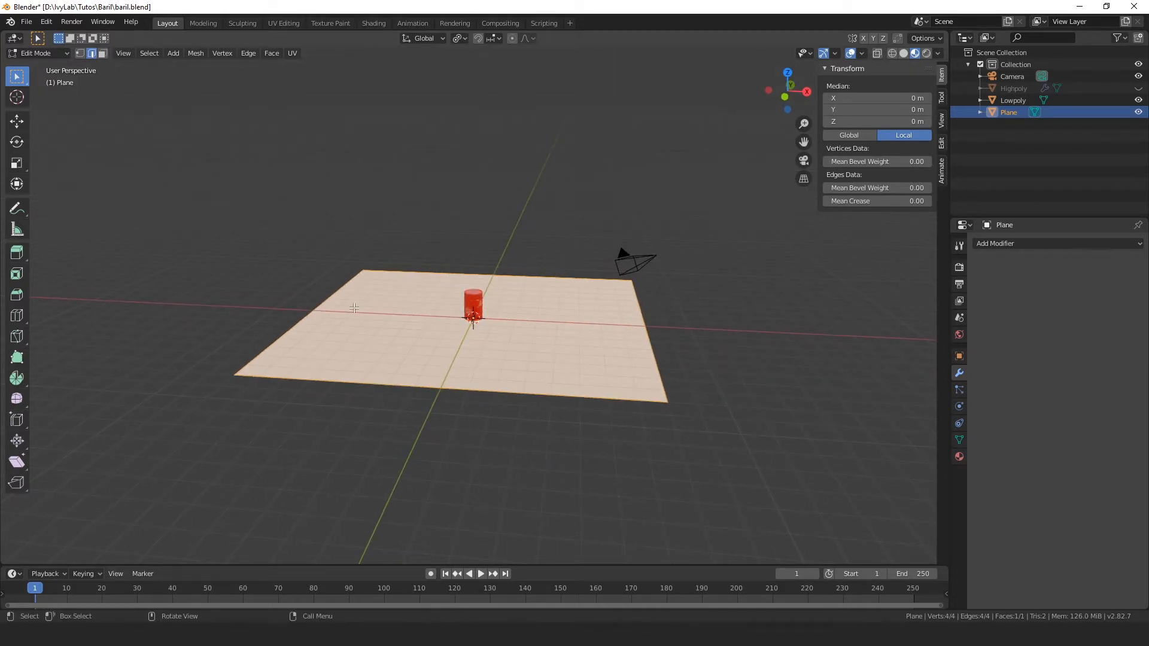
key(e)
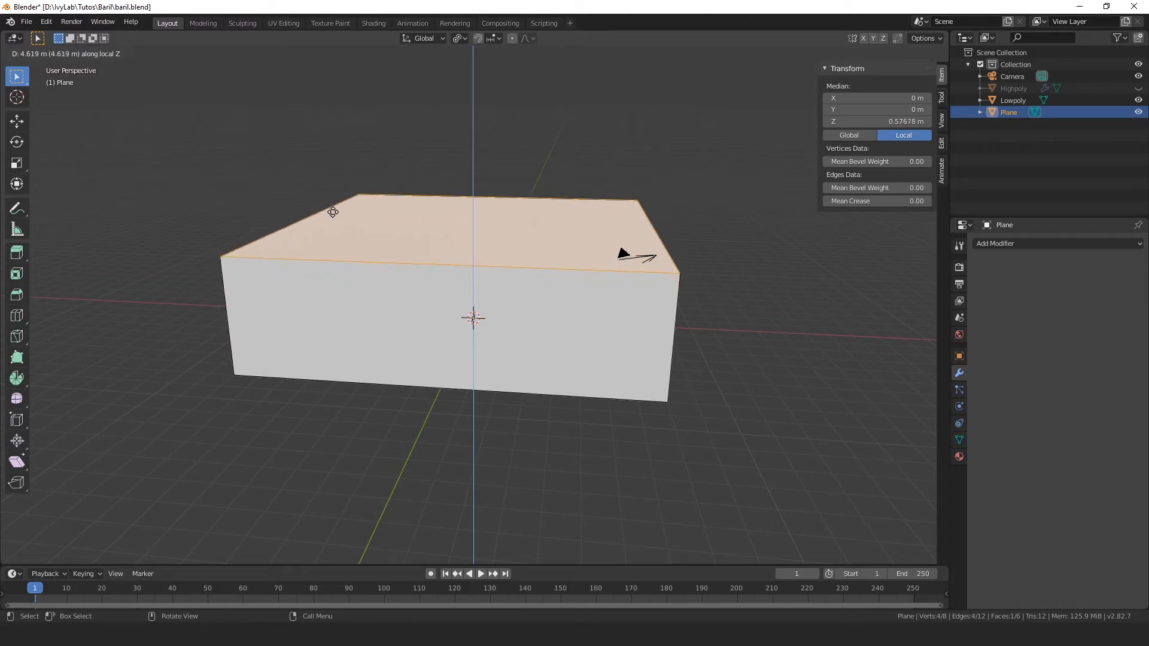
click(330, 189)
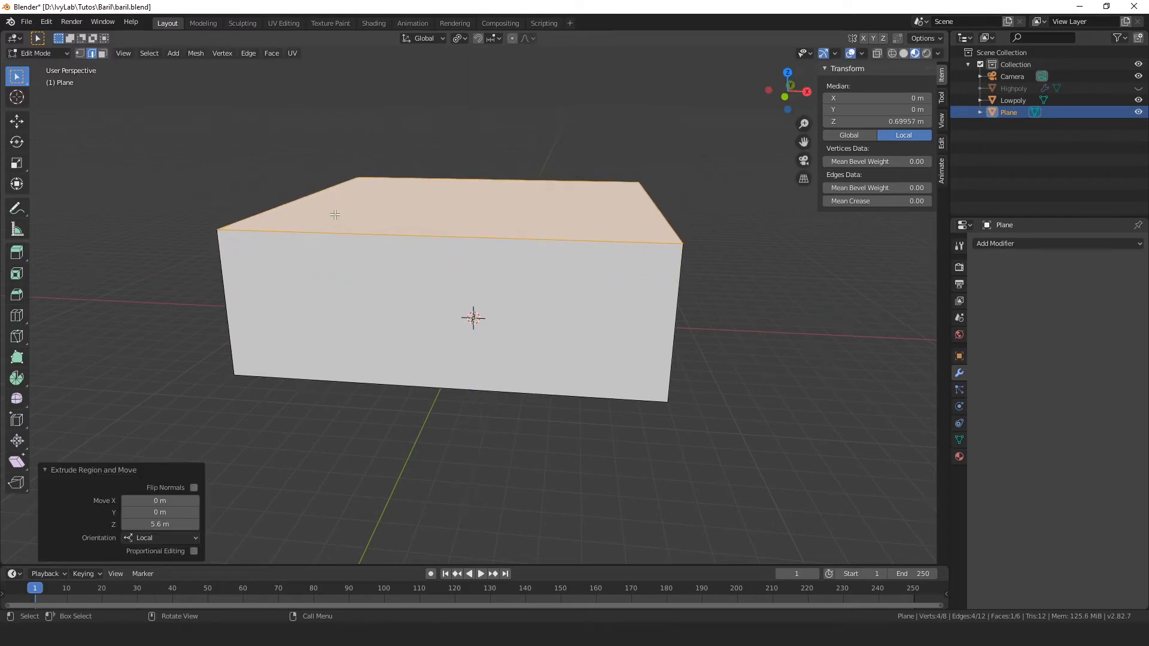
Step: Delete the box's top face so the enclosure is open above the barrel
click(102, 54)
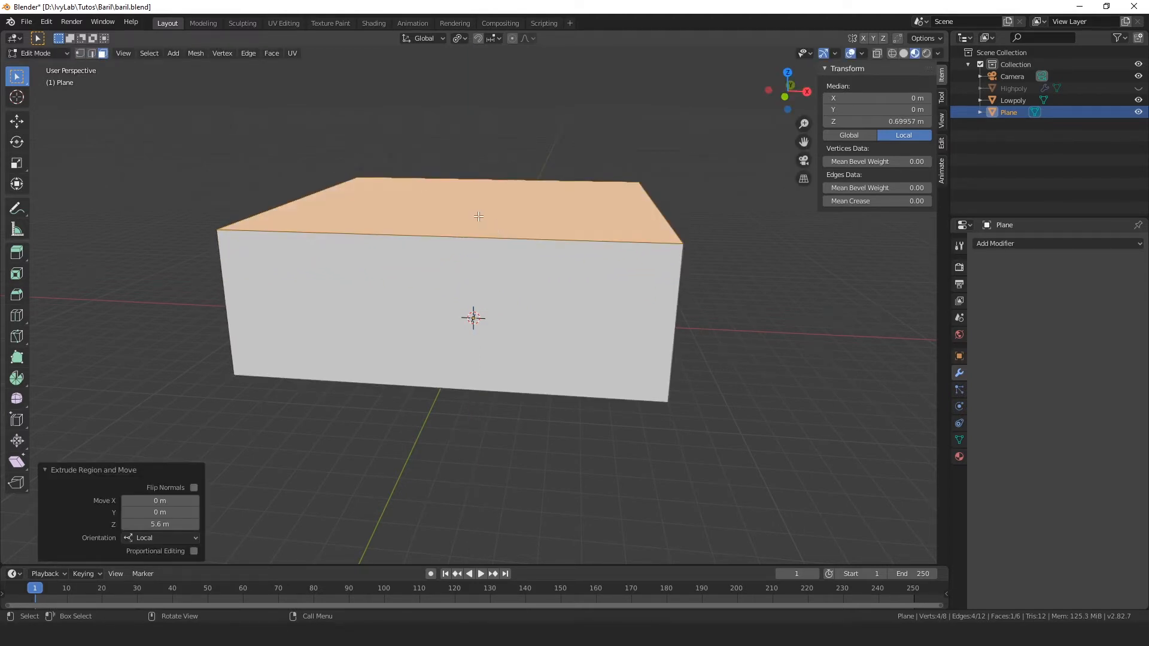
click(479, 217)
key(x)
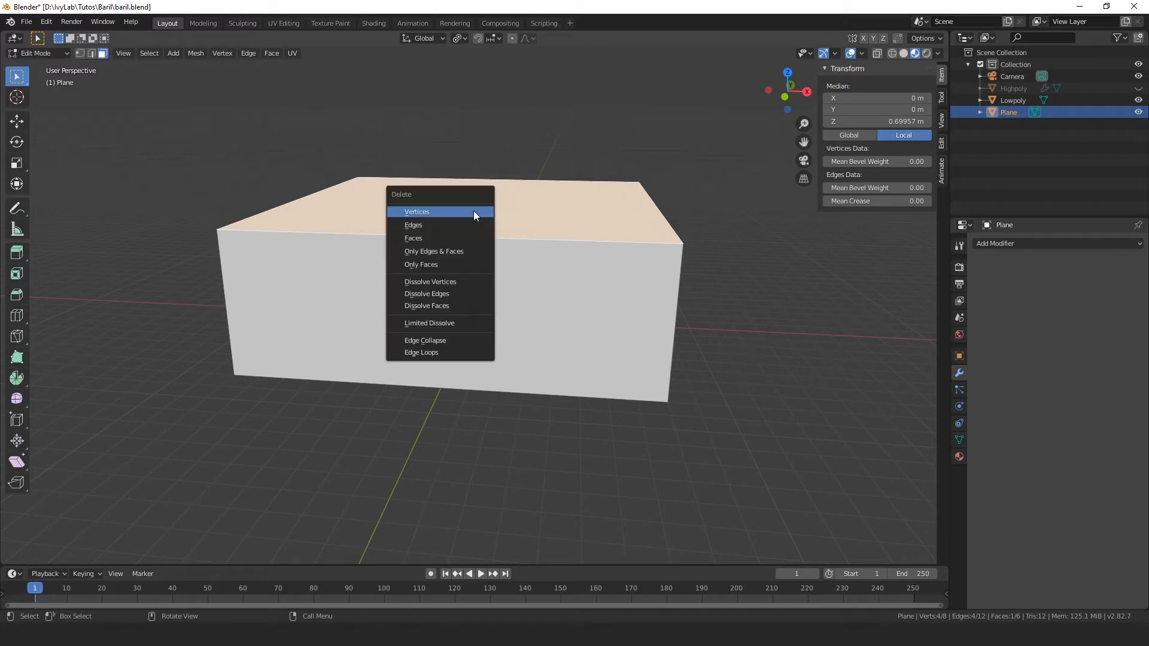
click(431, 238)
Step: Scale the box's upper edge loop outward by about 1.7 so all four walls slope away from the barrel
middle_drag(432, 154, 113, 57)
key(2)
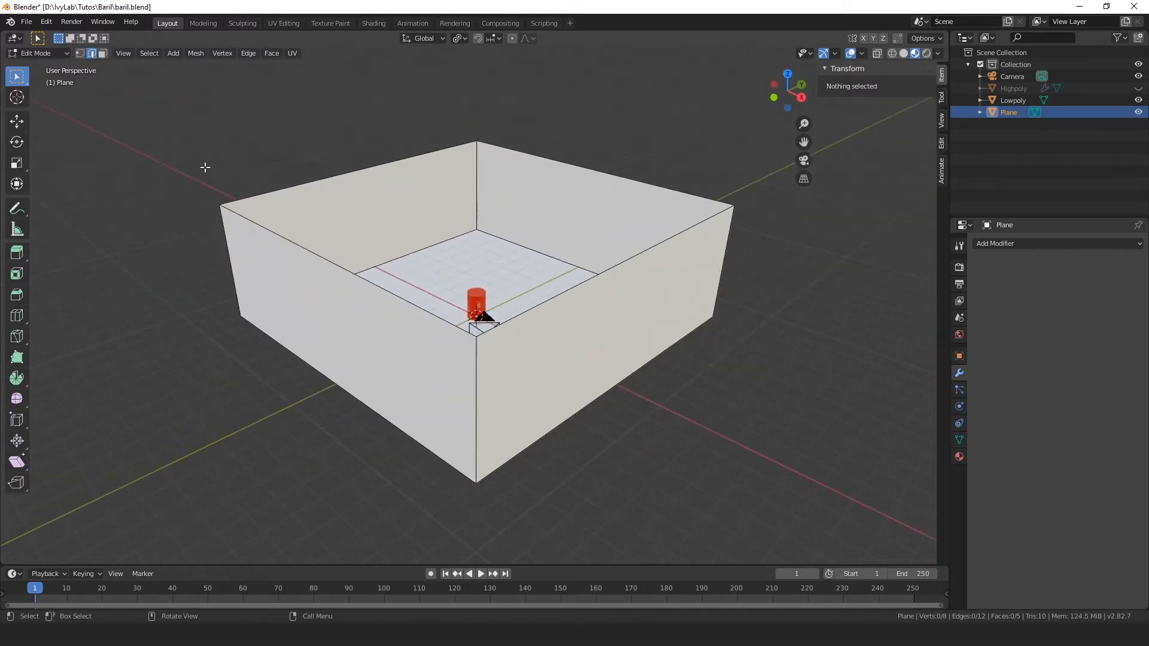
alt+click(326, 257)
middle_drag(327, 256, 597, 318)
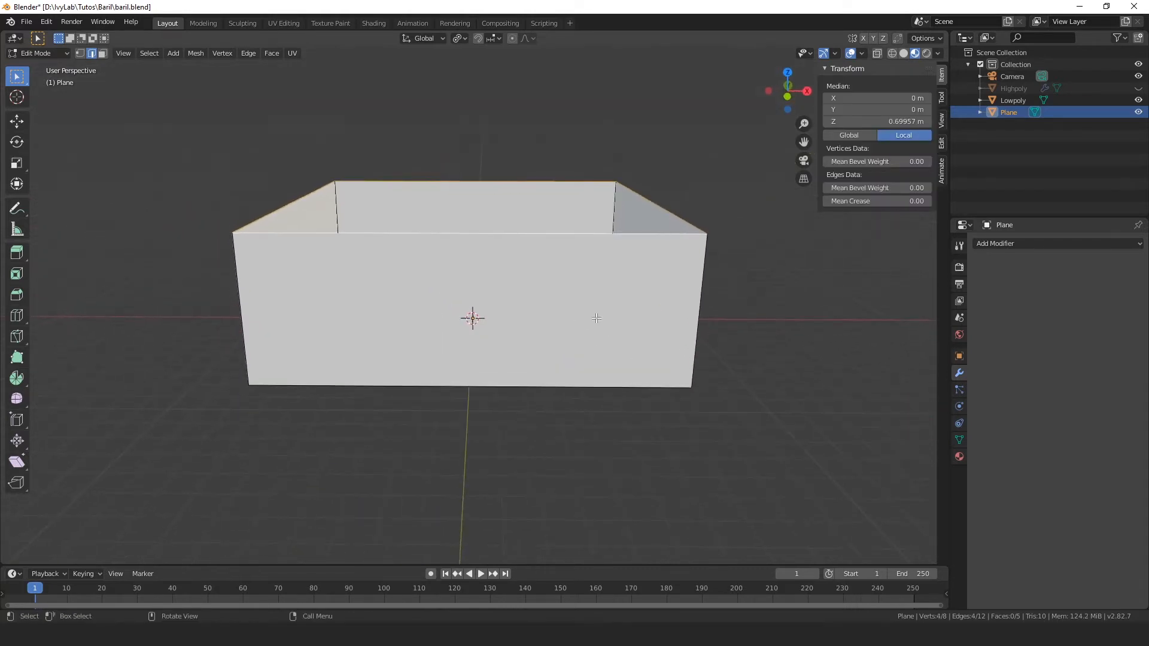
middle_drag(337, 264, 765, 358)
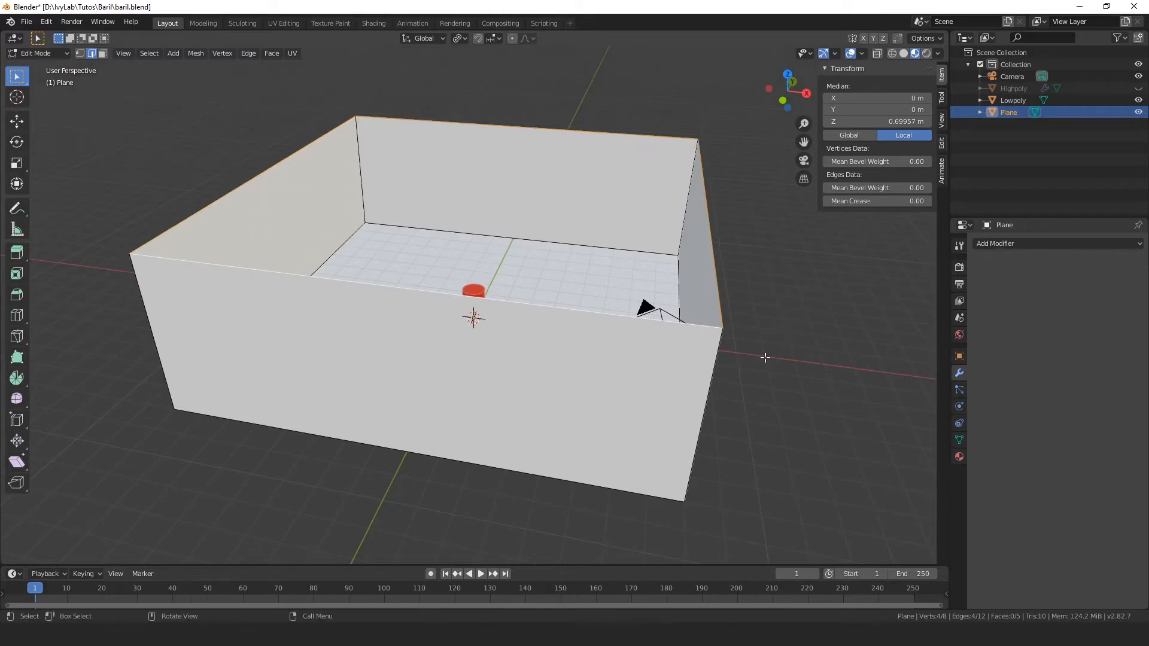
key(s)
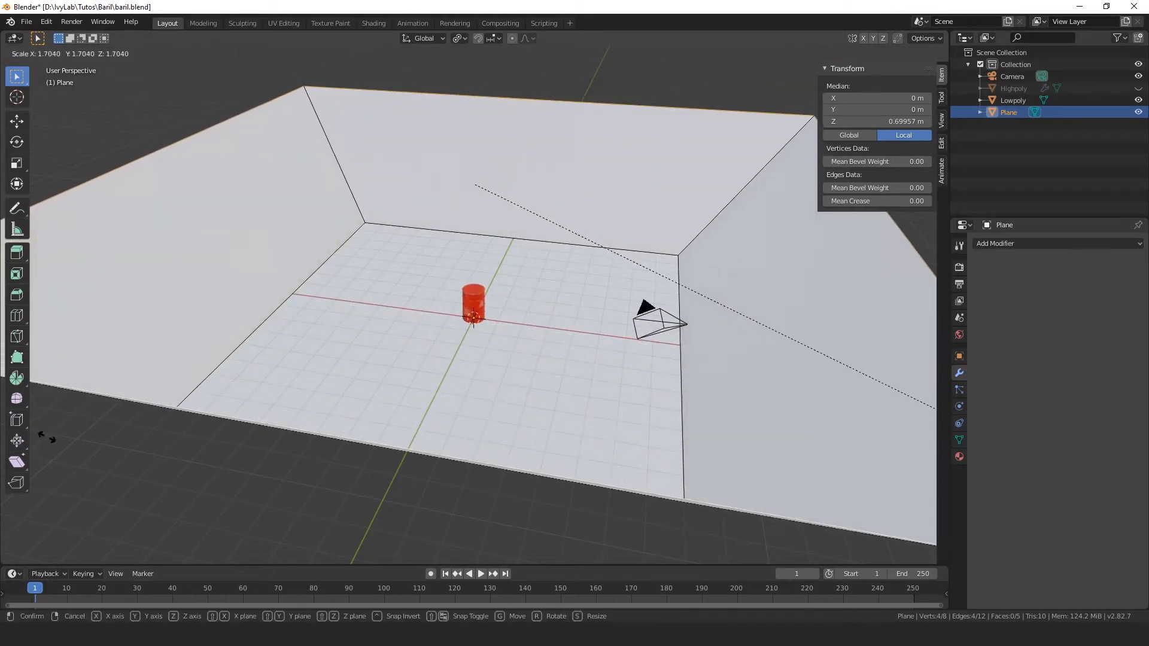
click(72, 342)
Step: Bevel the four edges where the floor meets the walls with 3 segments and an offset of about 0.237 m
middle_drag(72, 342, 1025, 313)
click(427, 226)
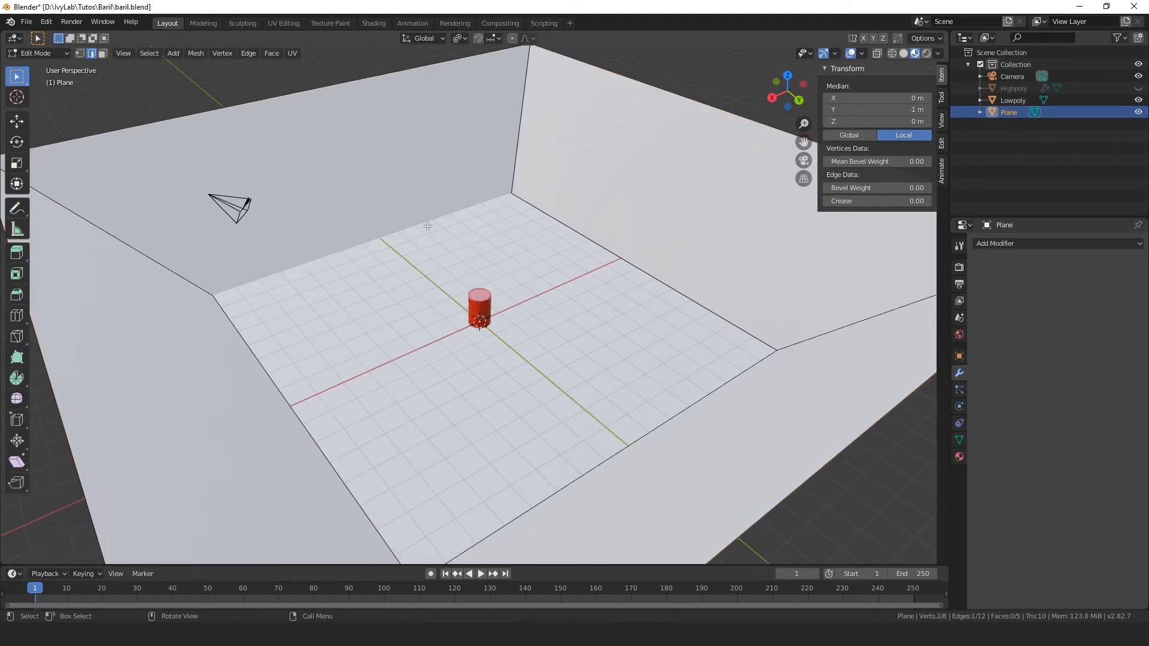
shift+click(611, 246)
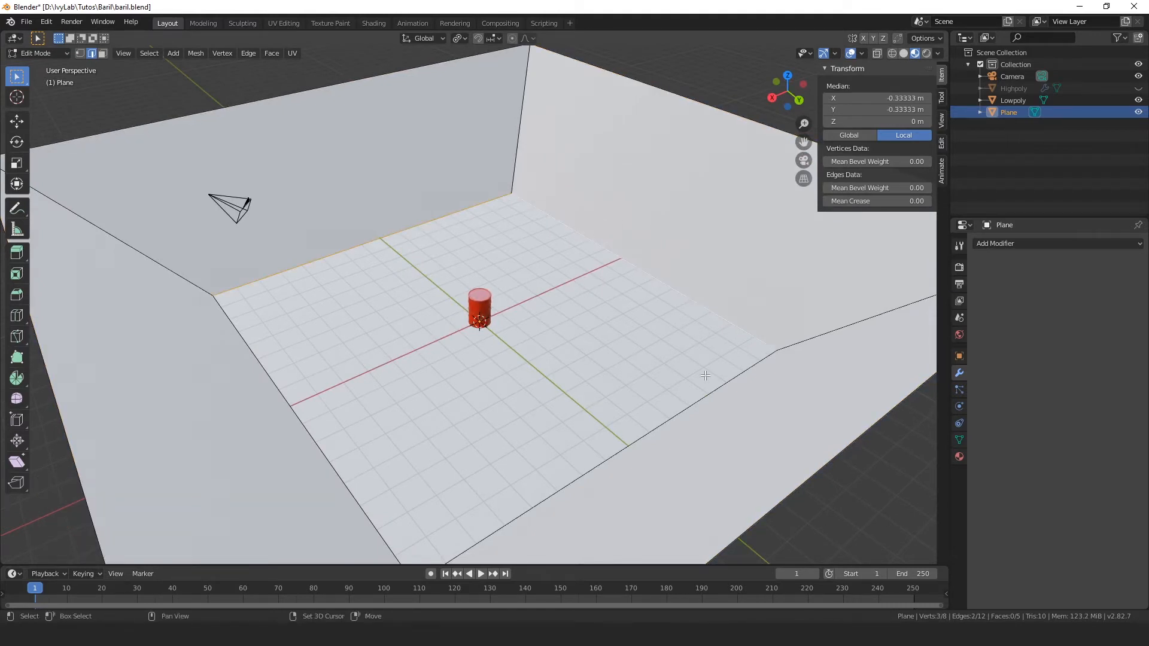
shift+click(632, 433)
shift+click(307, 463)
middle_drag(307, 462, 467, 423)
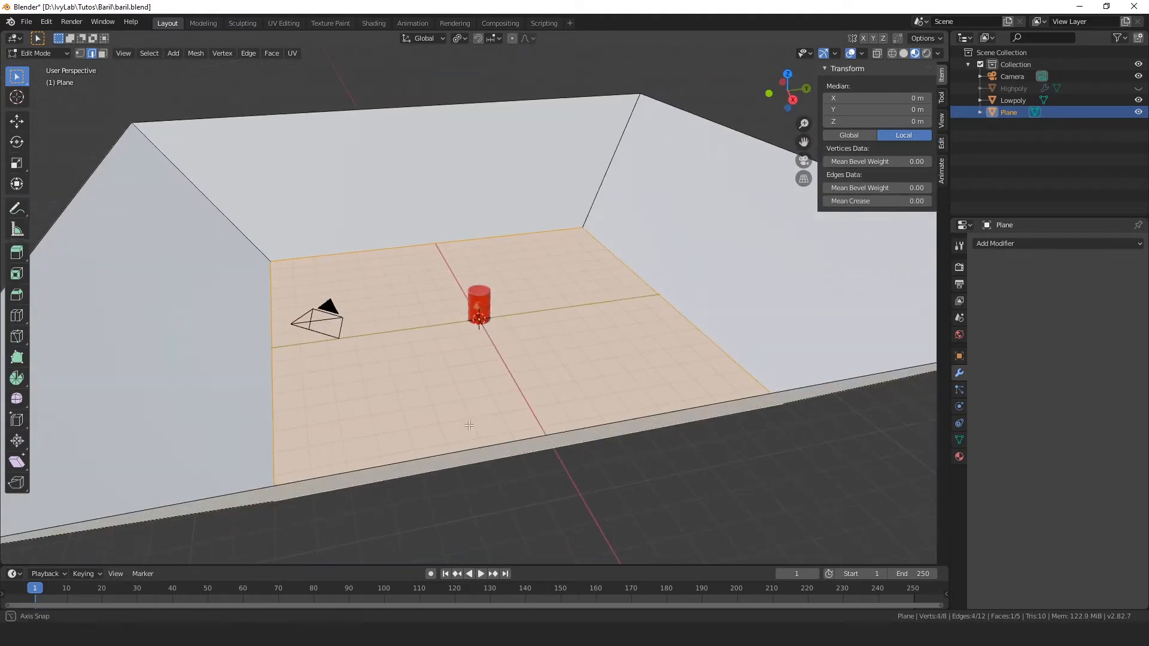
middle_drag(354, 380, 374, 389)
scroll(382, 390, up, 1)
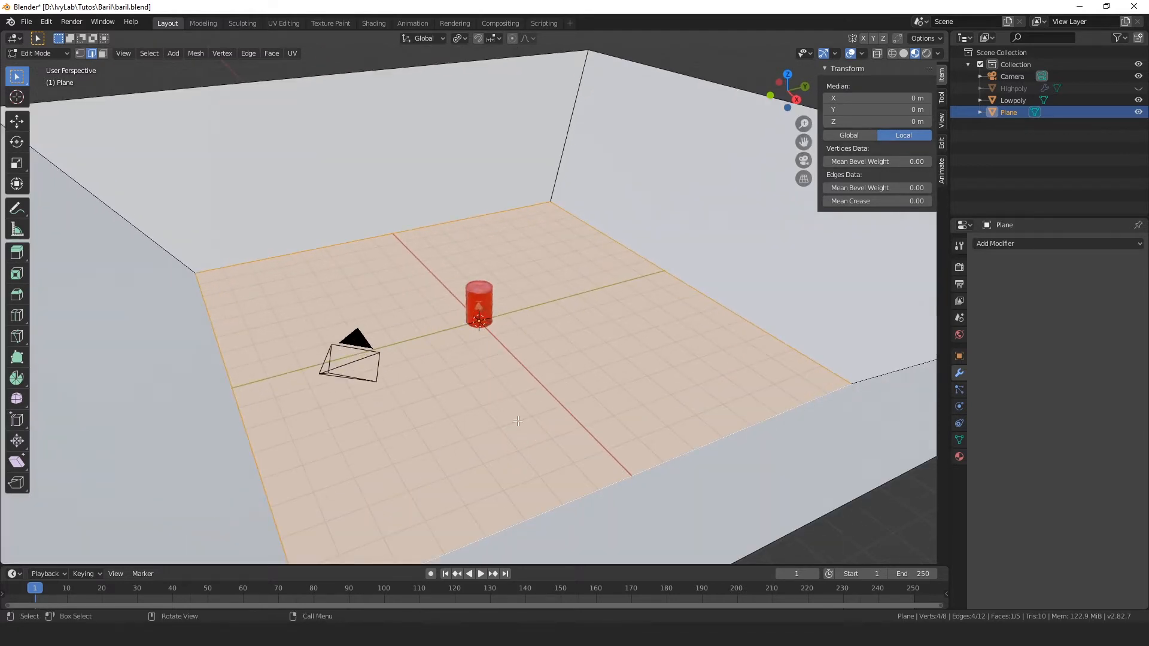
key(ctrl+b)
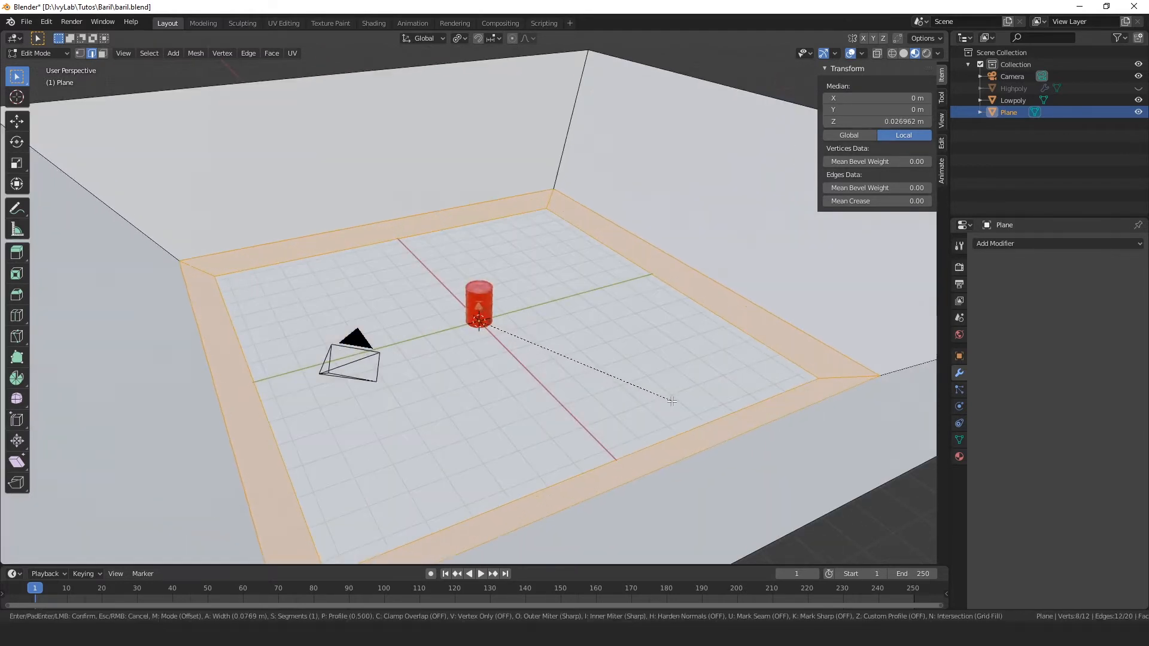
scroll(694, 411, up, 1)
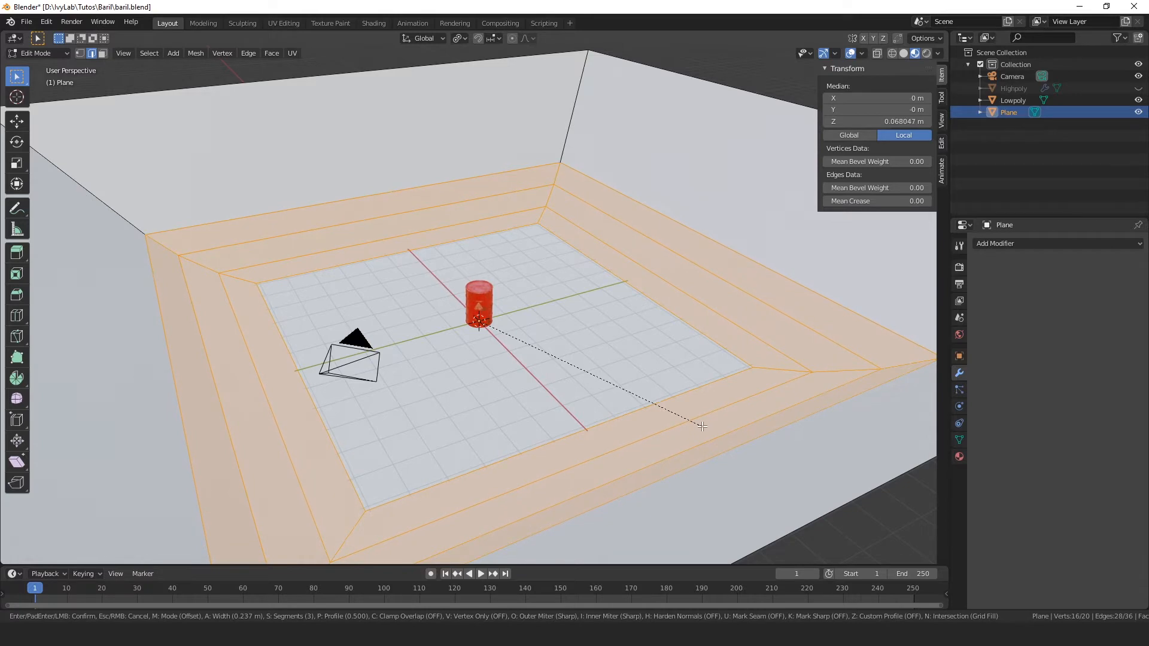
click(703, 426)
Step: Leave Edit Mode and apply smooth shading to the beveled backdrop
middle_drag(702, 426, 519, 286)
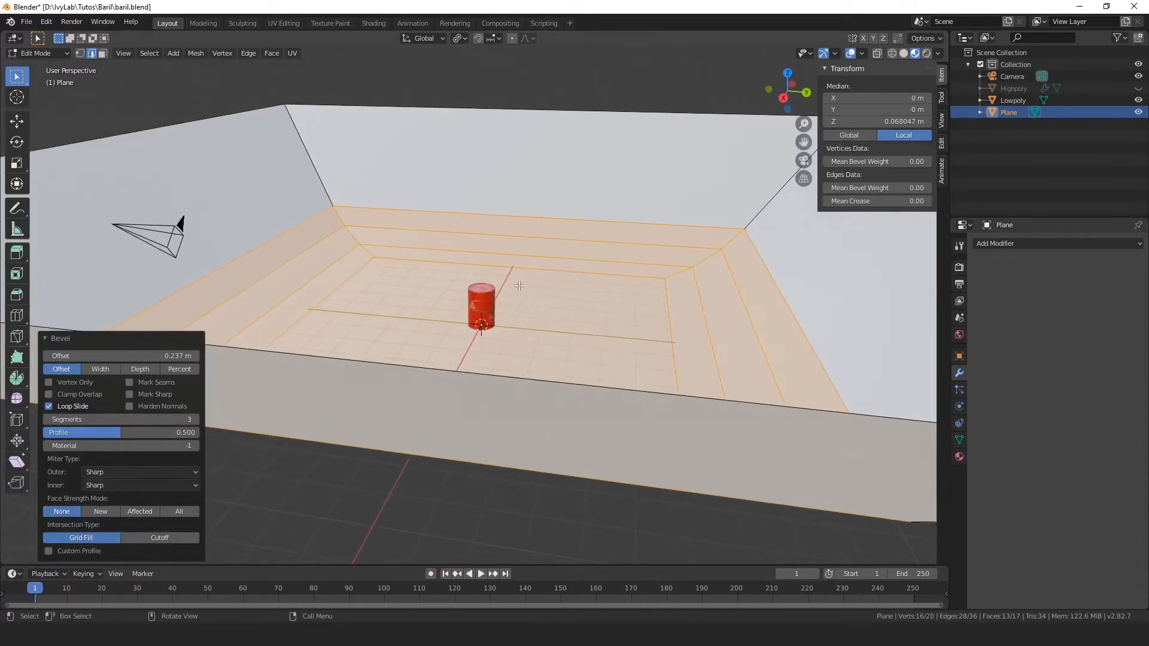
scroll(519, 286, up, 5)
middle_drag(587, 327, 505, 322)
scroll(506, 322, up, 1)
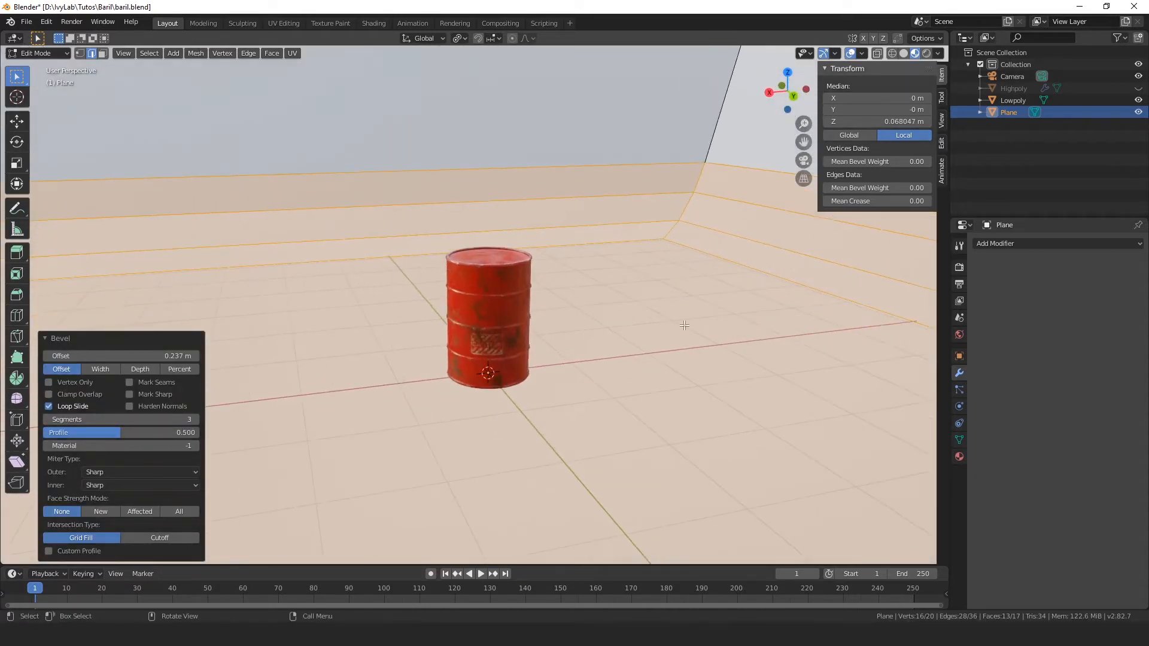
middle_drag(695, 297, 704, 242)
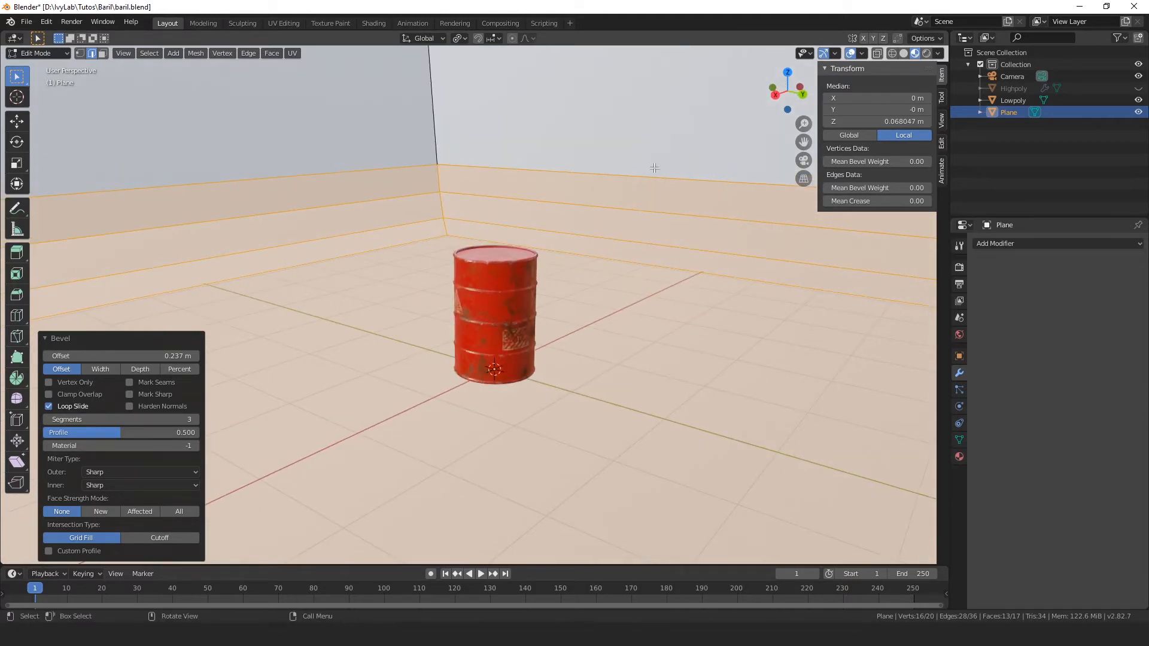
key(Tab)
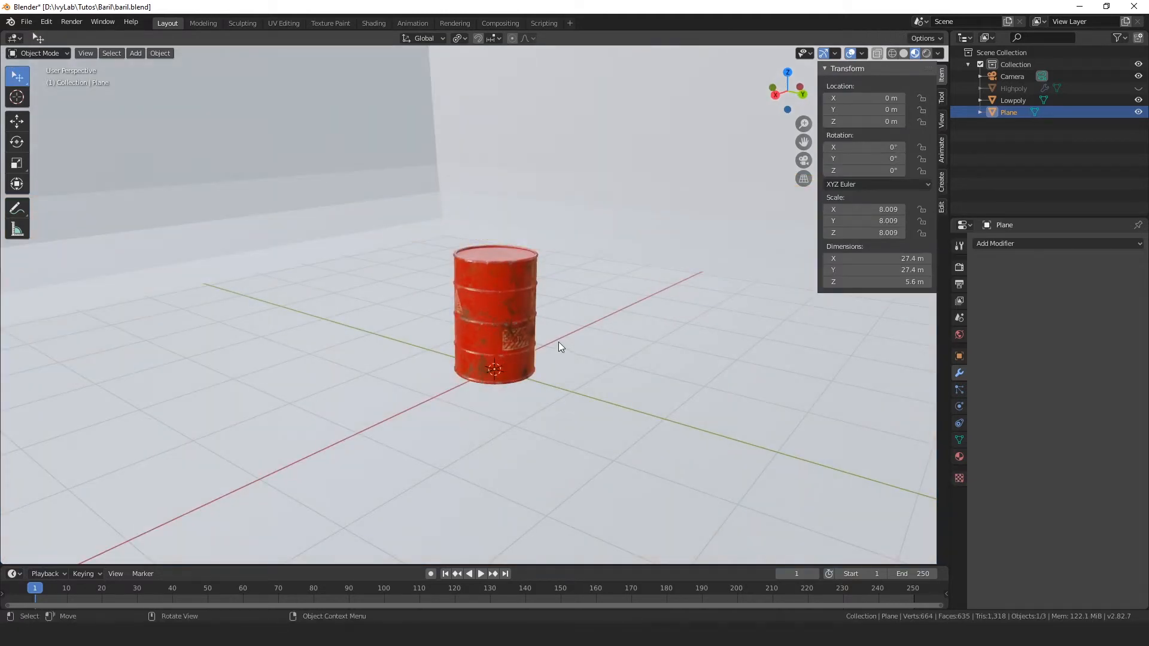
right_click(613, 176)
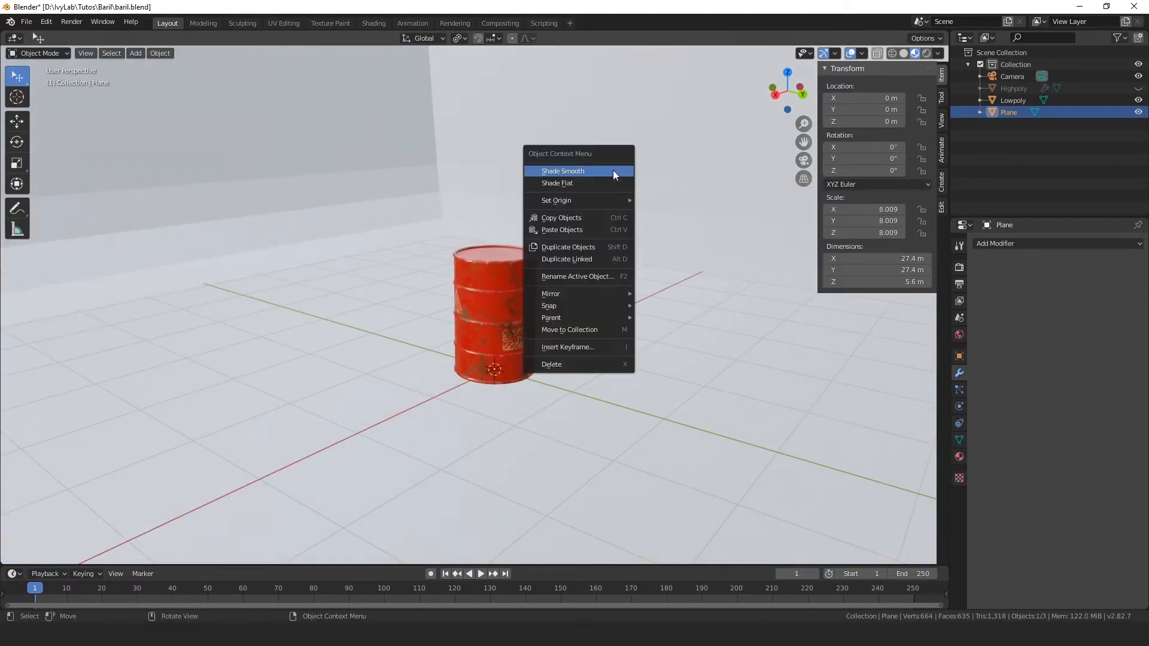
right_click(653, 157)
click(654, 158)
Step: Delete the wall on the positive X side together with its three bevel strips to open the backdrop's front
scroll(639, 167, down, 4)
middle_drag(638, 166, 557, 297)
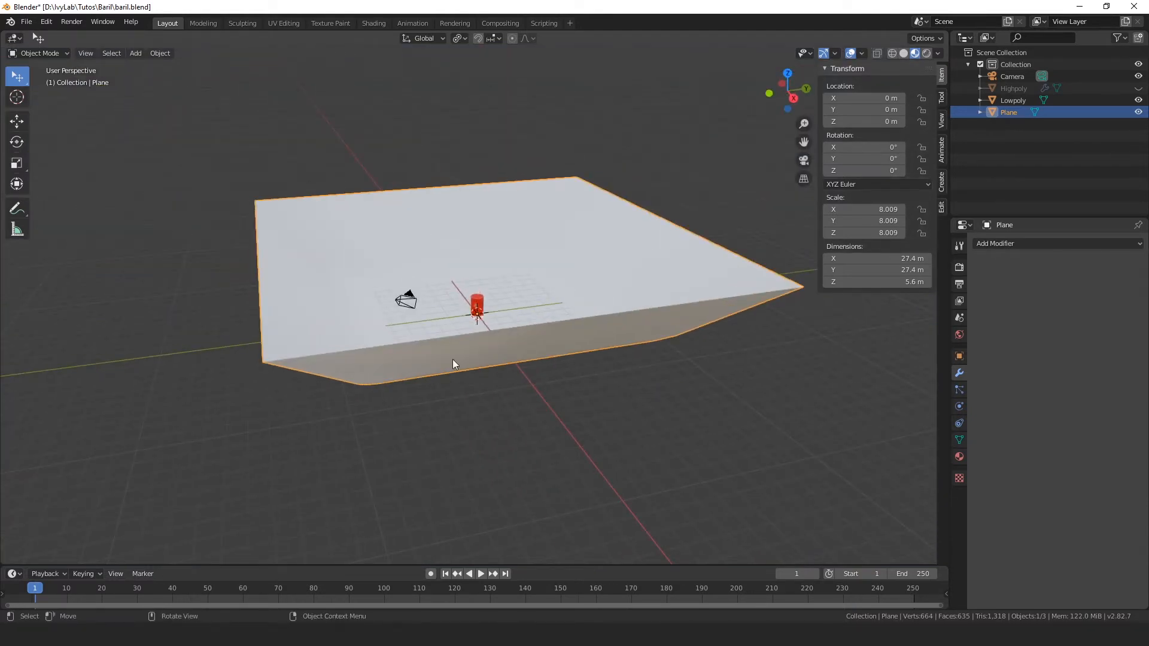
key(Tab)
middle_drag(559, 403, 140, 146)
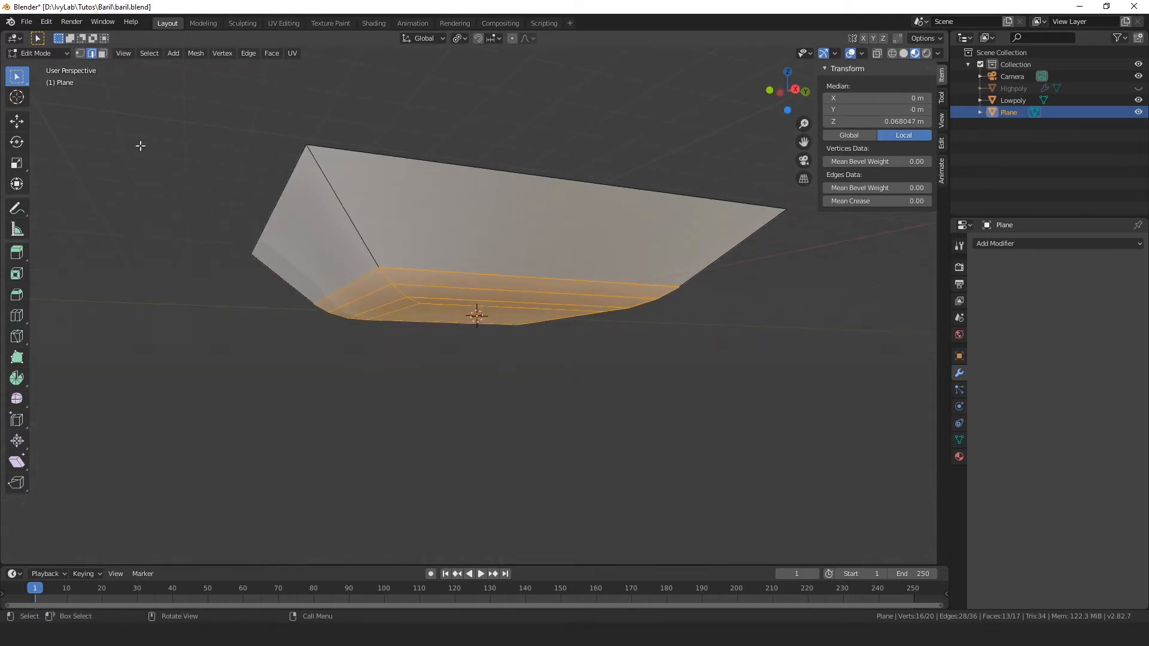
click(102, 53)
click(472, 303)
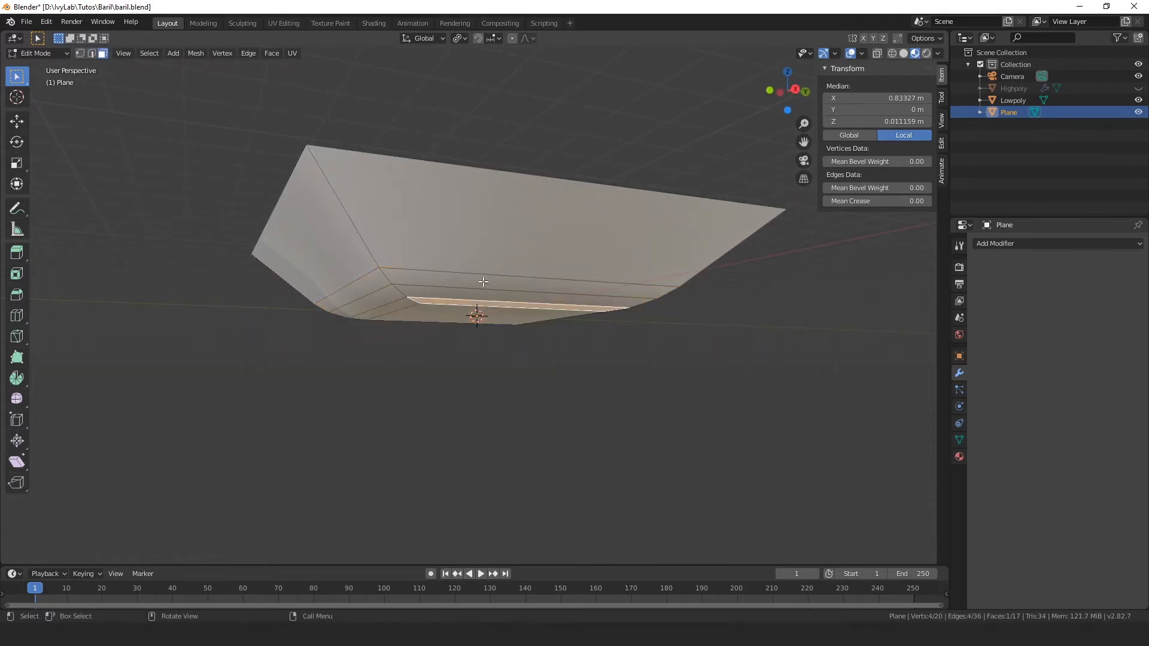
ctrl+click(477, 242)
middle_drag(478, 237, 476, 264)
key(x)
click(476, 264)
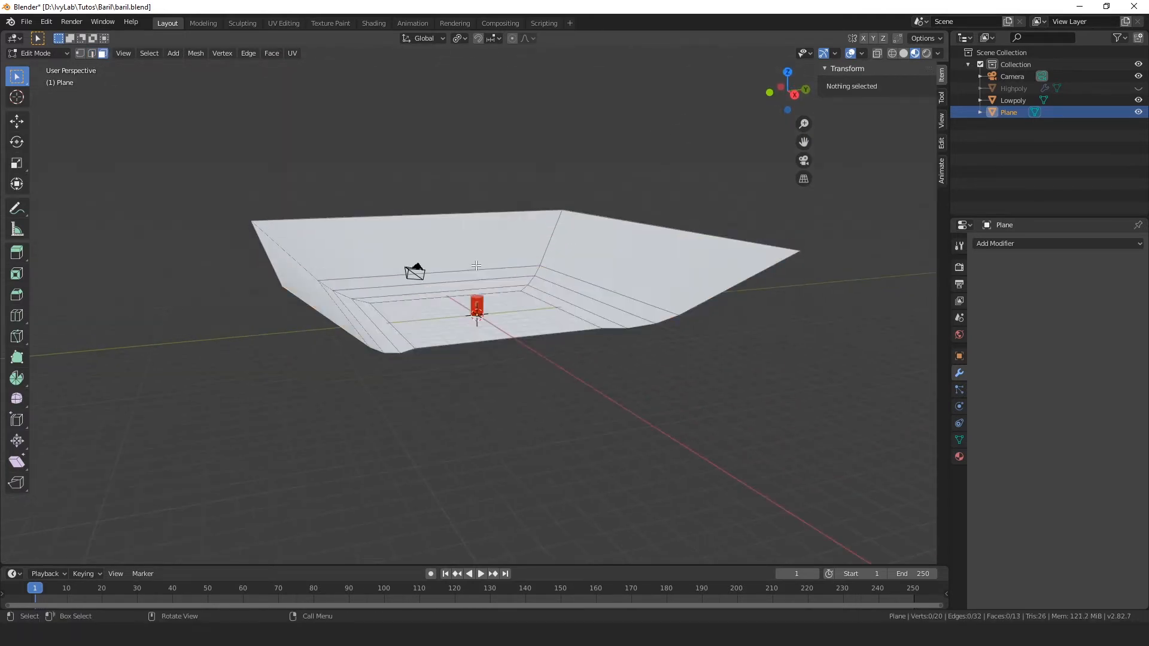
Step: Extrude the upper edges of the three remaining walls along Z, making the backdrop about 10.4 m tall, and clear the selection
scroll(587, 364, up, 6)
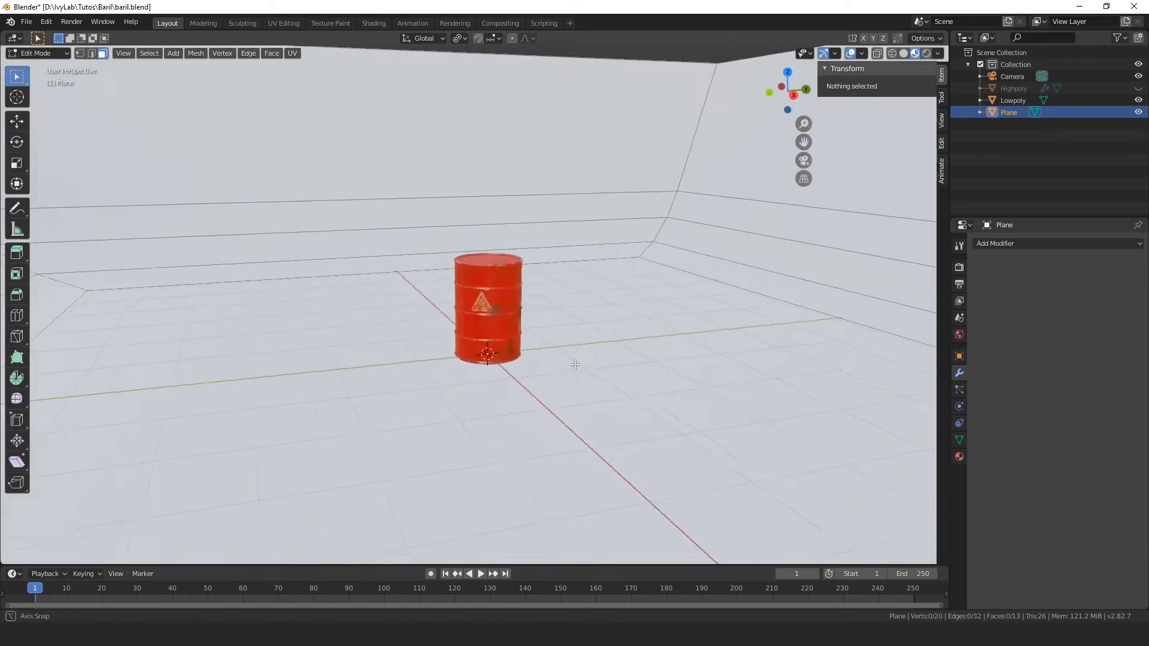
mouse_move(573, 361)
middle_down()
mouse_move(551, 354)
mouse_move(563, 350)
middle_up()
scroll(582, 334, down, 7)
middle_drag(514, 274, 559, 315)
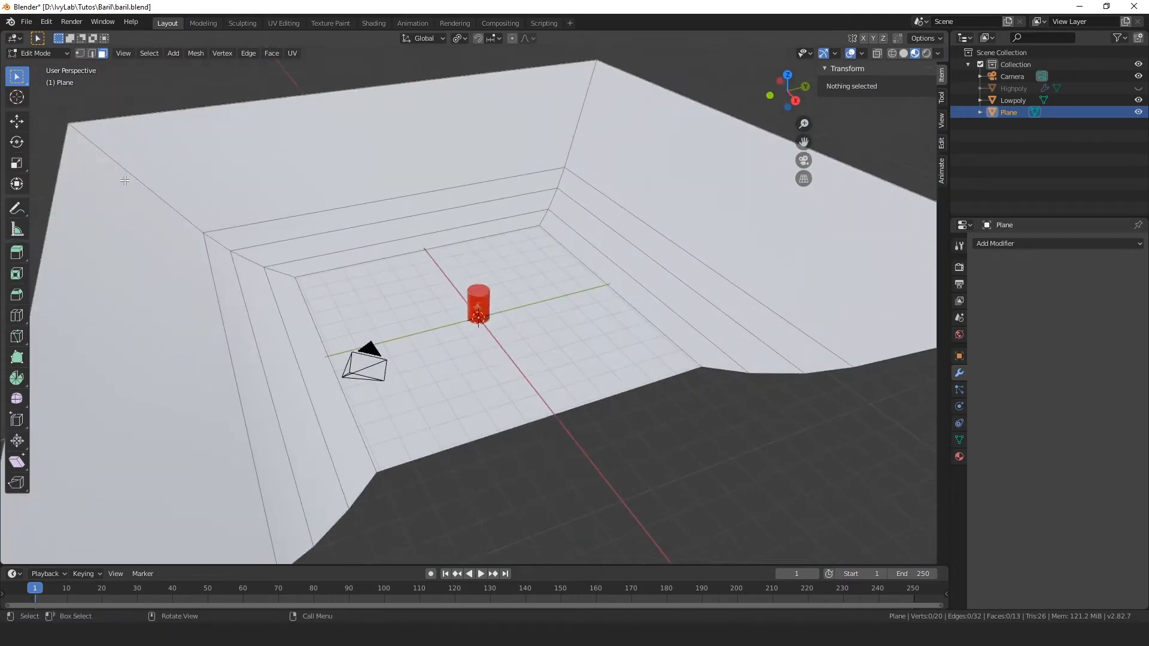
scroll(559, 316, down, 2)
click(92, 53)
click(213, 340)
middle_drag(212, 340, 270, 310)
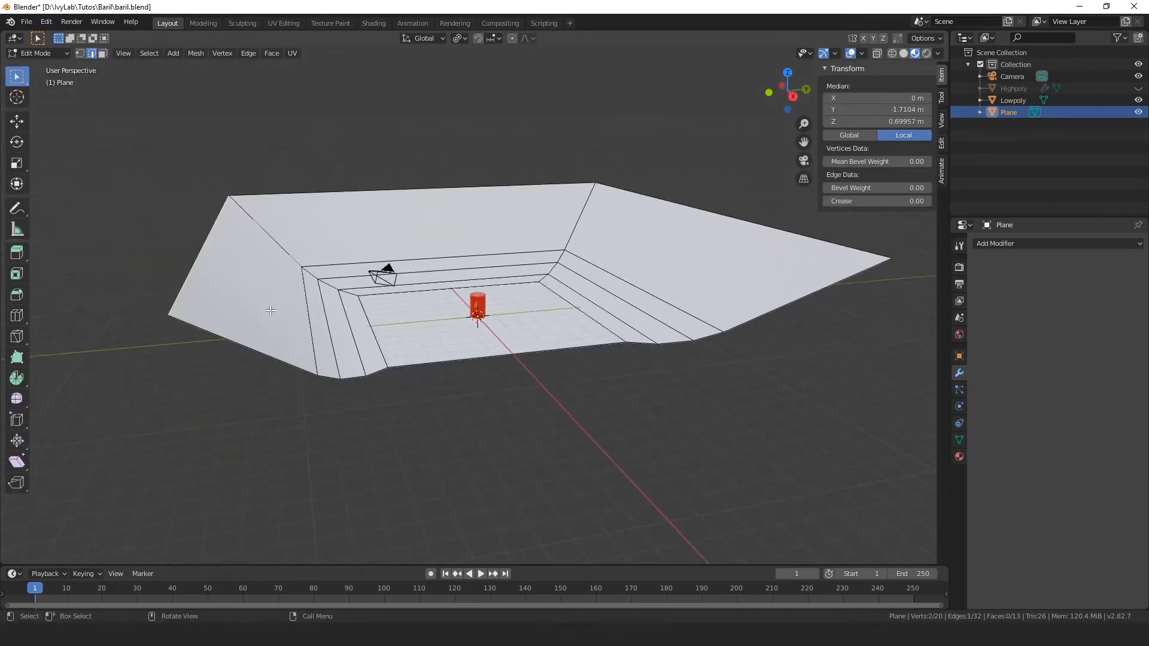
shift+click(680, 199)
shift+click(433, 189)
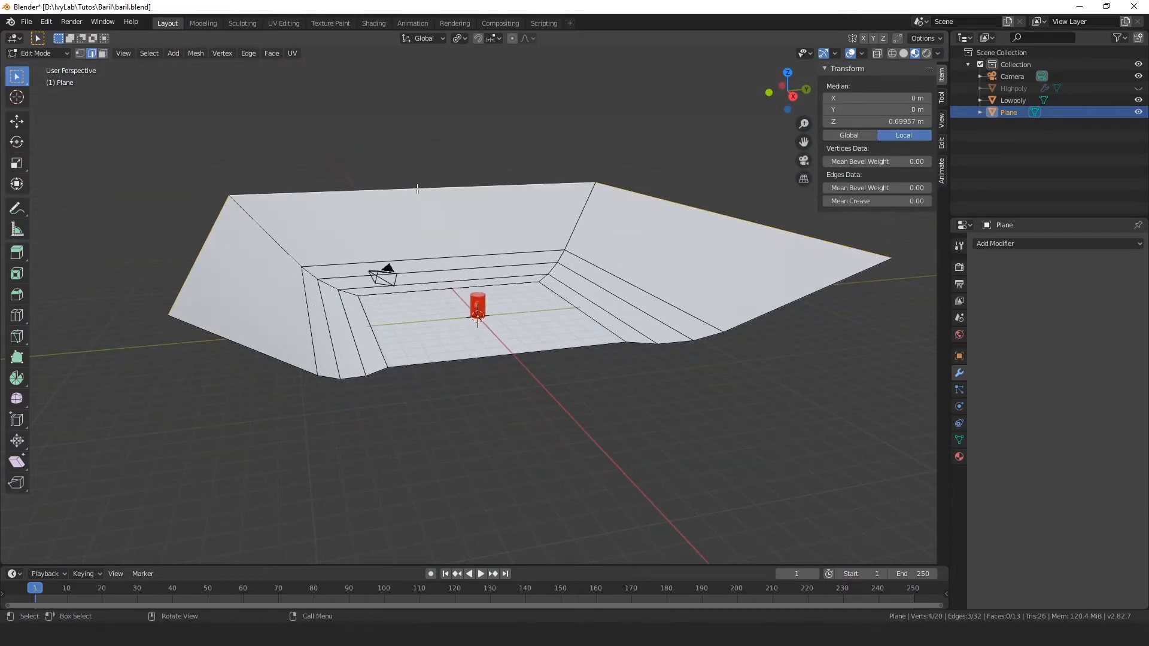
key(e)
key(z)
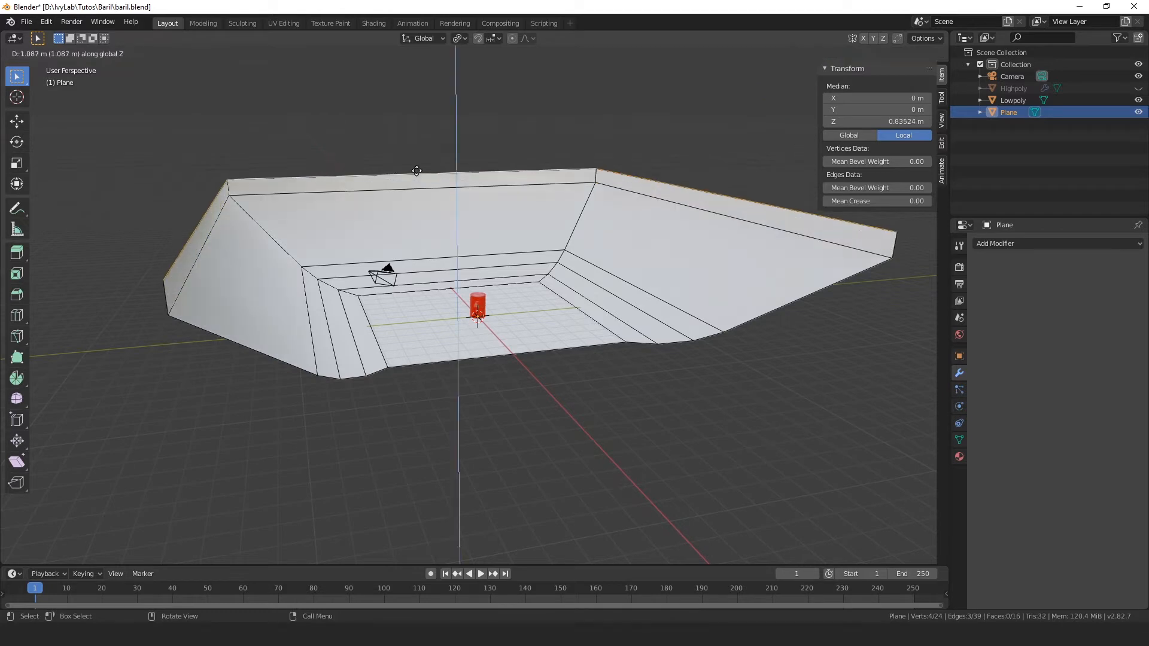
click(423, 106)
key(alt+a)
Step: Check how the barrel sits in the backdrop from its open front, and return to Object Mode
scroll(647, 406, up, 10)
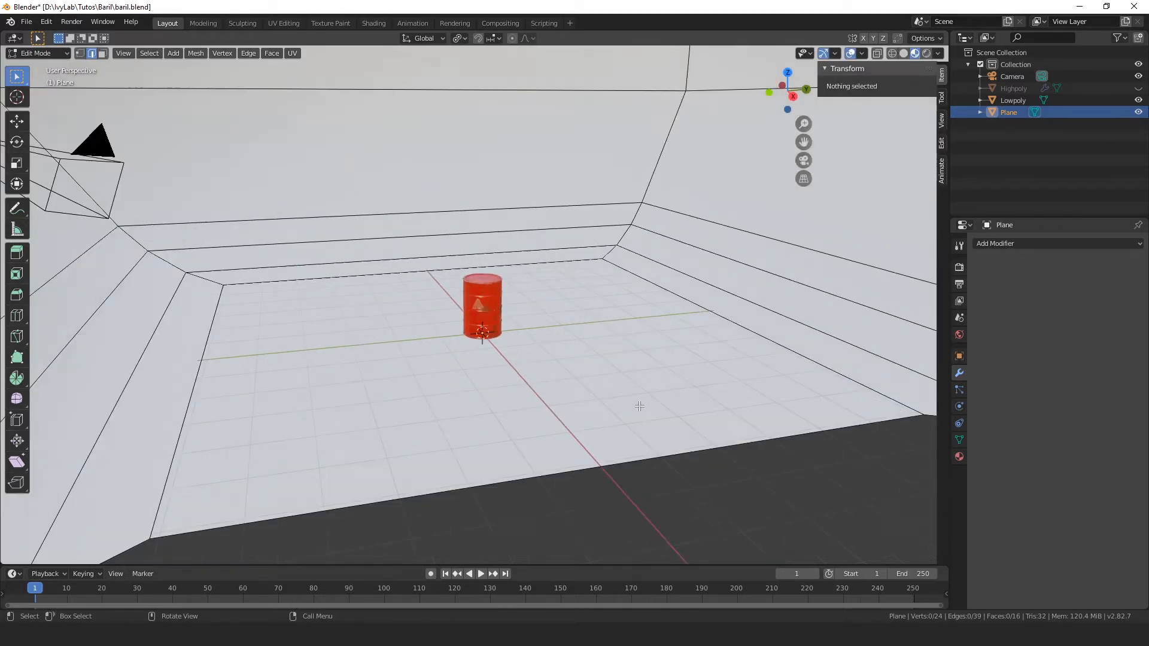
scroll(599, 377, down, 3)
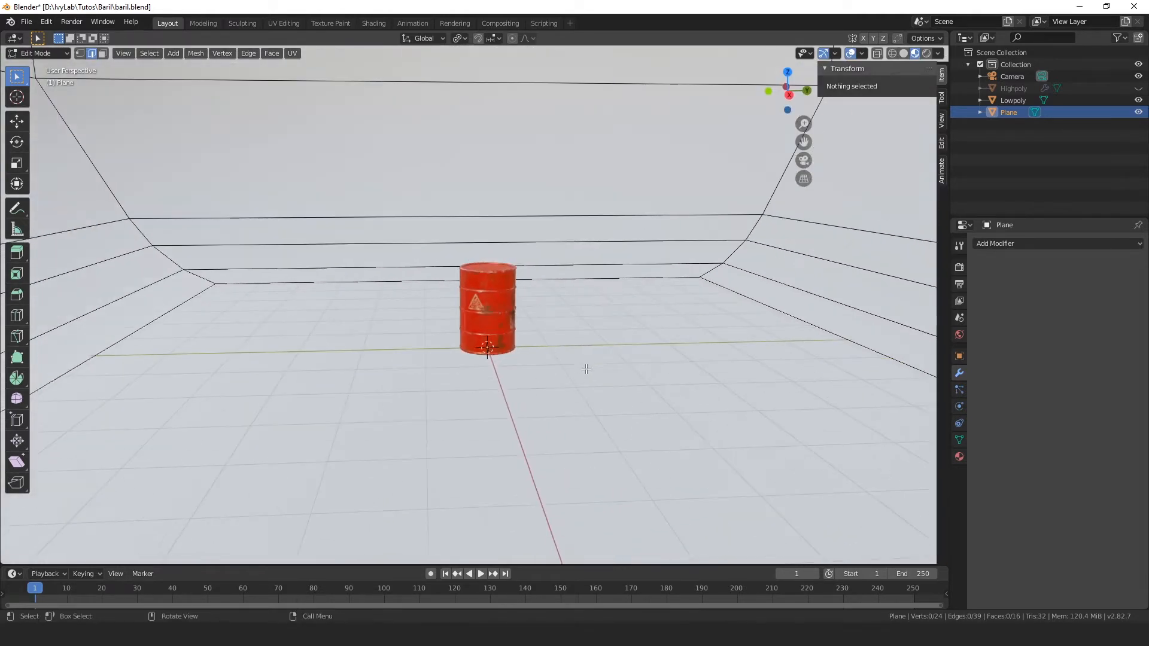
scroll(587, 367, up, 1)
middle_drag(587, 366, 579, 375)
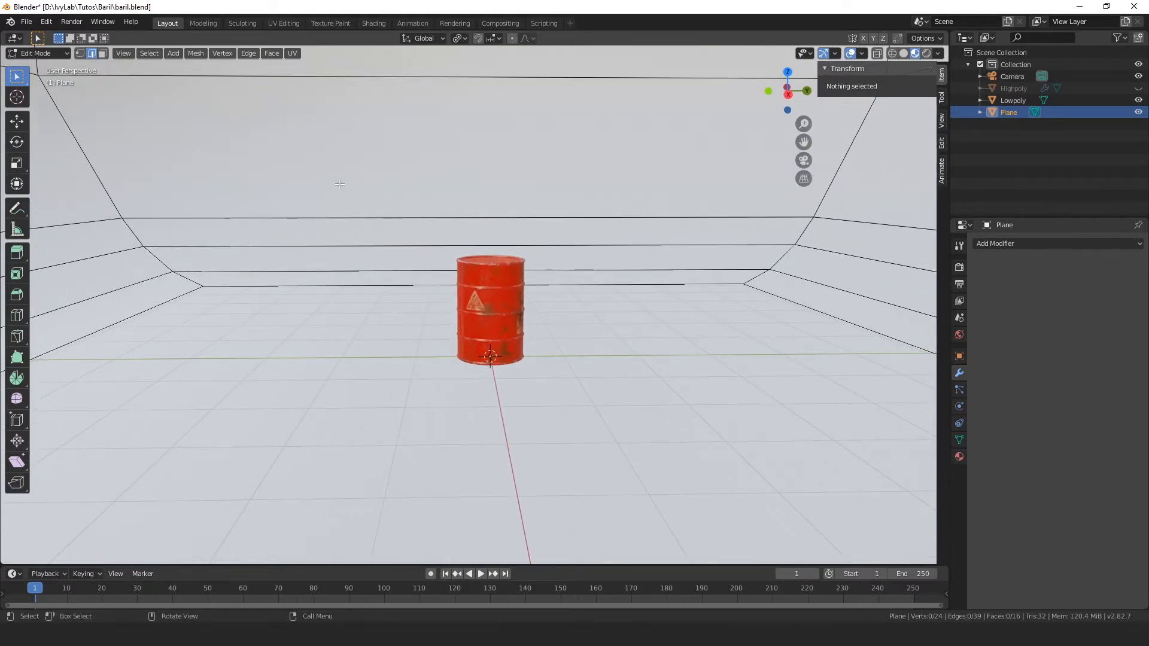
scroll(481, 230, down, 2)
middle_drag(480, 231, 481, 244)
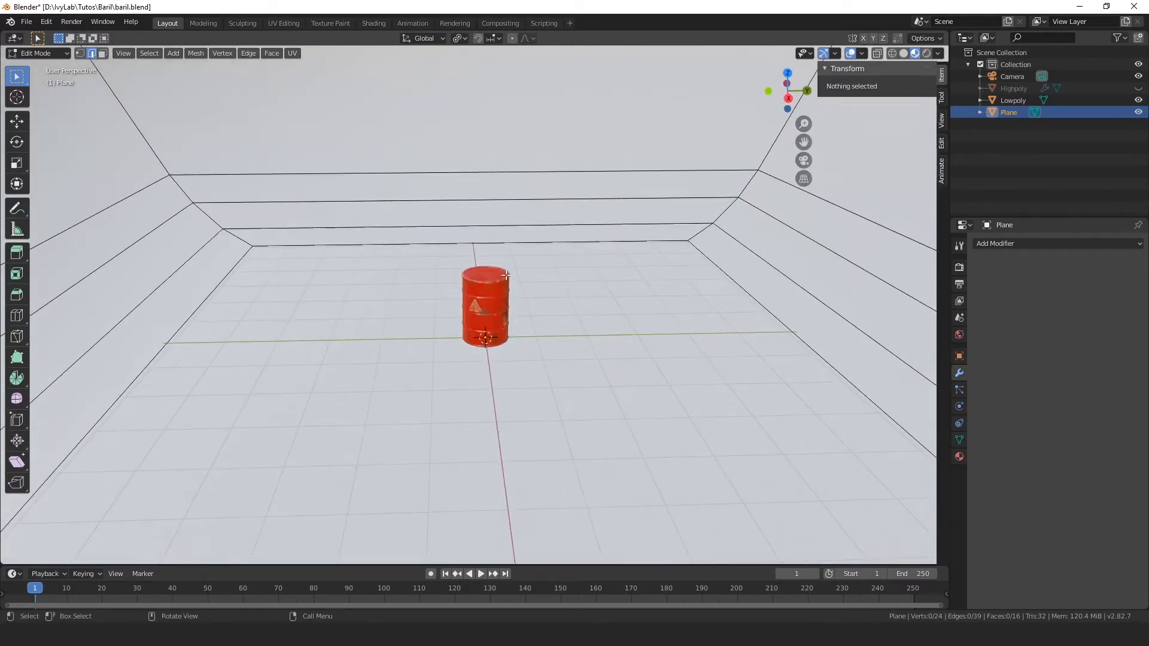
key(shift+a)
key(Escape)
scroll(499, 359, down, 4)
key(Tab)
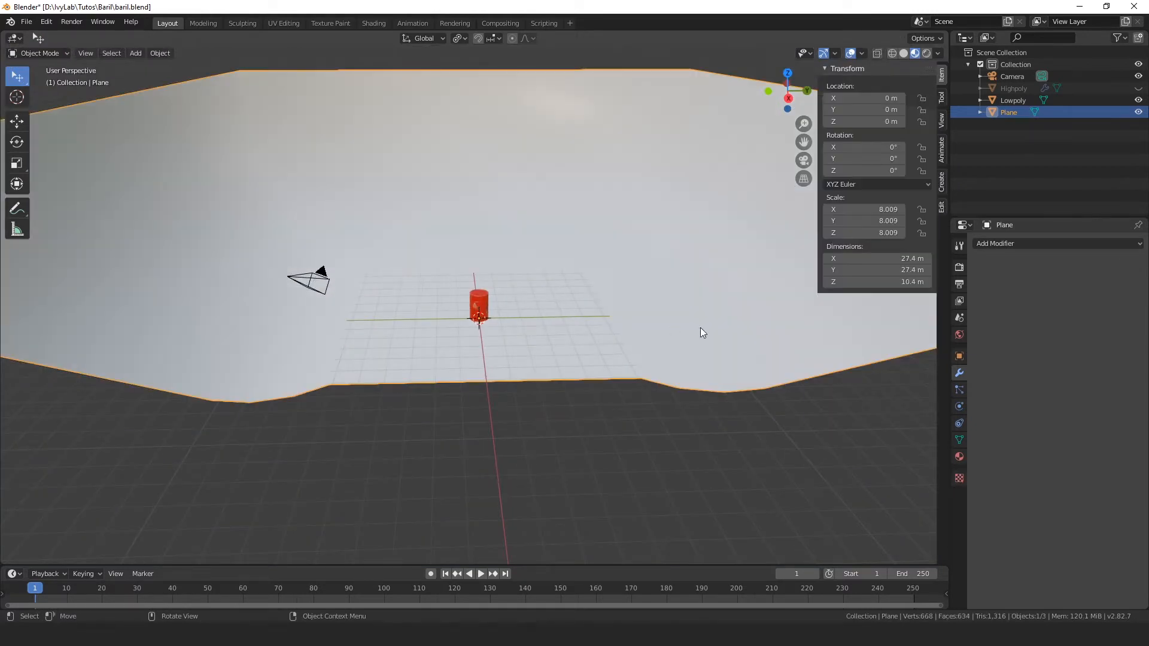
Step: Add an area light at the scene origin, where the barrel stands
scroll(632, 287, up, 2)
scroll(556, 229, down, 2)
scroll(553, 226, up, 8)
shift+middle_drag(603, 328, 610, 344)
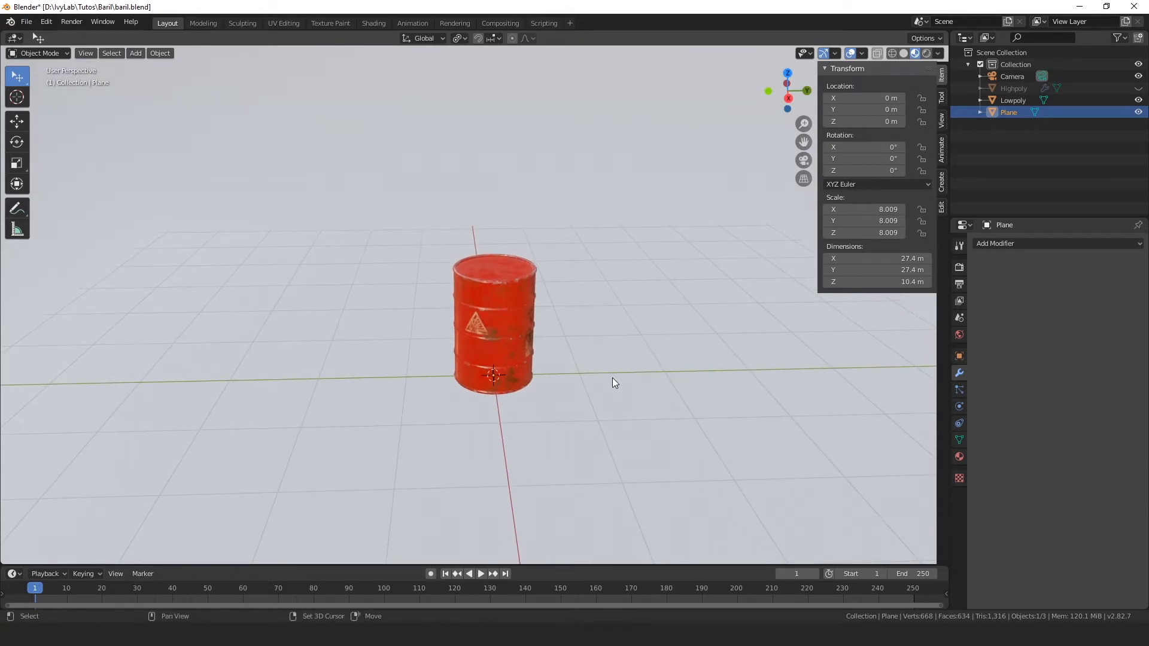
key(shift+a)
mouse_move(613, 379)
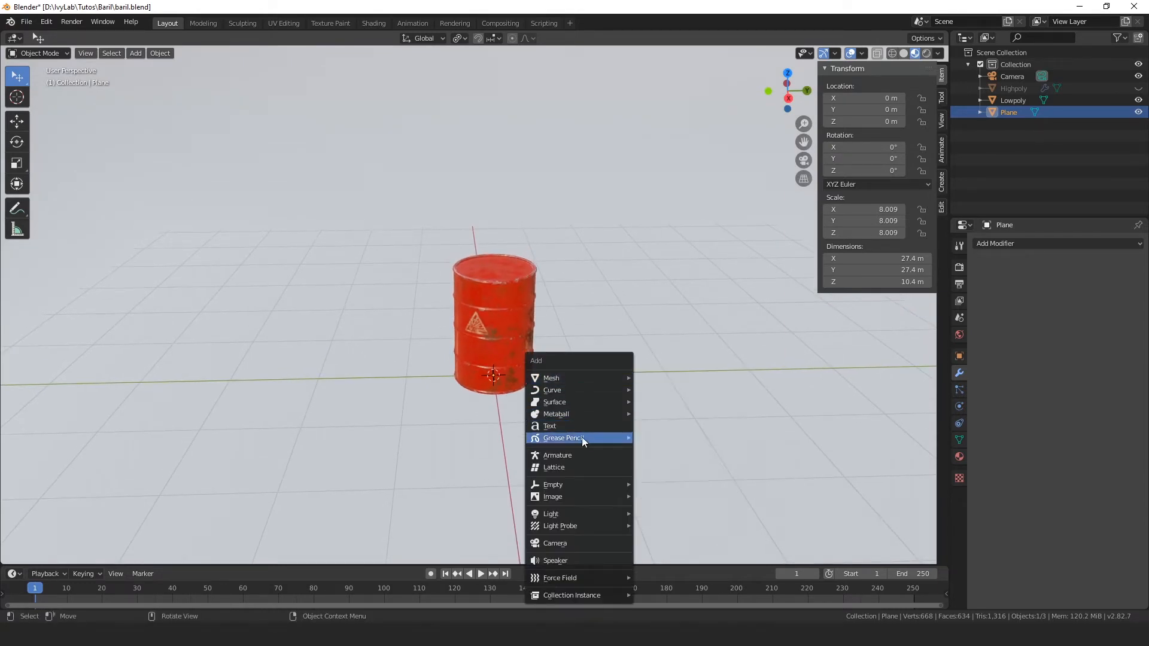
mouse_move(564, 499)
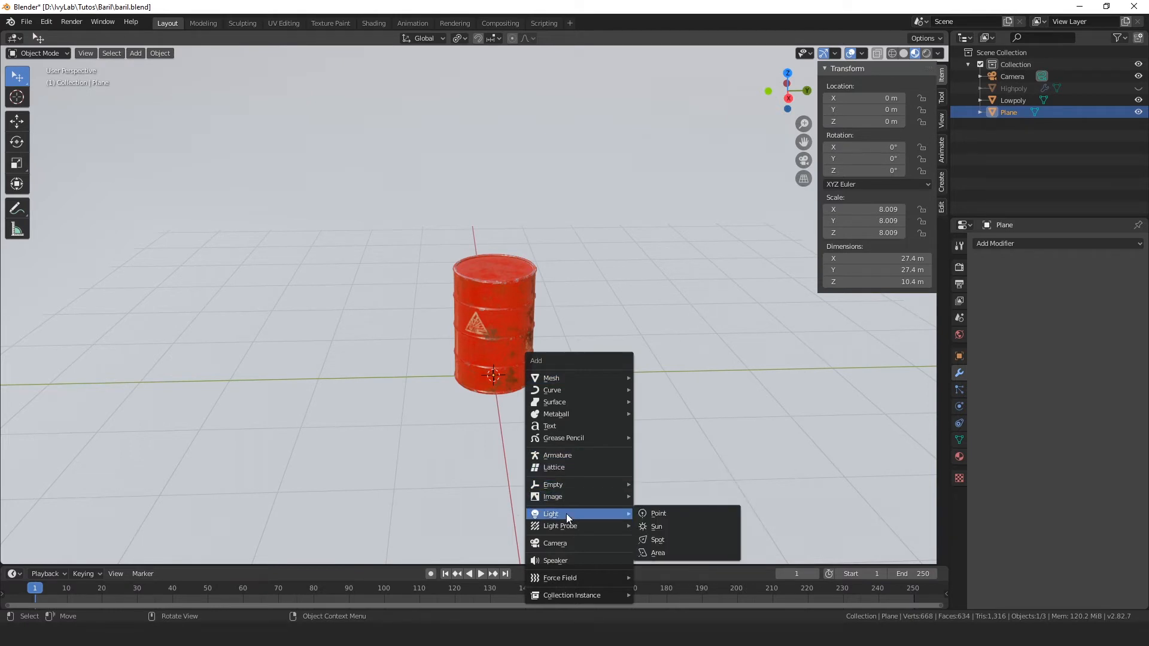
click(659, 555)
Step: Raise the area light along Z to about 2.59 m and move it along Y to about -2.49 m
middle_drag(623, 488, 613, 483)
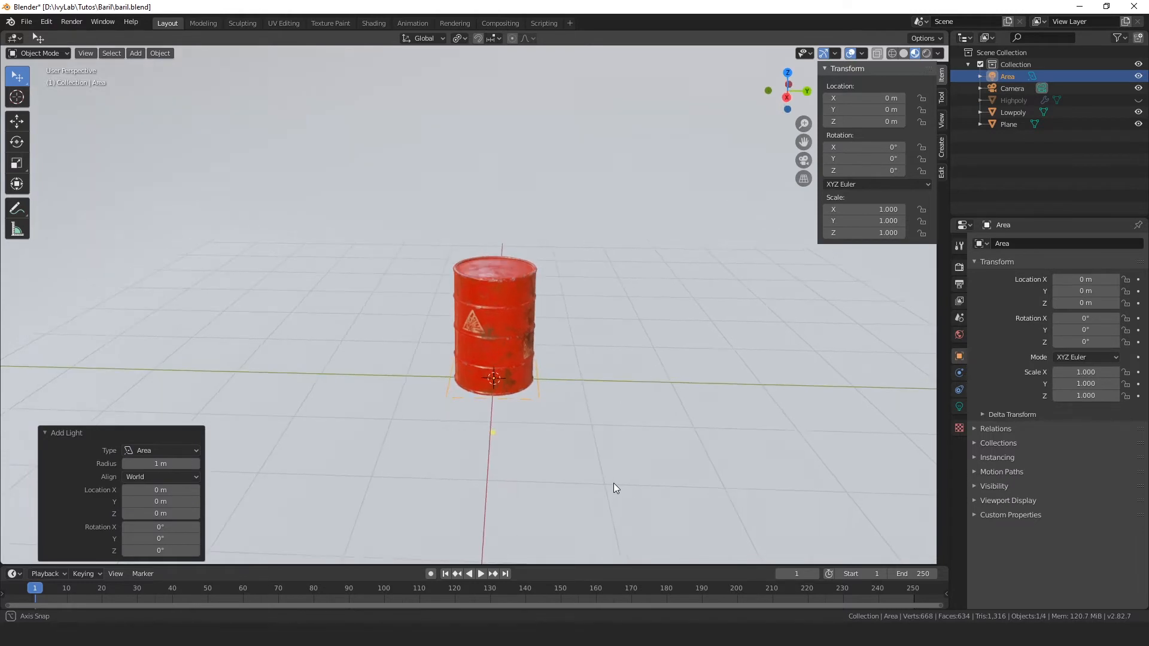
key(g)
key(z)
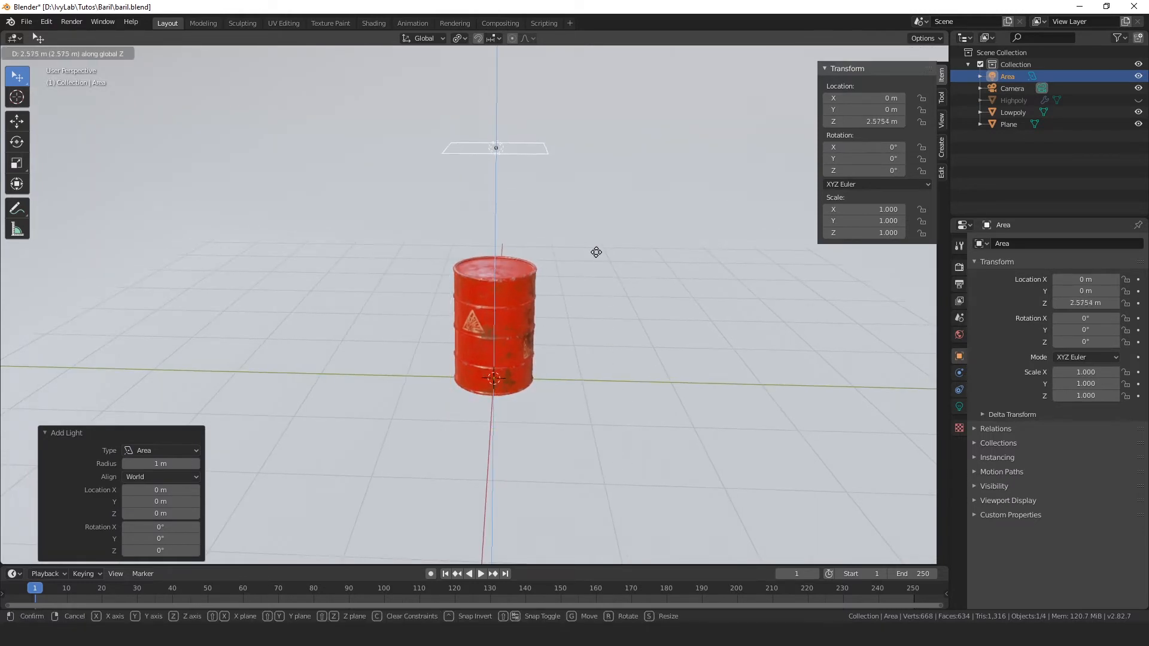
click(595, 252)
scroll(595, 254, down, 2)
key(g)
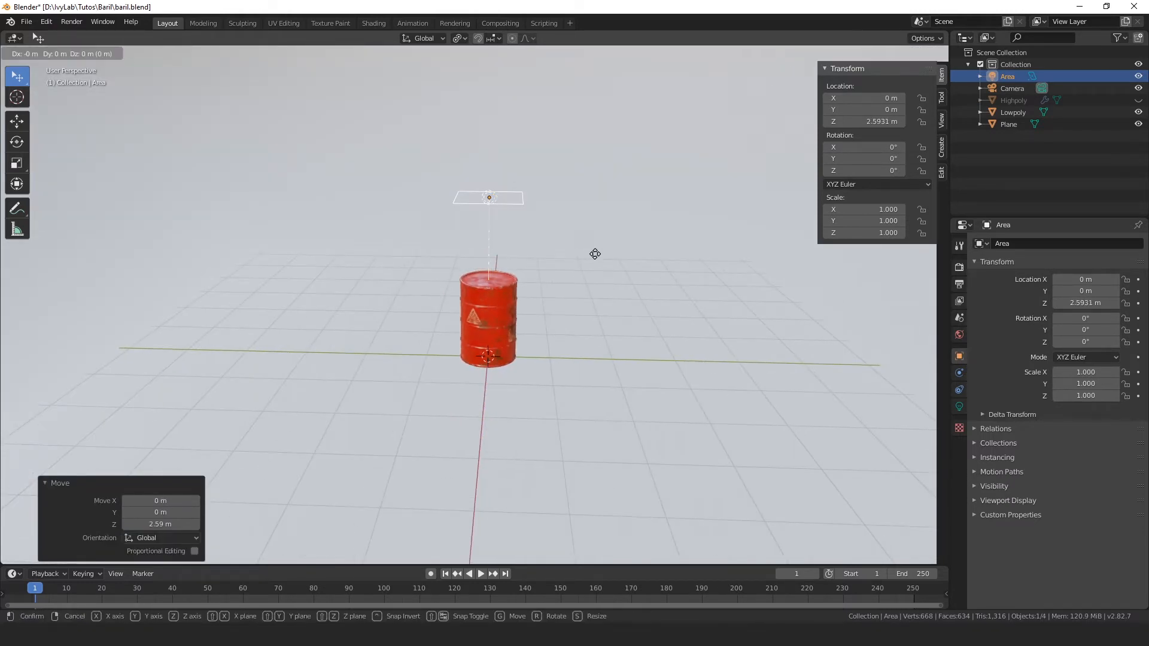
key(y)
click(430, 222)
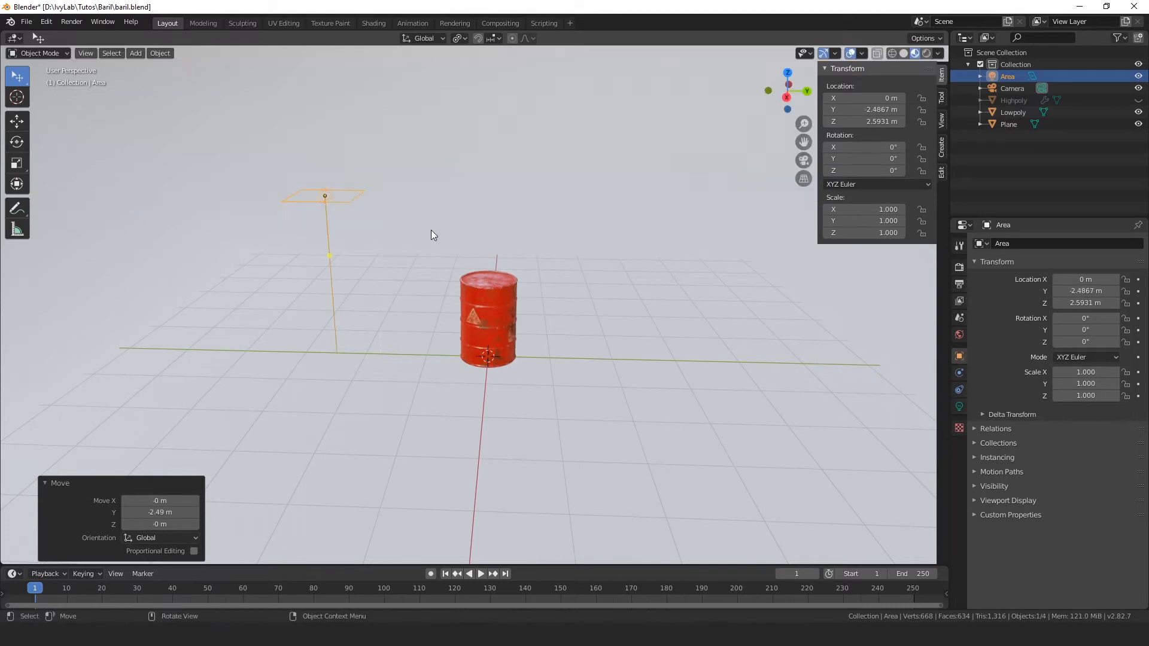
Step: Rotate the area light about 52° around the X axis so it points at the barrel
middle_drag(431, 230, 484, 237)
key(r)
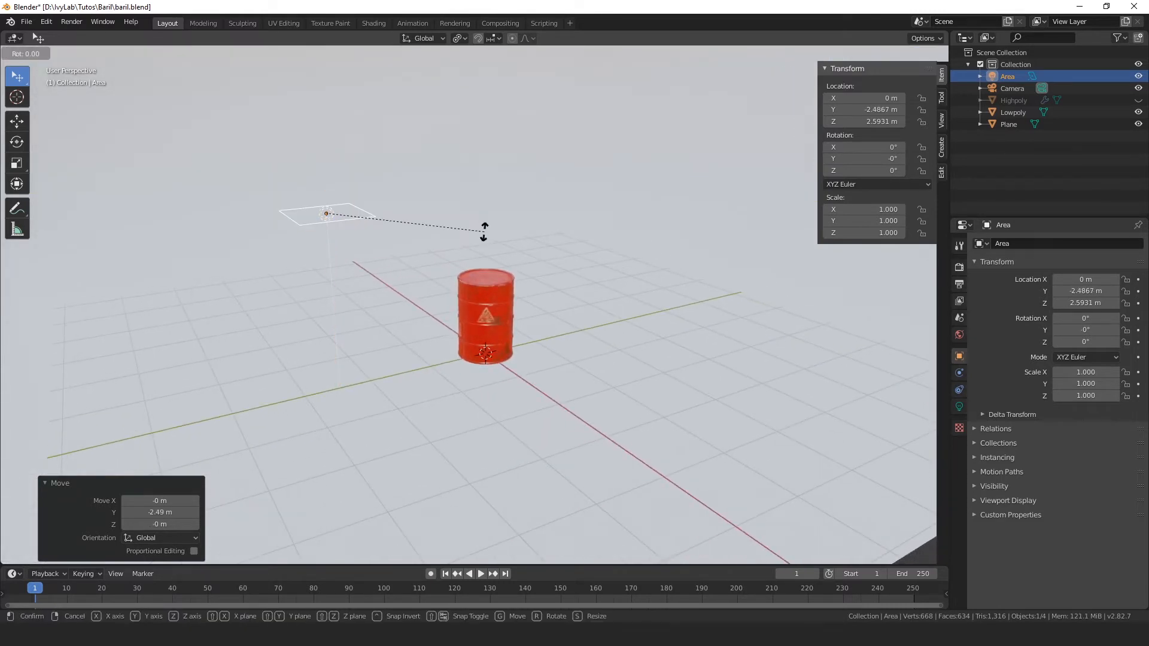
key(x)
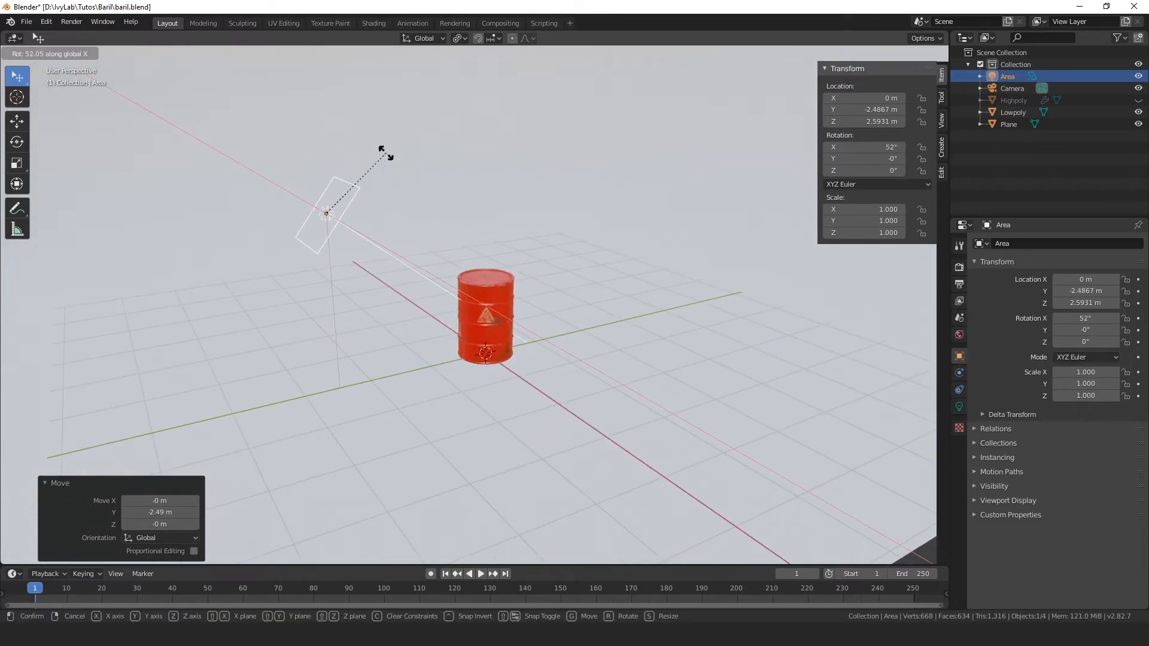
click(423, 201)
Step: Scale the area light up uniformly to about 2.39
scroll(425, 202, down, 3)
middle_drag(425, 202, 416, 241)
scroll(397, 215, up, 4)
key(s)
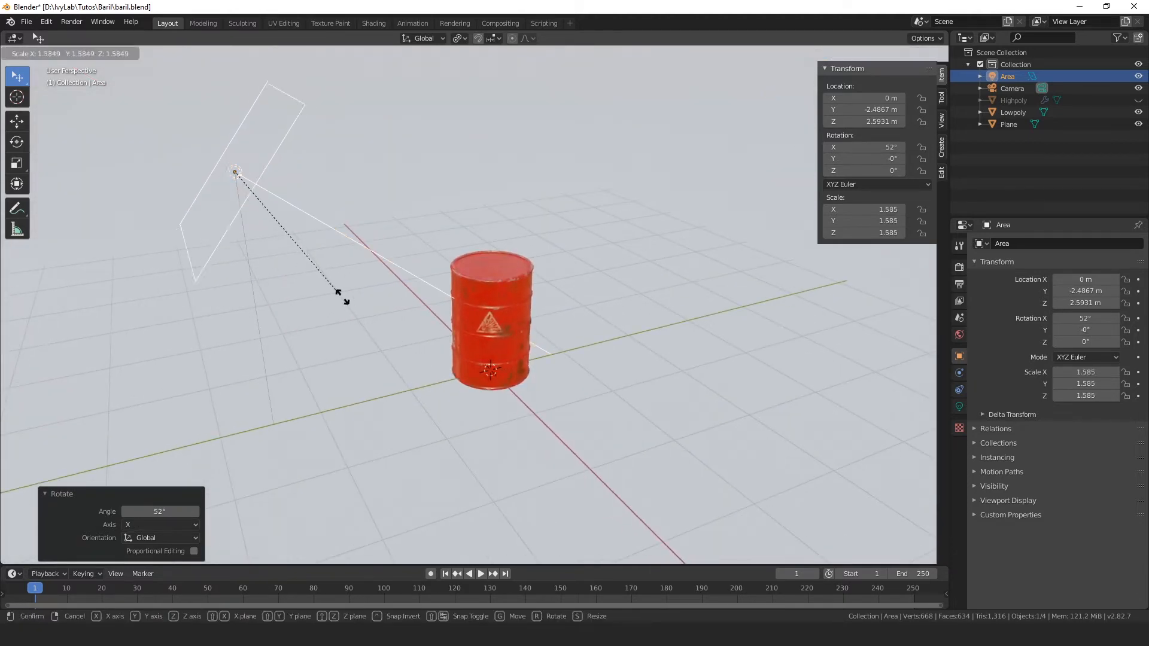
click(399, 351)
scroll(385, 317, down, 2)
Step: Shift the area light along Y to about -3.29 m and raise it along Z to about 3.24 m
middle_drag(383, 317, 373, 311)
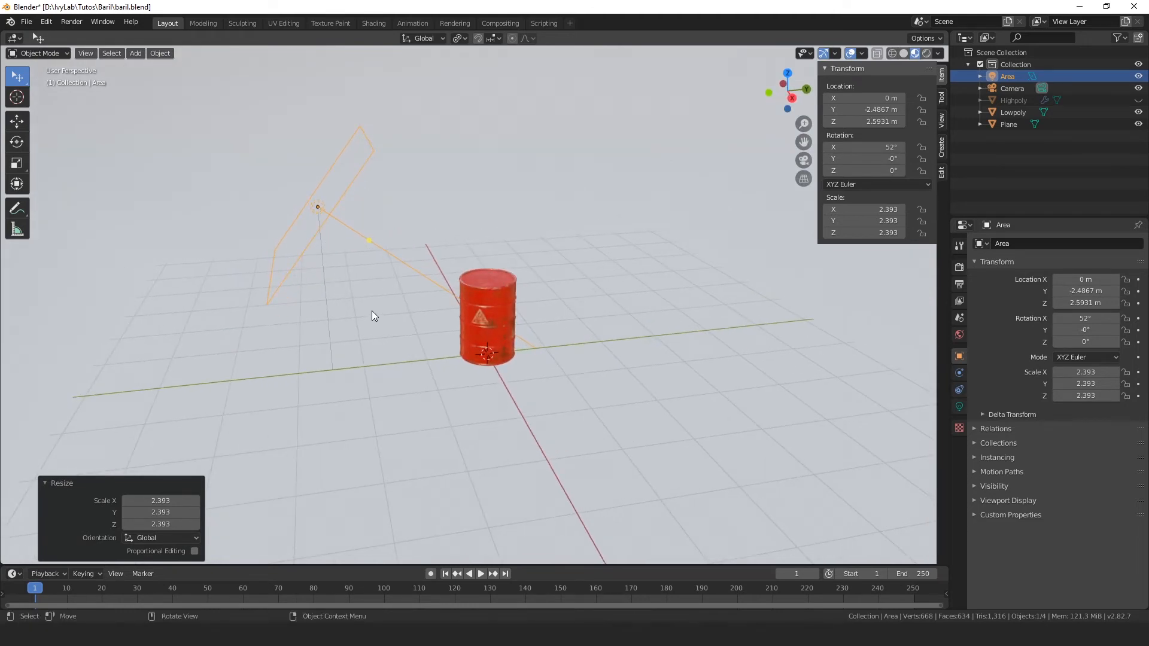
key(g)
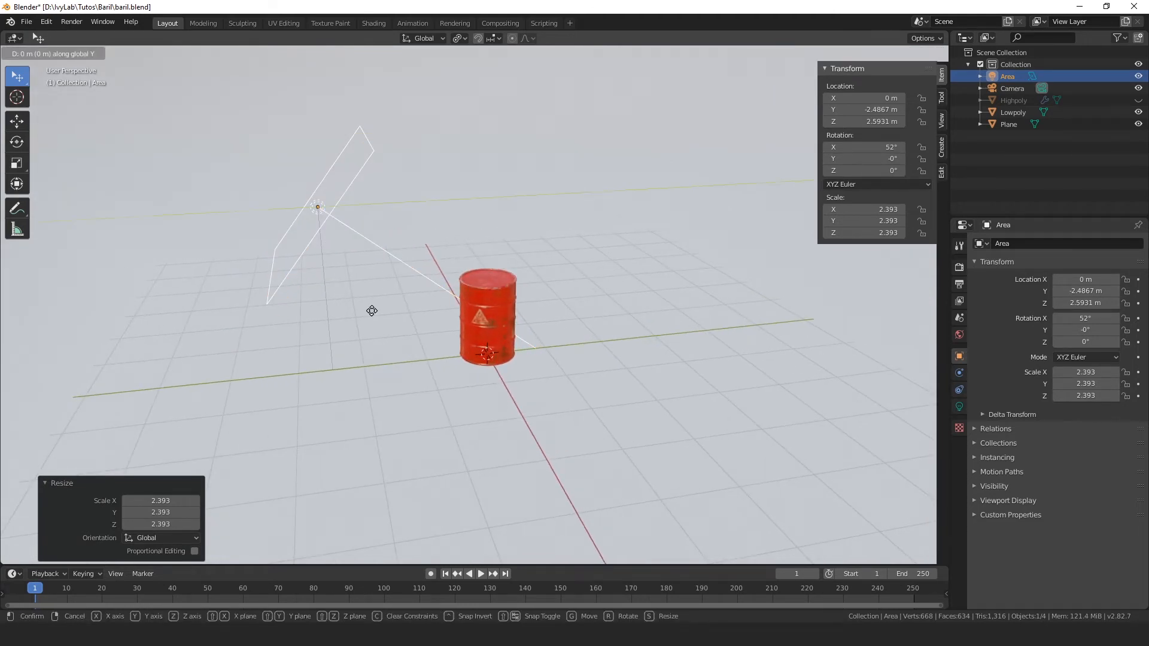
key(y)
click(311, 303)
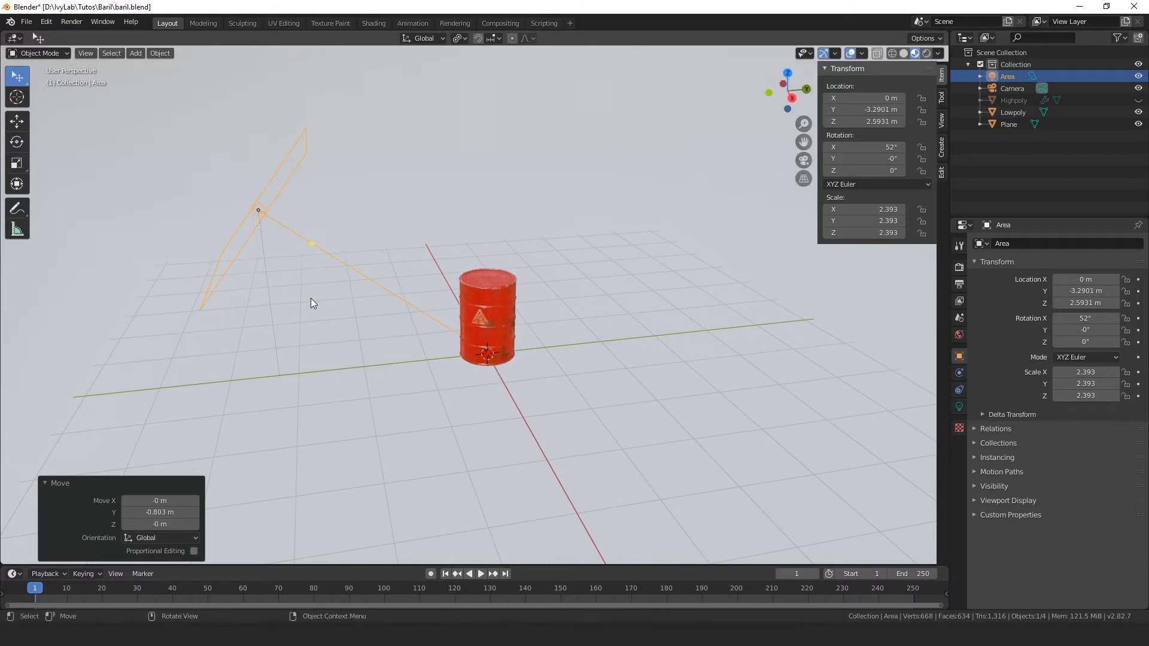
key(g)
key(z)
click(336, 249)
Step: Display the viewport in Rendered shading and check the lighting on the barrel
middle_drag(492, 303, 568, 394)
key(z)
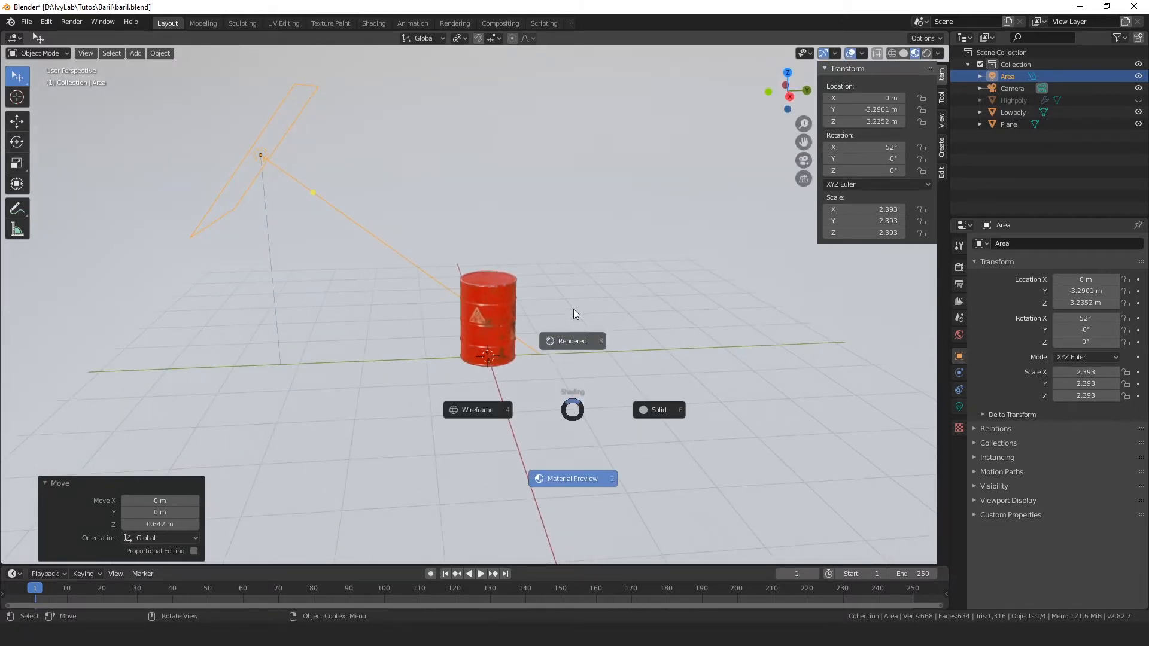
click(574, 309)
scroll(574, 322, up, 4)
scroll(573, 328, down, 3)
mouse_move(573, 323)
middle_down()
mouse_move(551, 314)
mouse_move(571, 298)
mouse_move(652, 310)
mouse_move(485, 299)
mouse_move(589, 347)
mouse_move(558, 322)
middle_up()
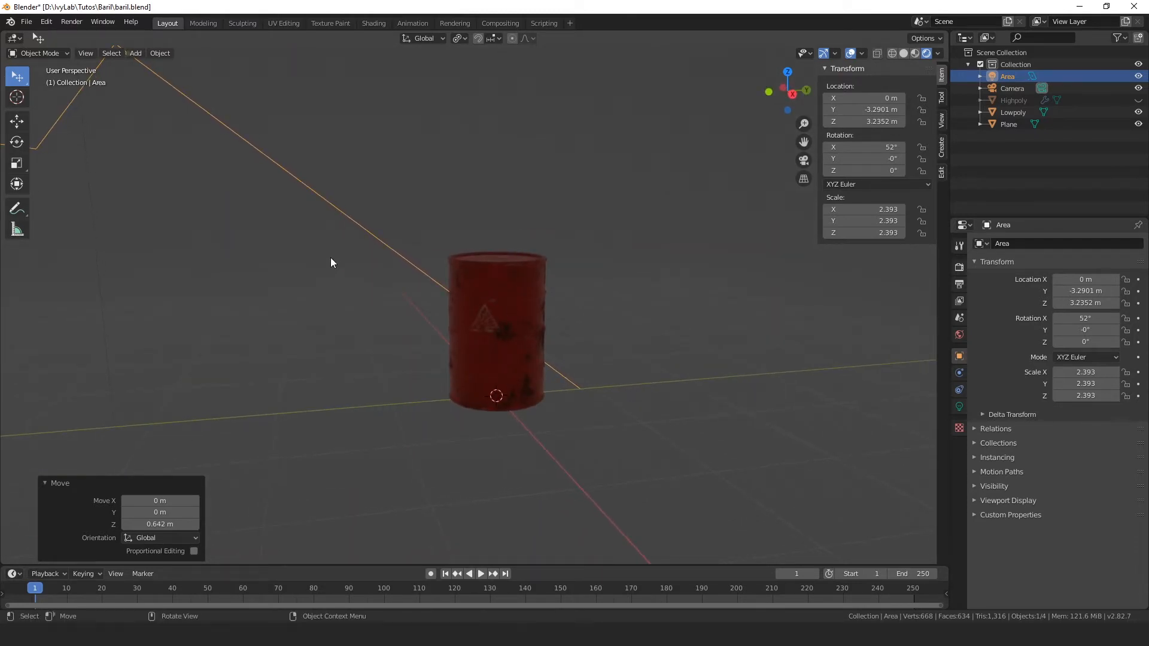
Step: Select the area light and set its power to 2000 W
scroll(107, 155, down, 1)
click(150, 71)
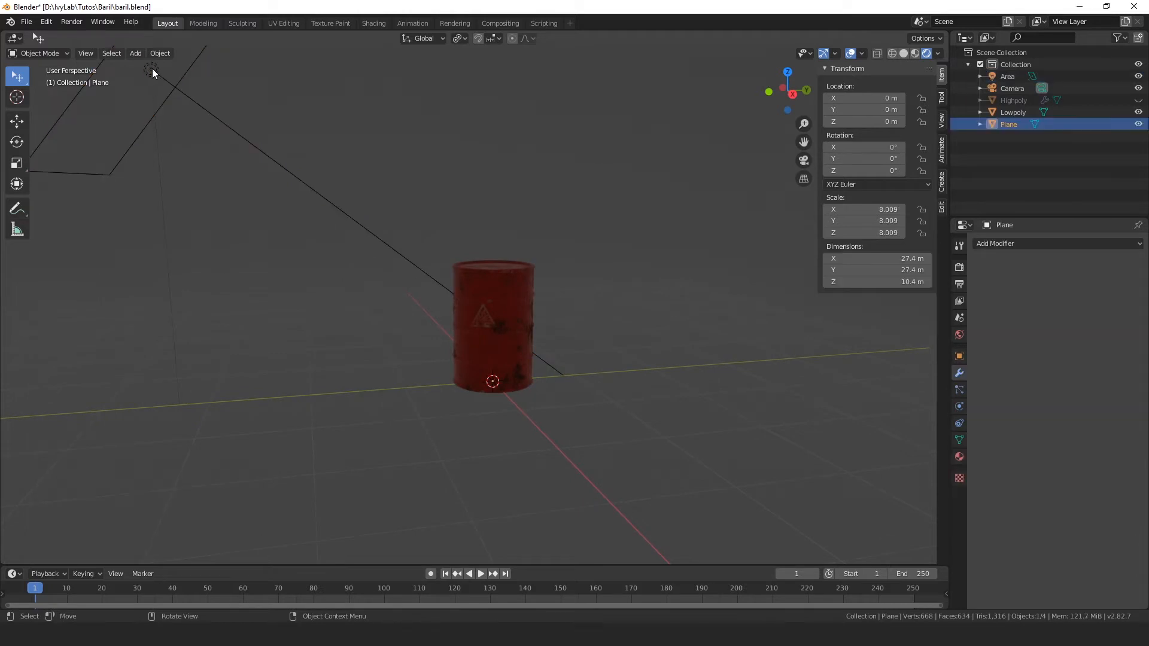
click(152, 68)
click(960, 406)
click(1094, 327)
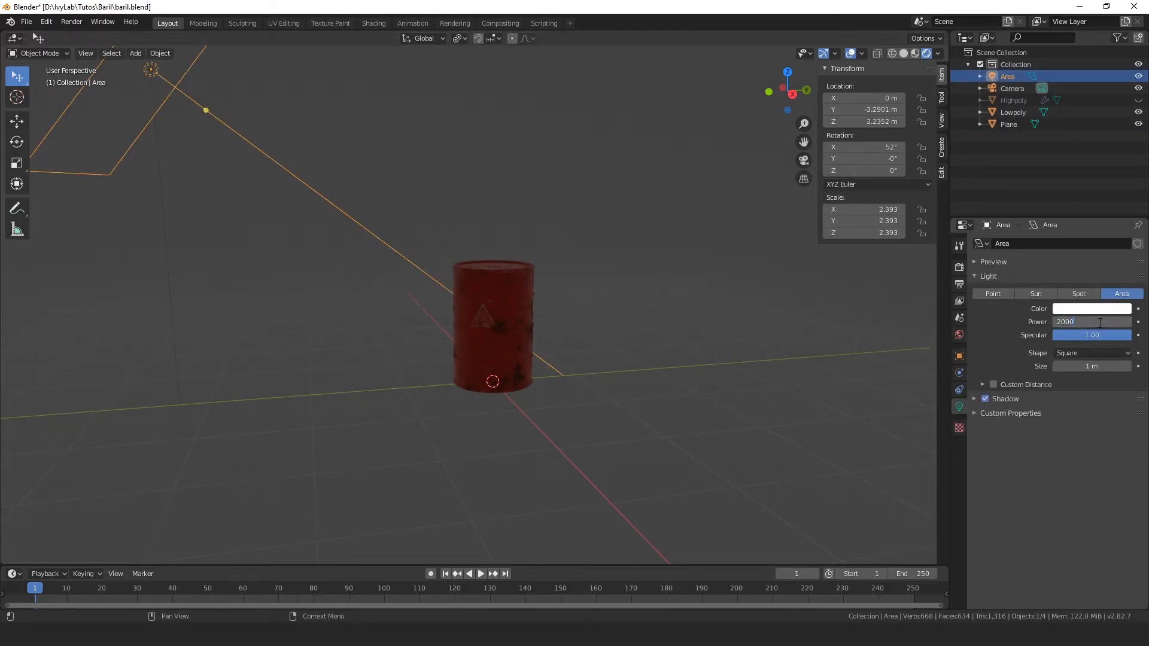
text(2000)
key(Return)
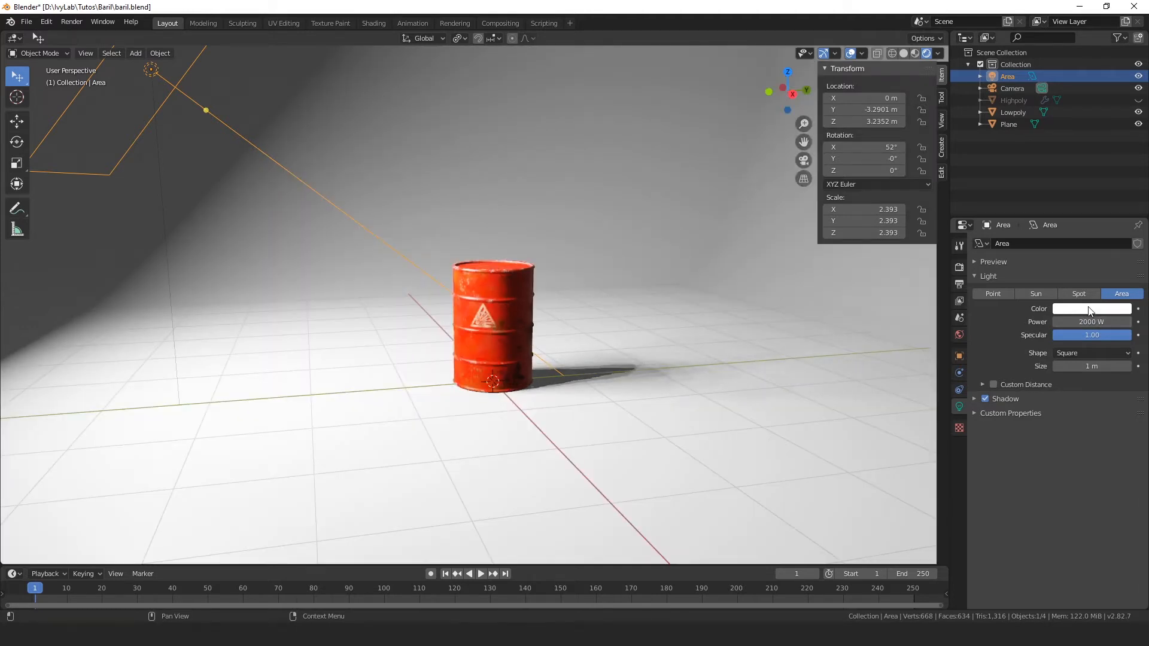
Step: Lower the area light's power to 800 W
click(1102, 324)
text(800)
key(Return)
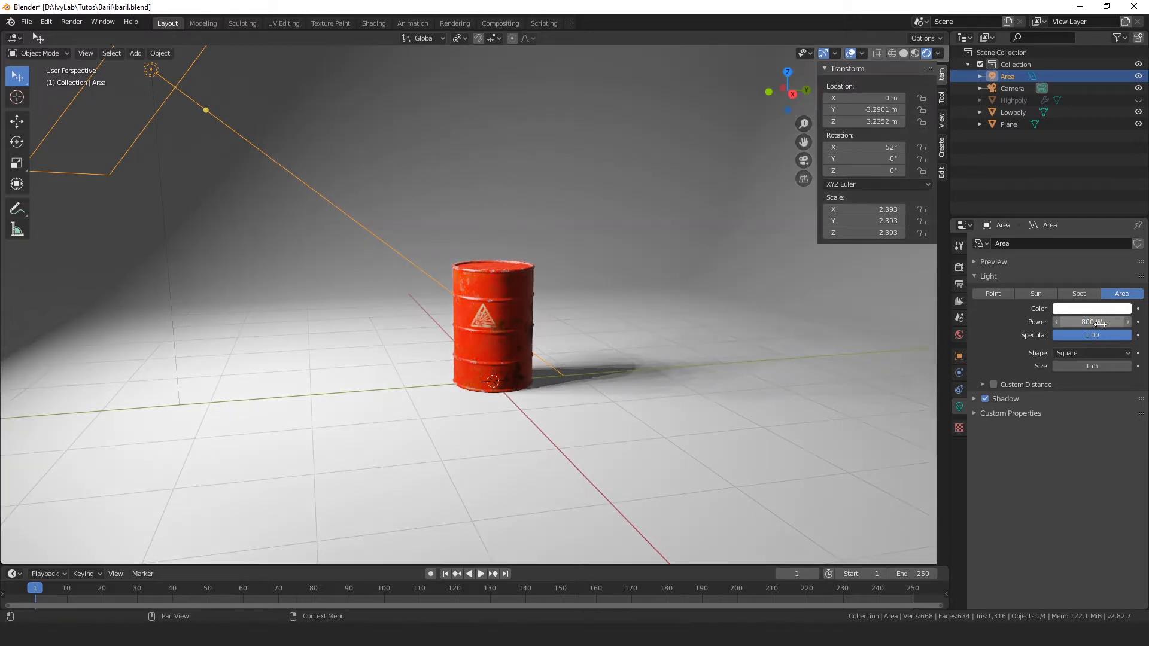
Step: Move the area light farther from the barrel, along Y to about -6.12 m, and raise it to about 4.2 m
middle_drag(456, 406, 421, 307)
scroll(668, 405, up, 5)
scroll(685, 404, down, 4)
click(334, 204)
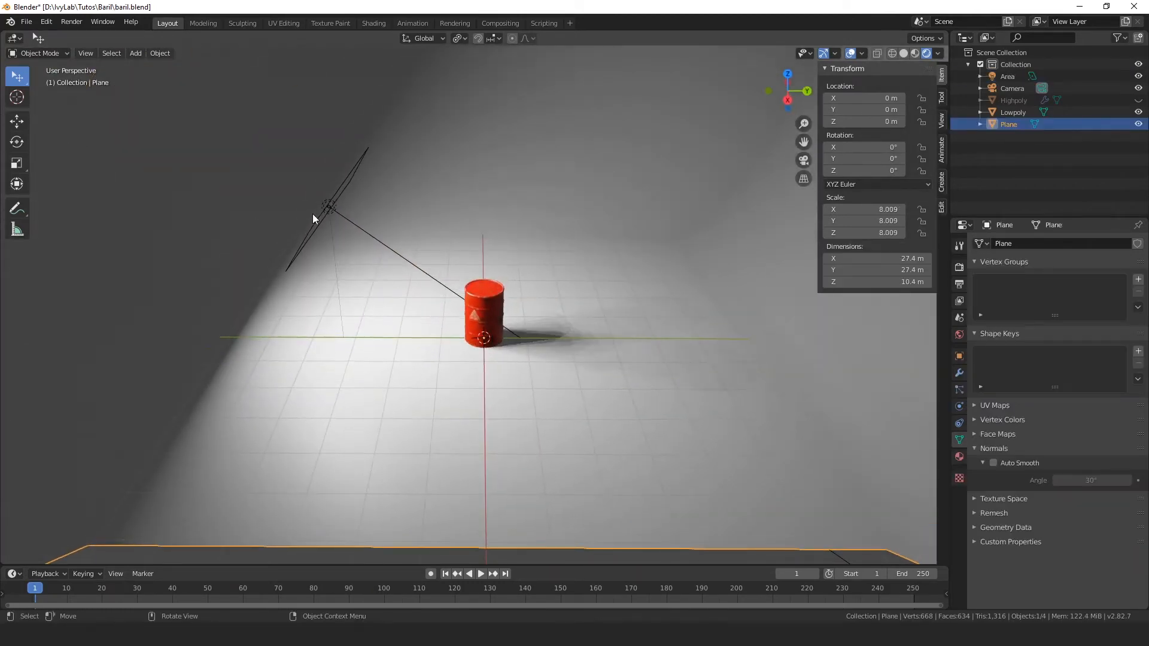
click(321, 207)
key(g)
key(y)
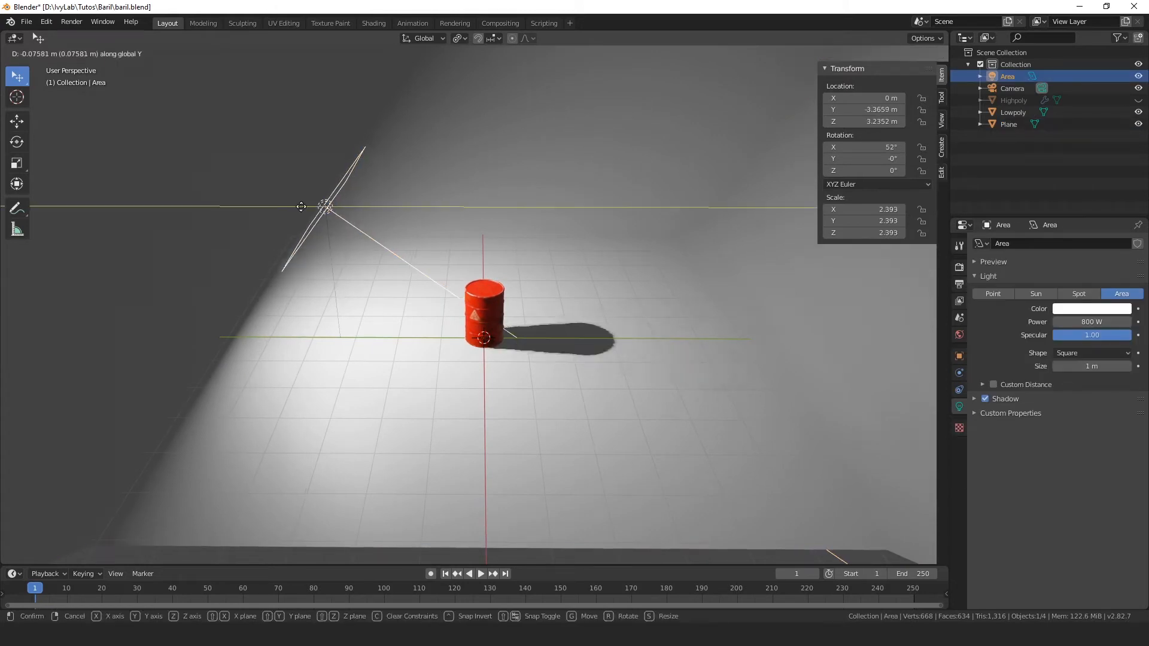
click(189, 182)
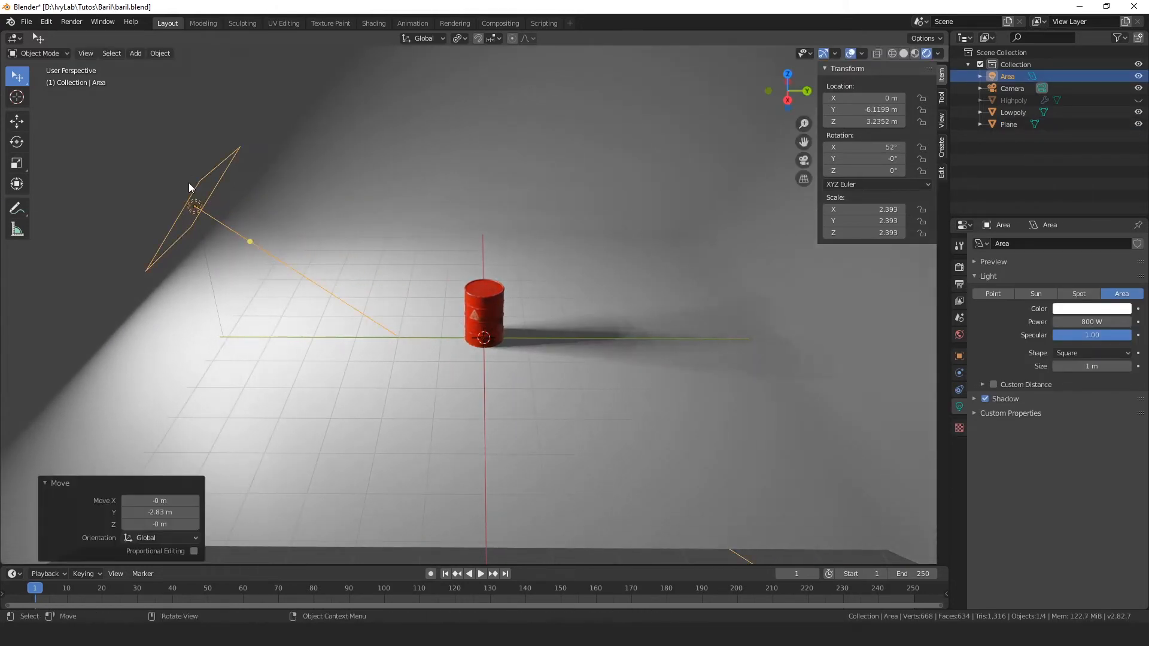
key(g)
key(z)
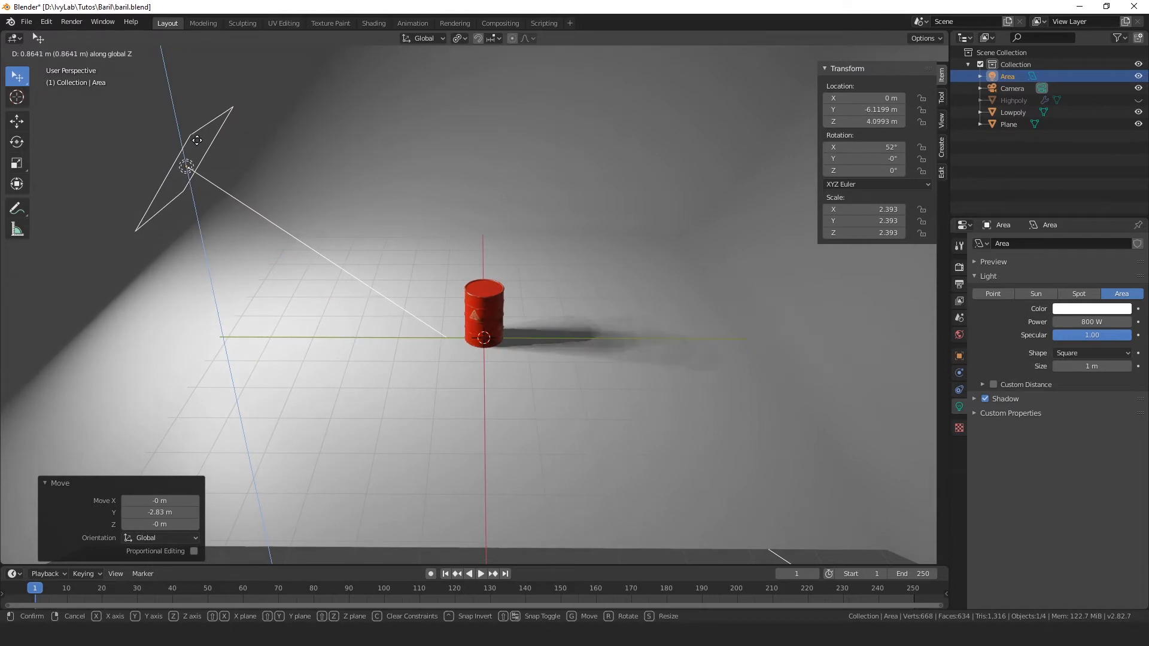
click(200, 136)
Step: Change the scene's render engine to Cycles and view the barrel in the path-traced preview
scroll(565, 378, up, 6)
middle_drag(566, 378, 639, 344)
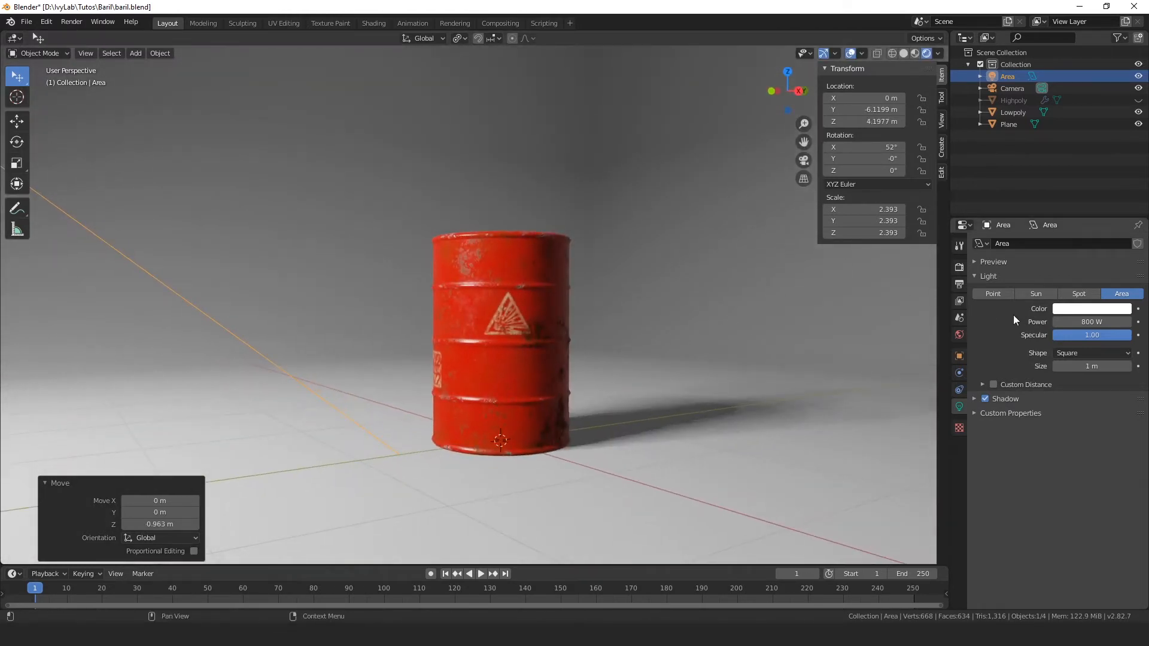
click(962, 267)
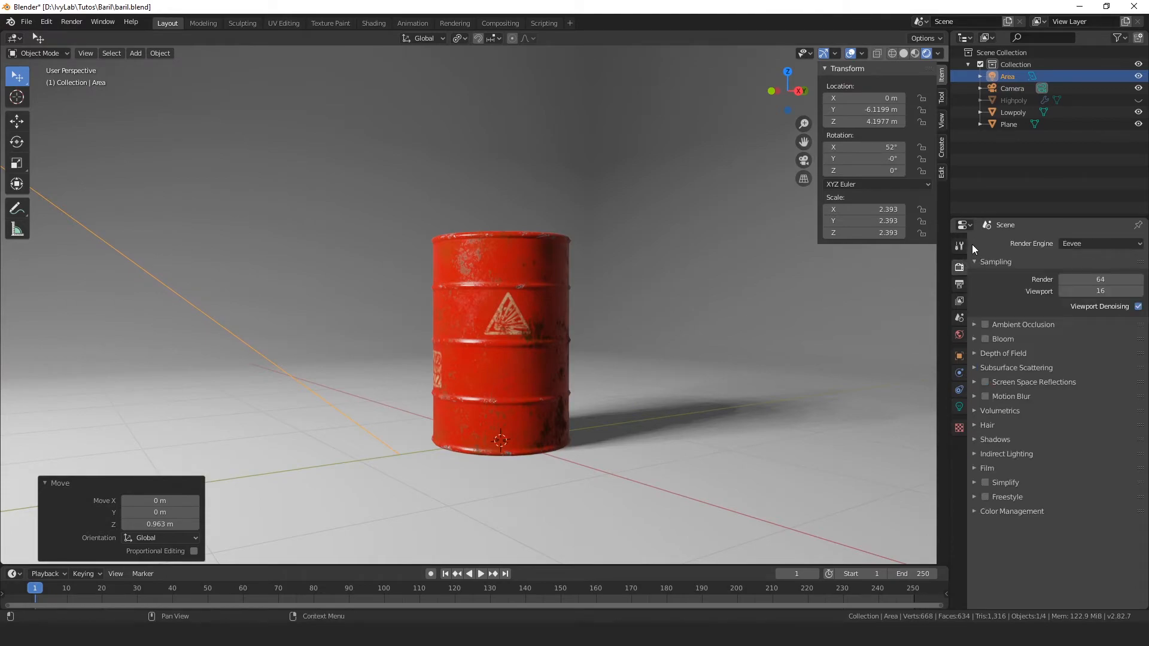
click(1083, 246)
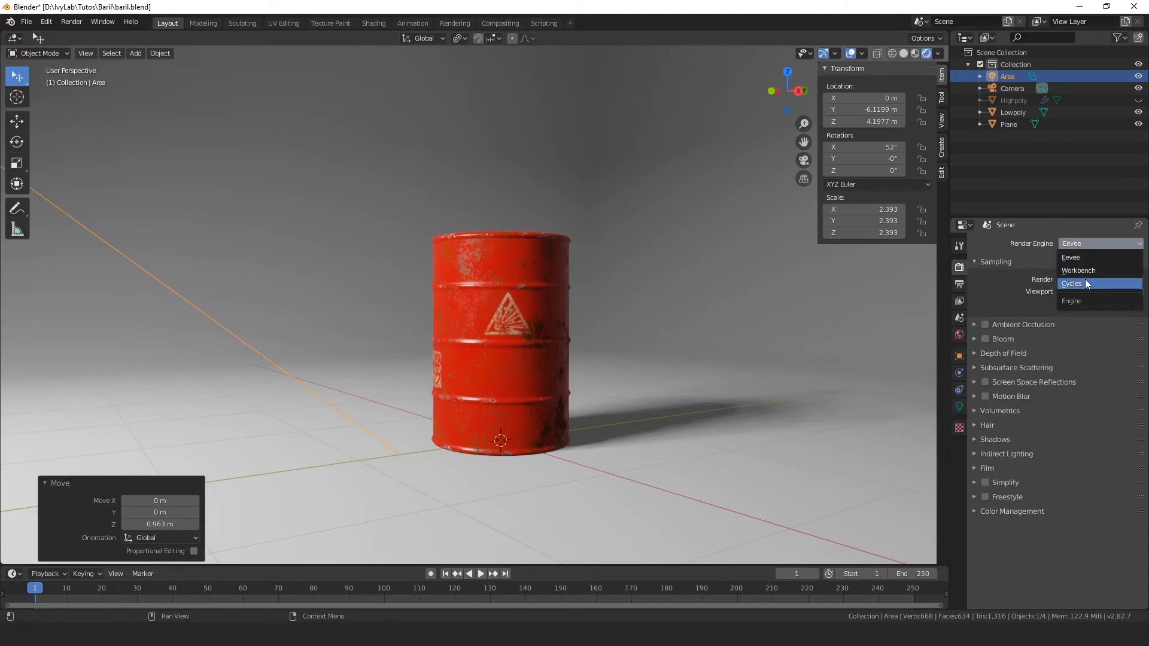
click(1086, 279)
middle_drag(890, 294, 699, 312)
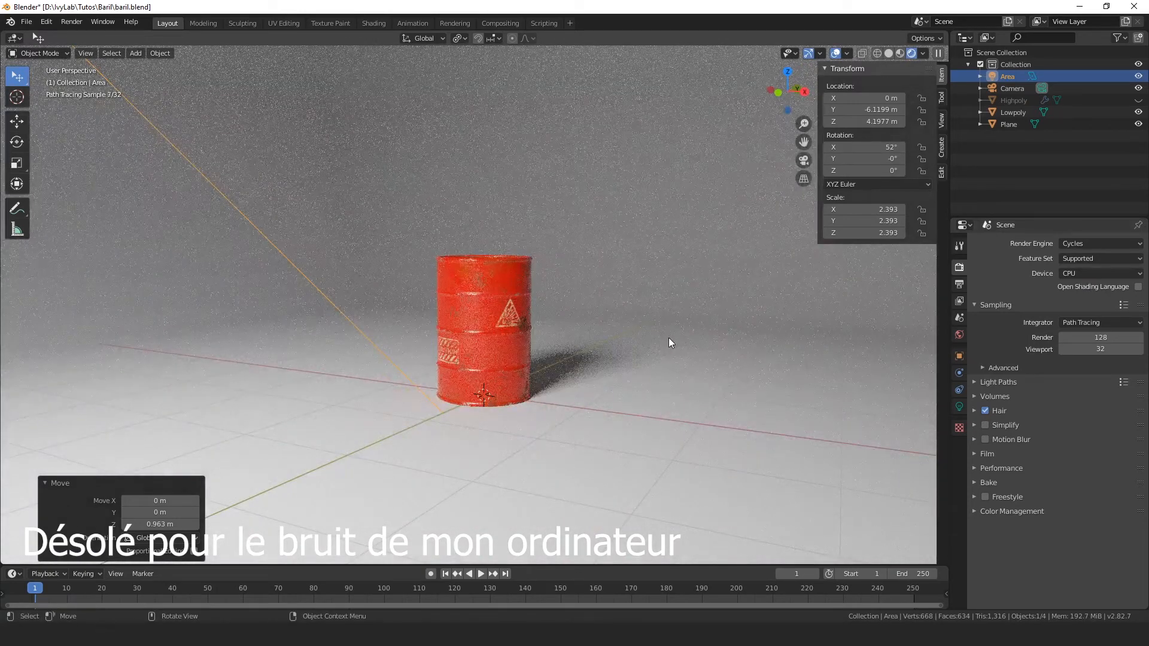
Step: Set the power of the area light to 500 W
mouse_move(680, 339)
middle_down()
mouse_move(577, 325)
mouse_move(70, 57)
middle_up()
click(101, 105)
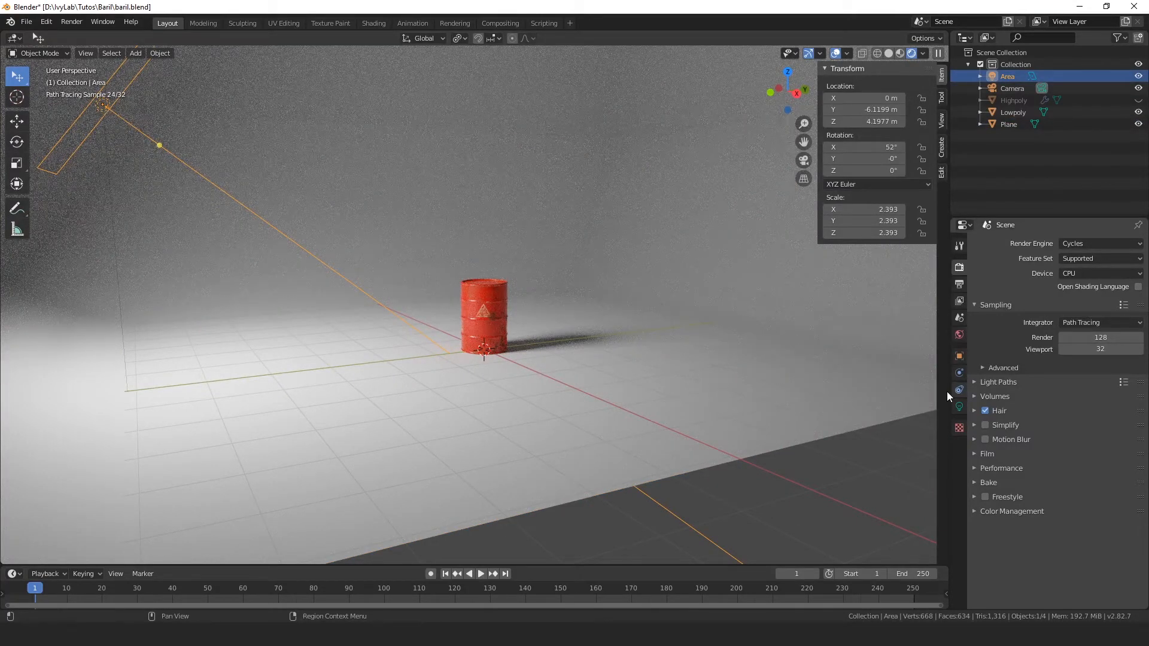
click(959, 406)
click(1114, 322)
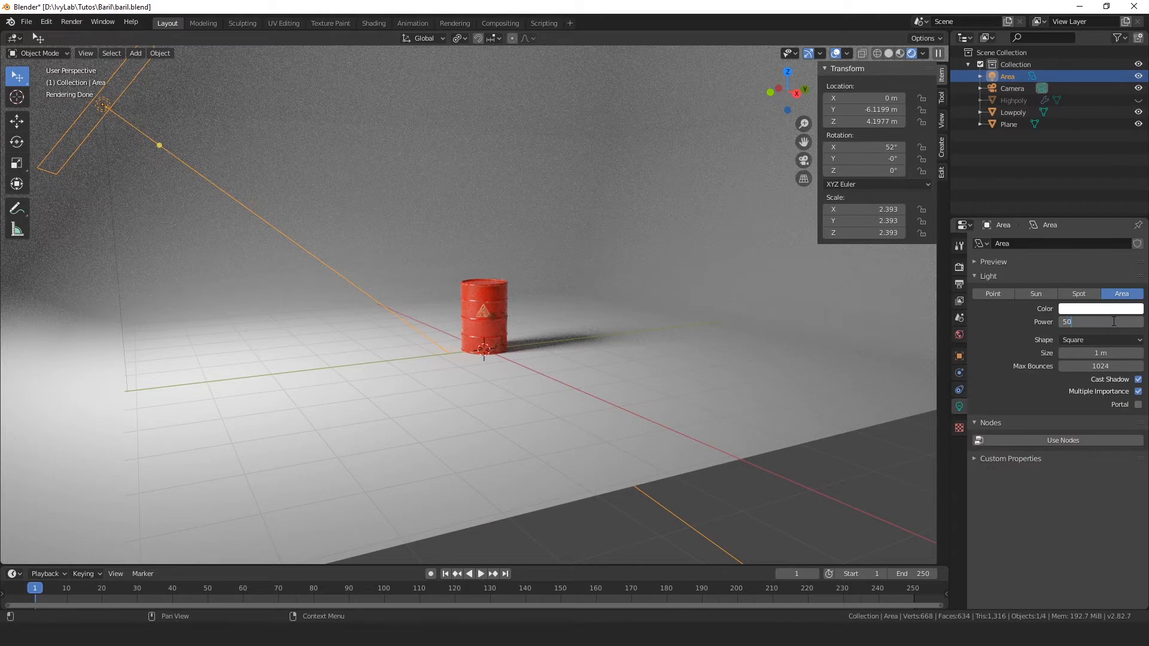
text(500)
key(Return)
Step: Give the area light a very pale, warm cream color
scroll(704, 332, up, 3)
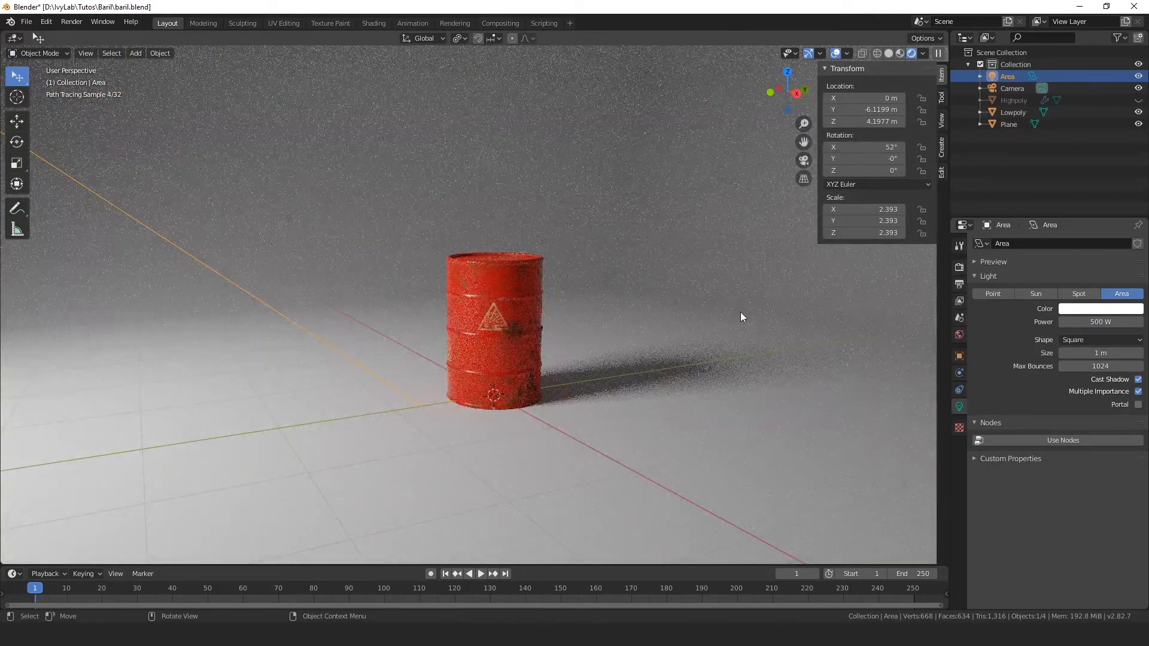
click(1101, 309)
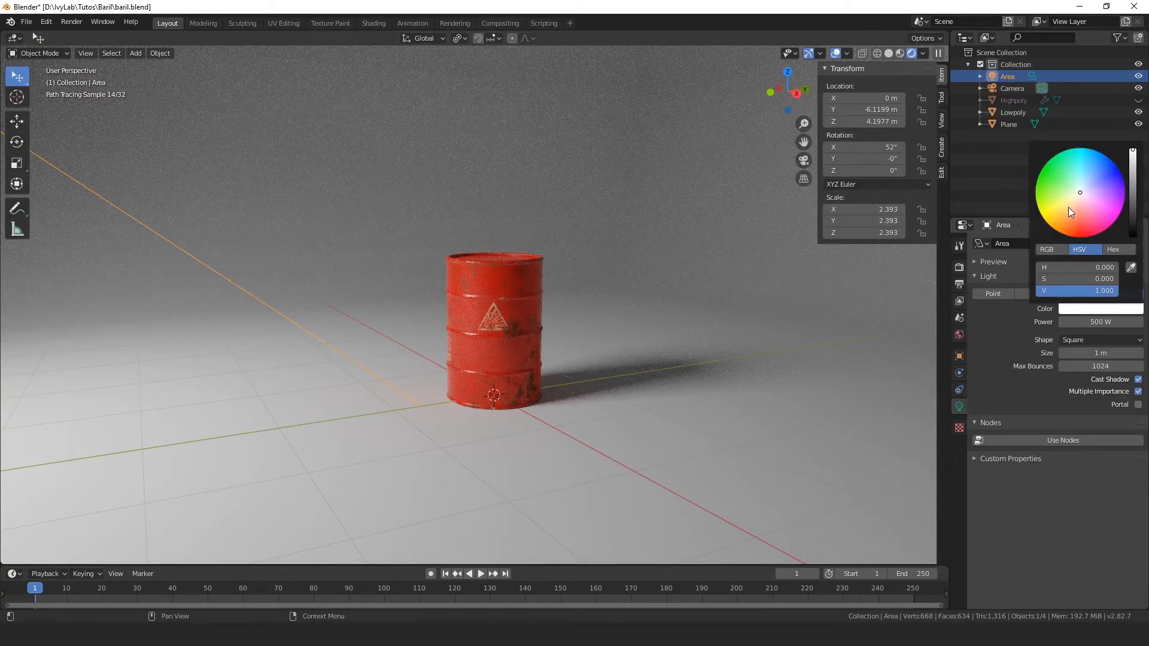
click(1076, 195)
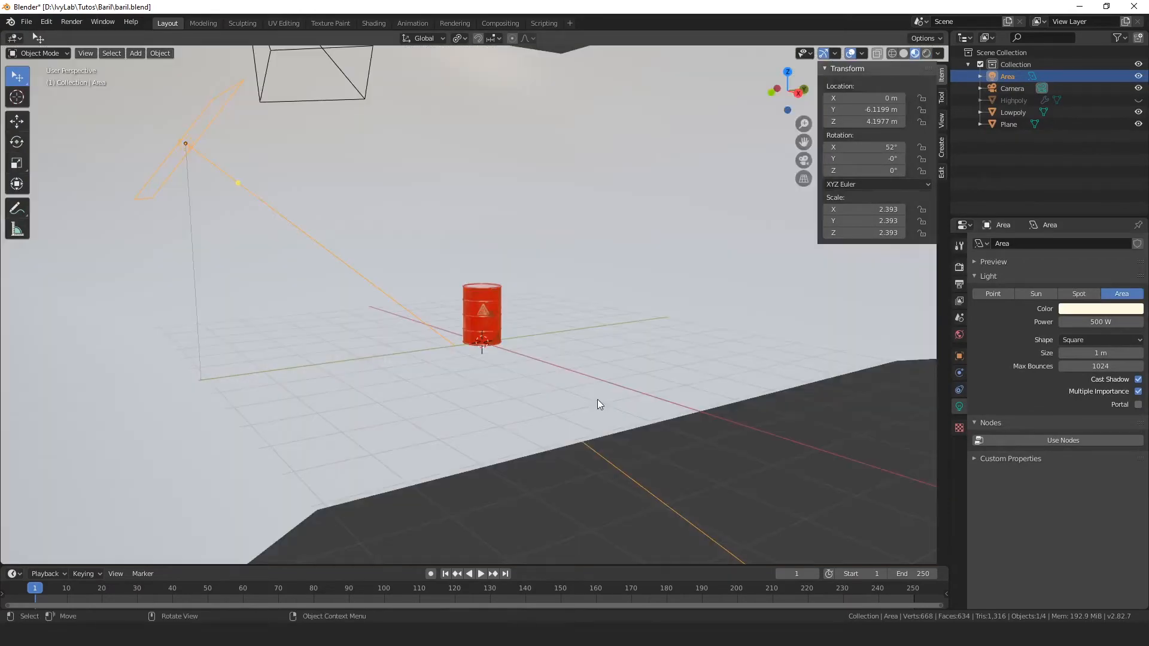
Step: Return the viewport to Material Preview and duplicate the area light in place
middle_drag(597, 400, 477, 277)
click(206, 156)
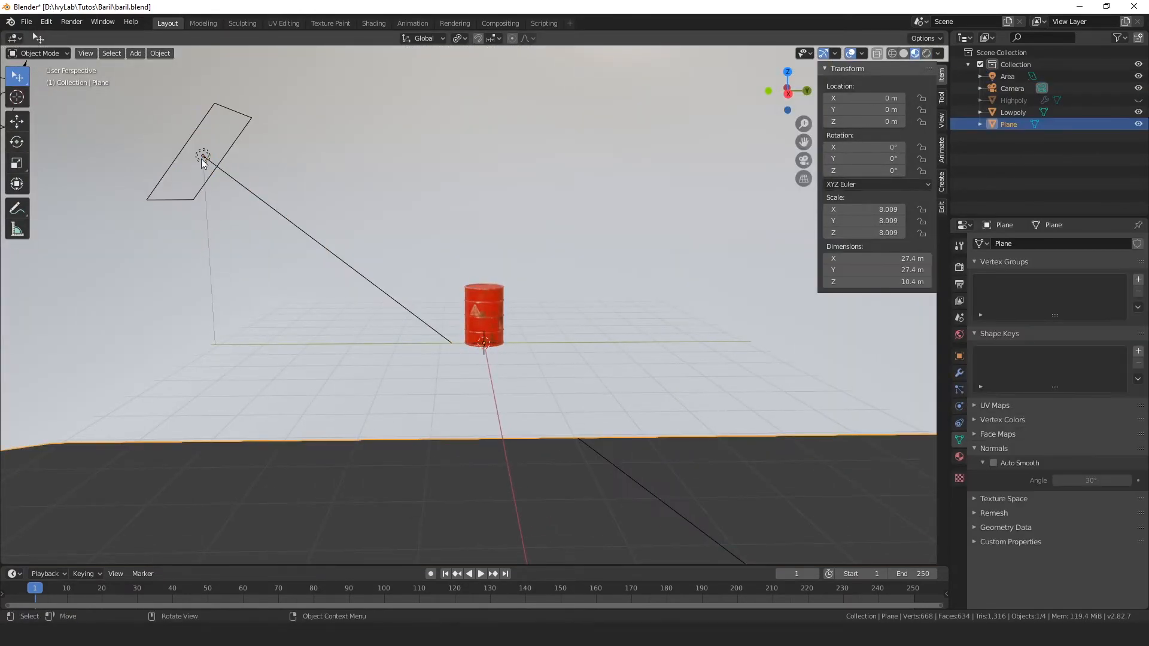
click(208, 156)
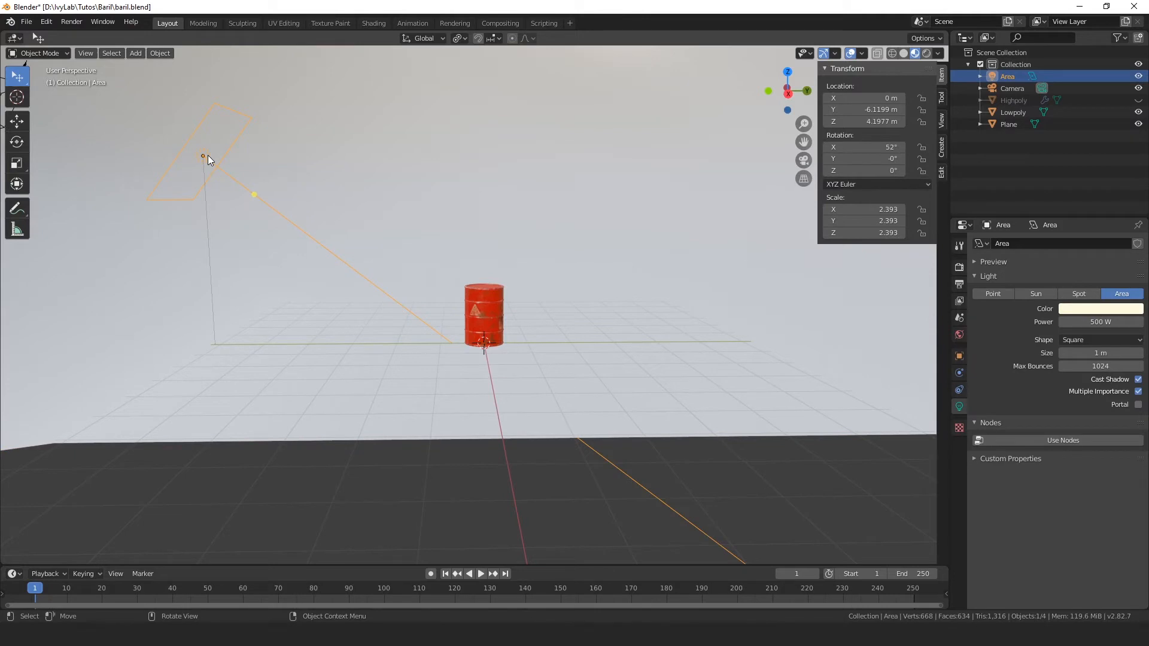
key(shift+d)
right_click(207, 156)
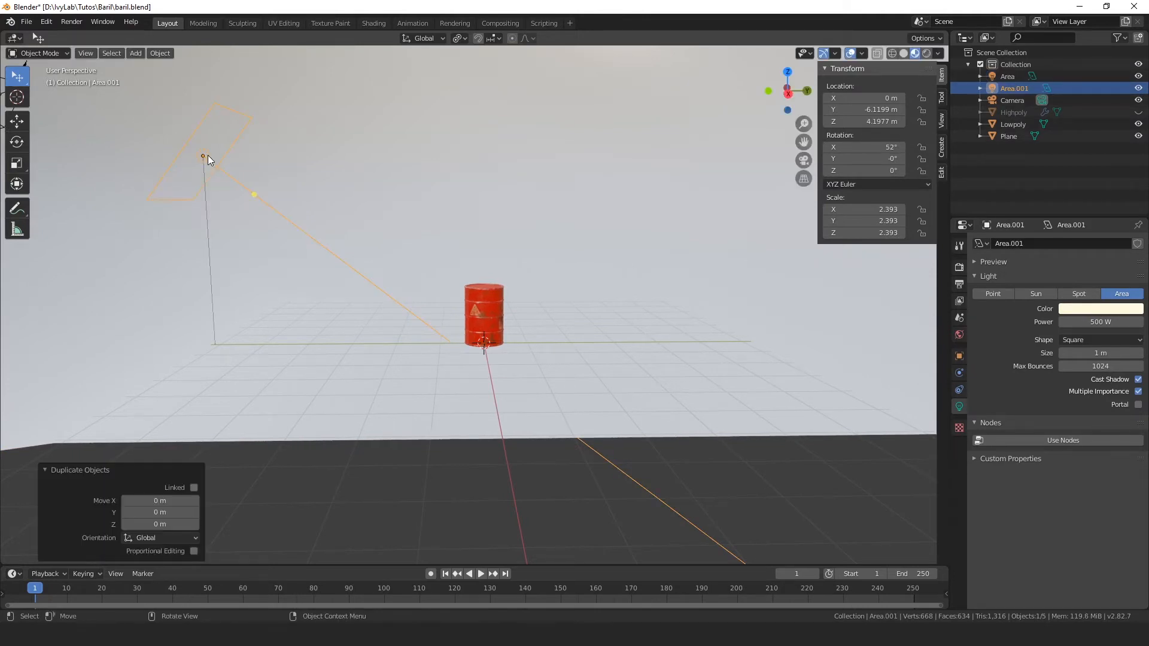
Step: Move the duplicated area light about 7.3 m along Y and rotate it about 144° around the global Z axis
key(g)
key(y)
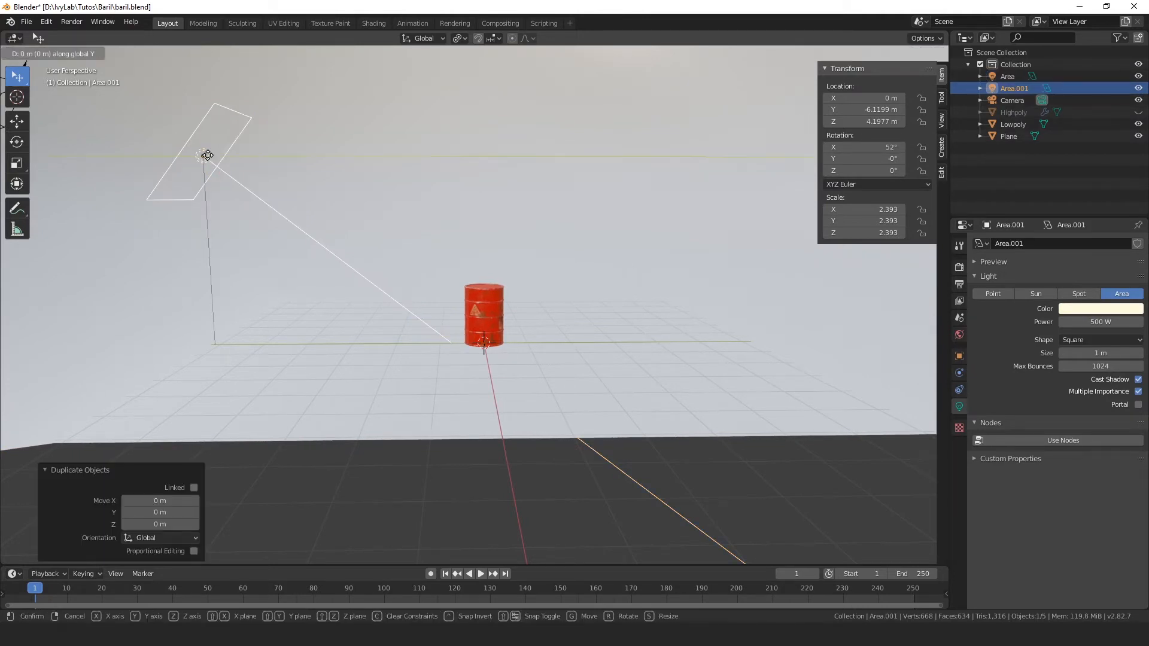
click(542, 225)
scroll(539, 221, down, 4)
middle_drag(537, 203, 533, 313)
key(r)
key(z)
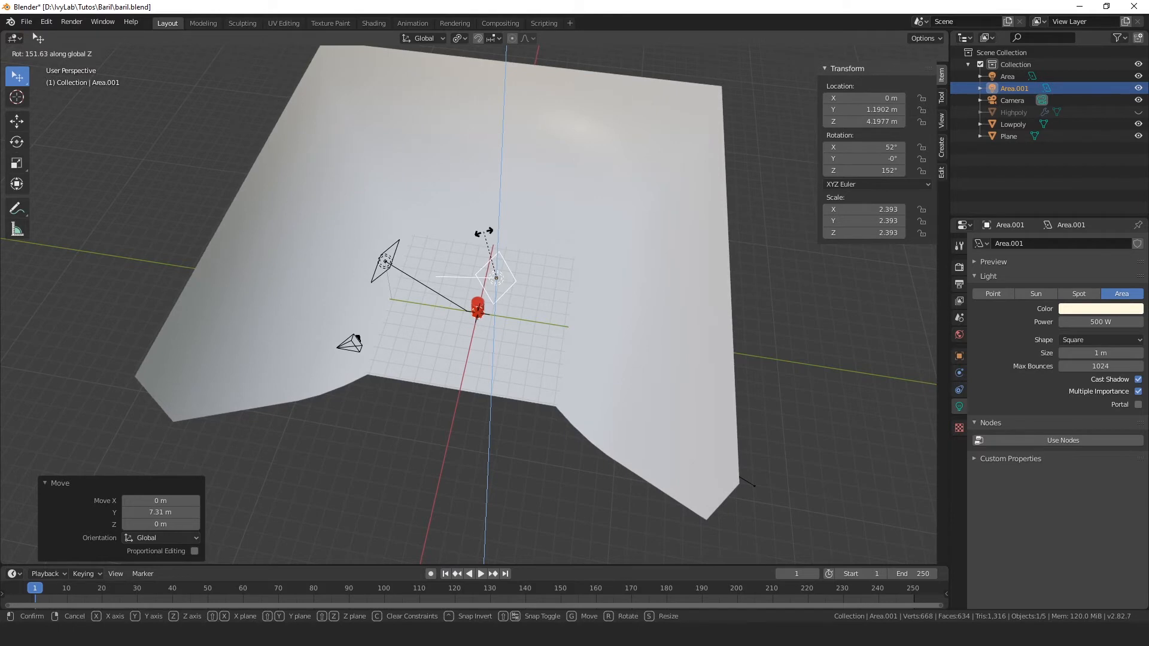
click(490, 235)
Step: Shift the duplicated light about 4.1 m in X and 5.1 m in Y from the top view, and raise it about 2.2 m
key(KP_7)
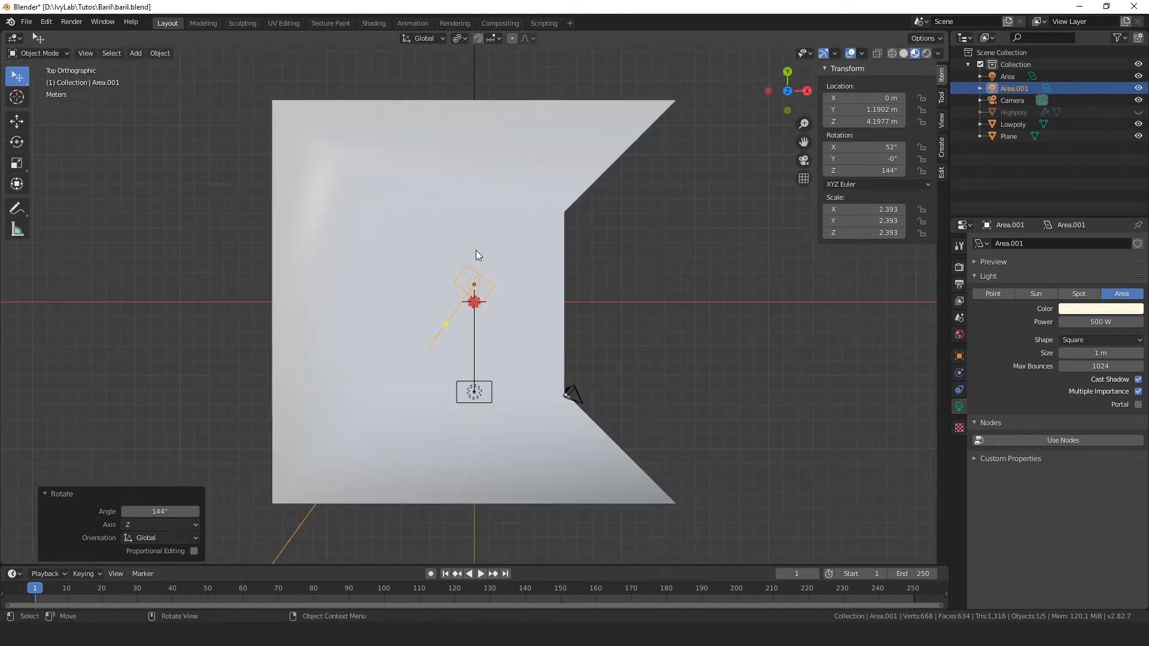
key(g)
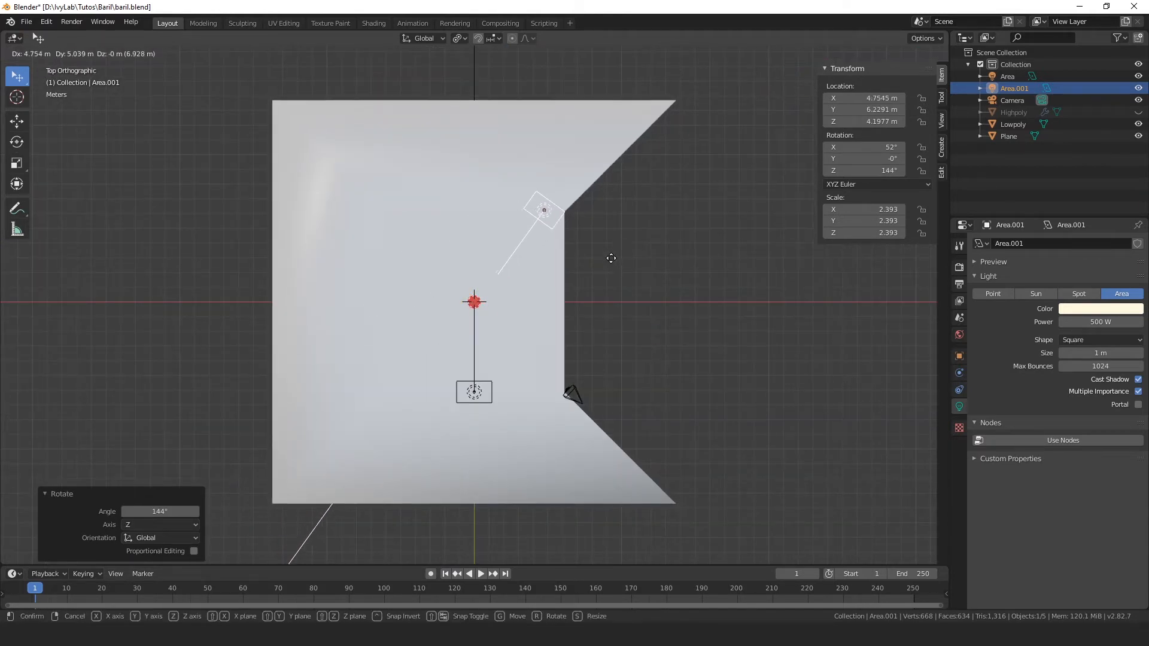
click(601, 258)
middle_drag(595, 322, 591, 235)
key(g)
key(z)
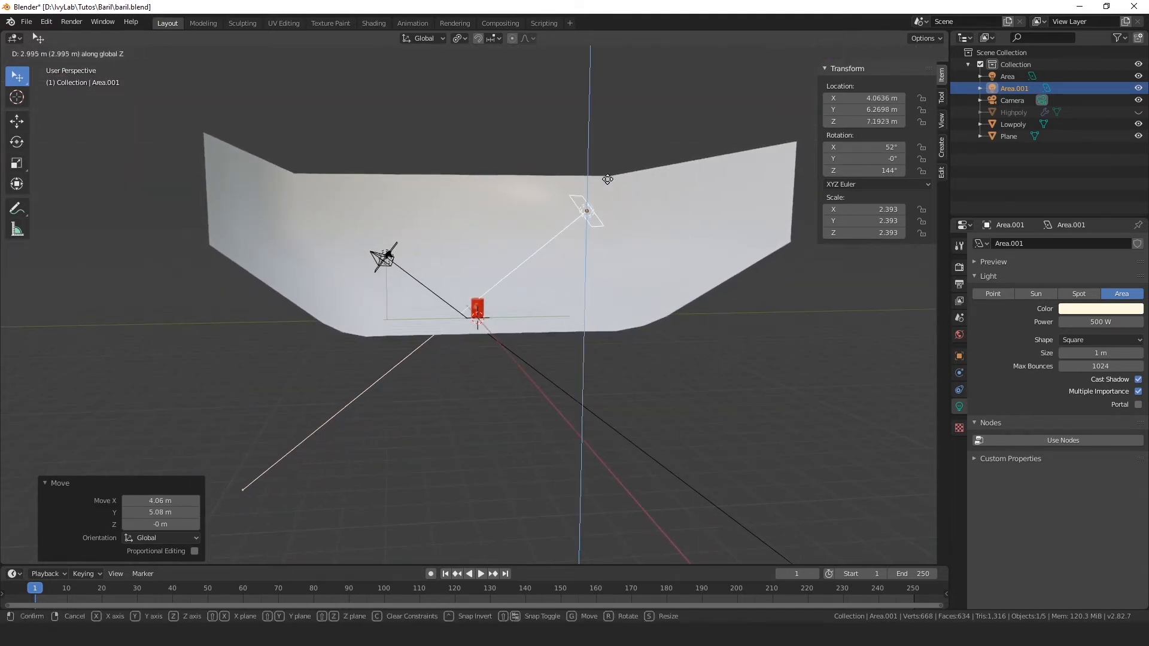
click(621, 203)
Step: Show the barrel in the rendered preview and give the second area light a pale blue-violet color
middle_drag(620, 203, 615, 257)
scroll(615, 258, up, 4)
middle_drag(566, 337, 600, 319)
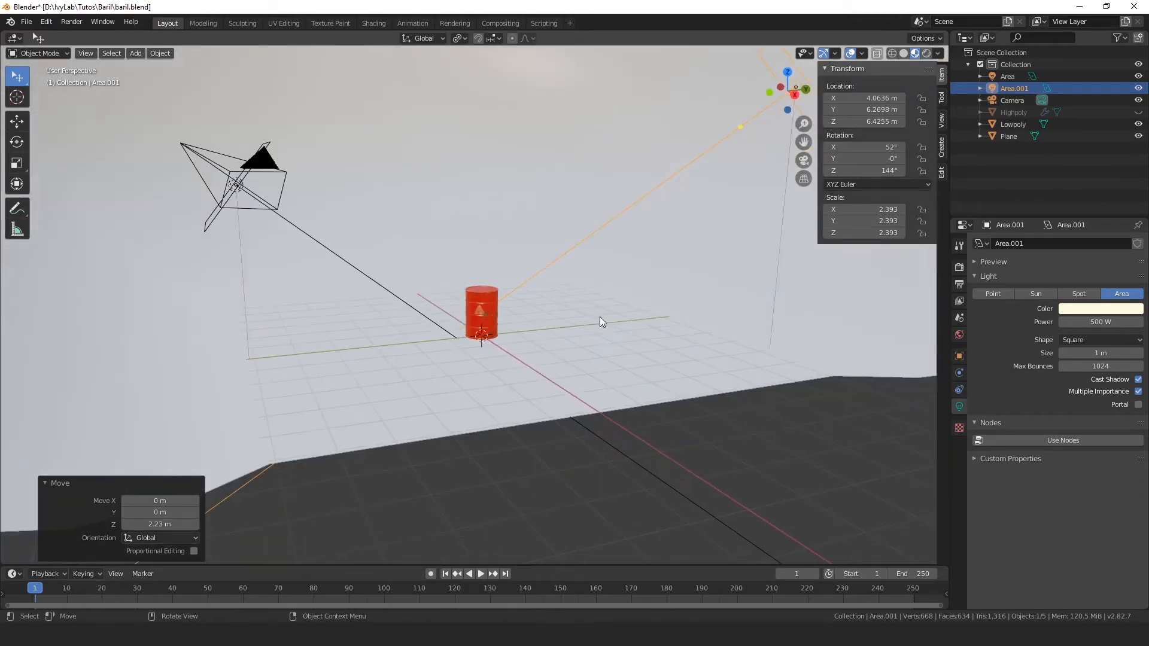
scroll(592, 320, up, 2)
key(z)
click(590, 276)
scroll(622, 319, up, 3)
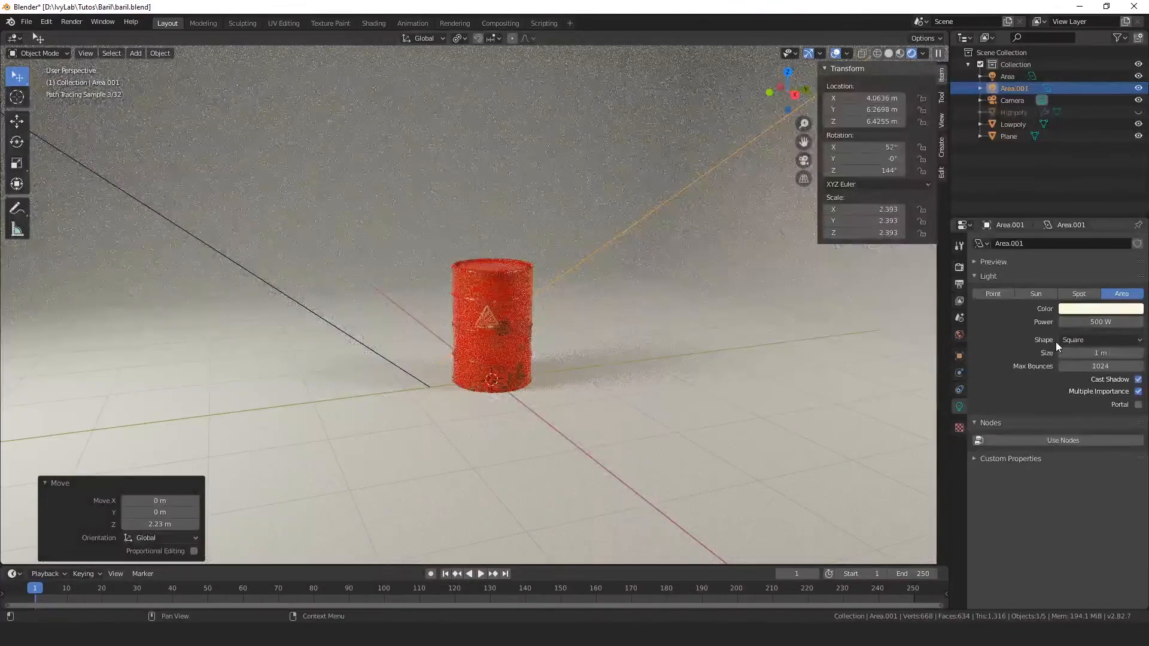
click(1093, 309)
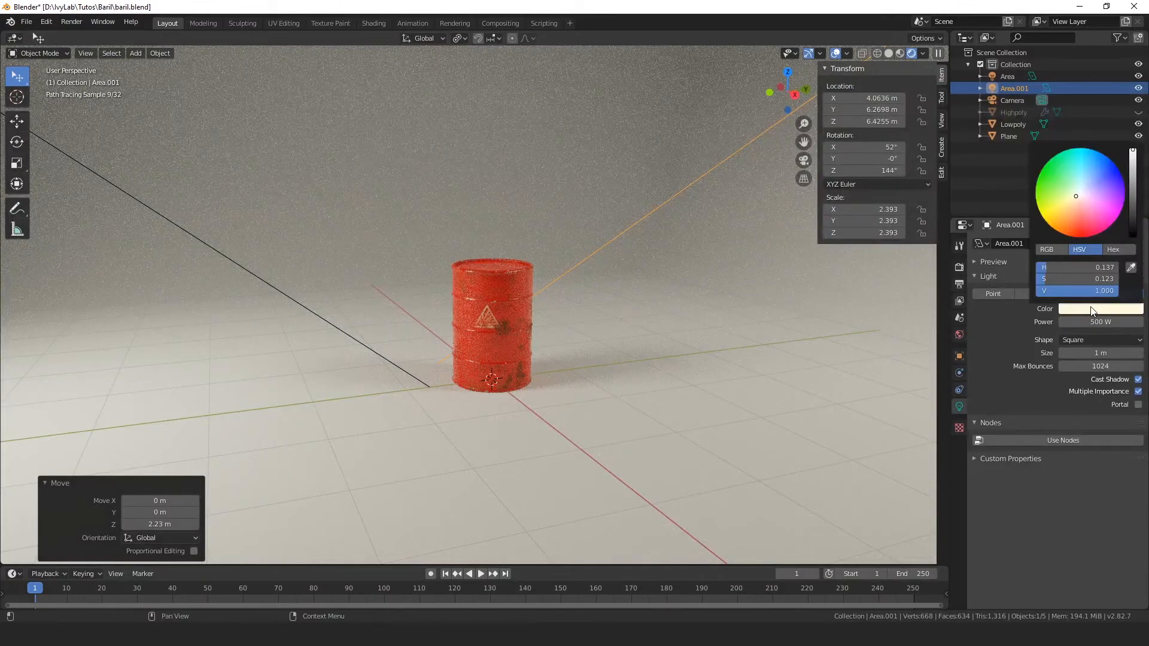
drag(1100, 182, 1091, 184)
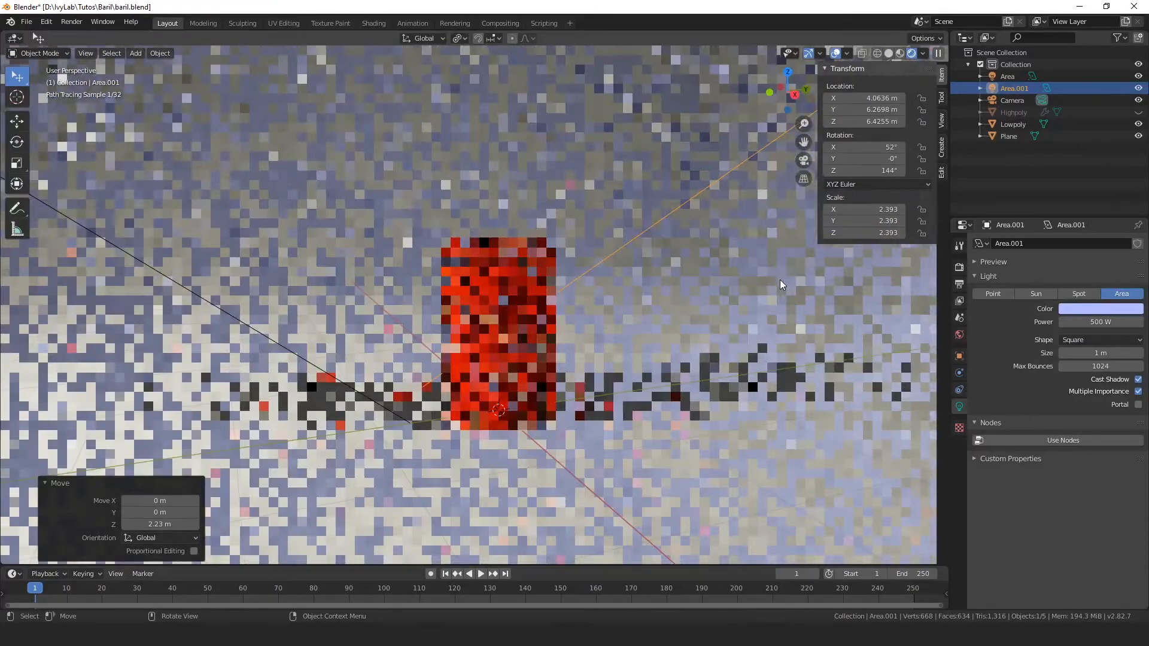
Step: Select the backdrop plane and darken its material's base color to a dark gray
middle_drag(781, 279, 739, 321)
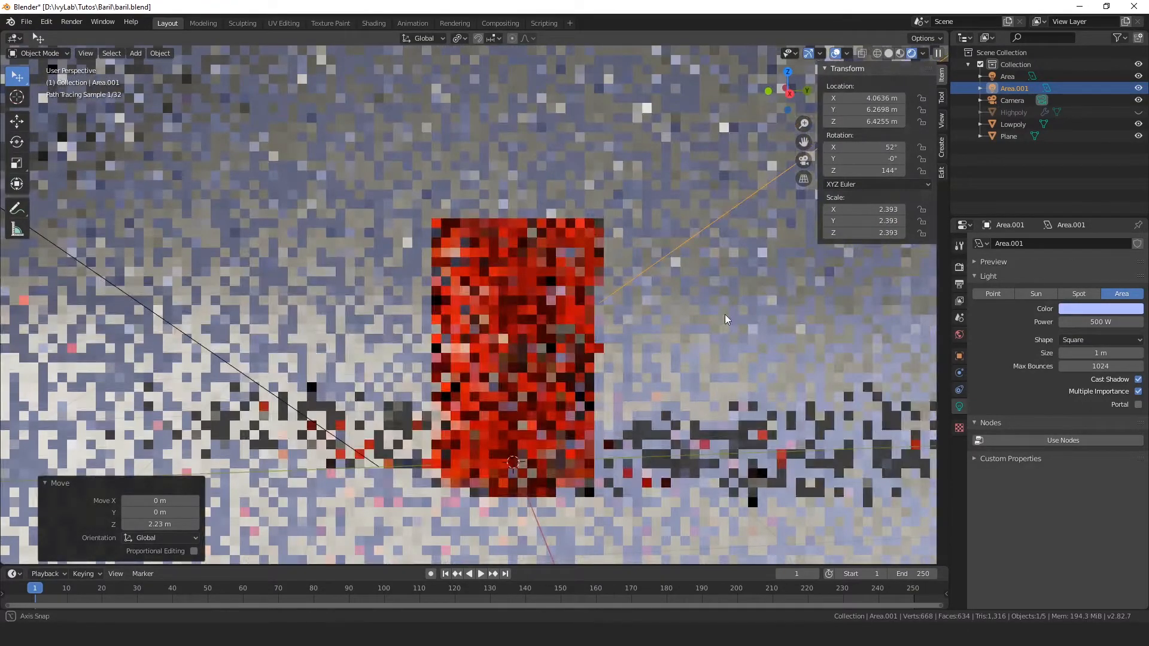
middle_drag(724, 315, 673, 299)
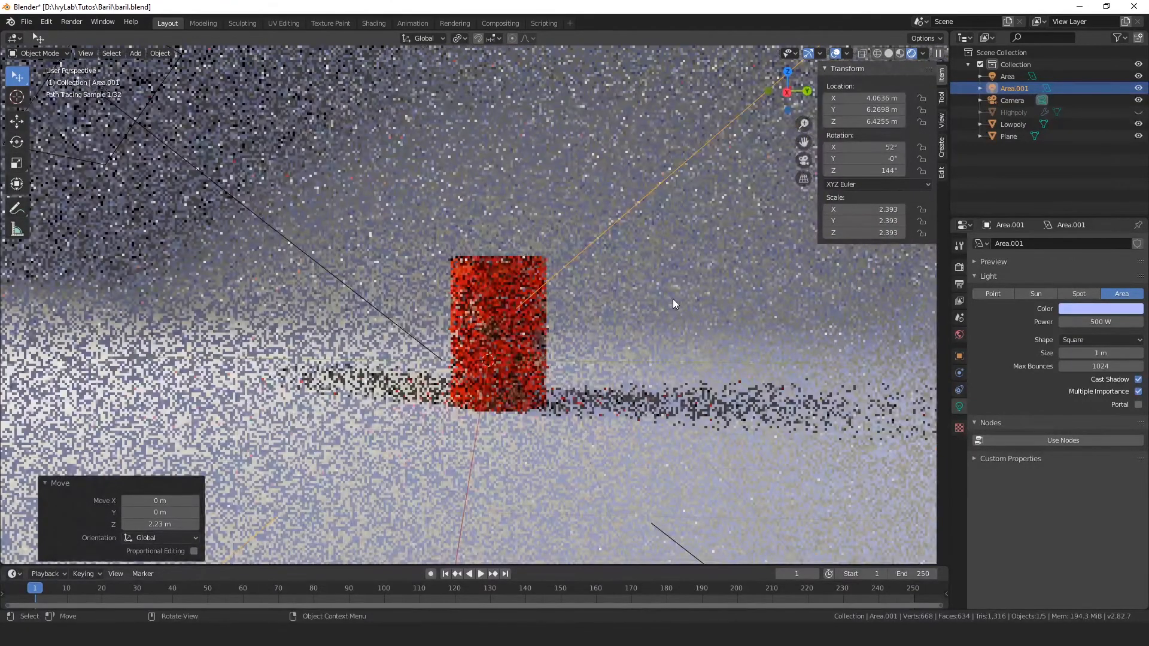
scroll(673, 299, down, 3)
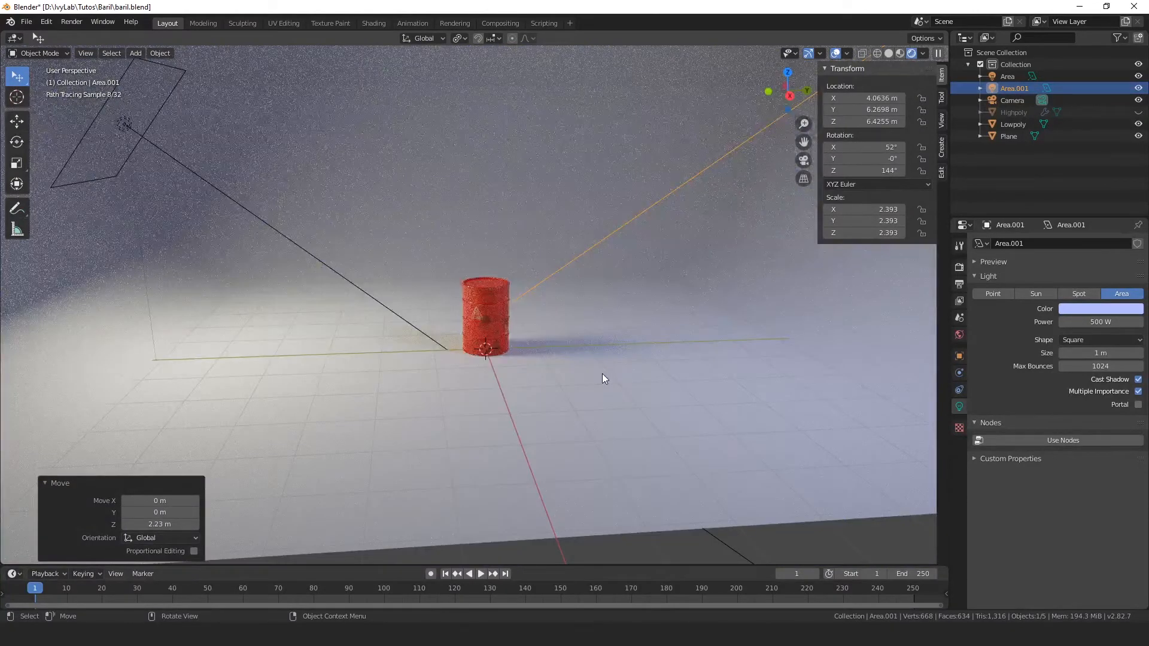
click(603, 374)
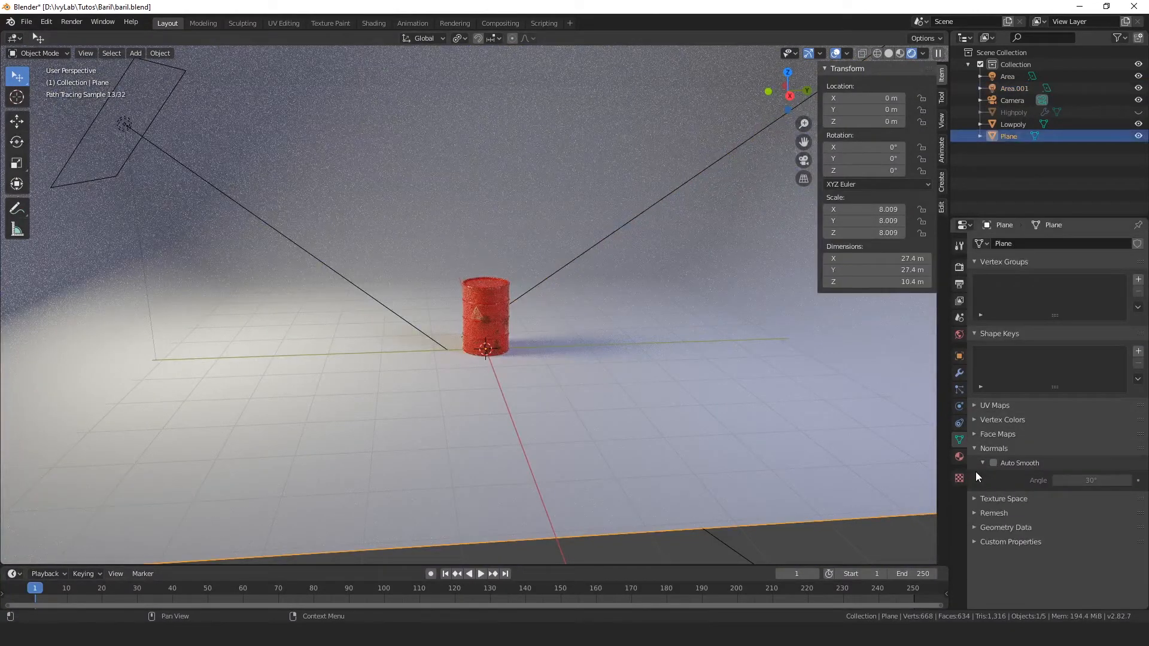
click(959, 456)
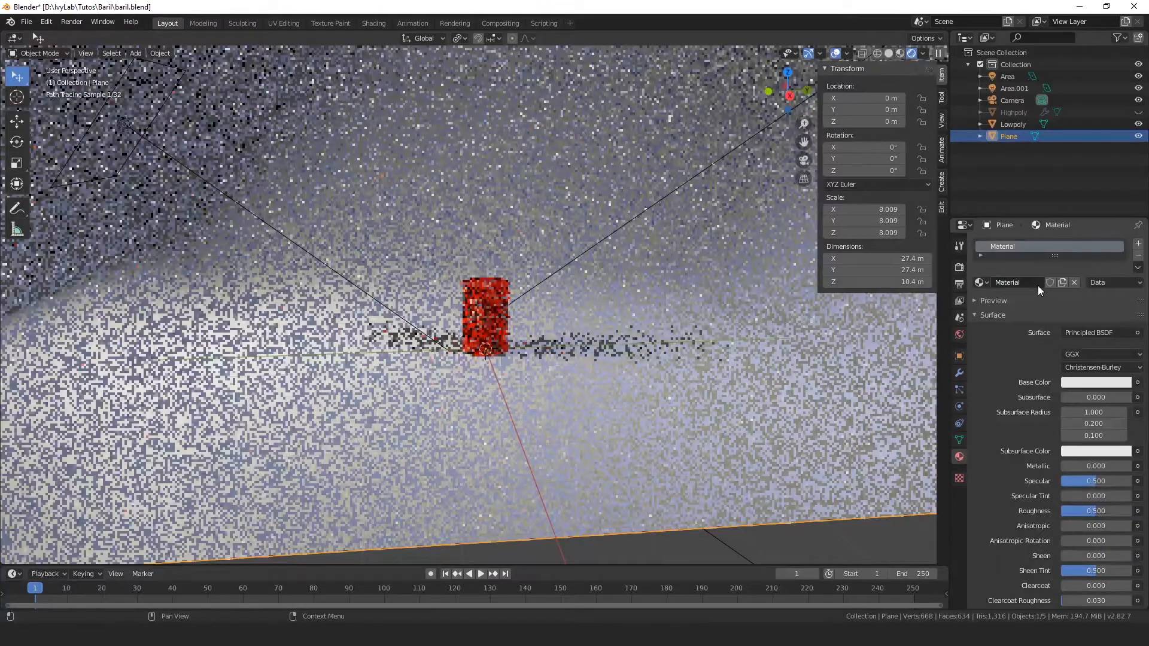
click(1096, 381)
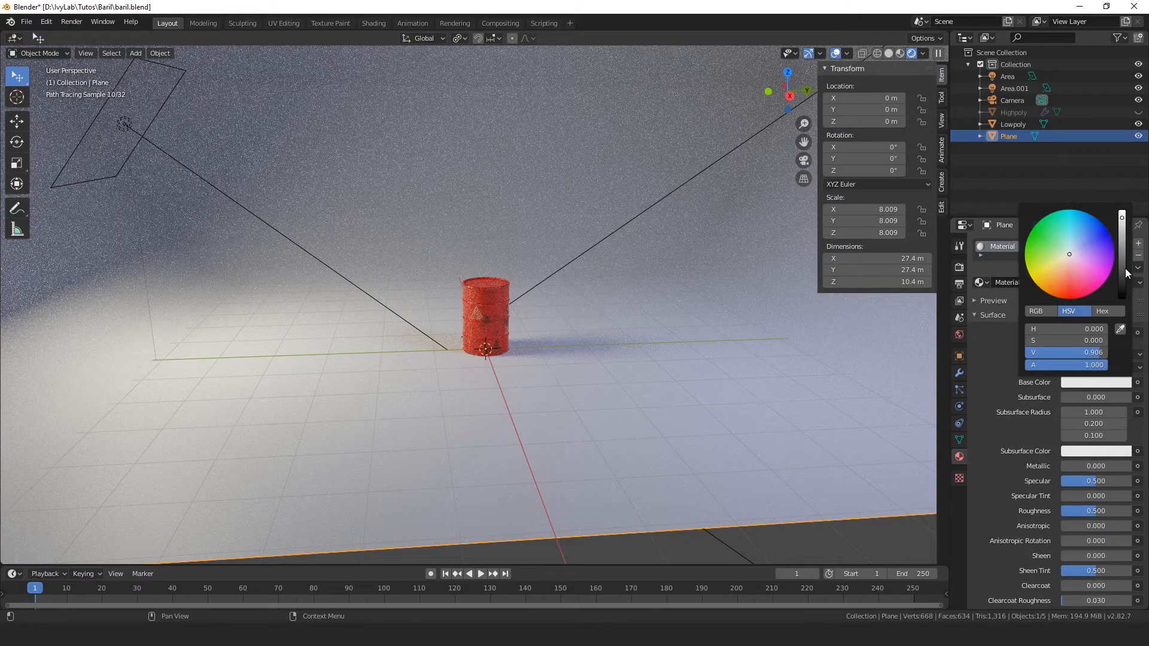
click(1124, 268)
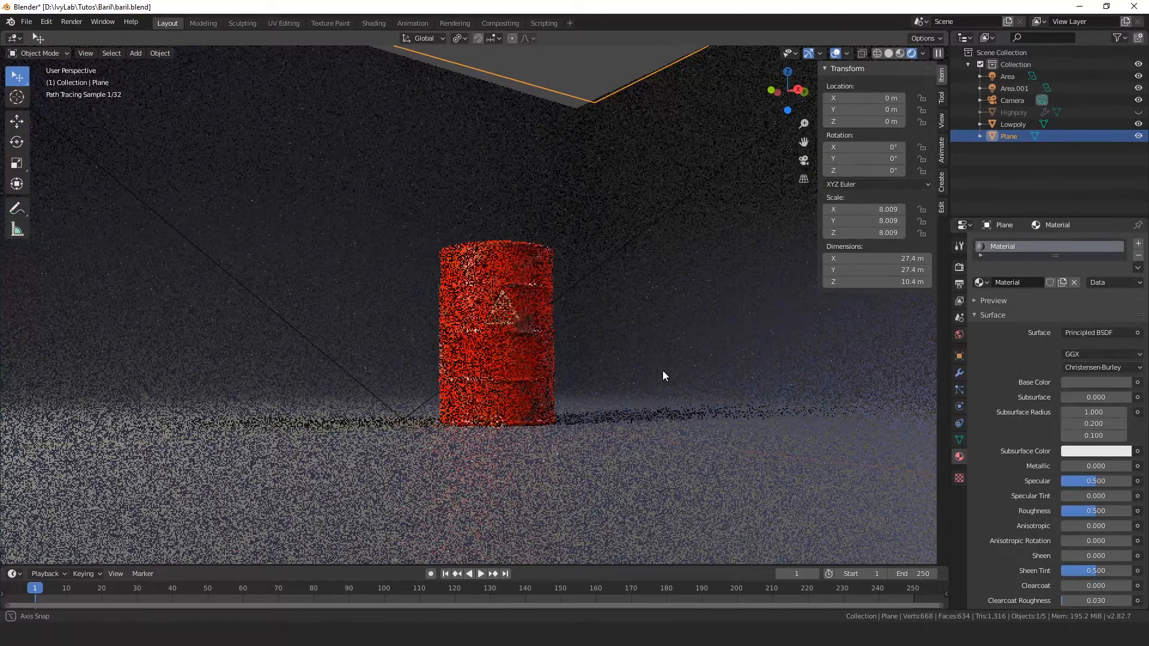
middle_drag(663, 371, 696, 379)
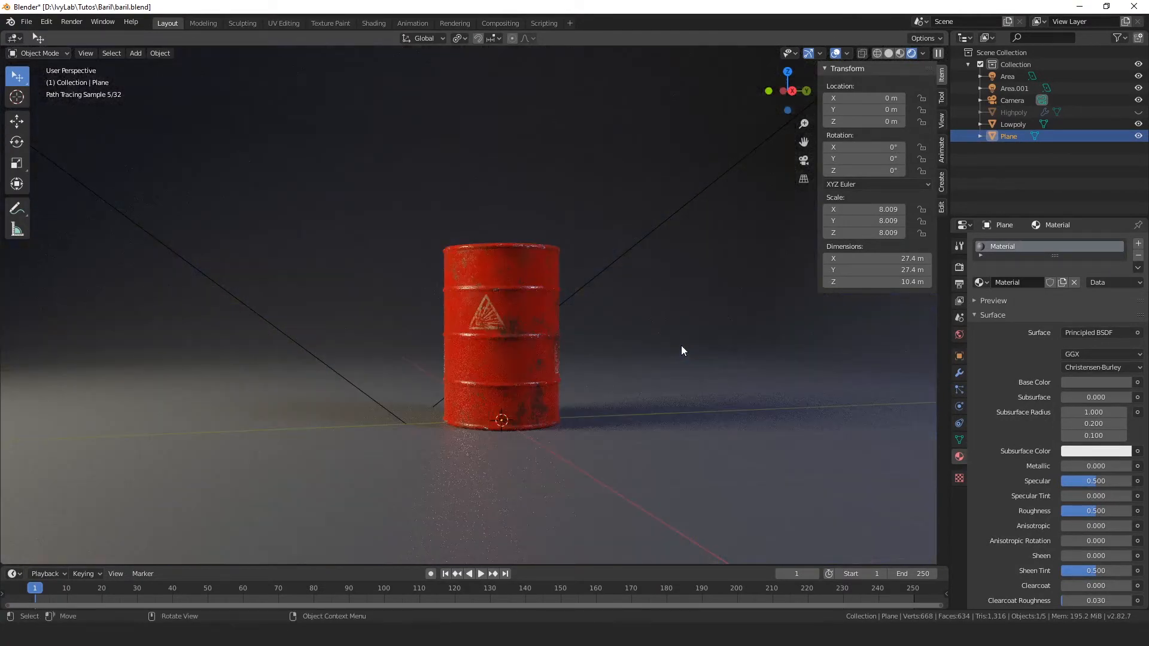
Step: Return to Solid shading, duplicate the first, warm area light, and move the copy about 6.1 m along Y
key(z)
scroll(682, 320, down, 5)
middle_drag(573, 280, 479, 324)
scroll(479, 323, down, 3)
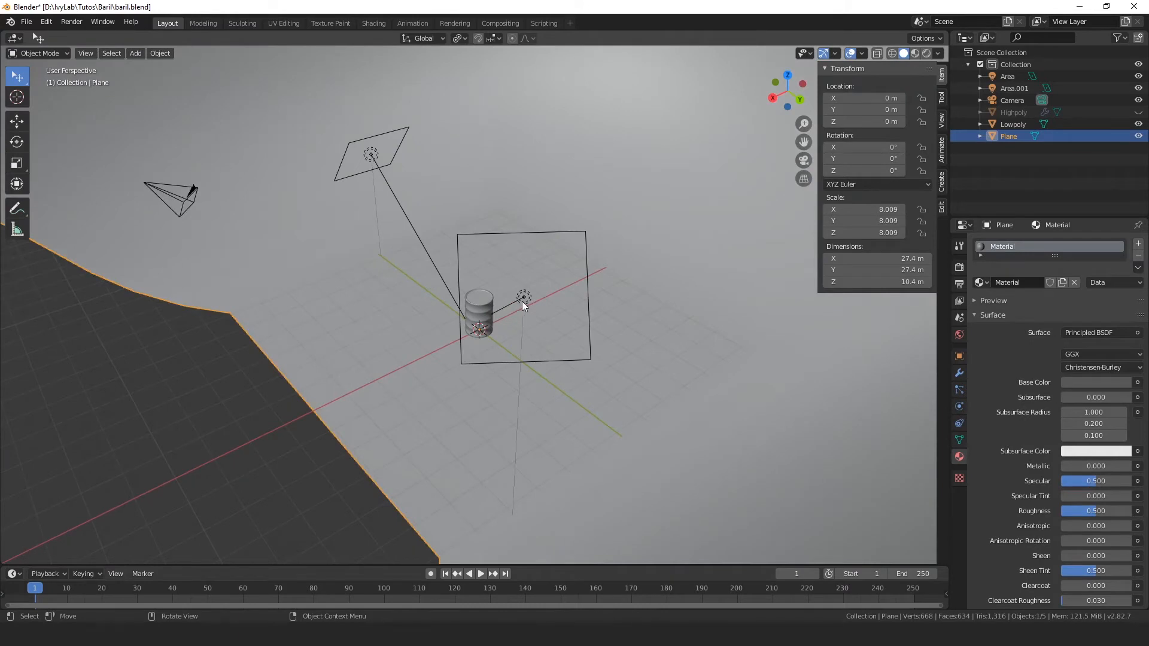
click(371, 157)
middle_drag(375, 165, 543, 327)
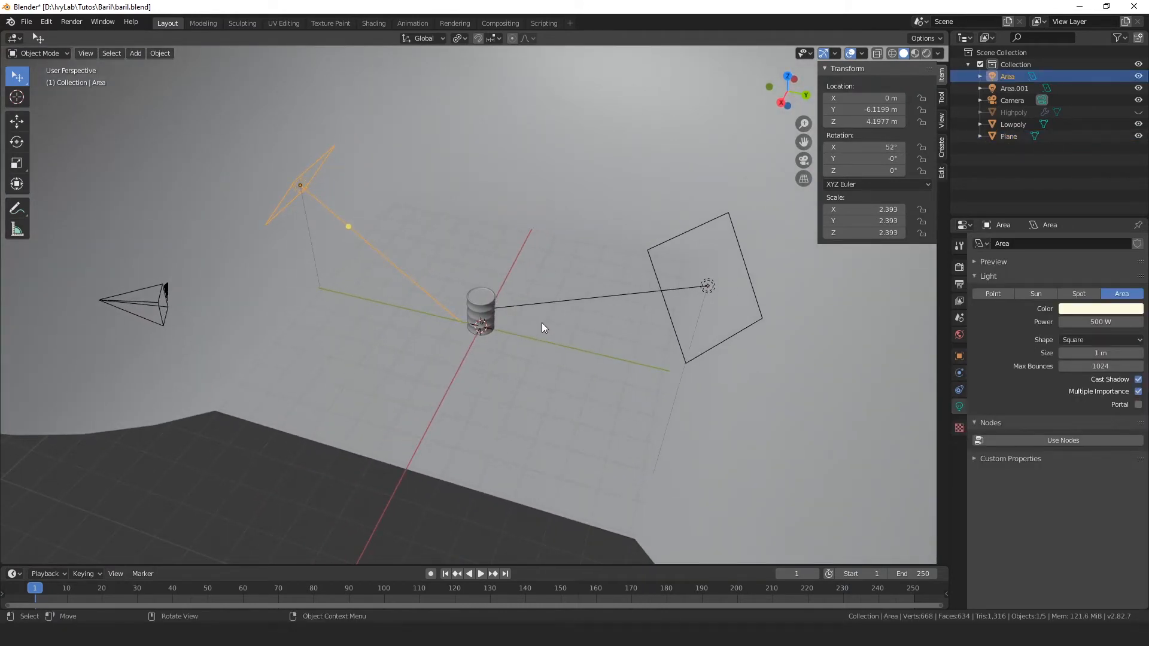
key(shift)
key(shift+d)
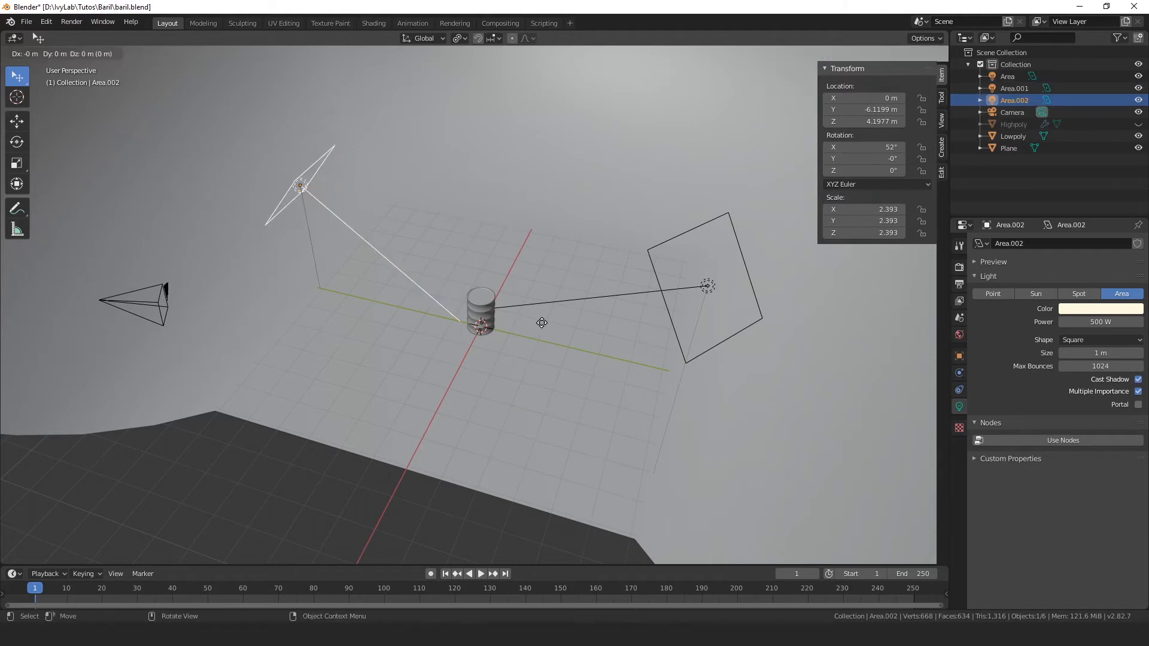
key(y)
click(717, 386)
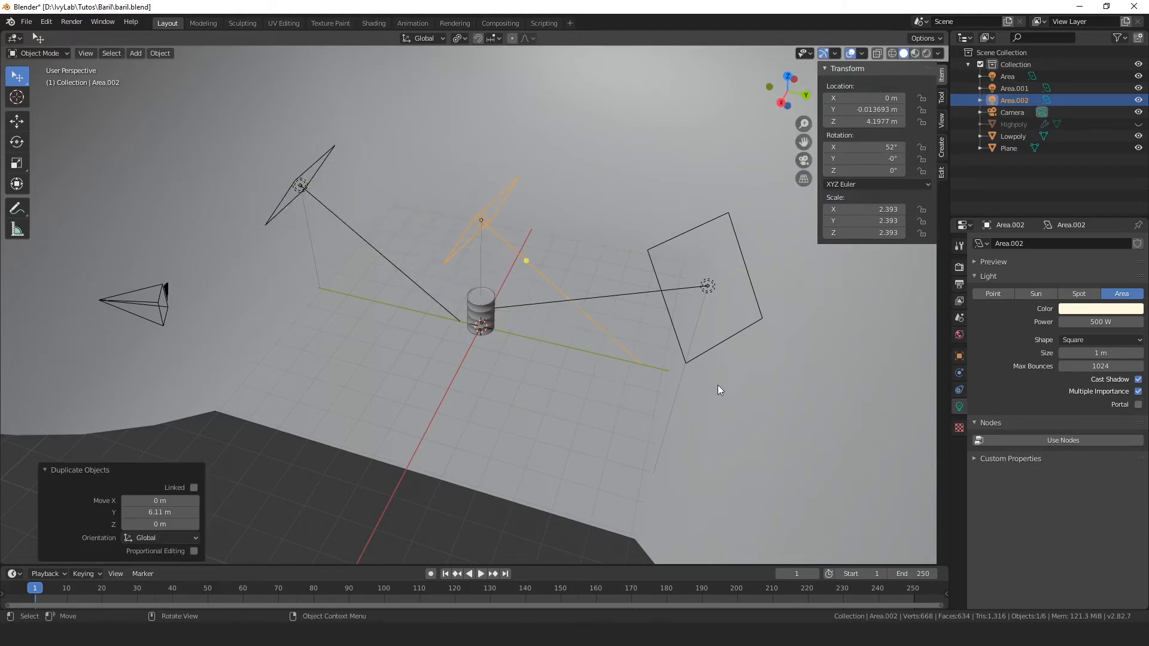
Step: Rotate the new area light around the global Z axis to about -93°
key(r)
key(z)
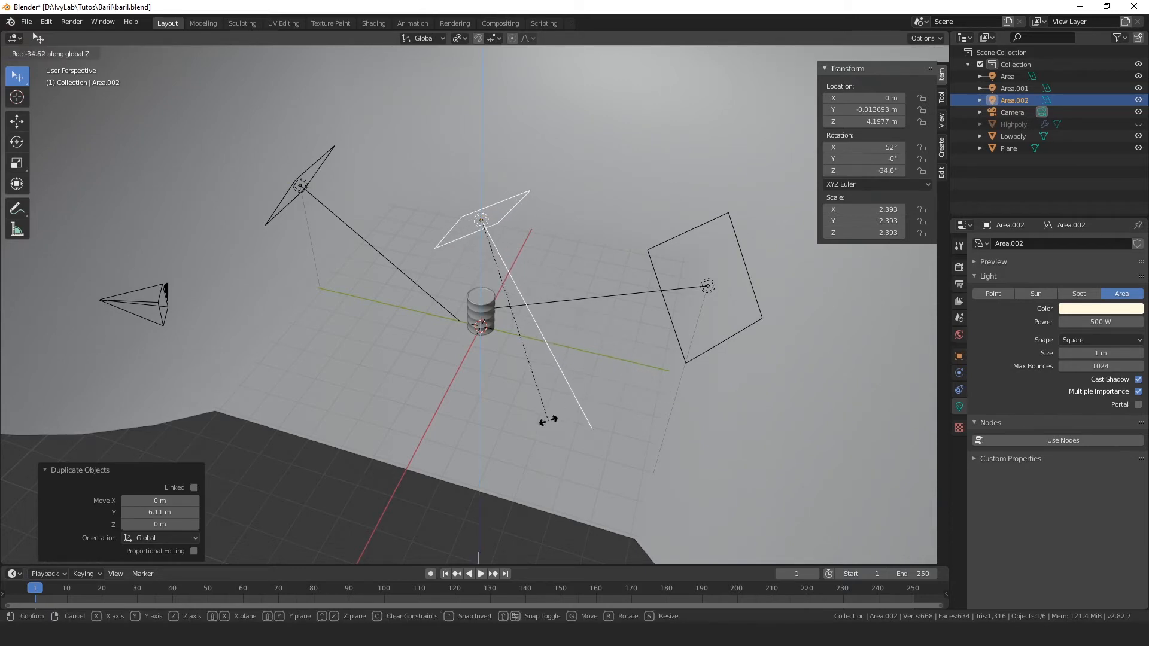
click(564, 305)
middle_drag(563, 301, 590, 380)
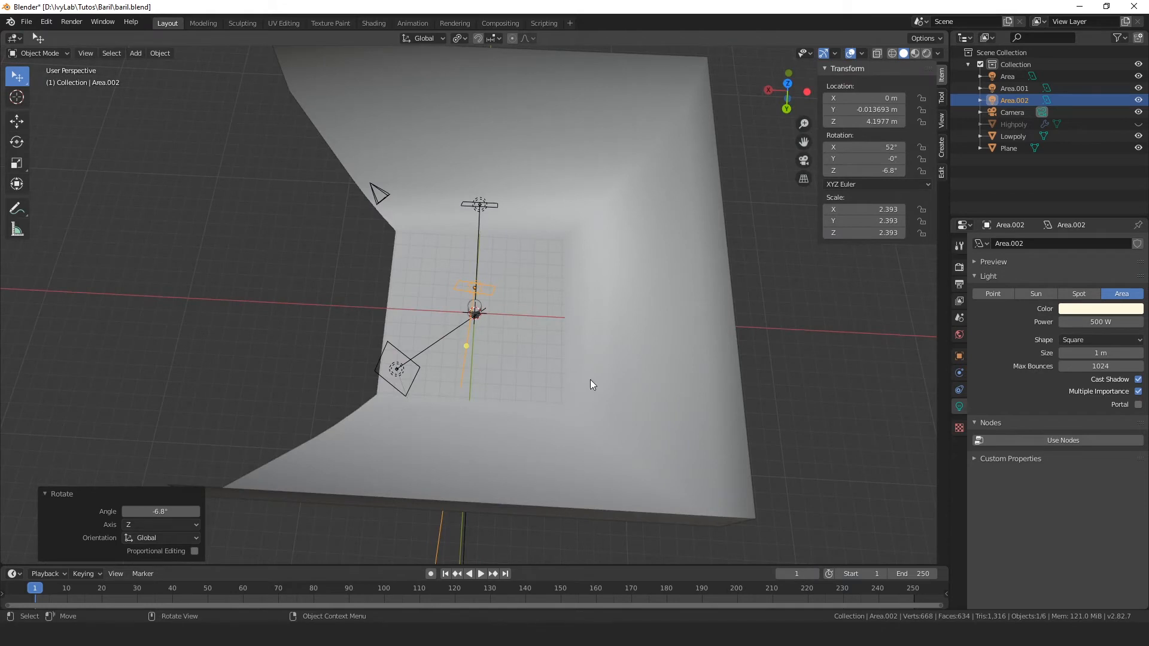
key(r)
key(z)
click(403, 391)
Step: Move the new area light along X to about -3.2 m, behind the barrel
key(g)
key(x)
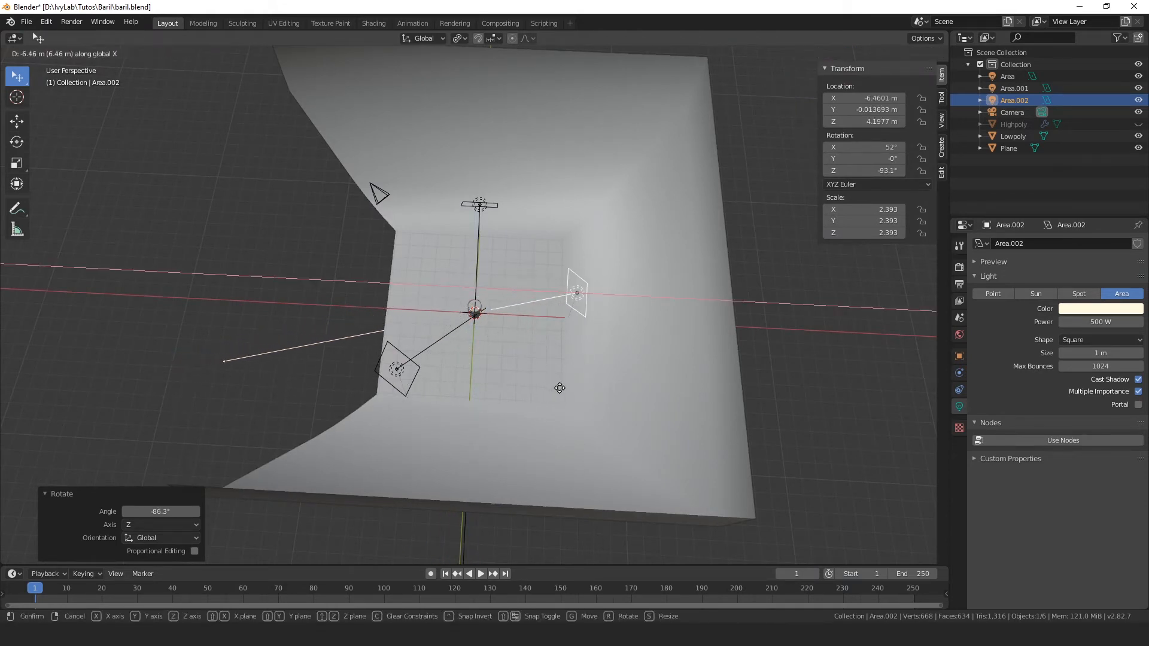
click(558, 390)
middle_drag(559, 389, 393, 272)
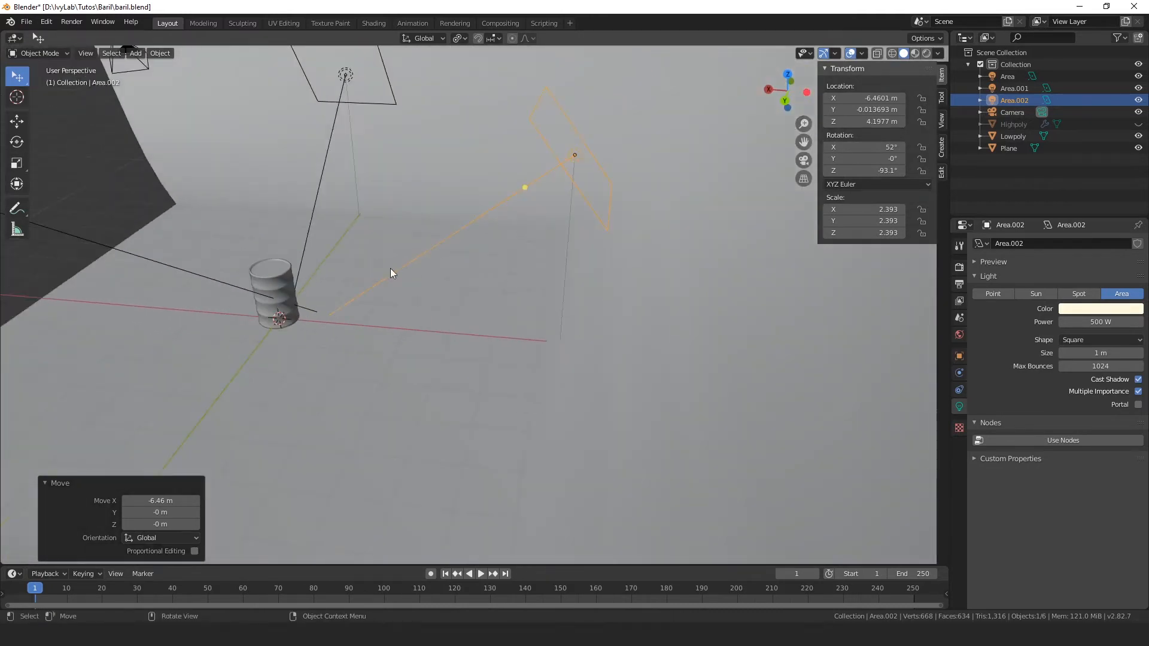
key(g)
key(x)
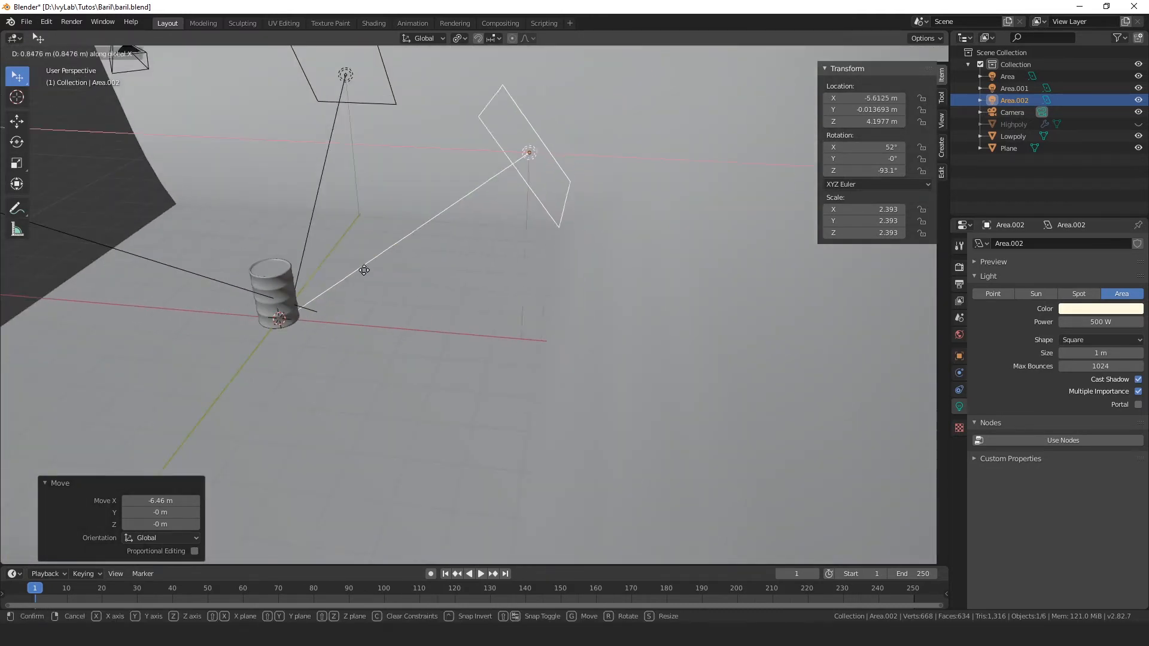
click(251, 267)
Step: Tilt the back light about -31.6° around the global Y axis and lower it about 3.2 m
key(r)
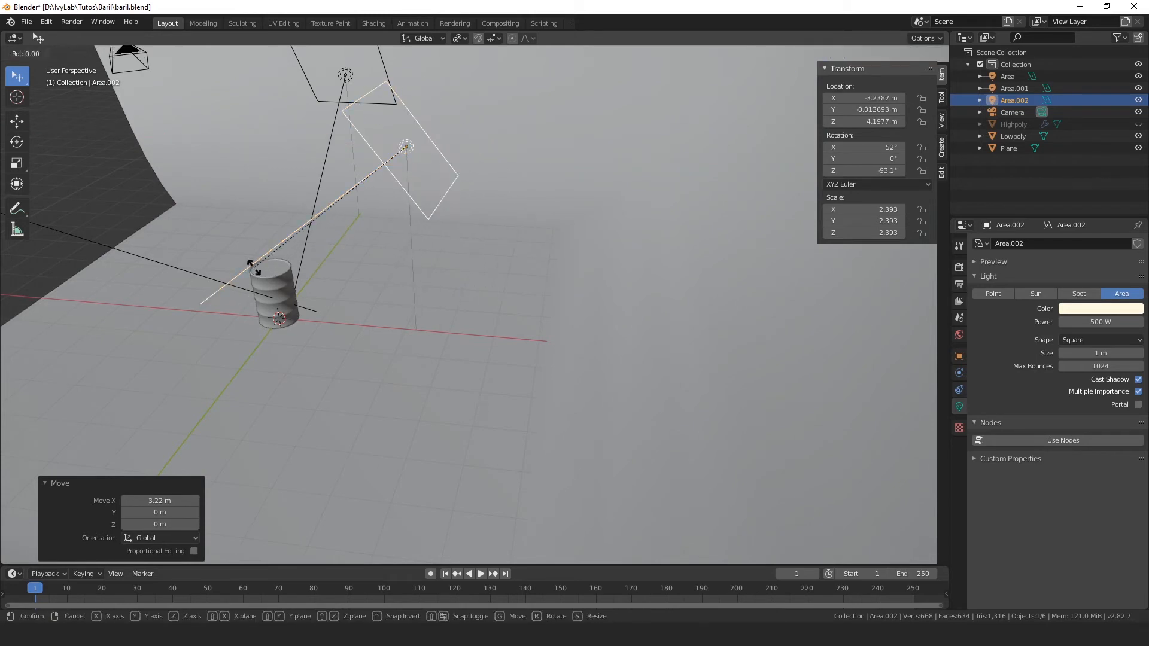
key(y)
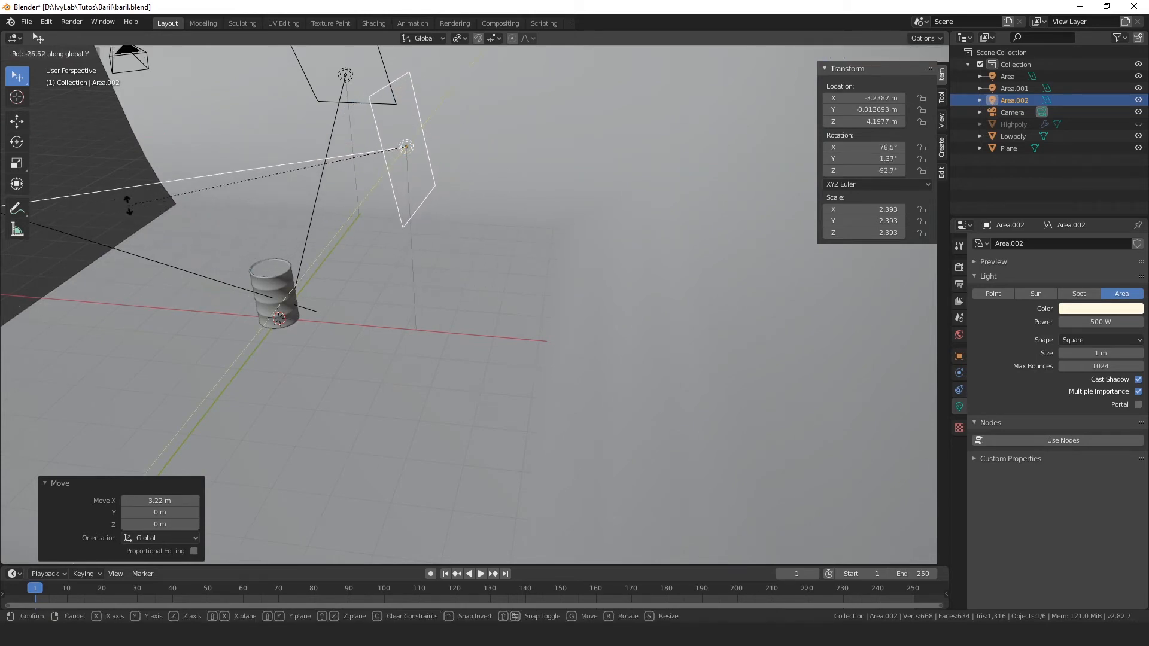
click(110, 182)
key(g)
key(z)
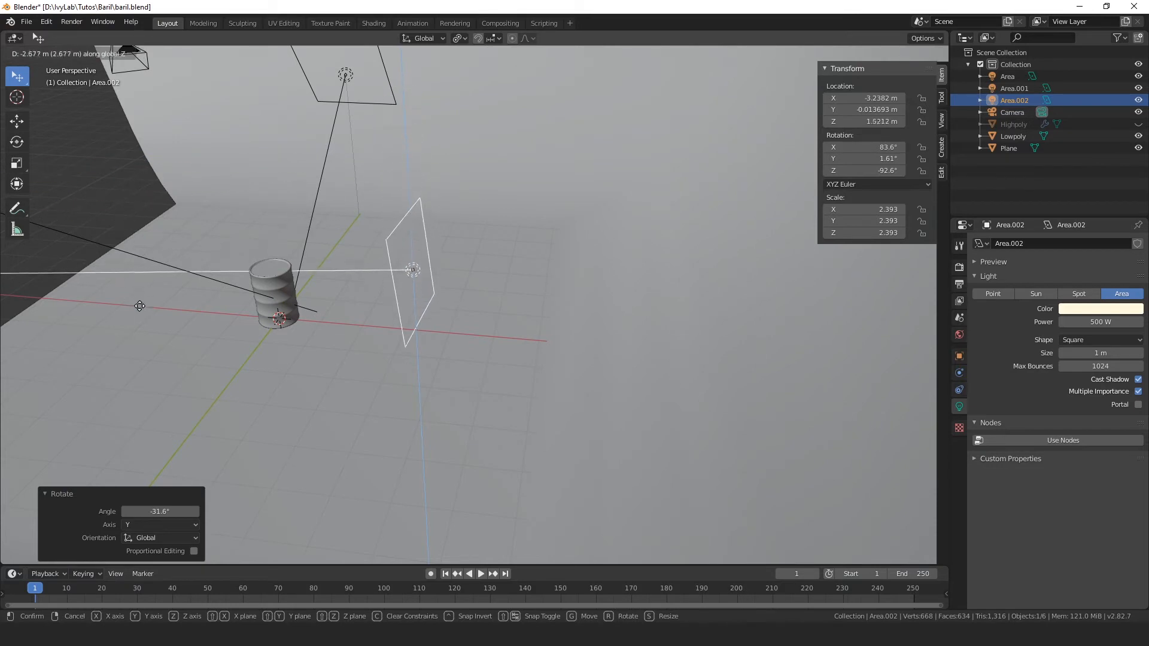
click(147, 324)
middle_drag(155, 332, 526, 330)
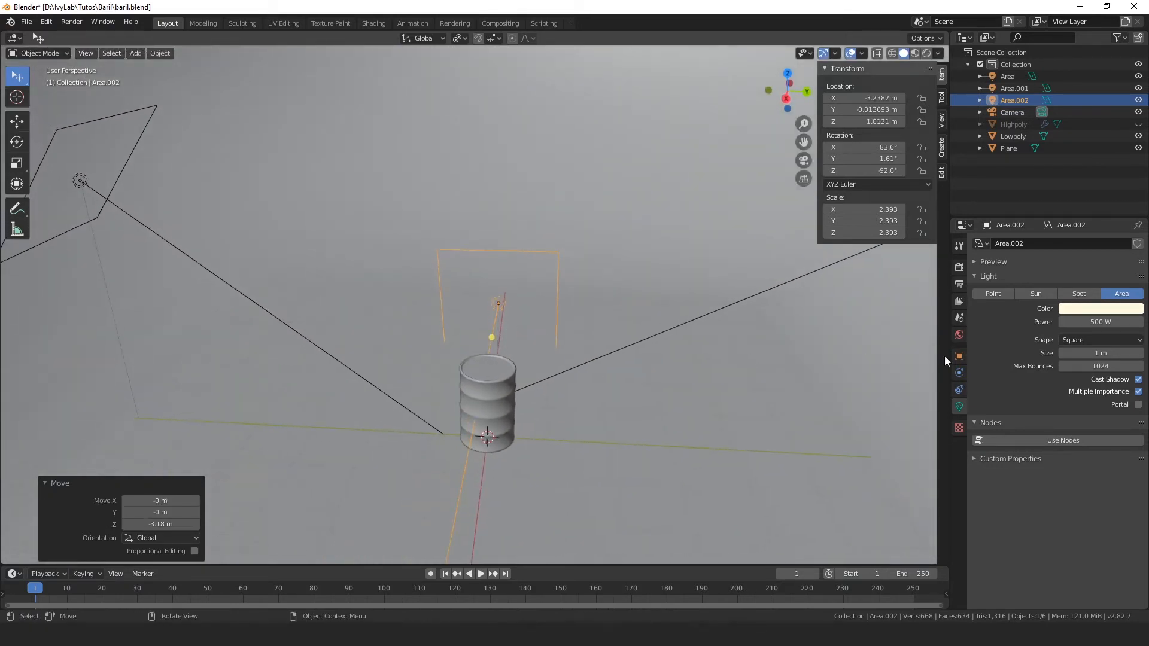
Step: Set the back light's power to 100 W and show the rendered preview
click(1098, 322)
text(100)
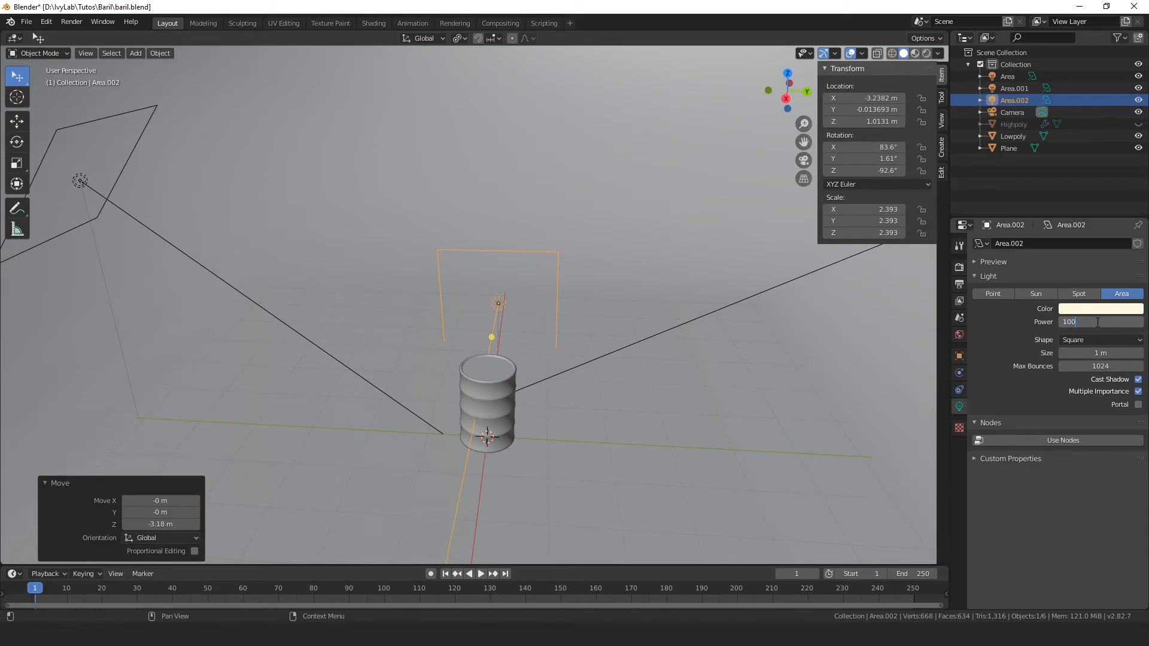
key(Return)
key(z)
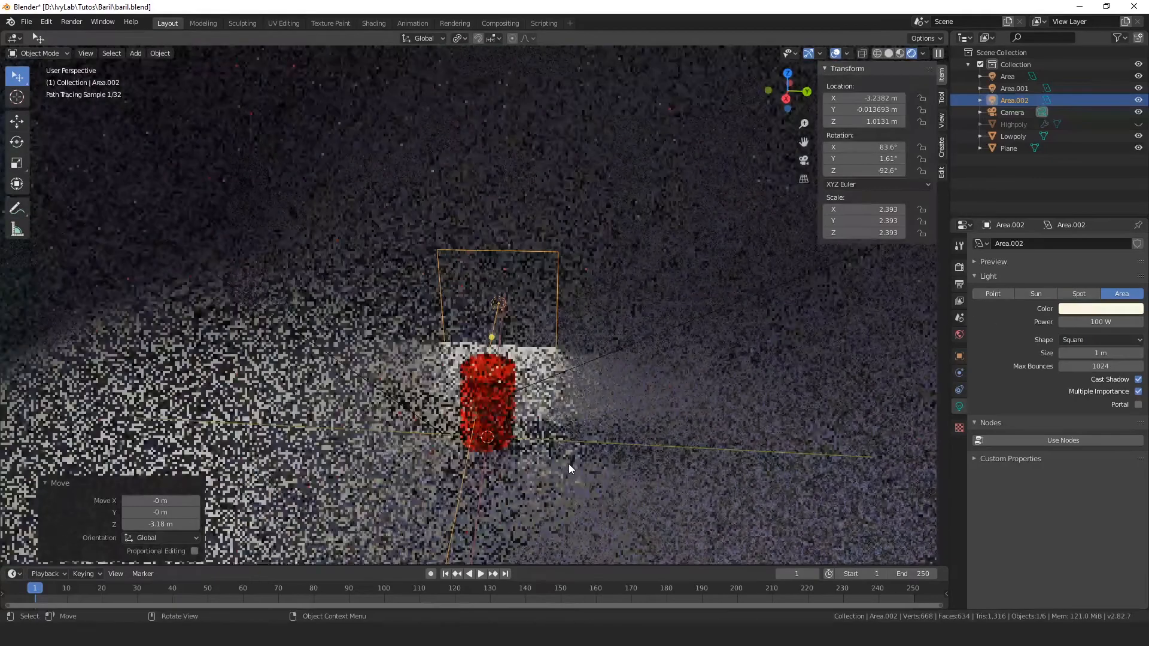
Step: Raise the back area light about 0.7 m along the Z axis
scroll(569, 465, up, 3)
scroll(611, 492, down, 4)
middle_drag(567, 464, 463, 328)
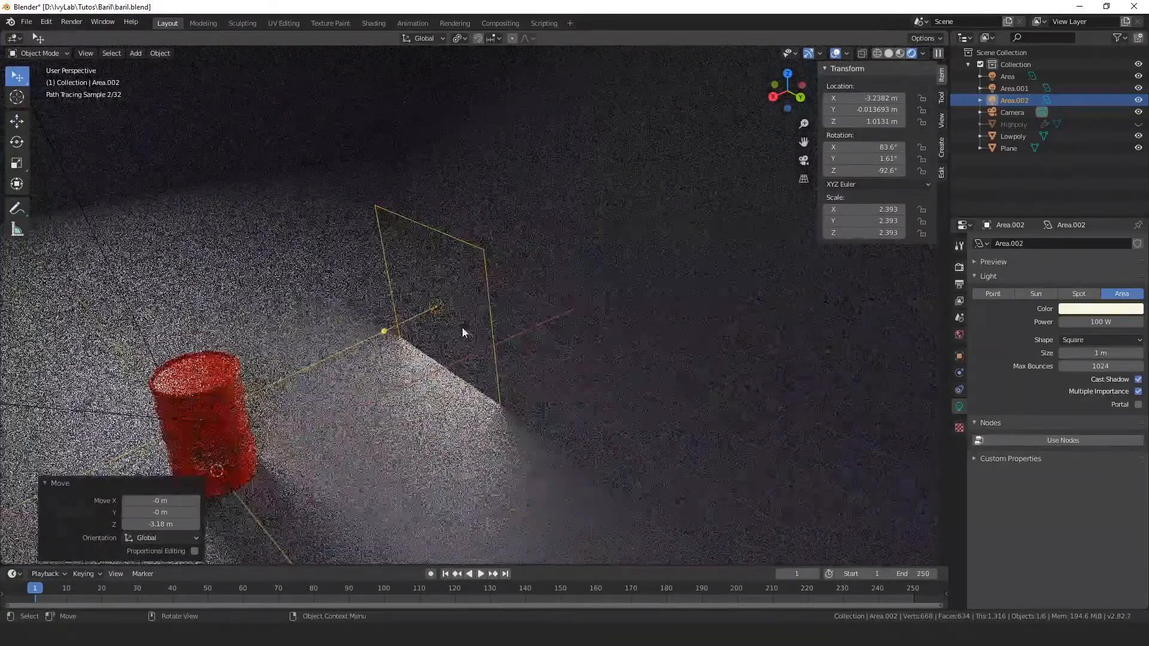
click(441, 302)
key(g)
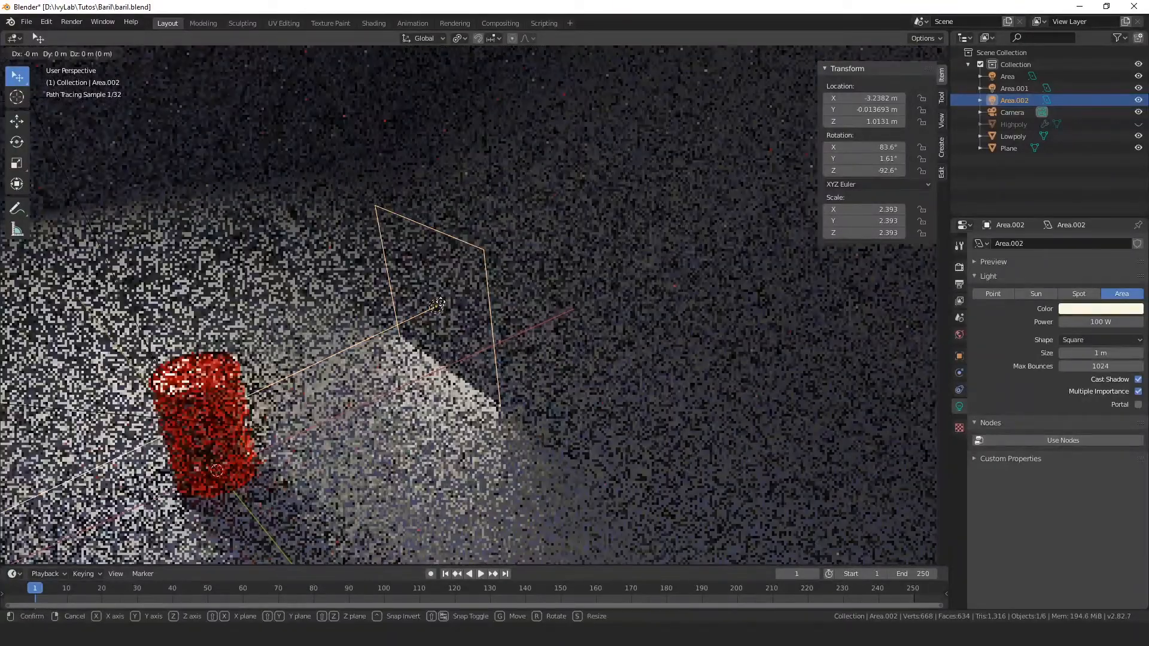
key(z)
click(480, 251)
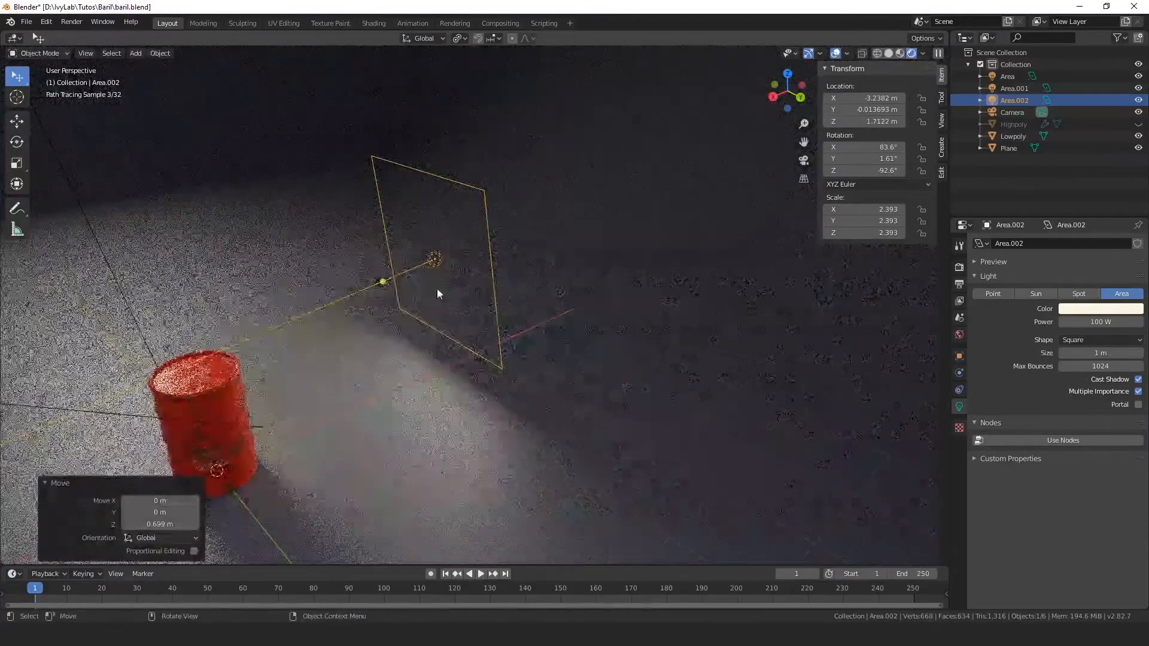
Step: Rotate the back area light about 15.3° around the global Y axis, aiming it down toward the barrel
key(r)
key(x)
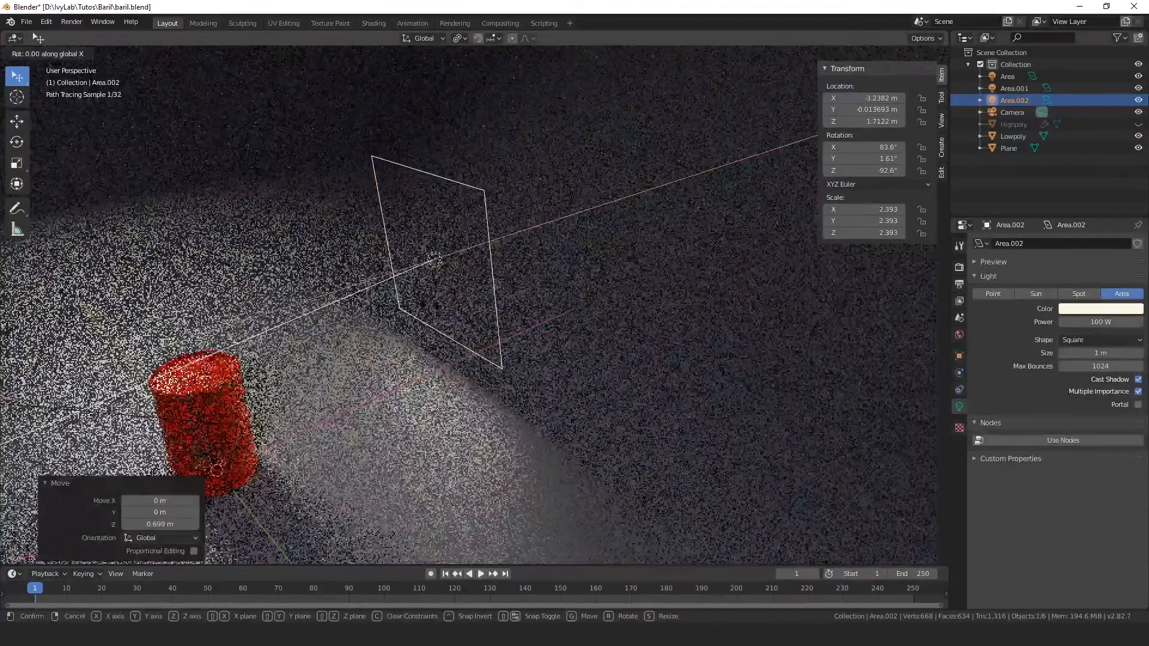
key(y)
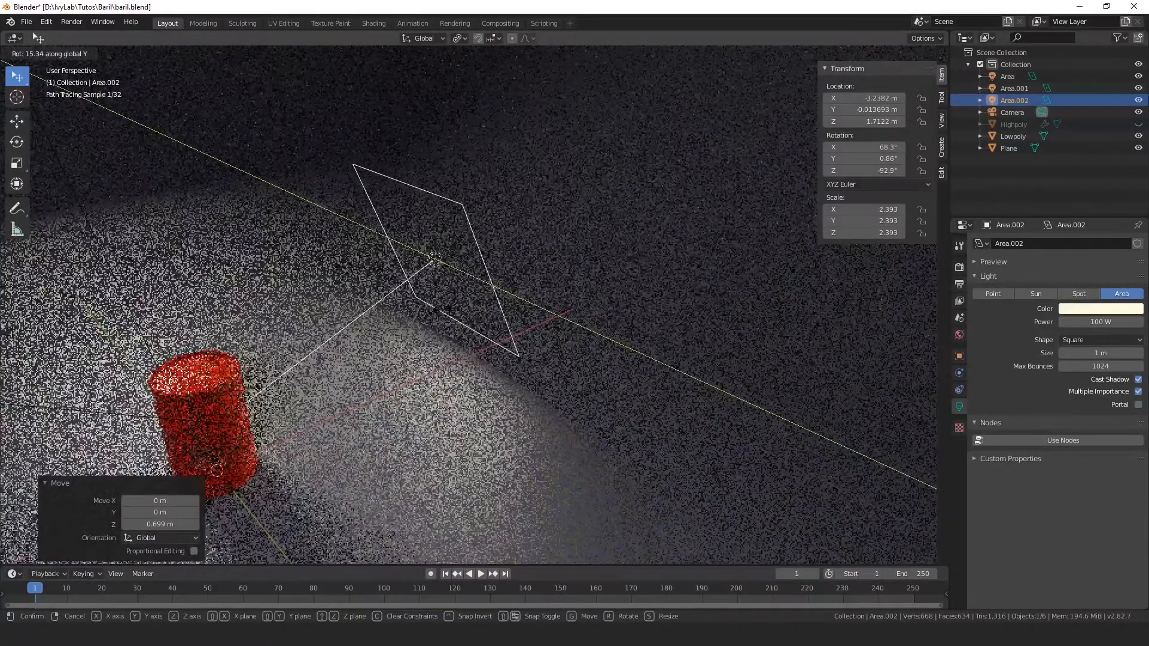
click(440, 310)
Step: Rotate the Lowpoly barrel around the global Z axis to about -340° in two turns
middle_drag(424, 386, 571, 421)
scroll(573, 421, up, 4)
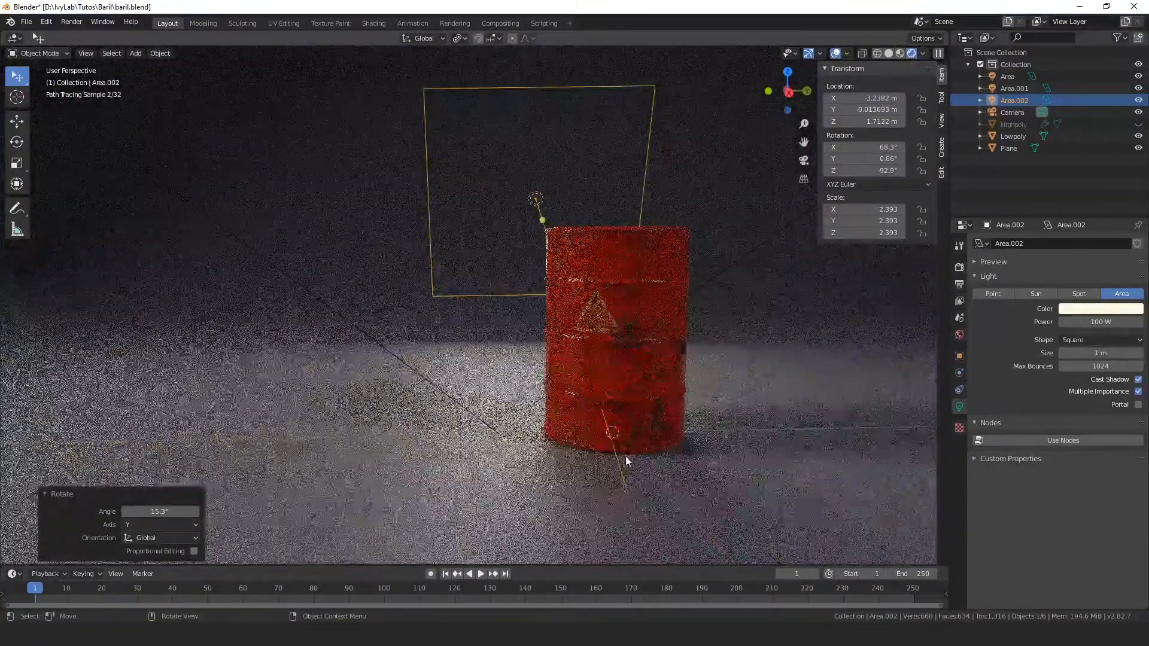
shift+middle_drag(726, 430, 714, 427)
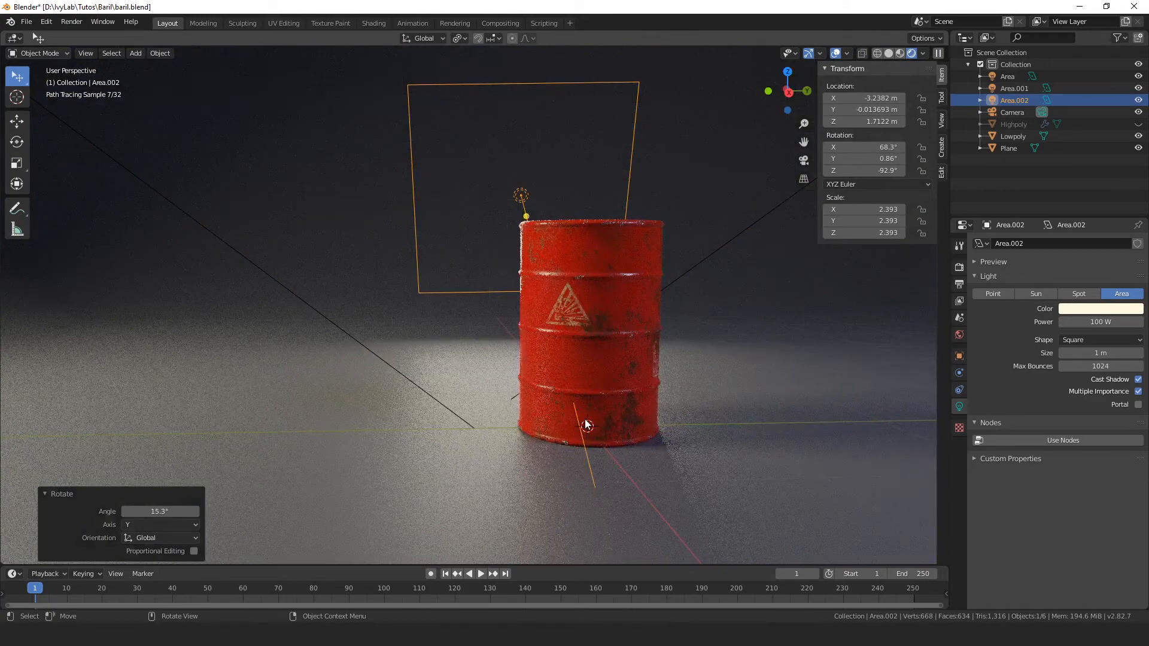
click(585, 424)
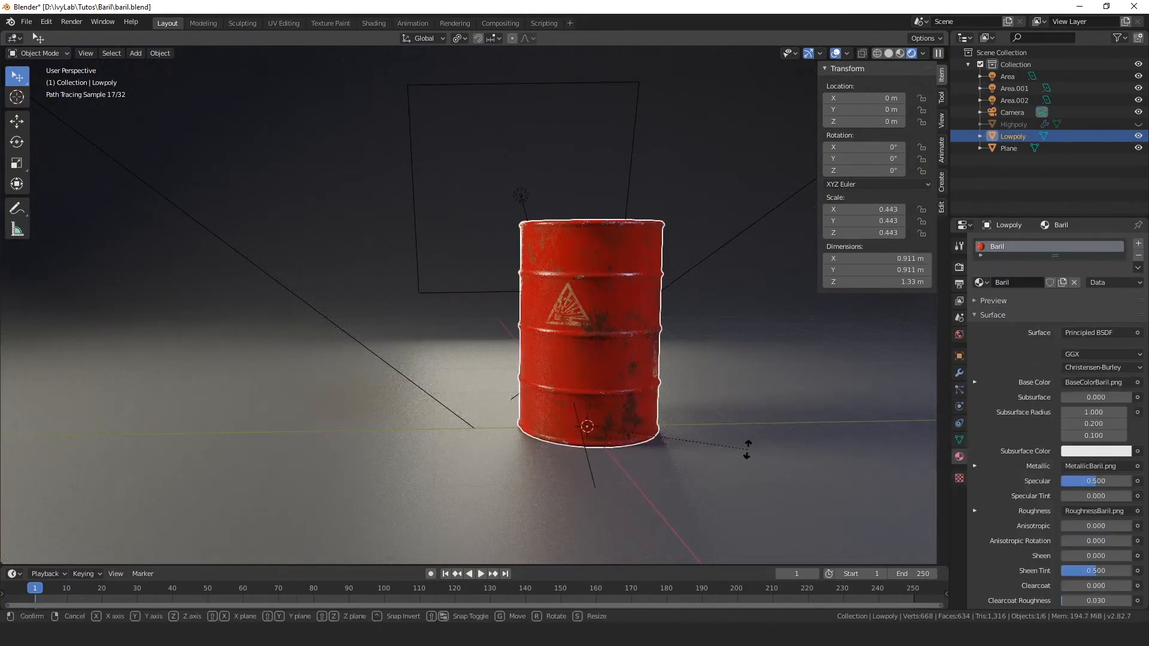
key(r)
key(z)
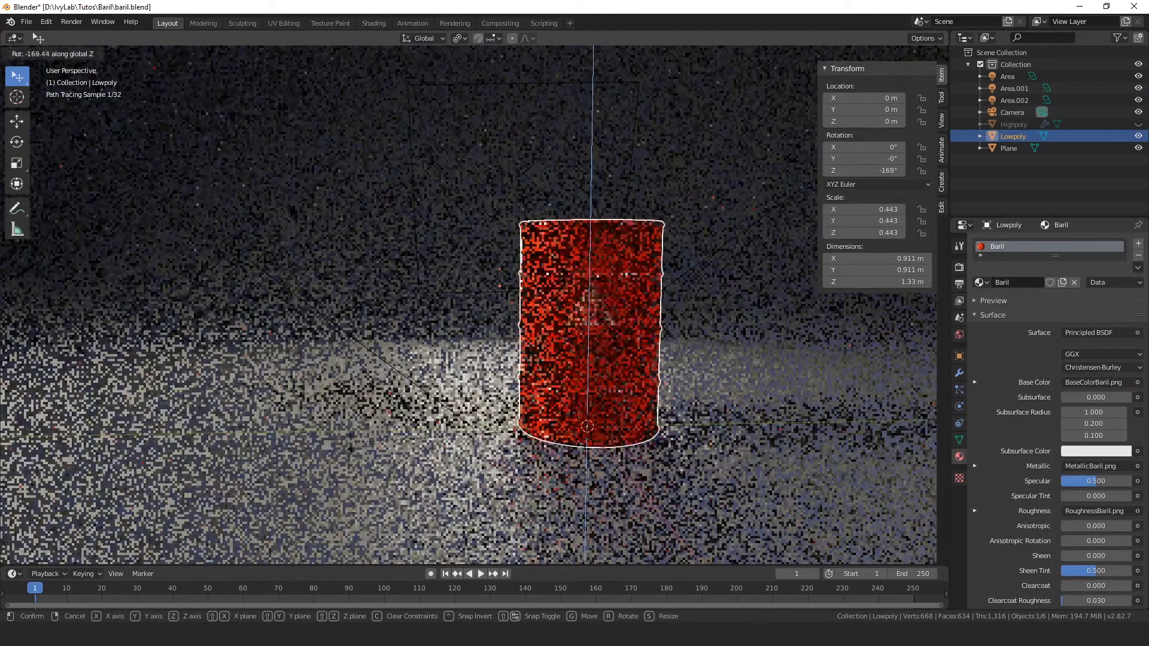
click(488, 475)
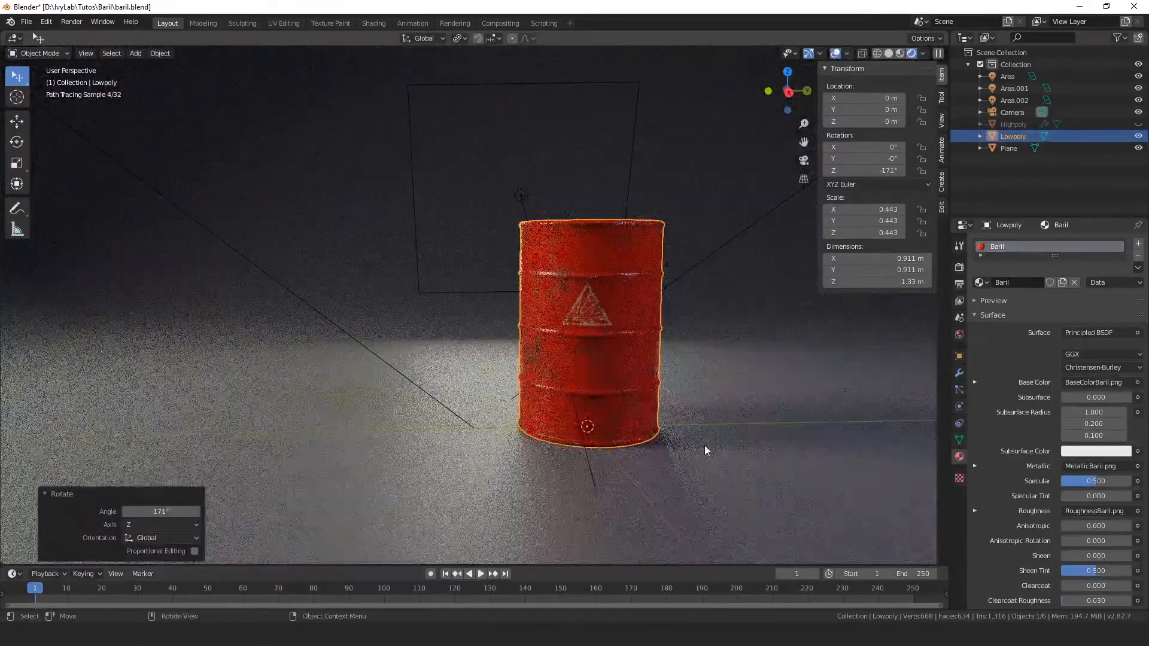
key(r)
key(z)
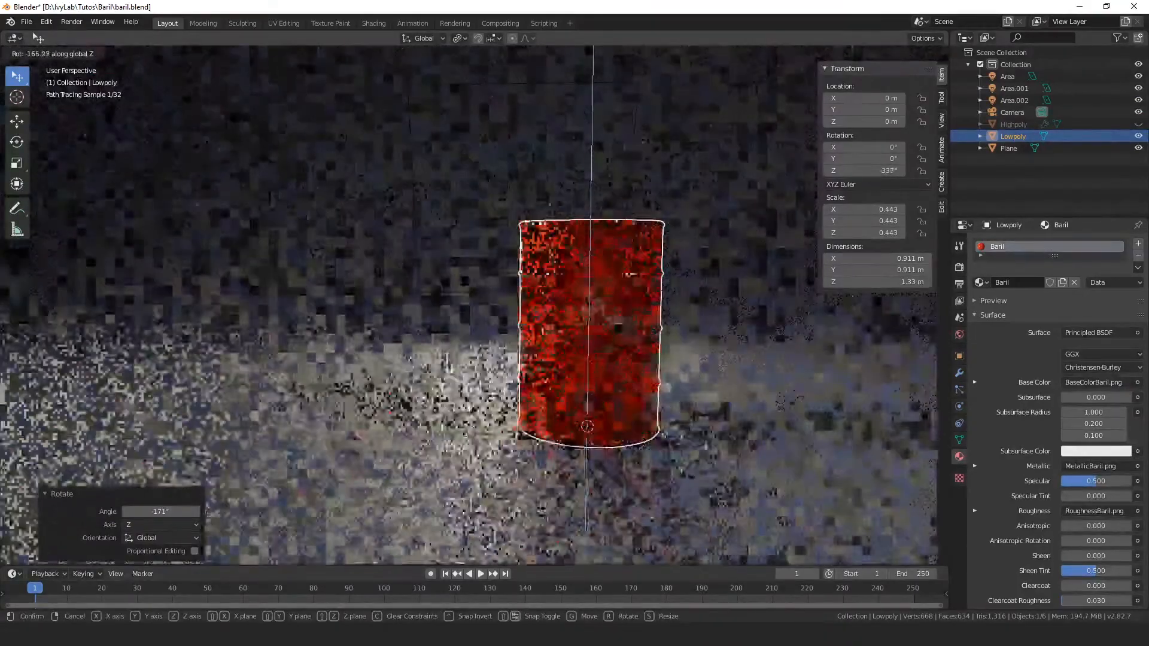
click(602, 449)
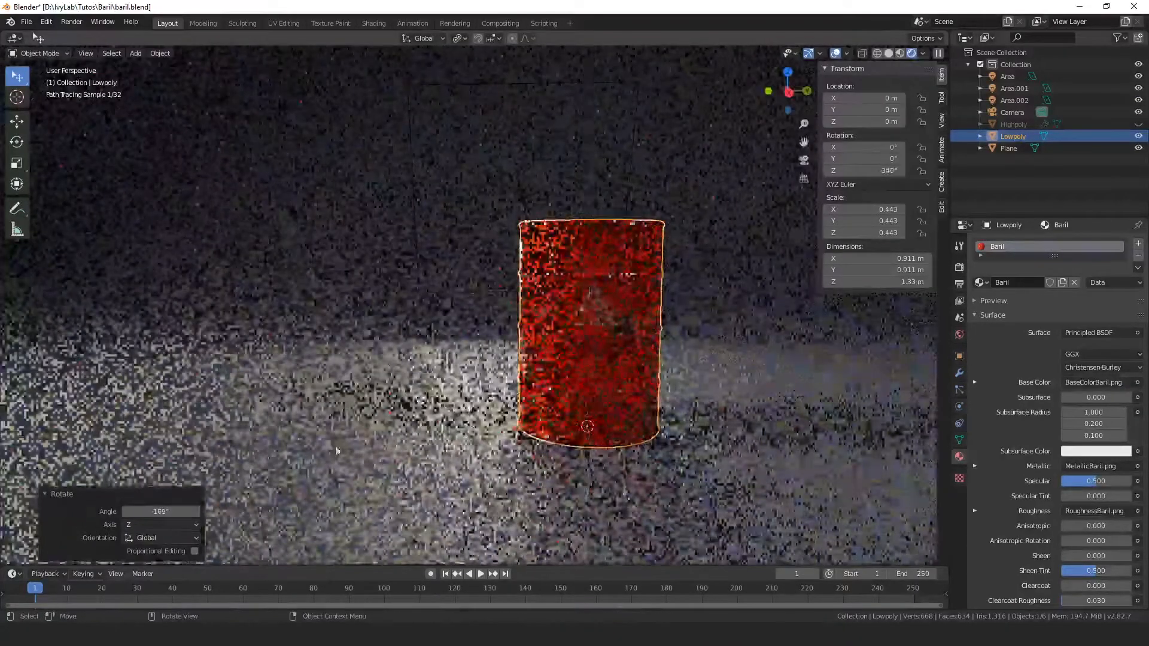
Step: Show the material preview and rotate the barrel about 46.2° around the global Z axis, bringing the CAUTION label and warning triangle to the front
key(z)
click(602, 511)
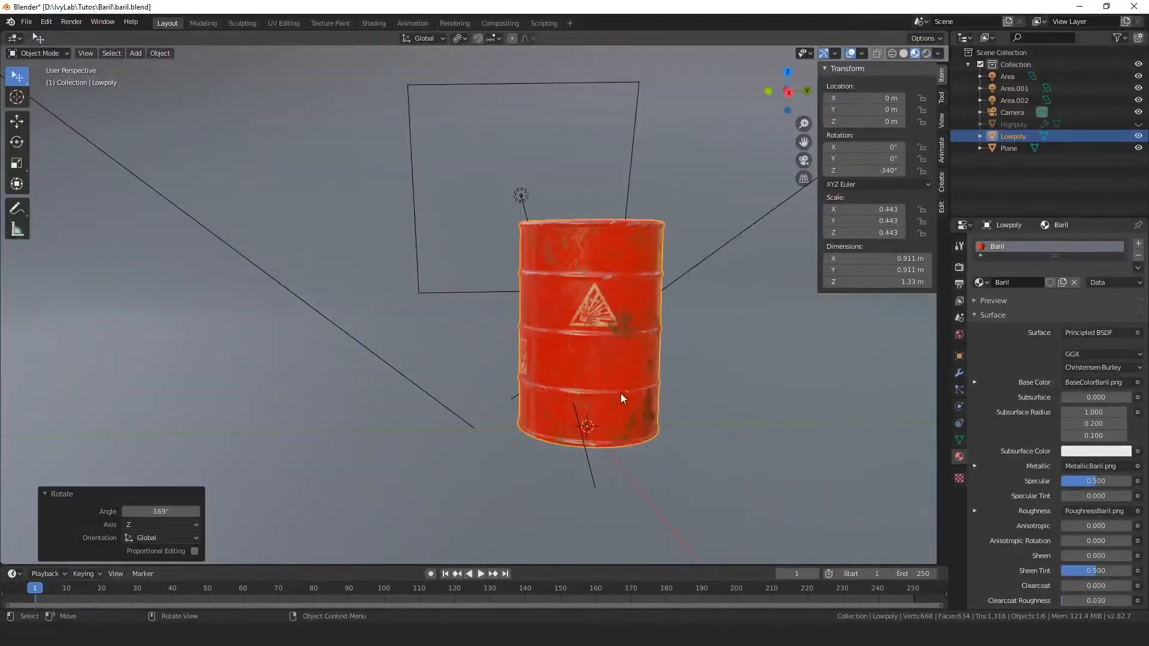
key(r)
key(z)
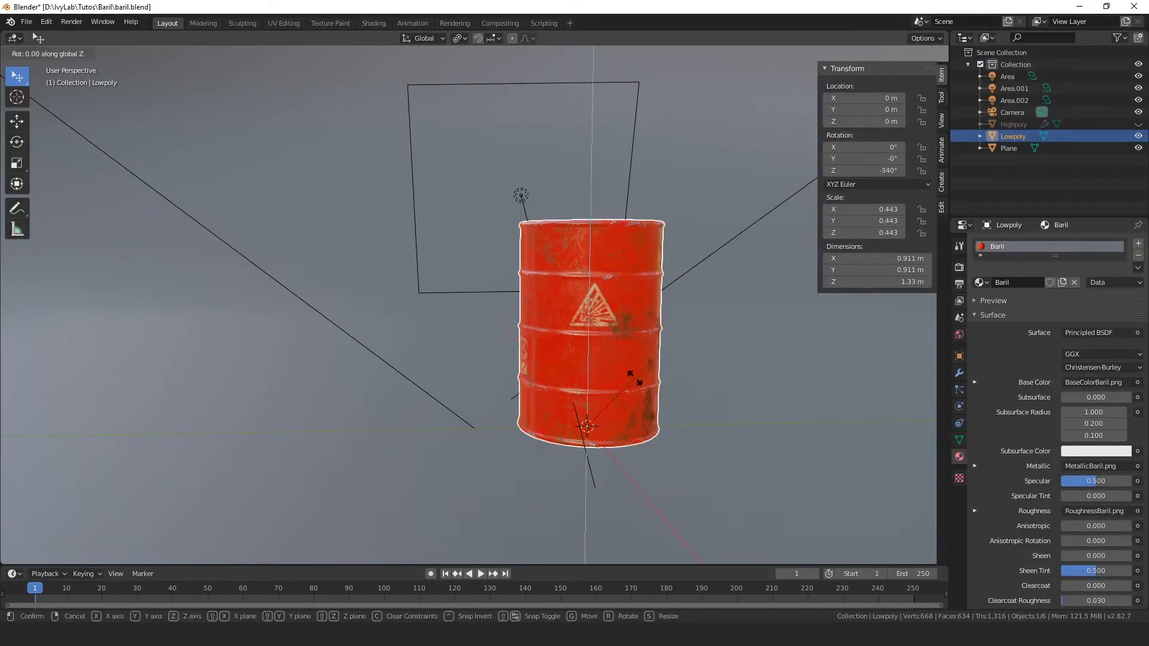
click(589, 382)
Step: Inspect the barrel's labels up close and return the viewport to the rendered preview
scroll(681, 425, up, 5)
scroll(682, 427, down, 3)
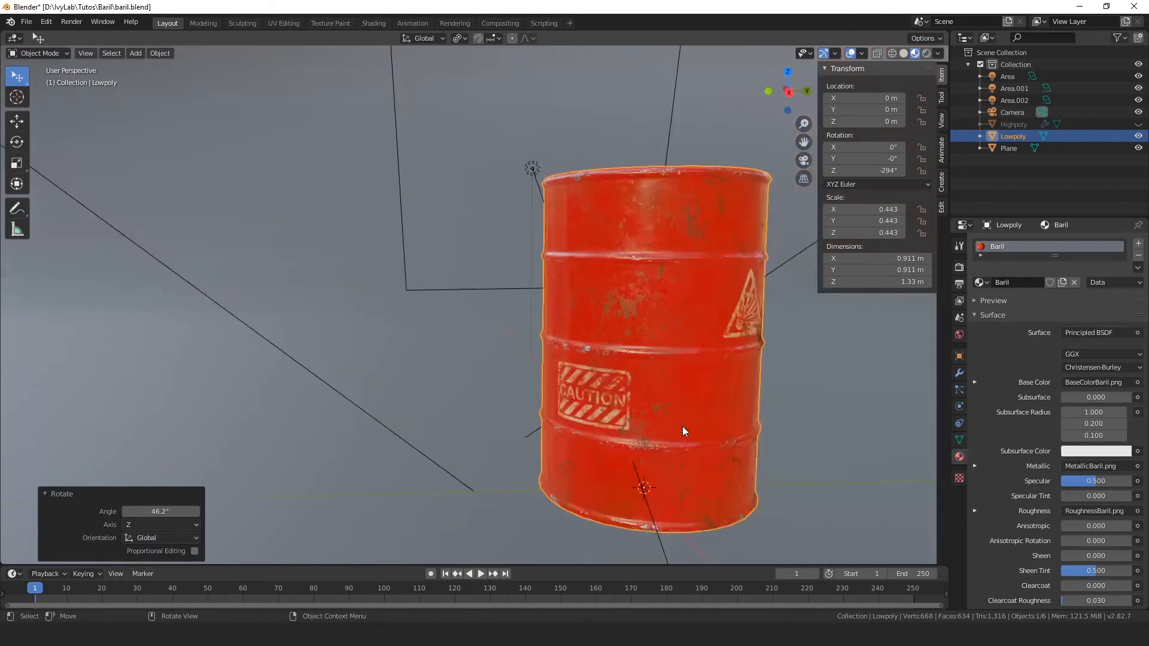
middle_drag(682, 426, 677, 426)
key(z)
click(709, 353)
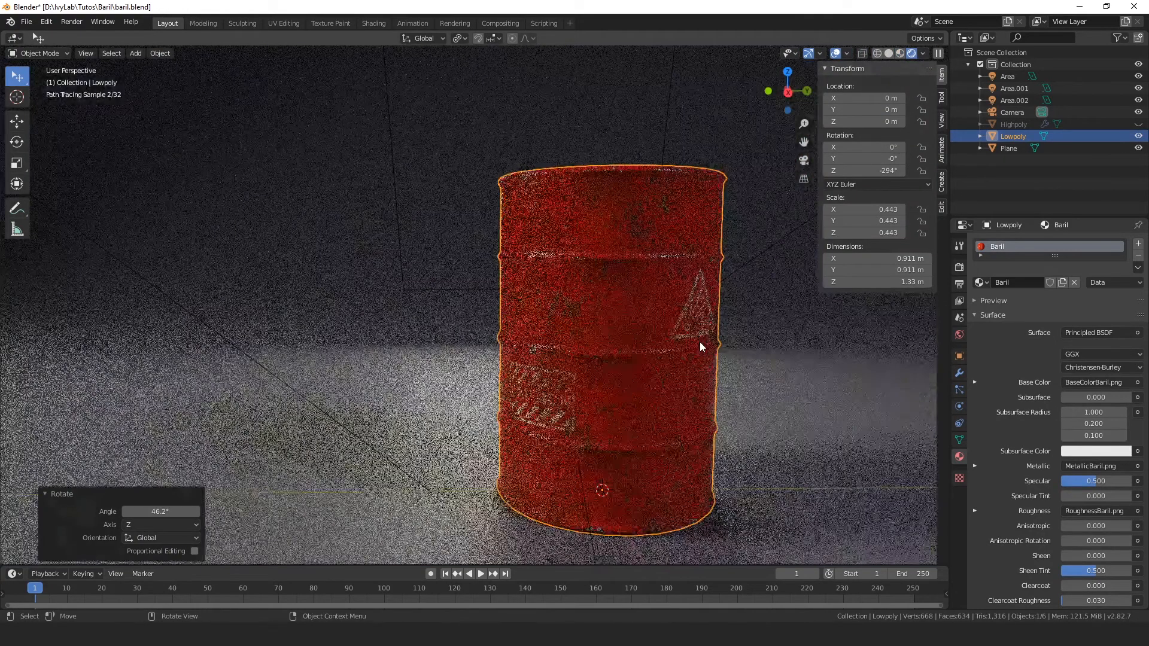
Step: Select the backdrop plane and align the camera to a front view with the whole barrel in frame
click(767, 401)
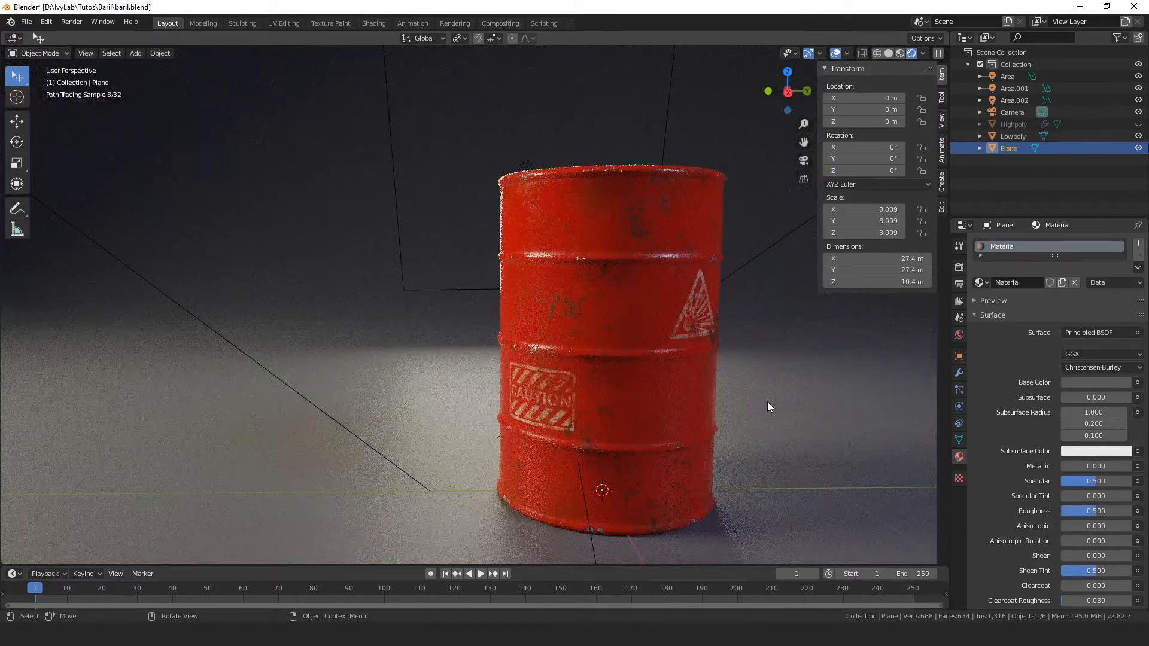
scroll(767, 401, down, 3)
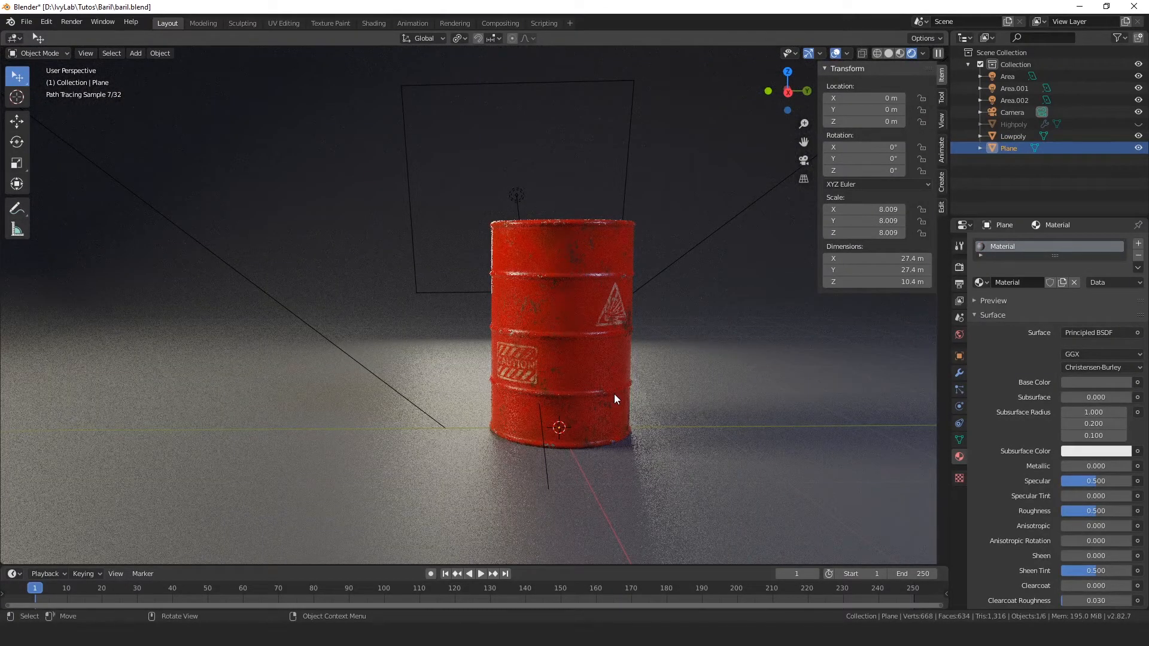
scroll(696, 398, down, 2)
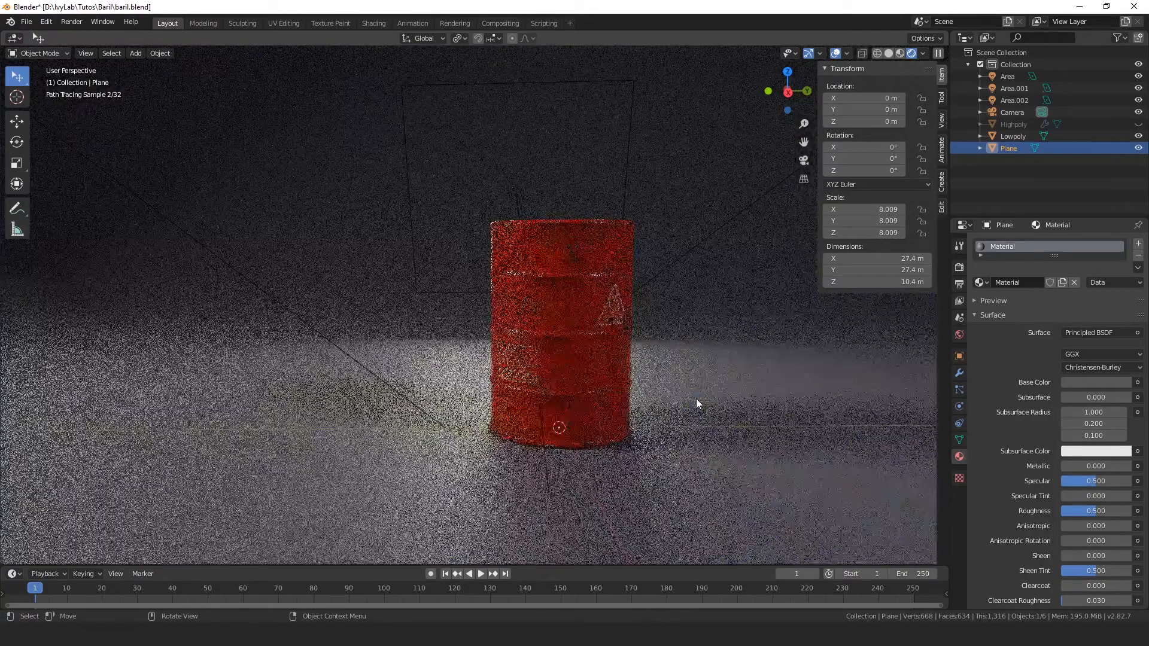
middle_drag(695, 399, 649, 393)
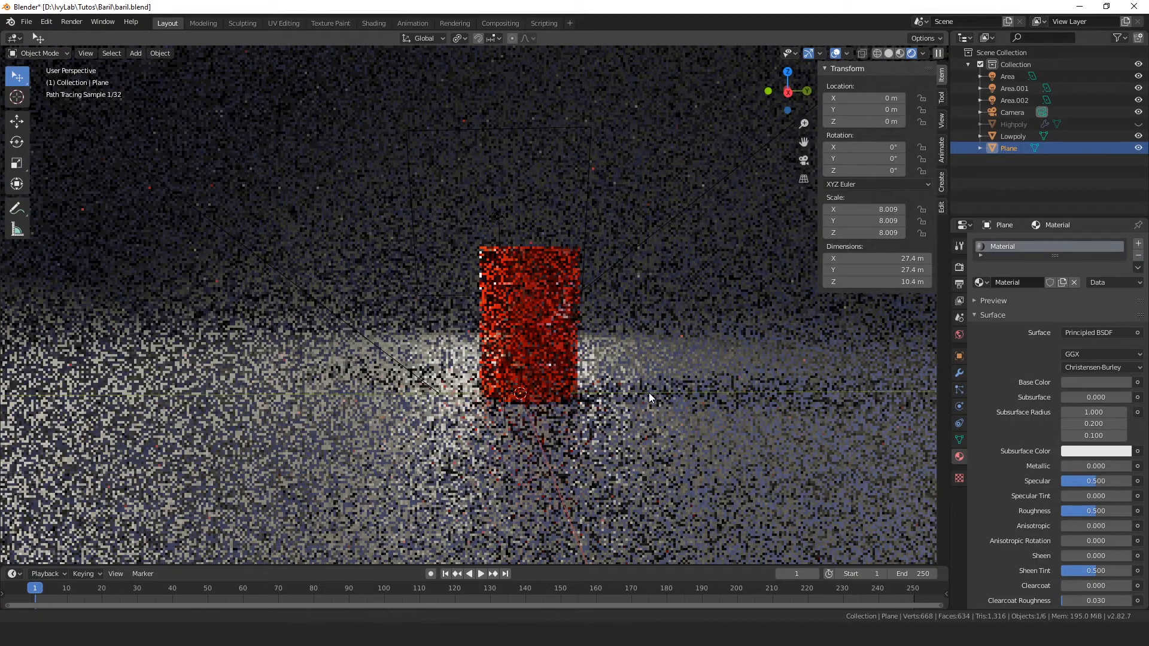
key(KP_0)
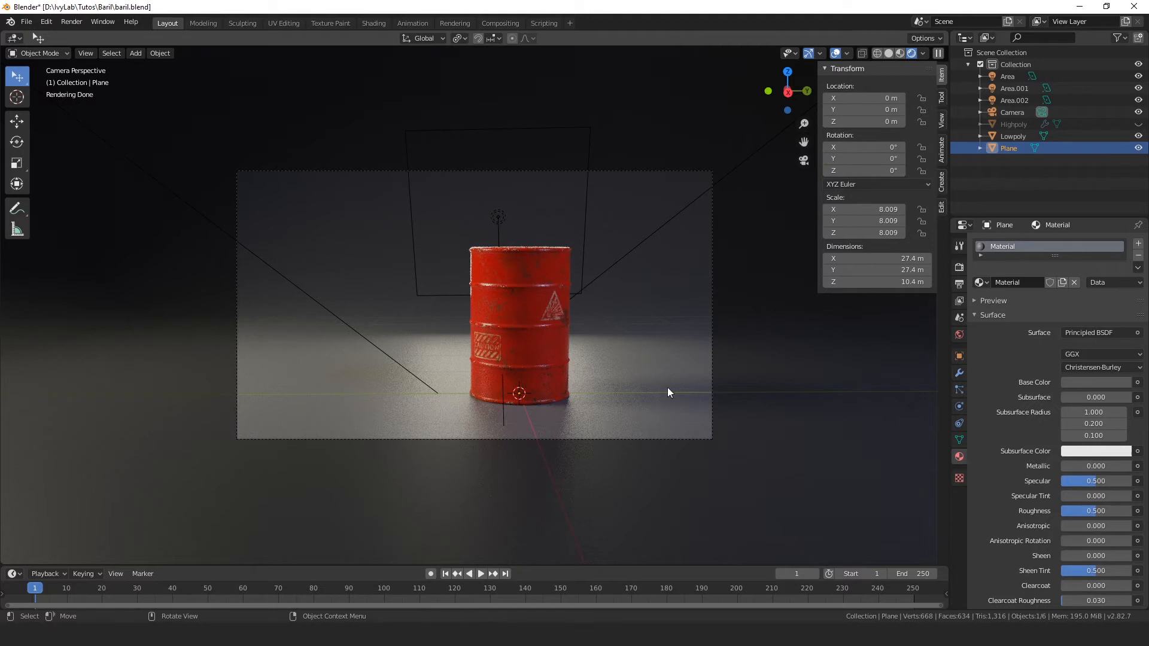
Step: Enable Lock Camera to View and move the camera closer so the barrel nearly fills the frame height
click(942, 121)
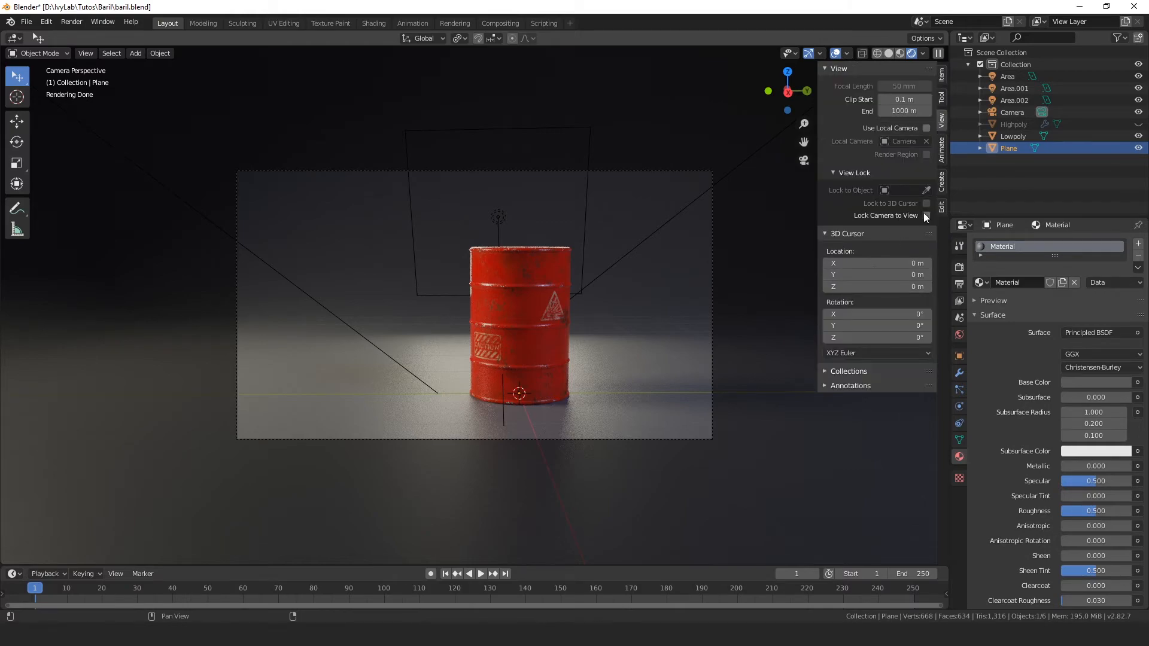
click(925, 218)
shift+middle_drag(527, 300, 505, 291)
scroll(505, 293, up, 2)
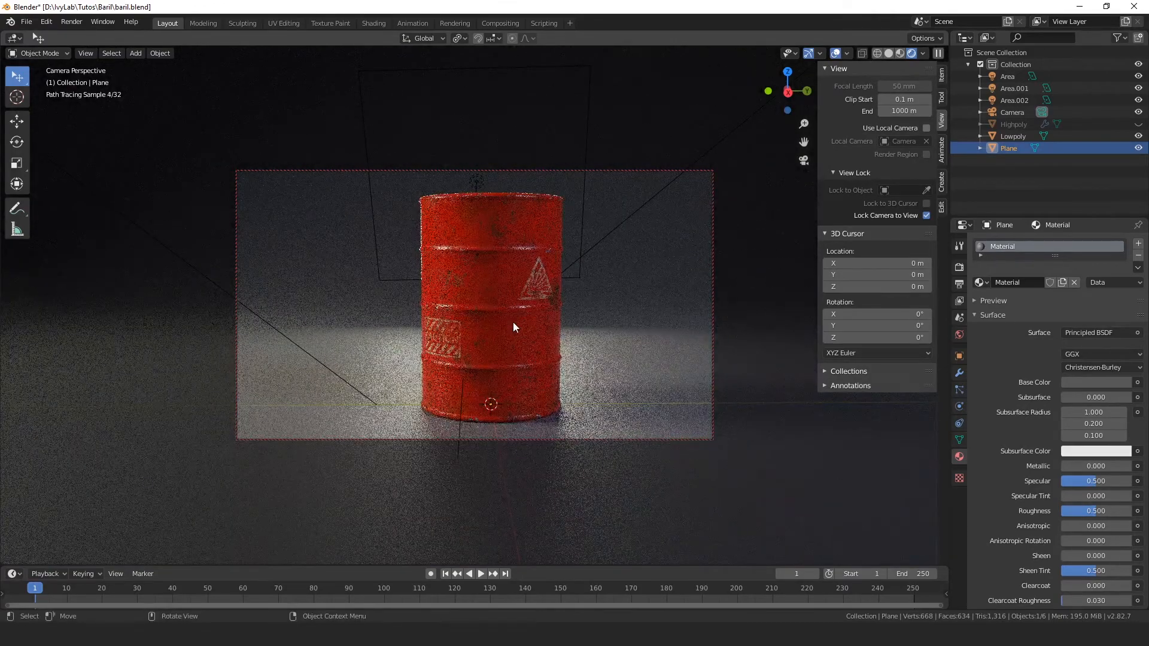
middle_drag(512, 322, 566, 344)
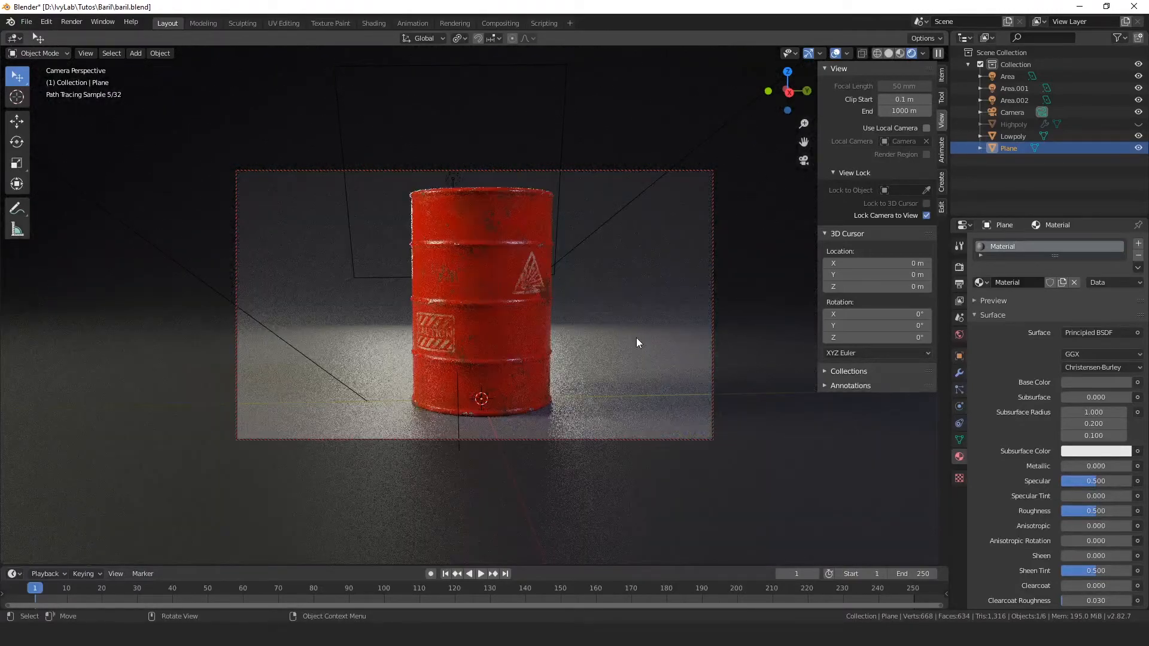
shift+middle_drag(641, 314, 643, 315)
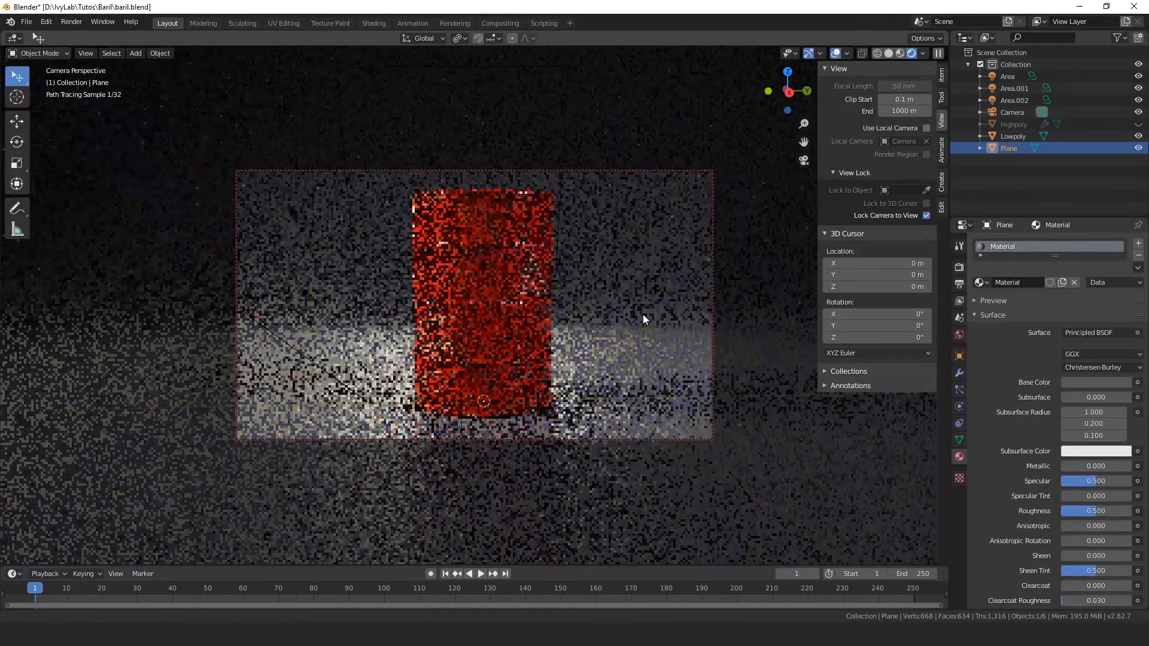
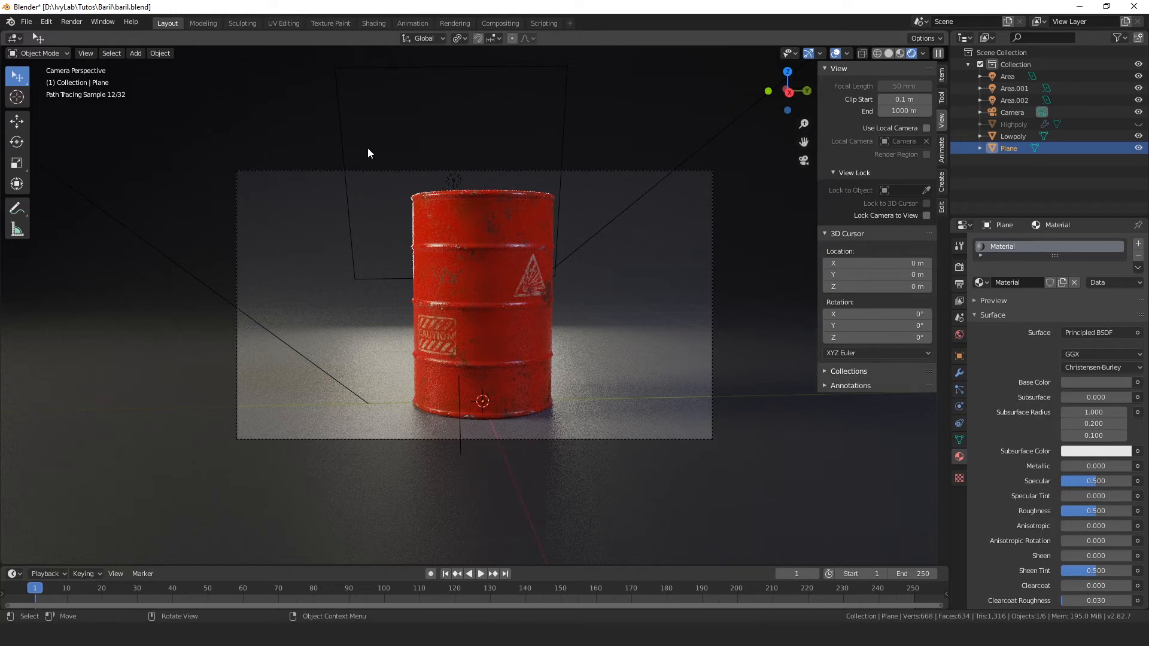
Step: Render the barrel from the camera and close the finished render result
key(F12)
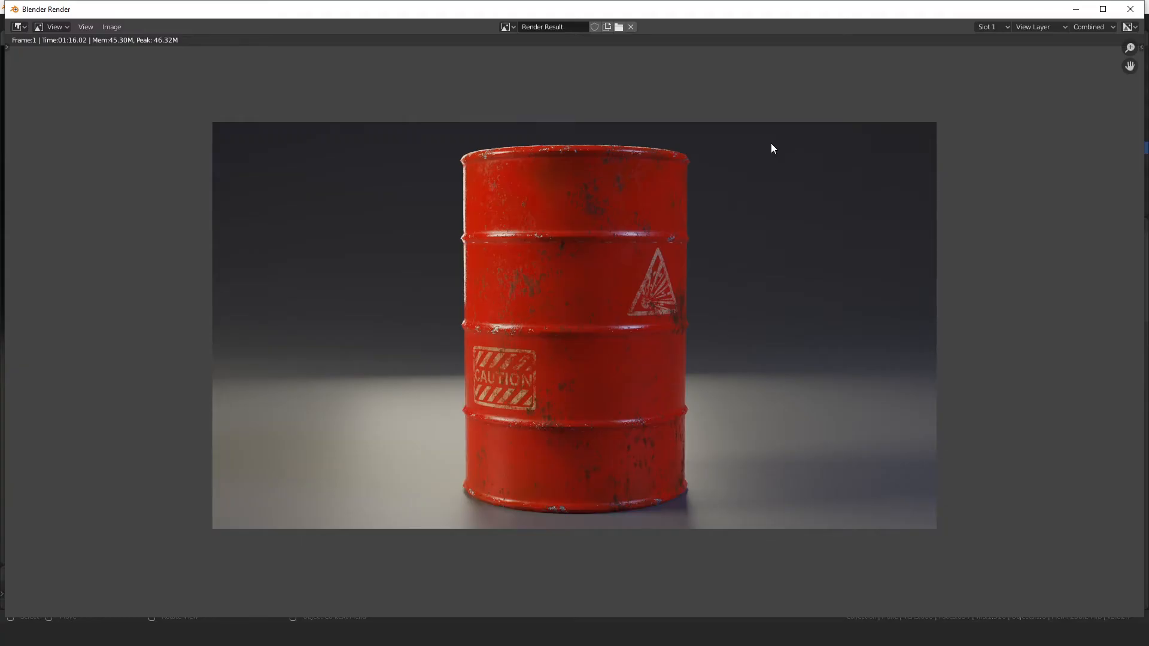
click(1130, 9)
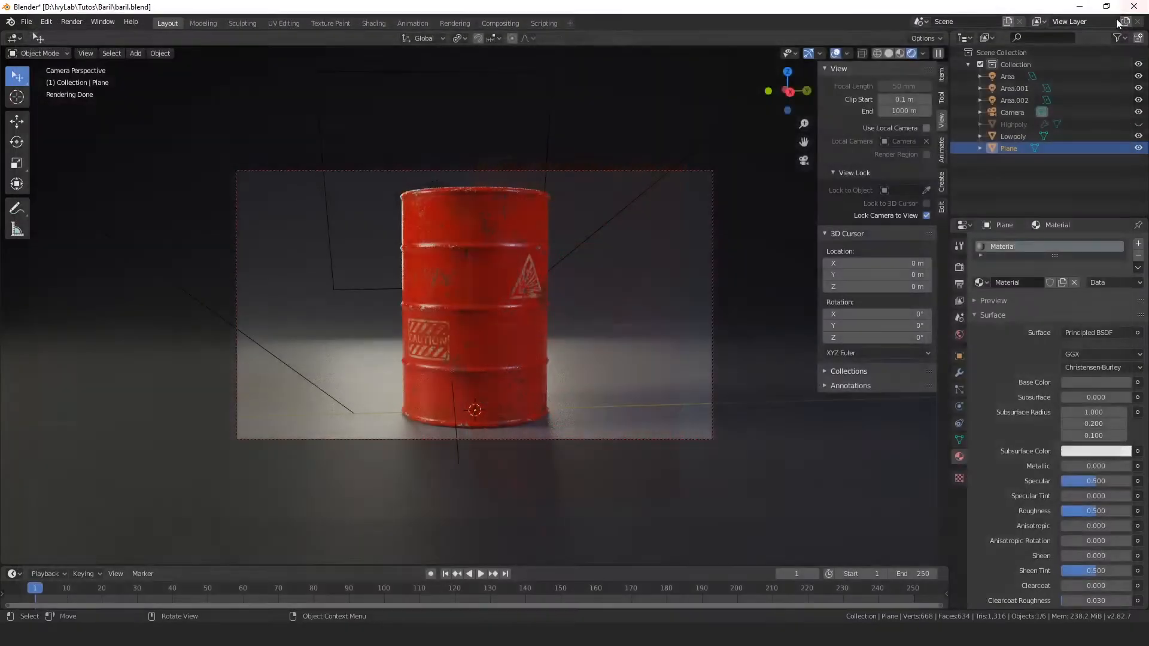
Step: Switch to the Compositing workspace, enable Use Nodes, and space the Composite node apart from the Render Layers node
click(499, 24)
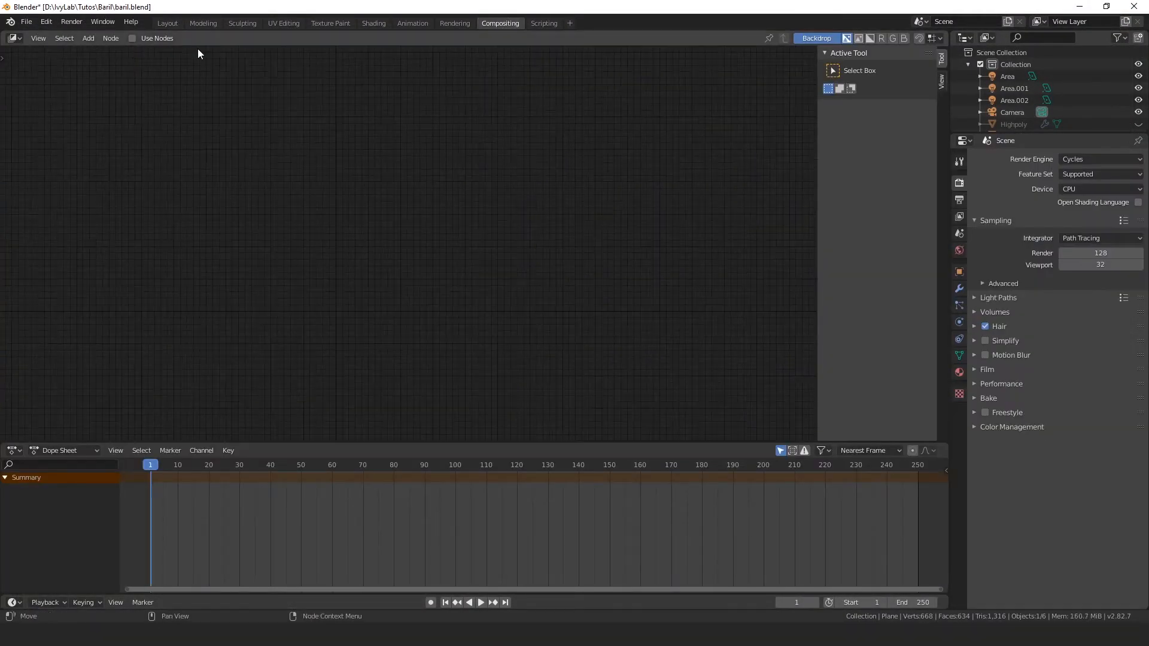
click(132, 38)
scroll(503, 241, up, 2)
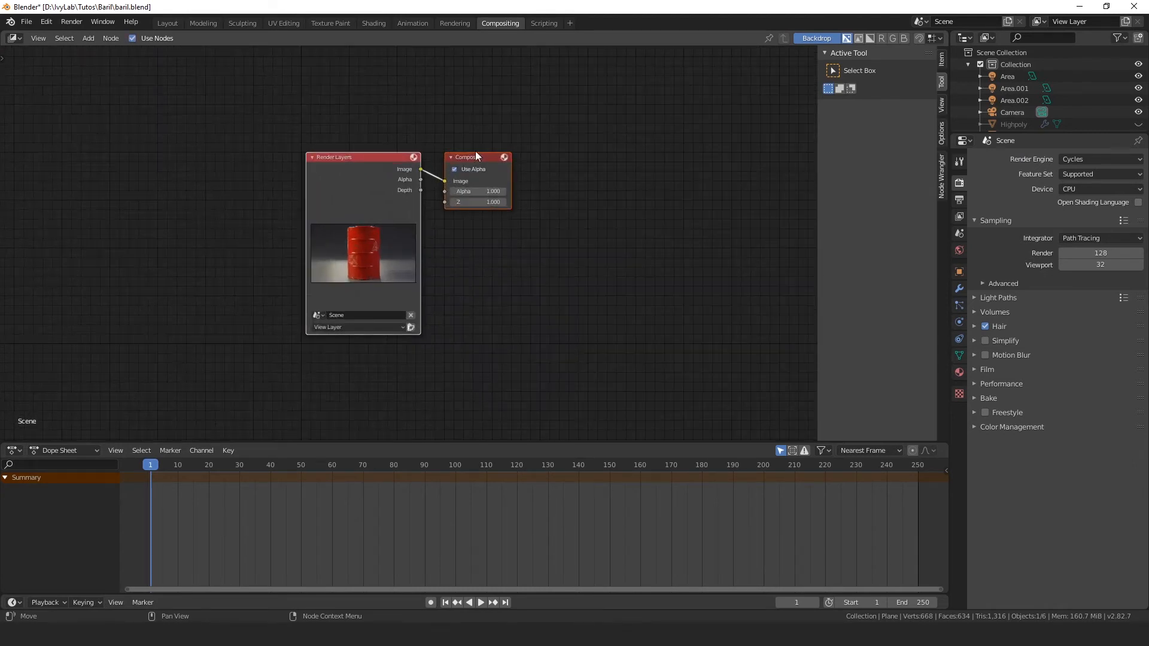
drag(481, 156, 627, 144)
click(506, 142)
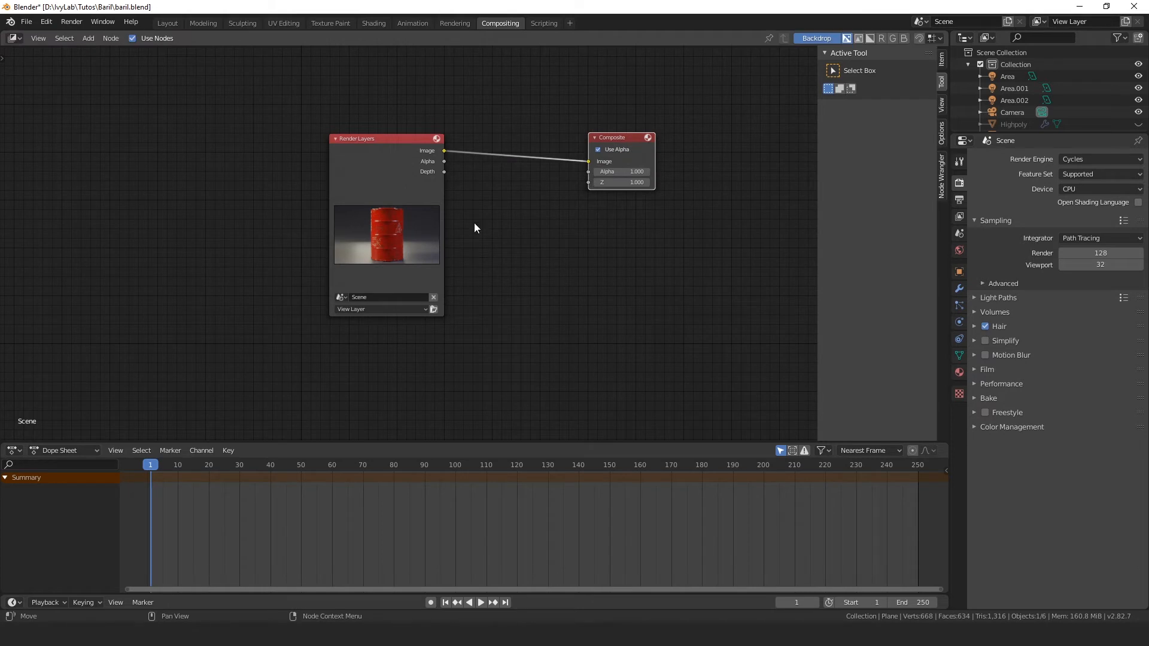
middle_drag(531, 212, 405, 215)
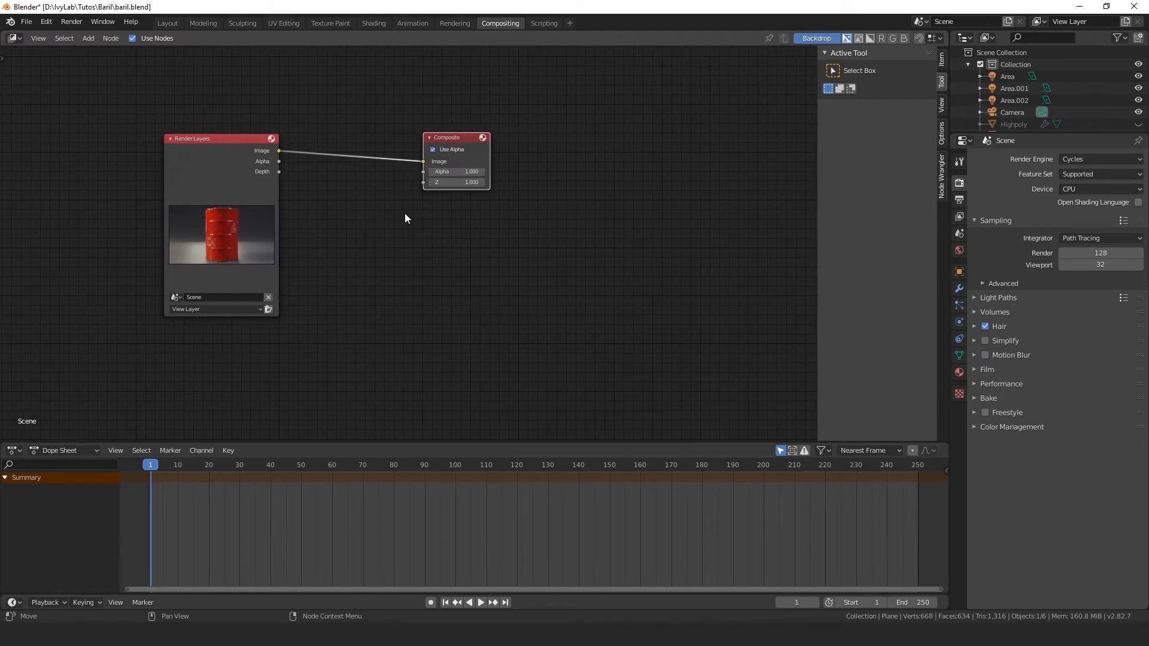
Step: Split the compositor area vertically and change the new area into an Image Editor
right_click(949, 249)
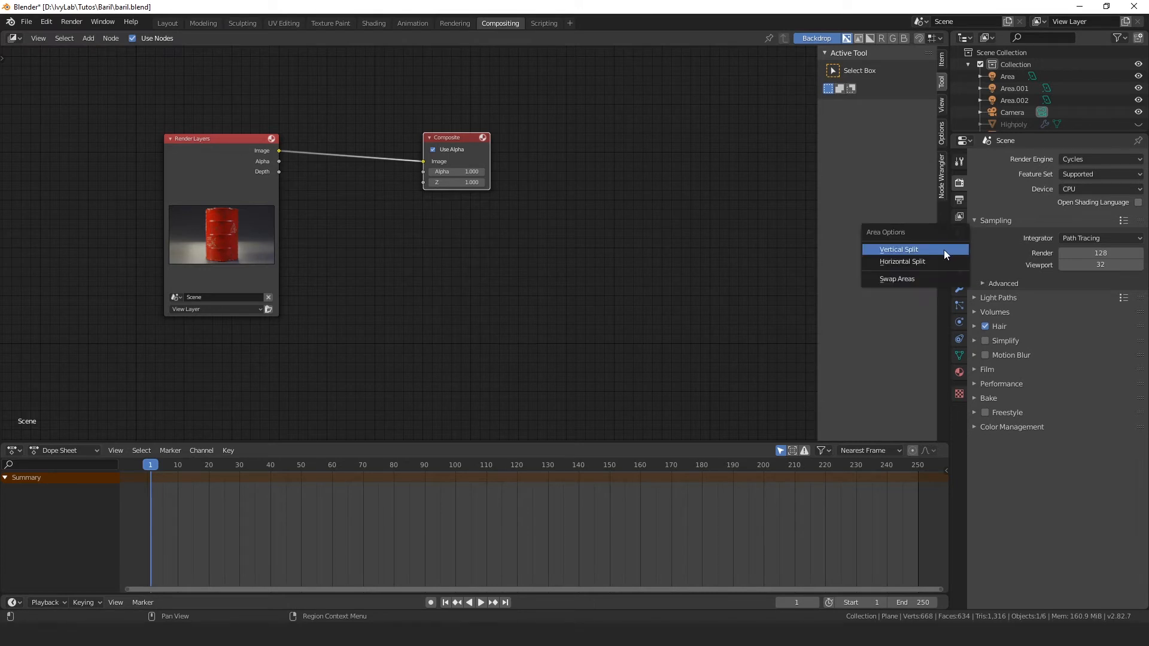
click(932, 254)
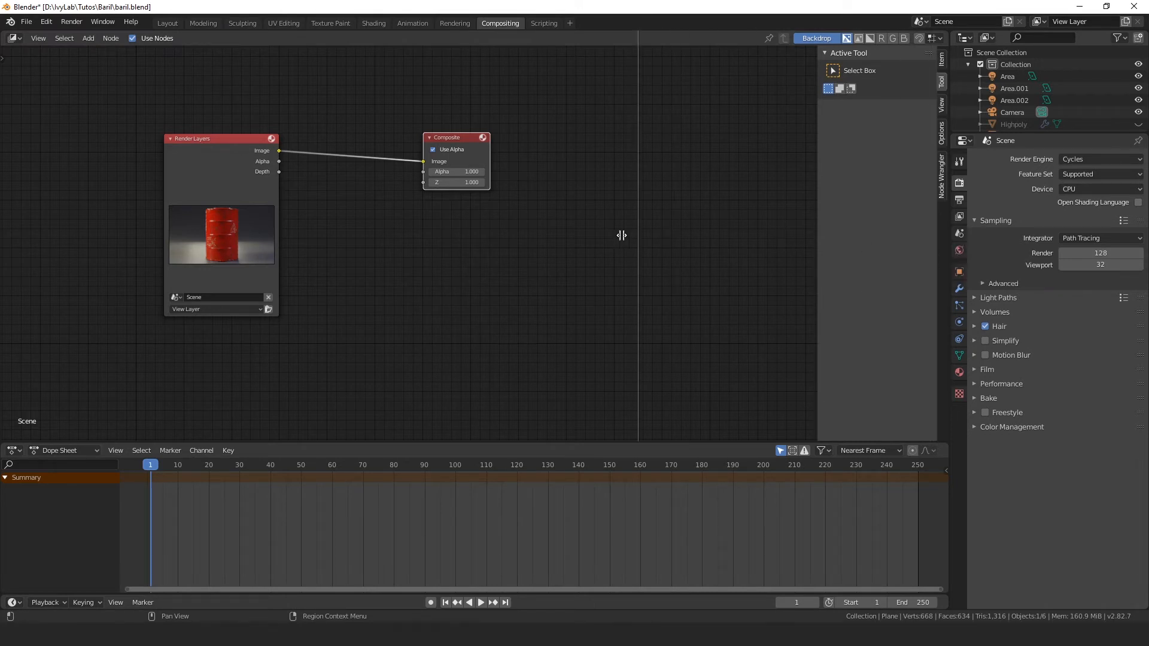
click(576, 242)
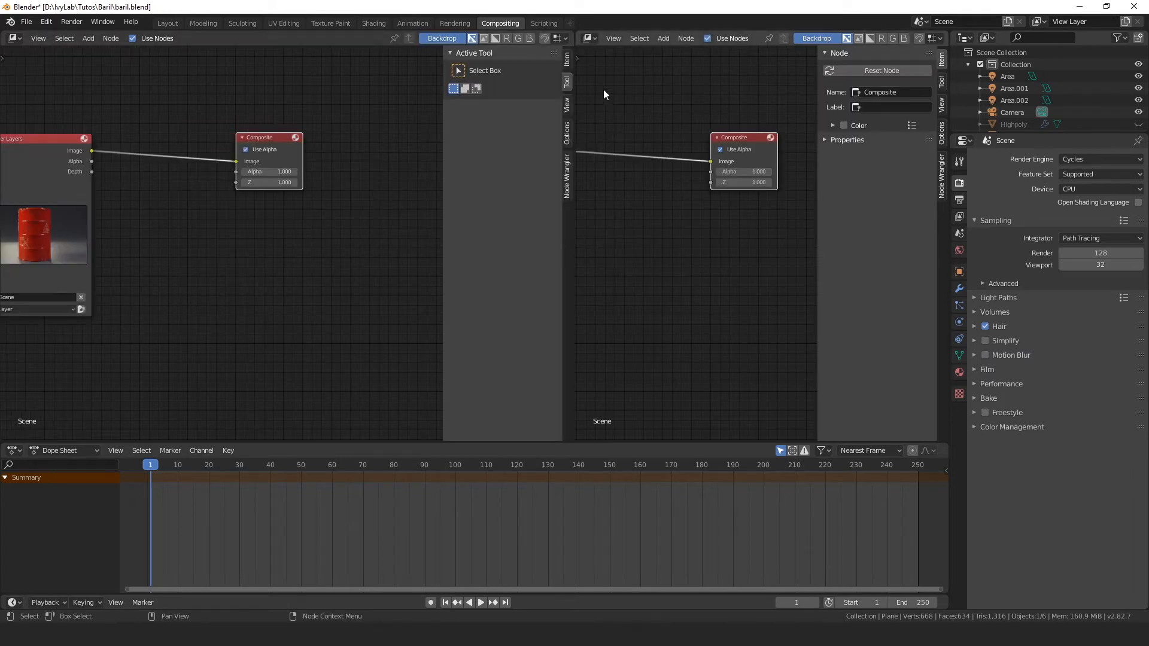
scroll(687, 122, down, 3)
click(592, 38)
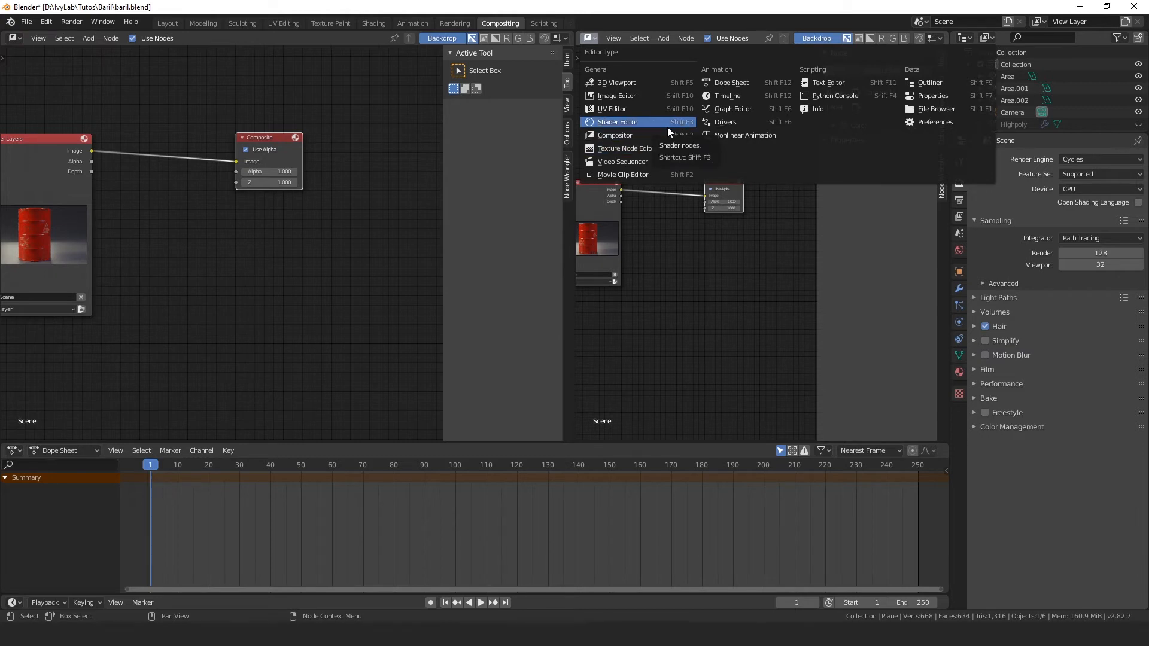
click(638, 95)
scroll(703, 233, up, 2)
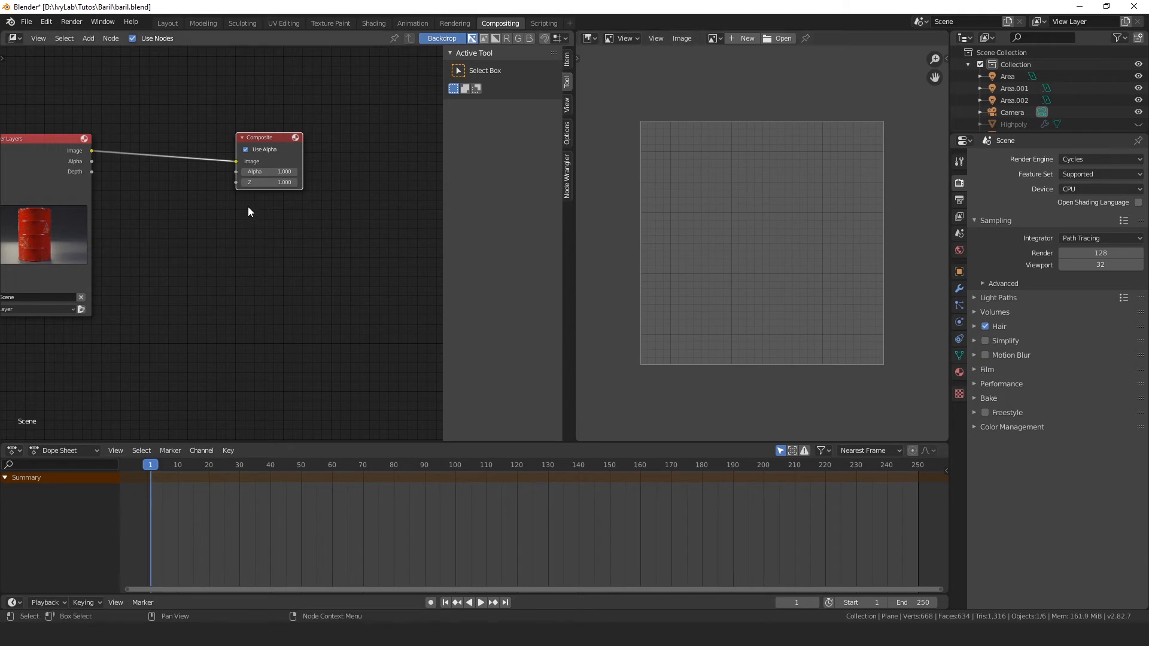
Step: Add a Viewer node and place it below the Composite node
scroll(189, 261, down, 1)
middle_drag(189, 261, 243, 257)
scroll(213, 239, up, 1)
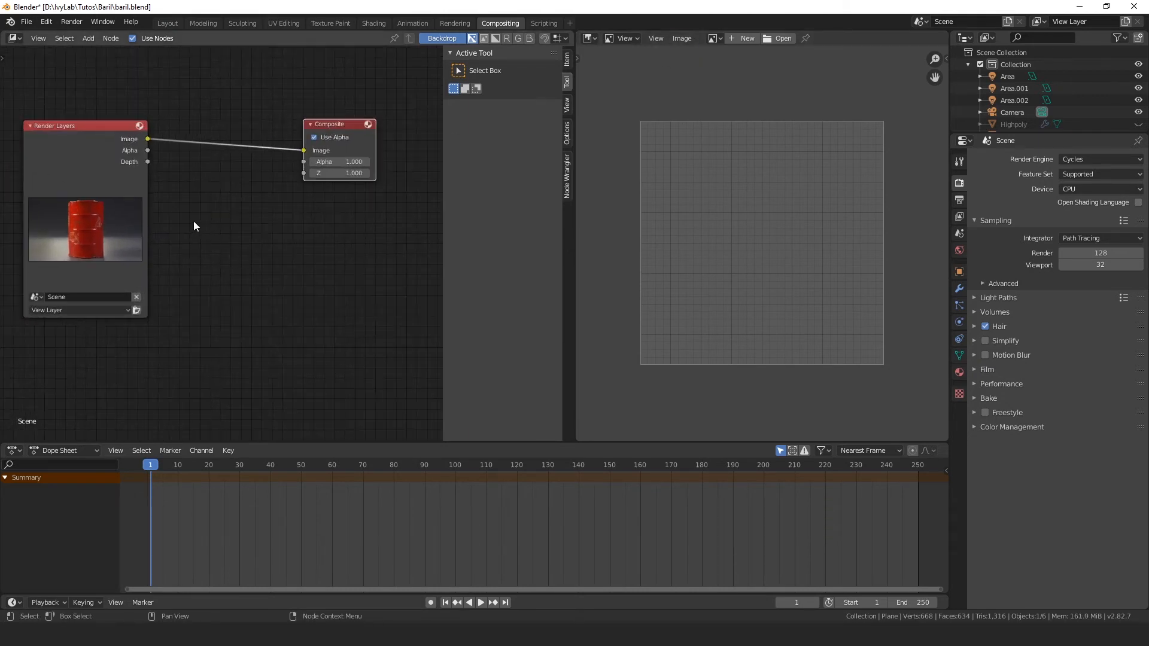
key(shift+a)
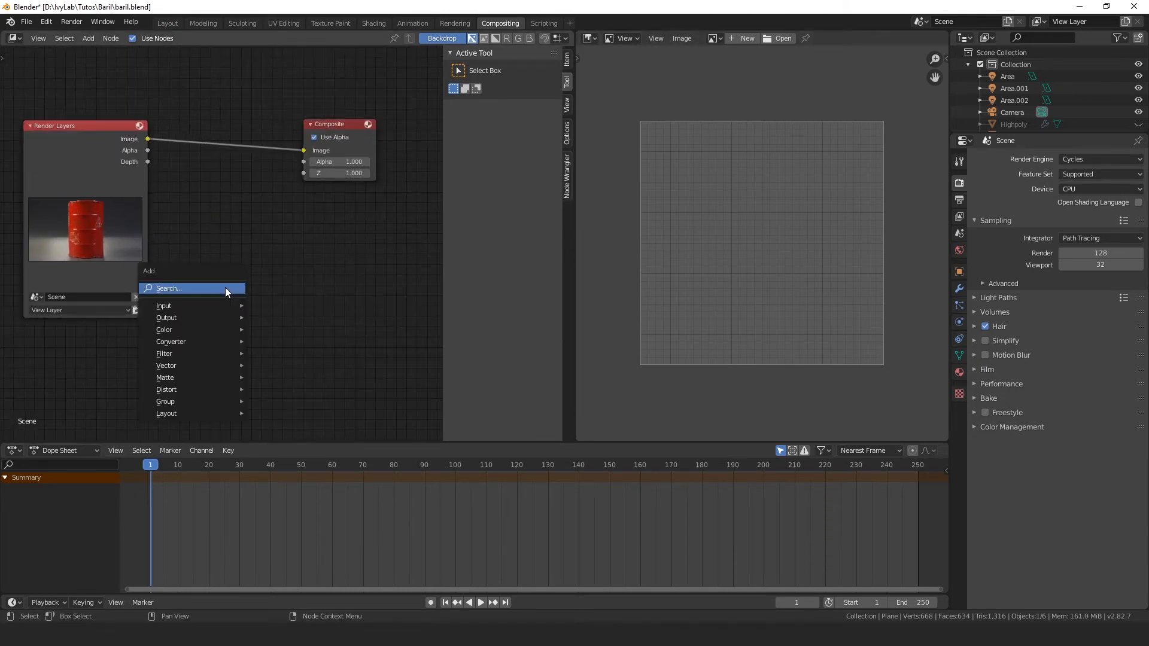
click(225, 288)
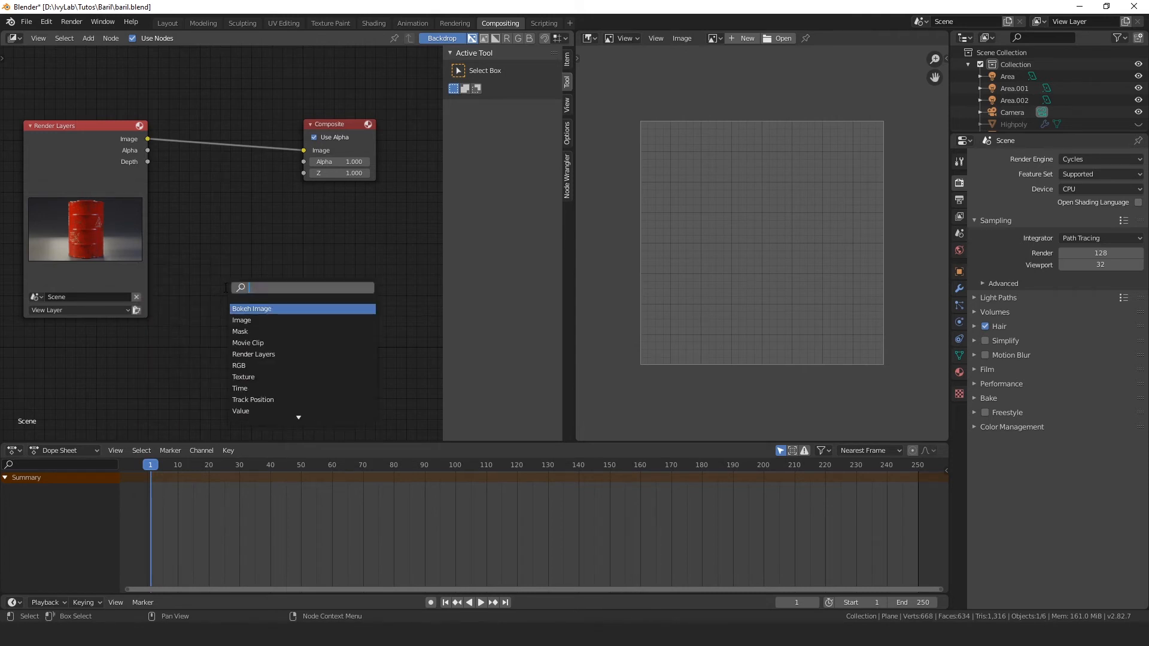
text(vie)
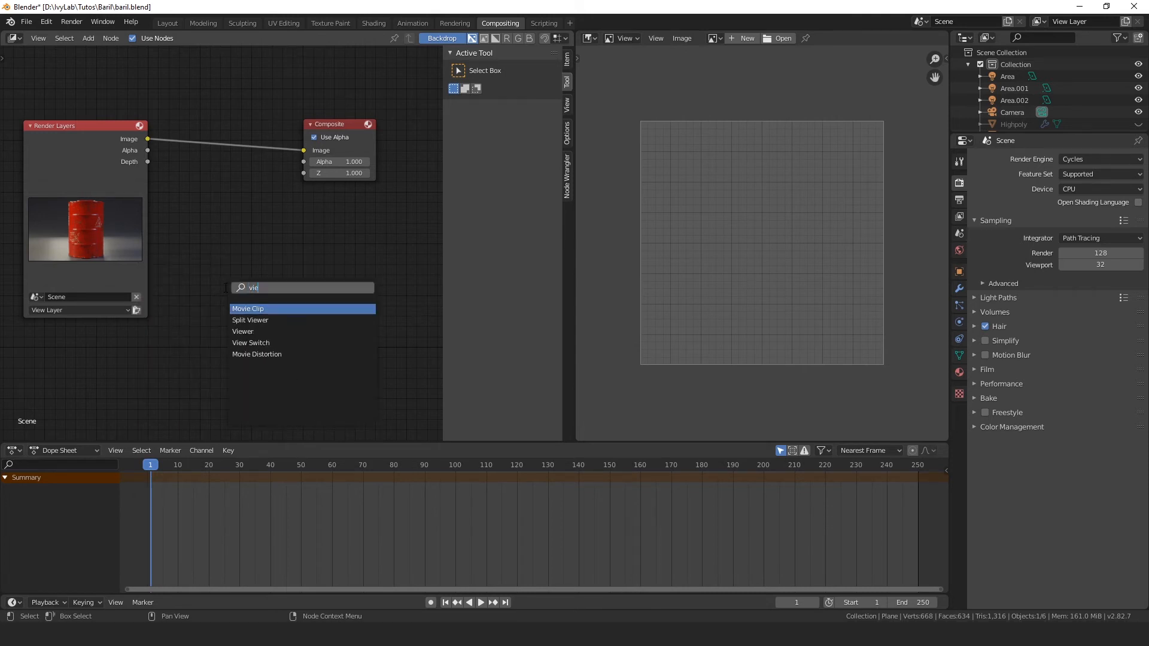
click(243, 331)
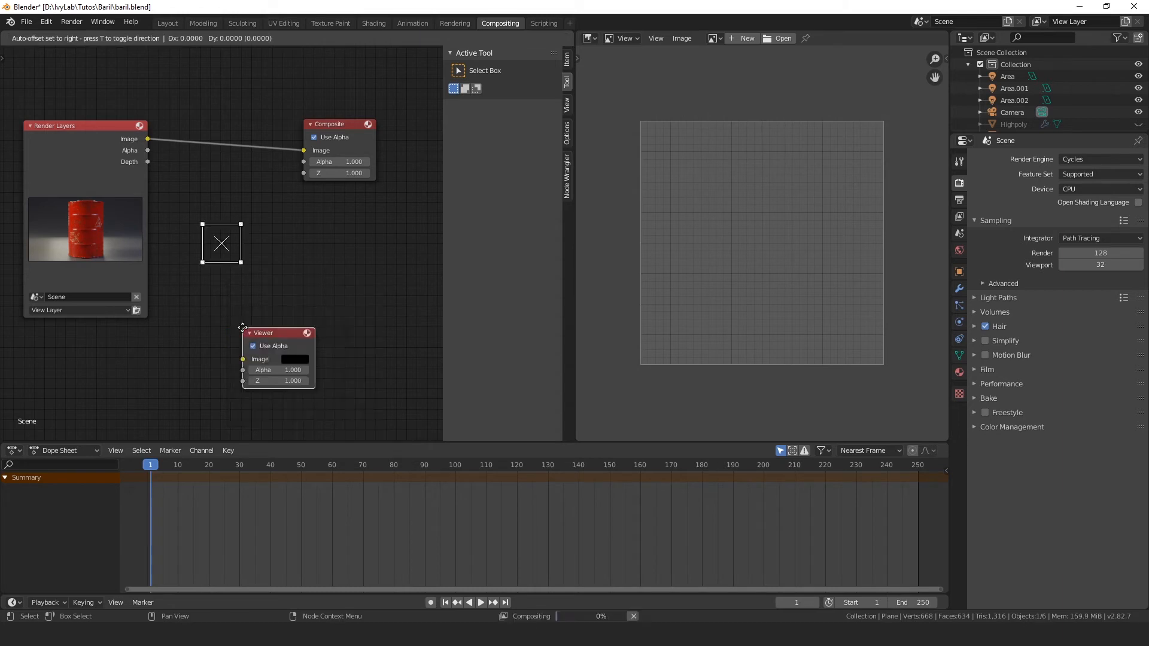
click(322, 246)
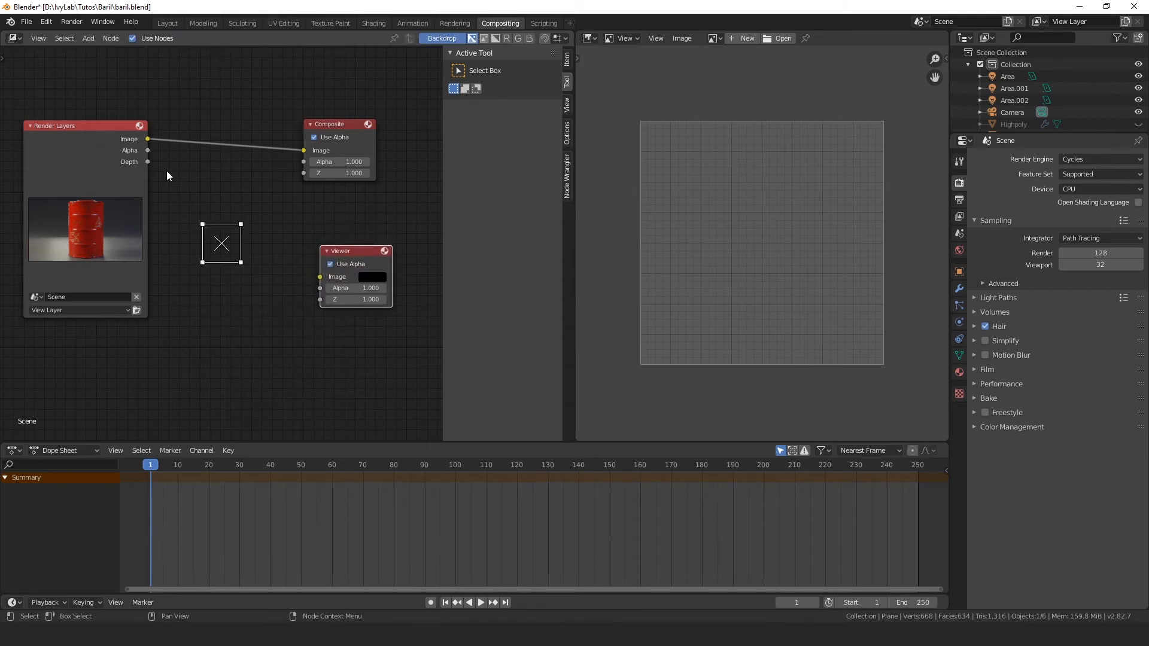
Step: Add a Denoise node and wire the Render Layers image through it into the Viewer's Image input
drag(149, 141, 188, 343)
key(shift+a)
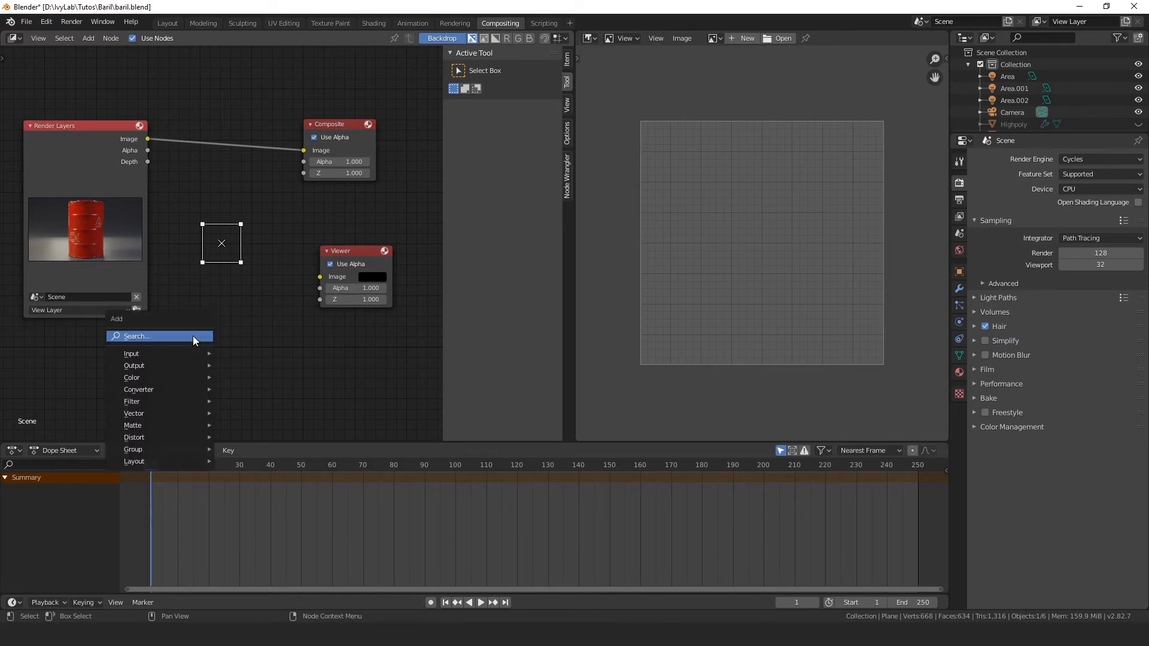
click(193, 336)
text(den)
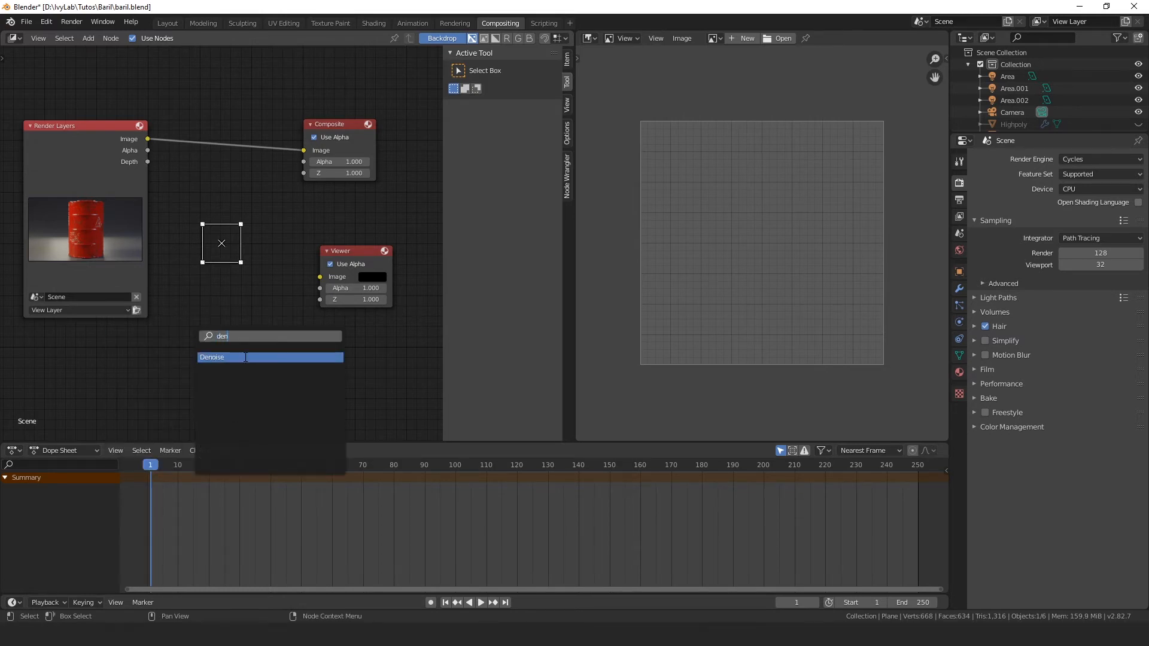
click(245, 357)
drag(146, 138, 200, 298)
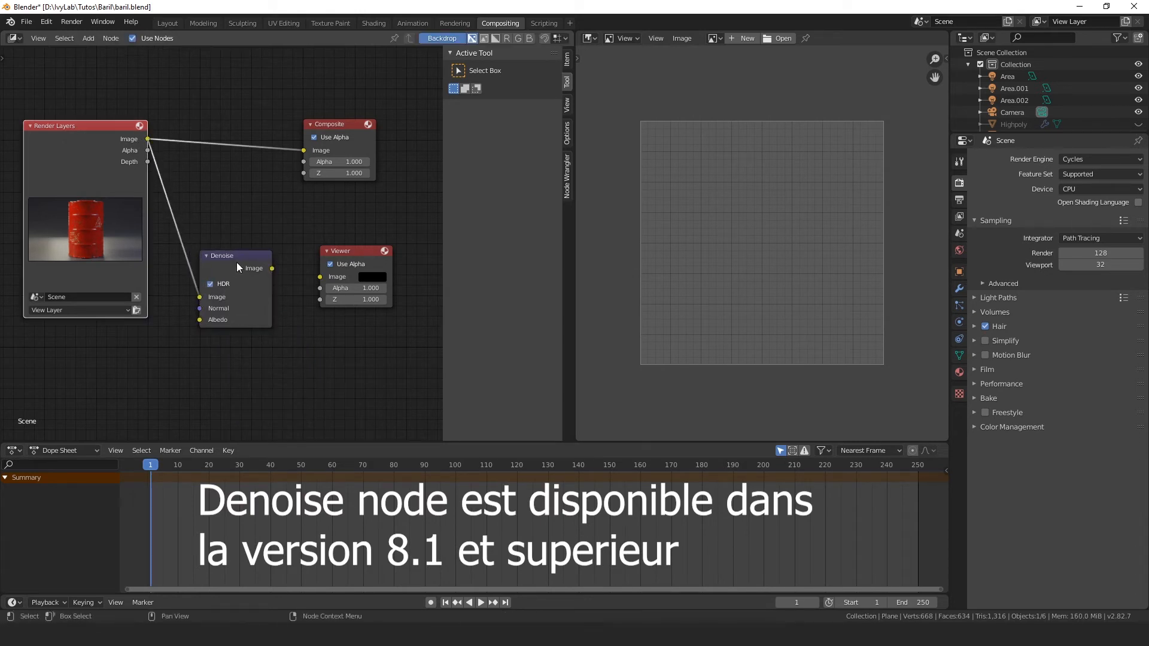
drag(272, 270, 321, 277)
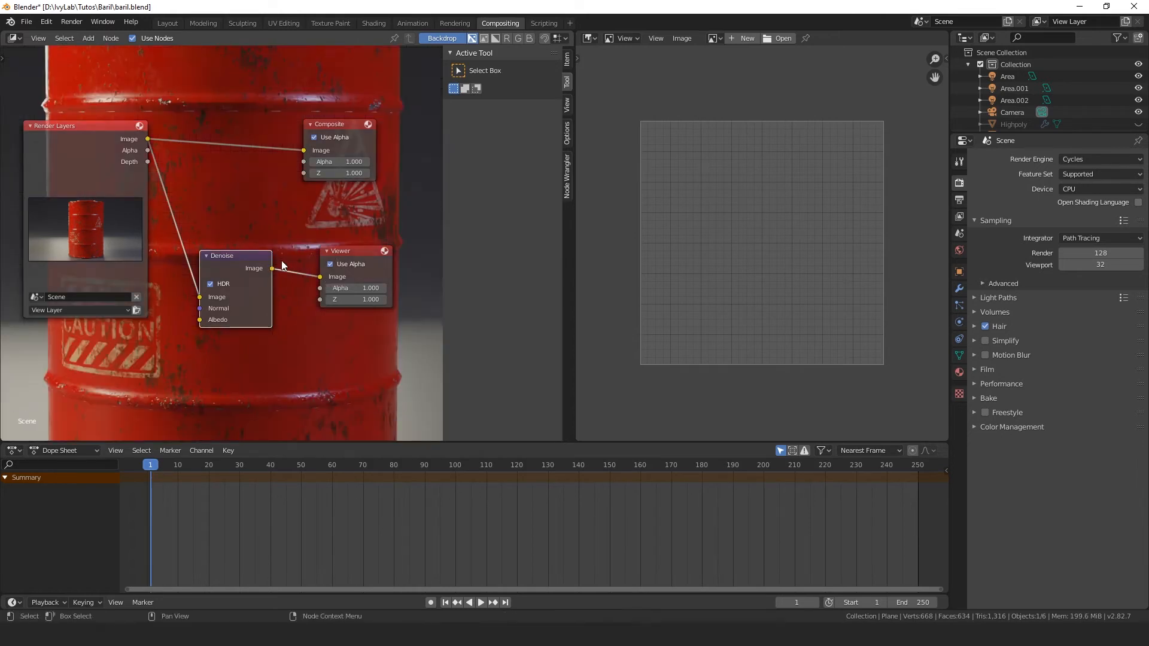
Step: Display the Viewer Node image in the Image Editor and widen that area to show the whole barrel
scroll(282, 266, down, 3)
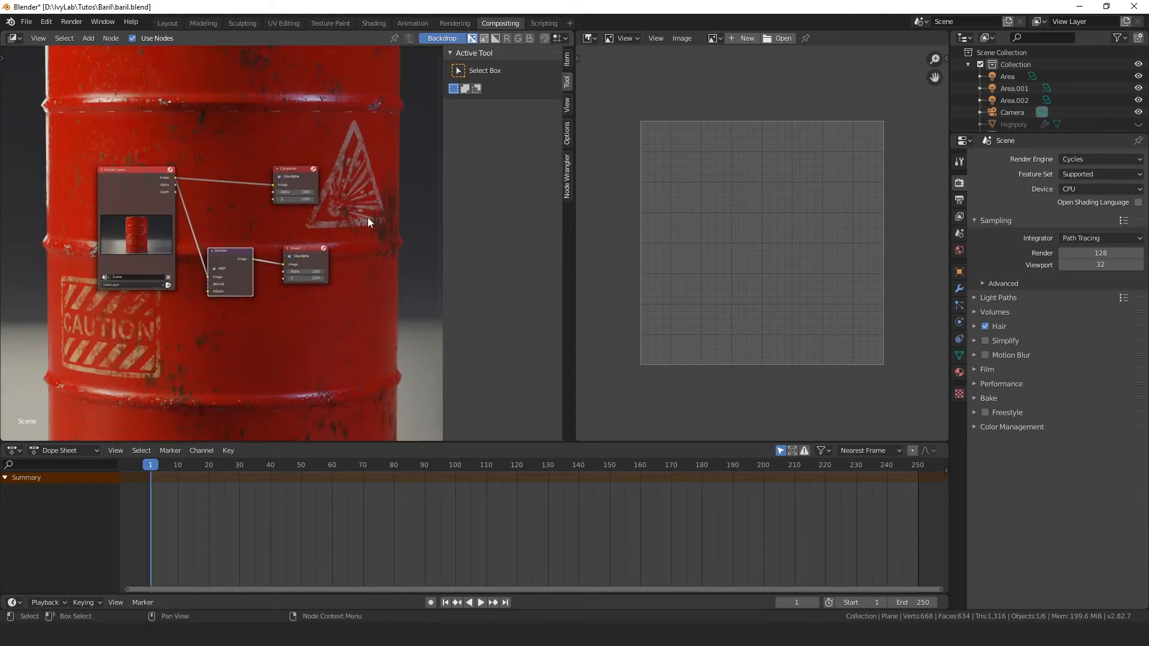
scroll(282, 278, up, 3)
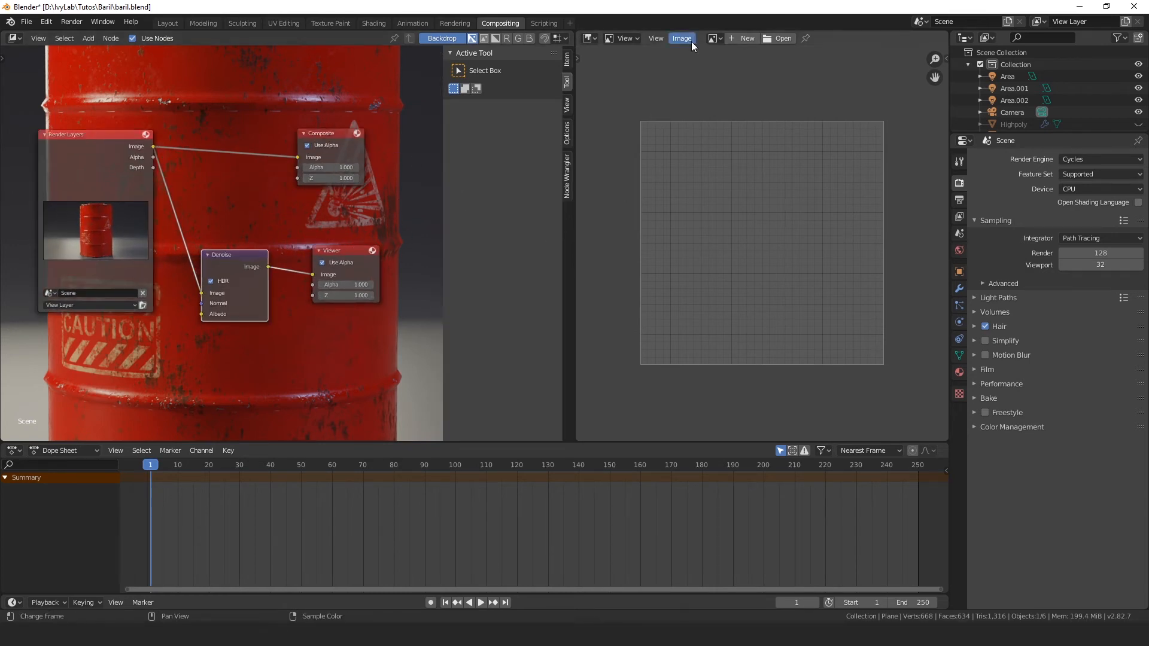
click(714, 38)
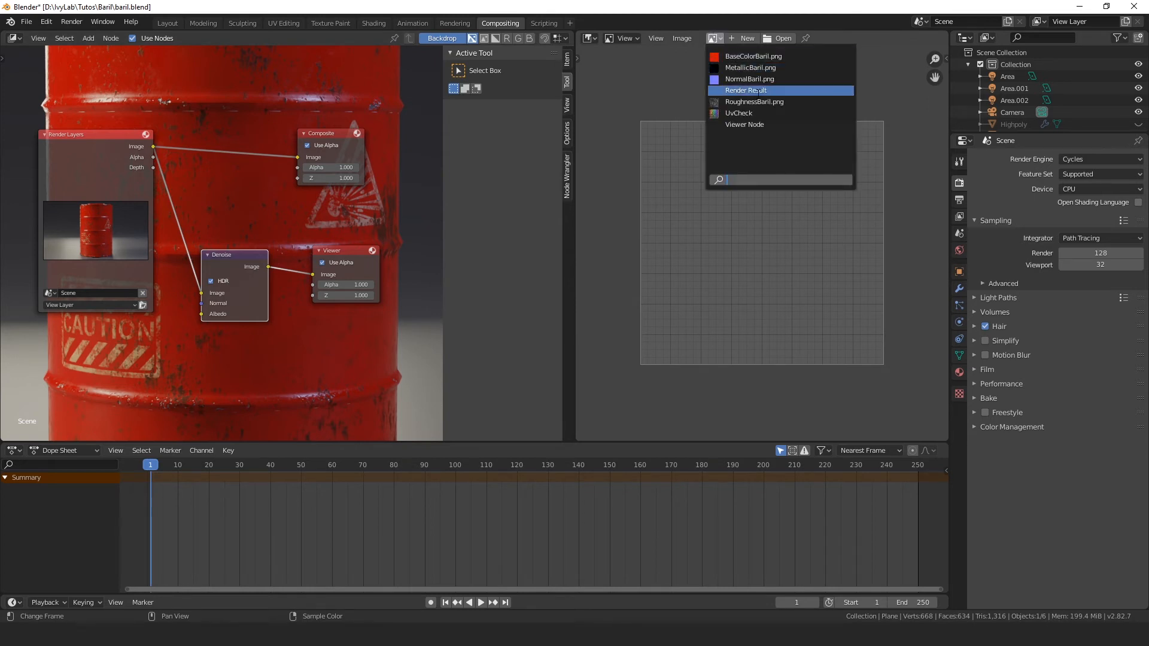
click(745, 125)
scroll(760, 161, down, 4)
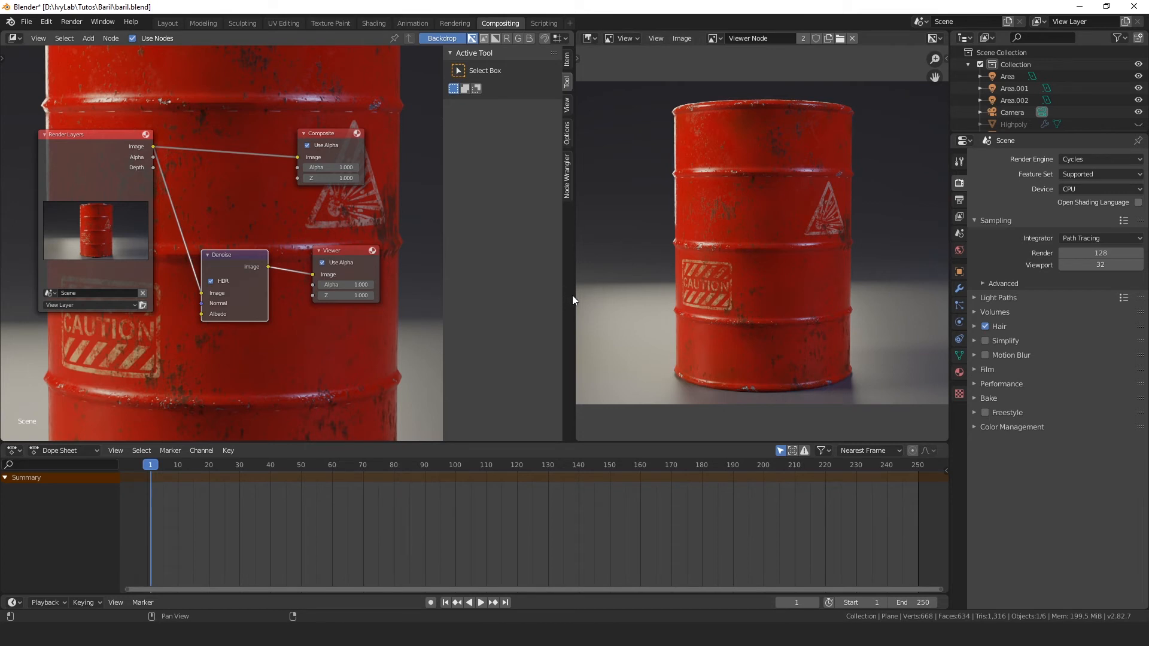
drag(575, 301, 397, 305)
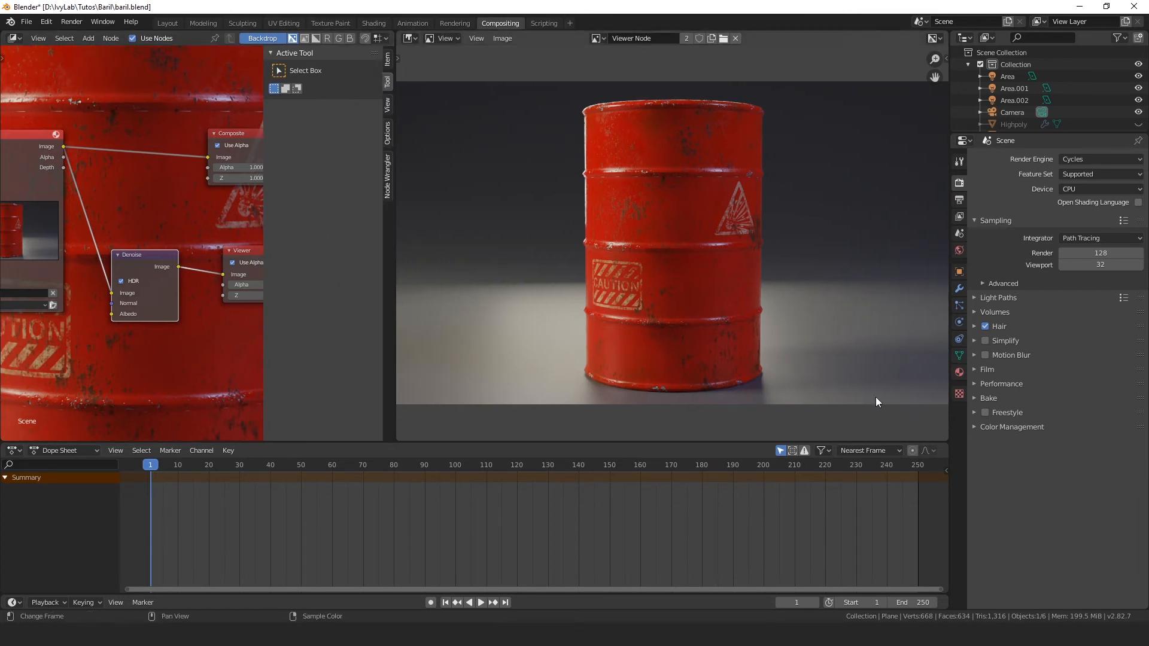
Step: Try the High Contrast look in Color Management, then settle on Medium High Contrast
click(976, 427)
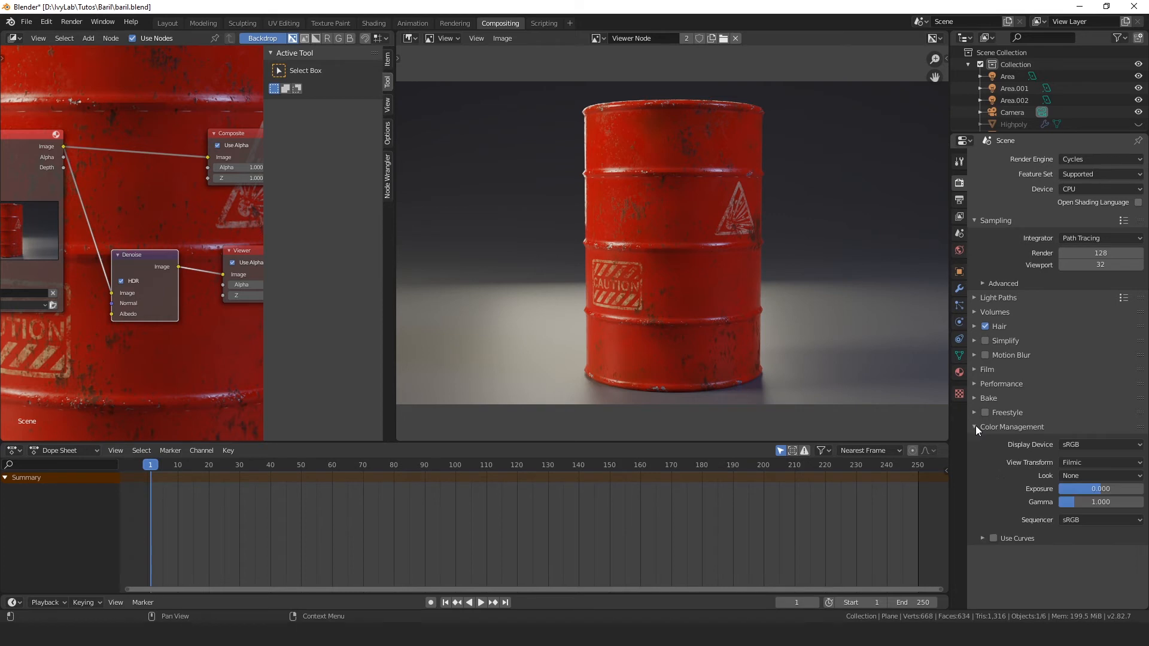
click(1098, 478)
click(1079, 476)
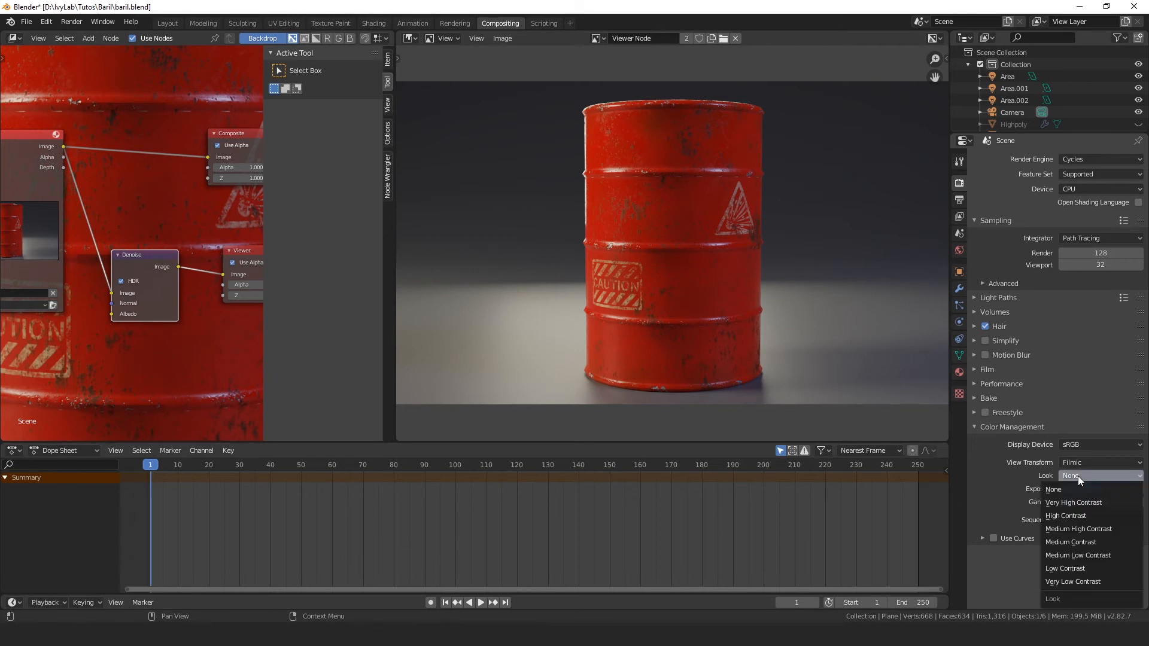
click(1093, 516)
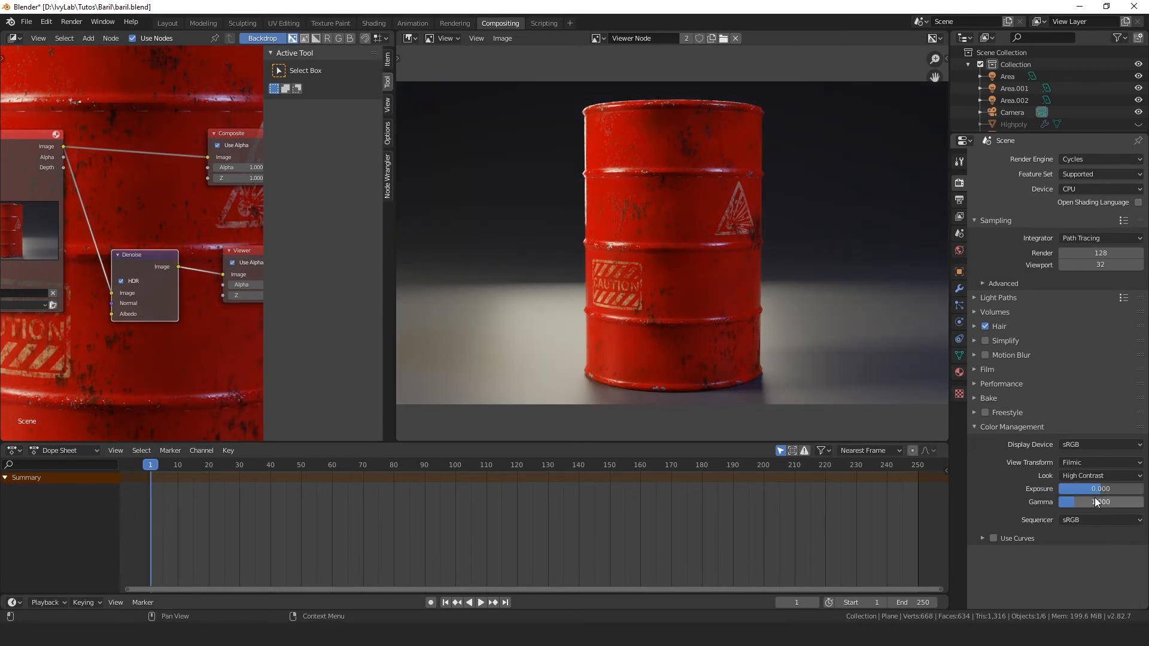
click(1079, 475)
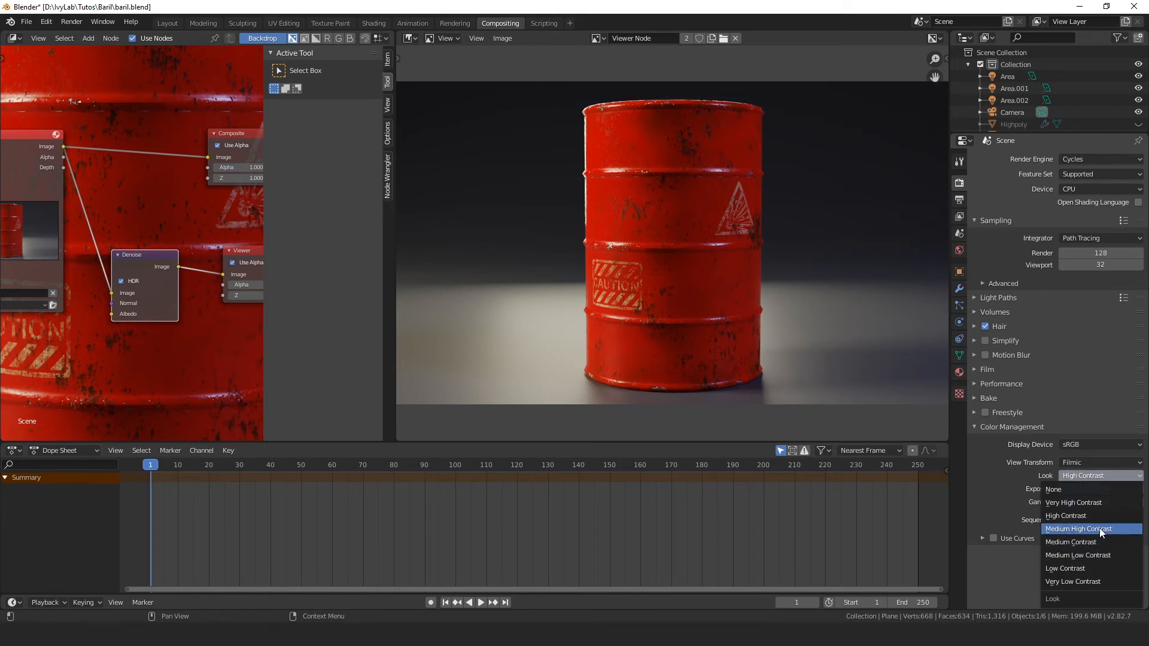
click(1101, 529)
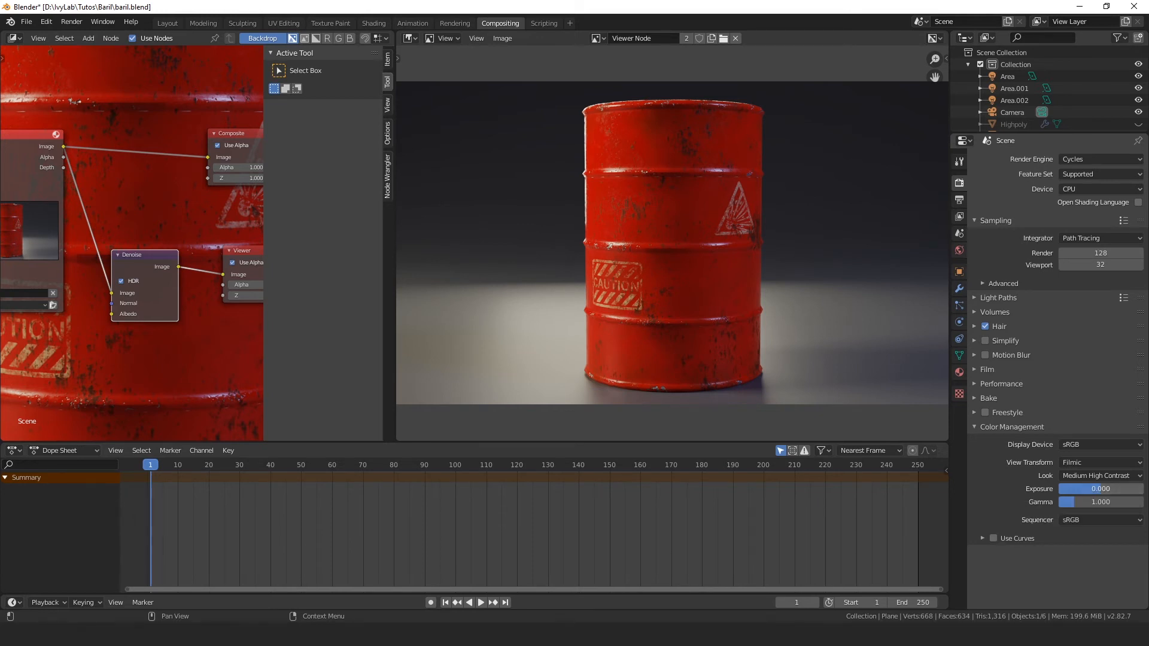
Step: Set the Color Management exposure to 0.417 and the gamma to 1.035
drag(1102, 489, 1103, 489)
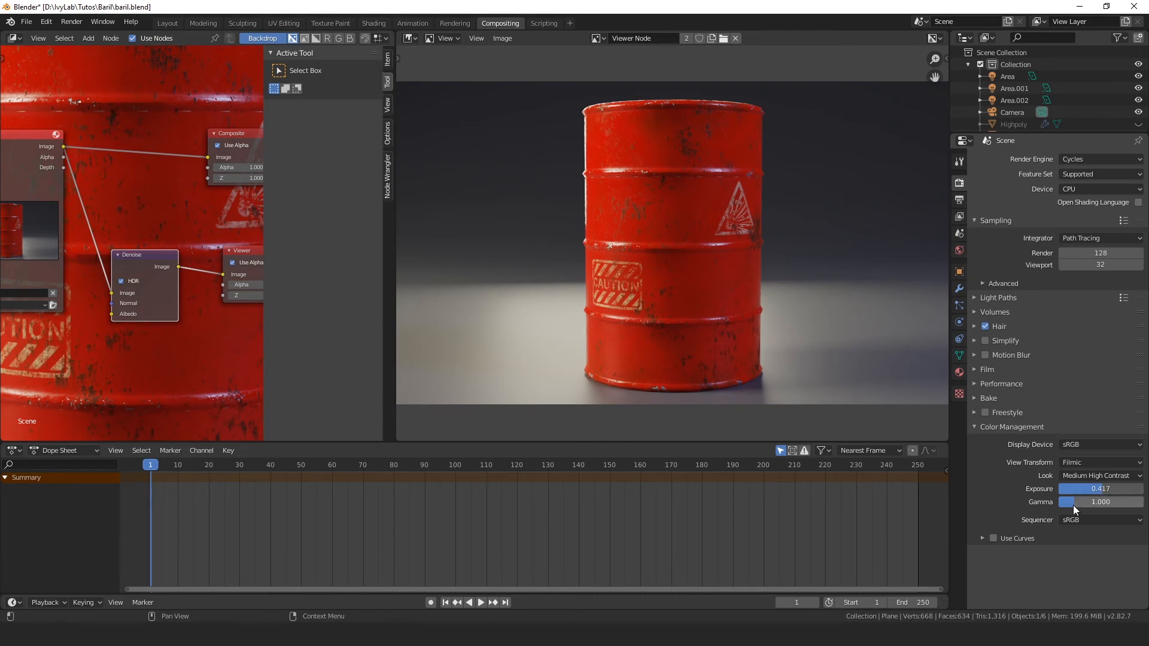
drag(1074, 505, 1073, 505)
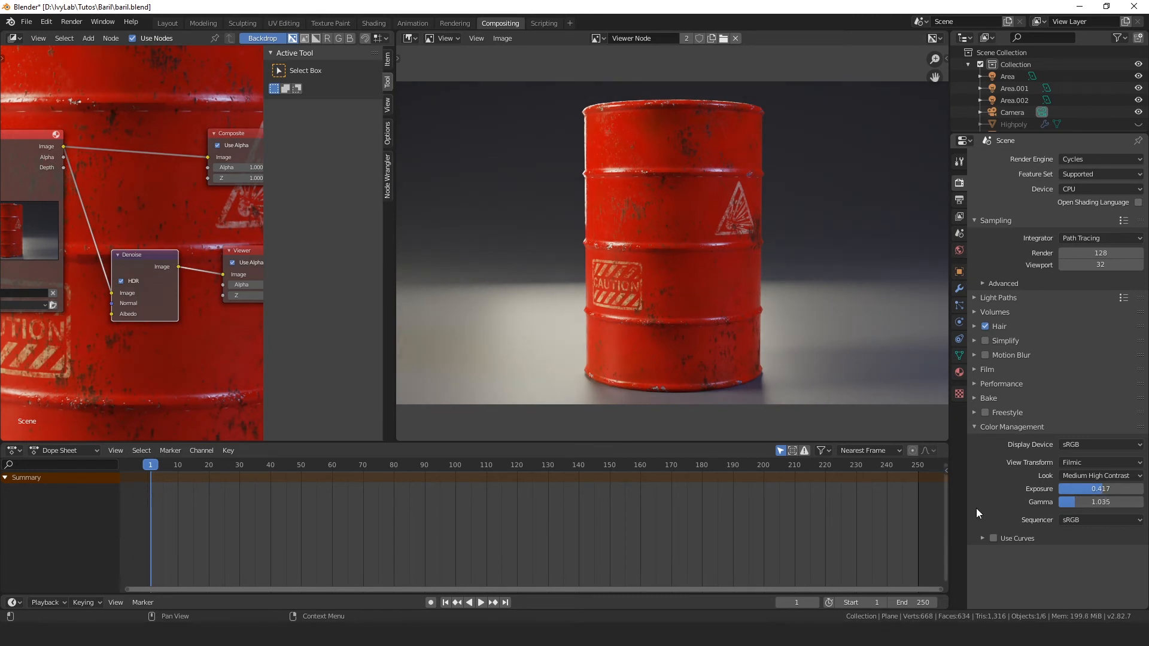
Step: Enable Use Curves and add a combined-curve point at about X 0.26, Y 0.29 to lift the shadows
click(994, 538)
click(982, 538)
scroll(980, 533, down, 2)
scroll(980, 525, down, 3)
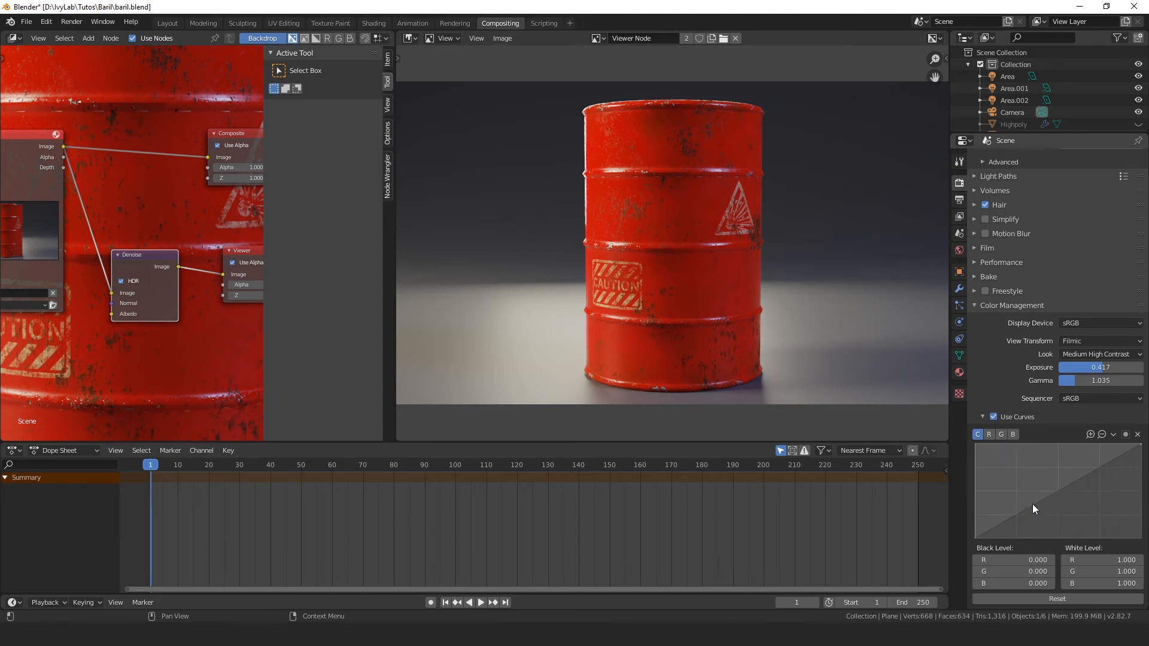
drag(1015, 516, 1018, 512)
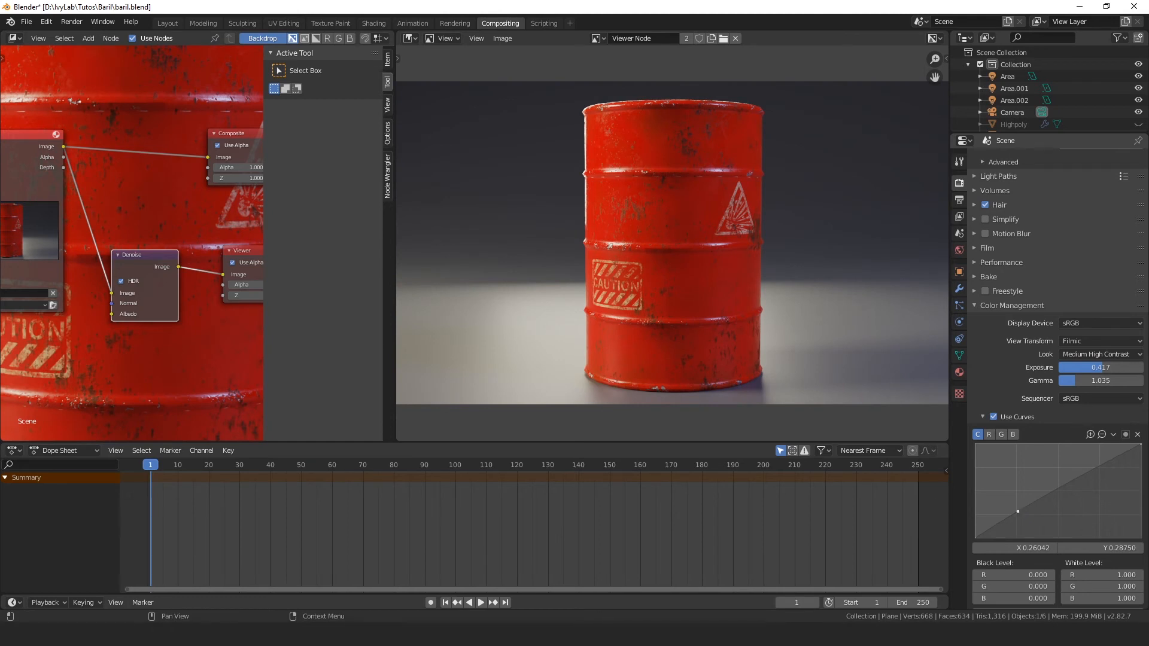
Step: Raise the shadow point of the combined curve to about X 0.25, Y 0.35 and add a slightly lowered highlight point
drag(1018, 512, 1016, 507)
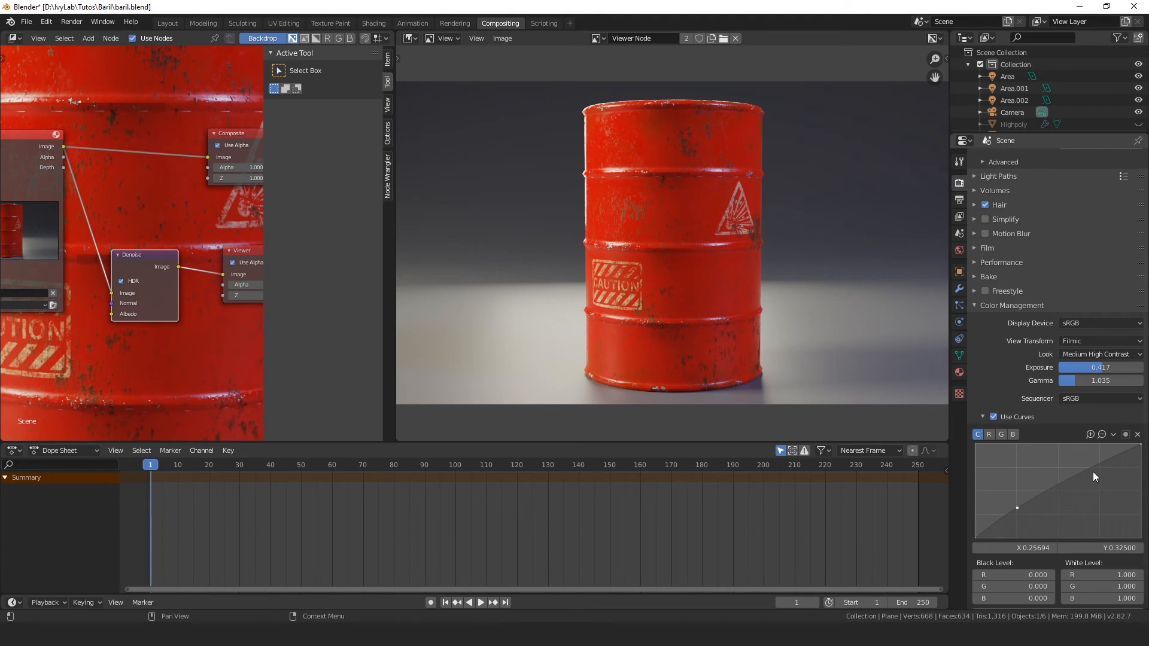
drag(1101, 457, 1101, 468)
click(1018, 508)
drag(1017, 510, 1016, 505)
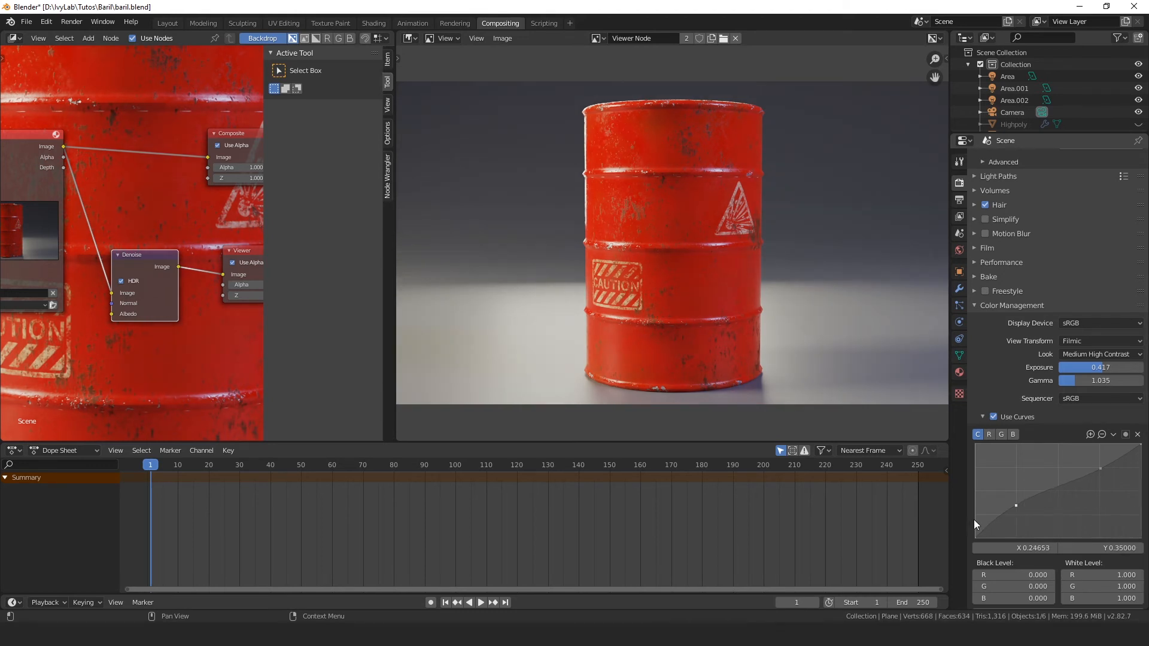
Step: Raise the Color Management gamma to 1.278
scroll(1026, 523, down, 1)
scroll(1064, 569, up, 4)
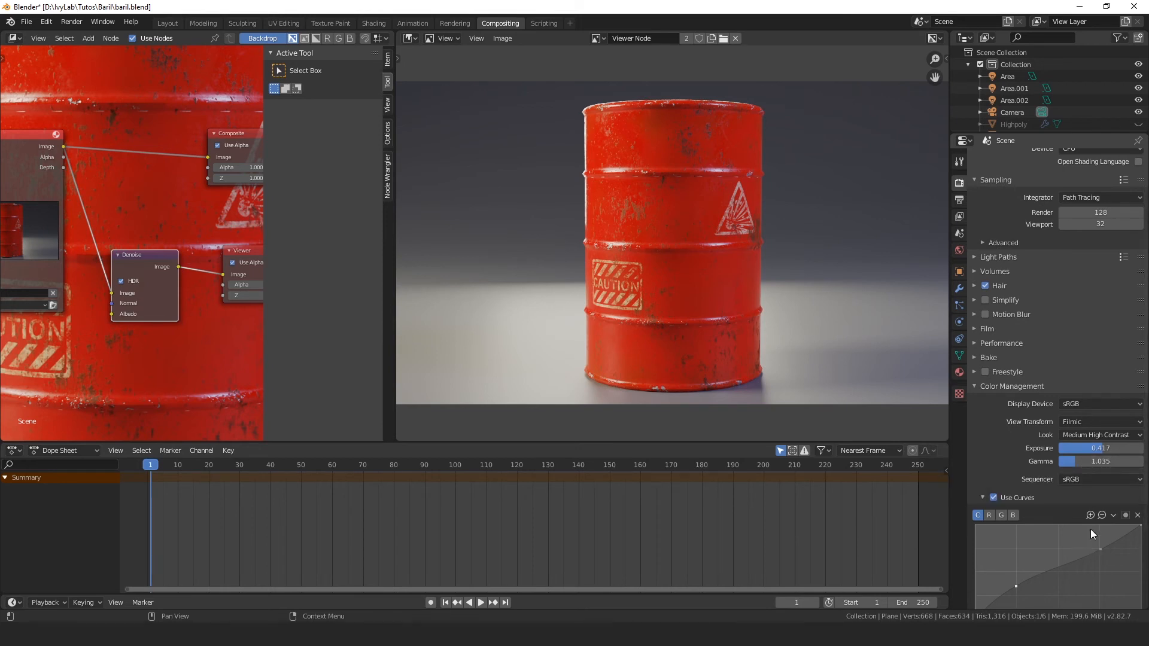
mouse_move(1087, 461)
mouse_down()
mouse_move(1143, 461)
mouse_move(1080, 461)
mouse_up()
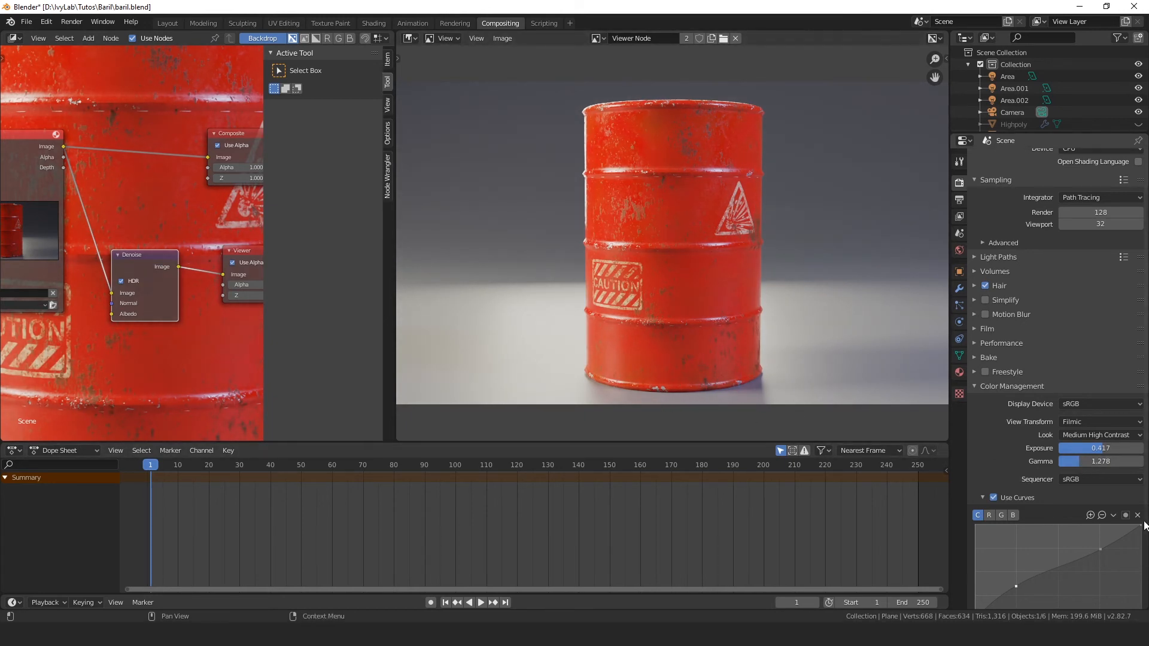
Step: Save the denoised Viewer Node image as Baril01.png in the Baril folder, in PNG format
scroll(653, 278, down, 3)
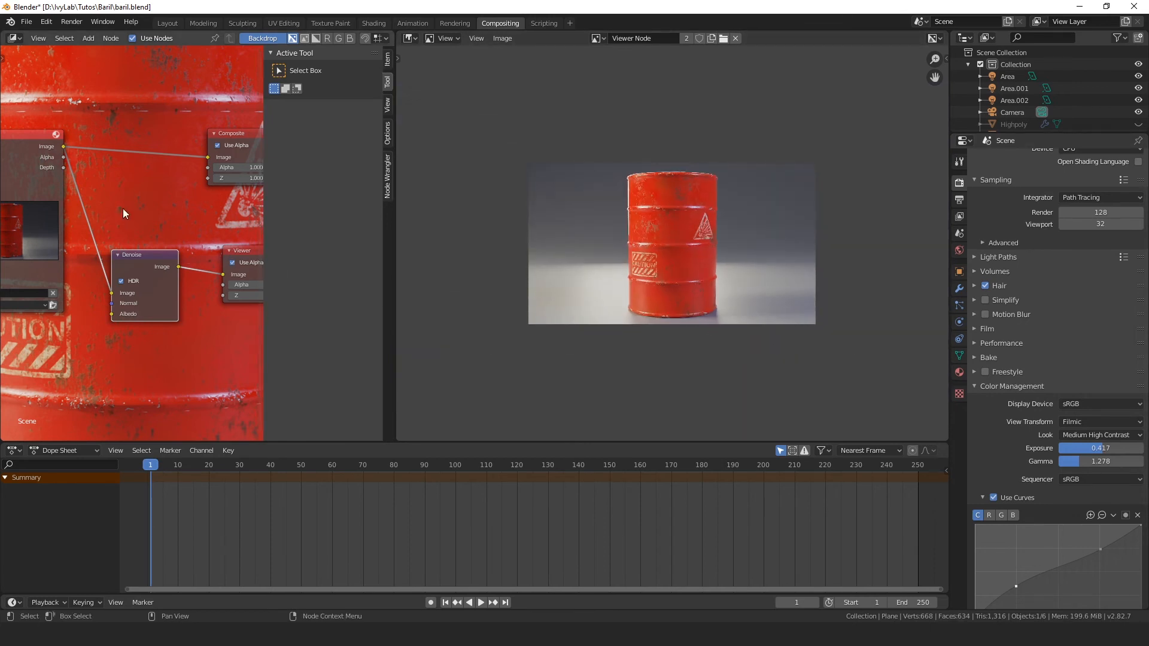
scroll(95, 184, down, 3)
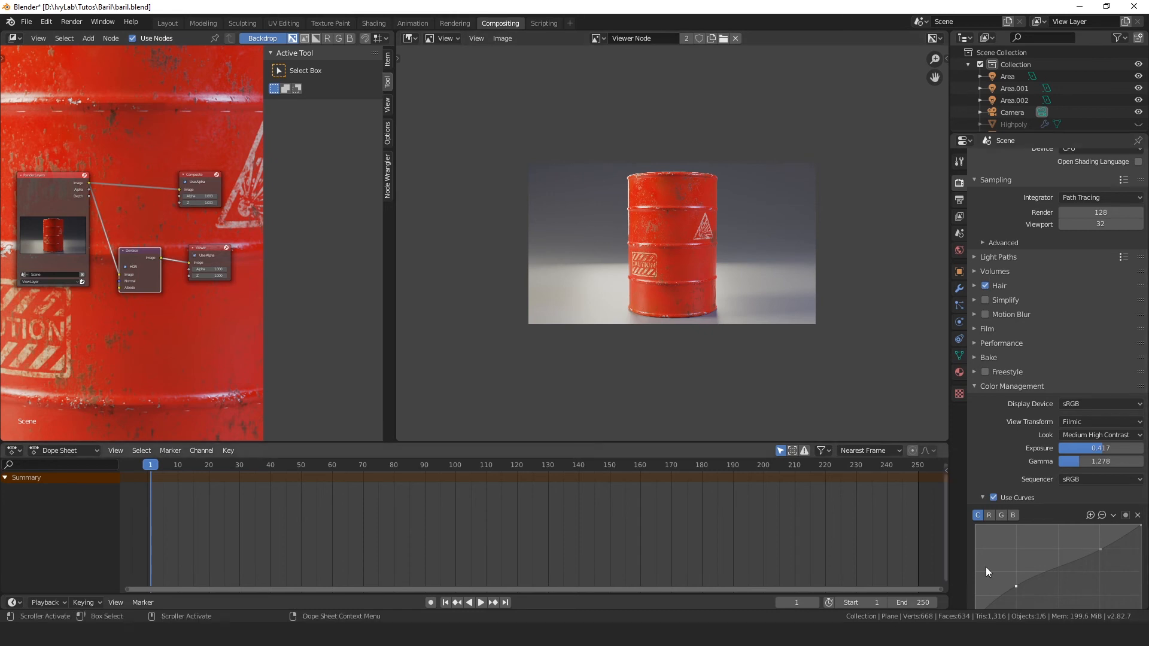
scroll(1108, 492, down, 3)
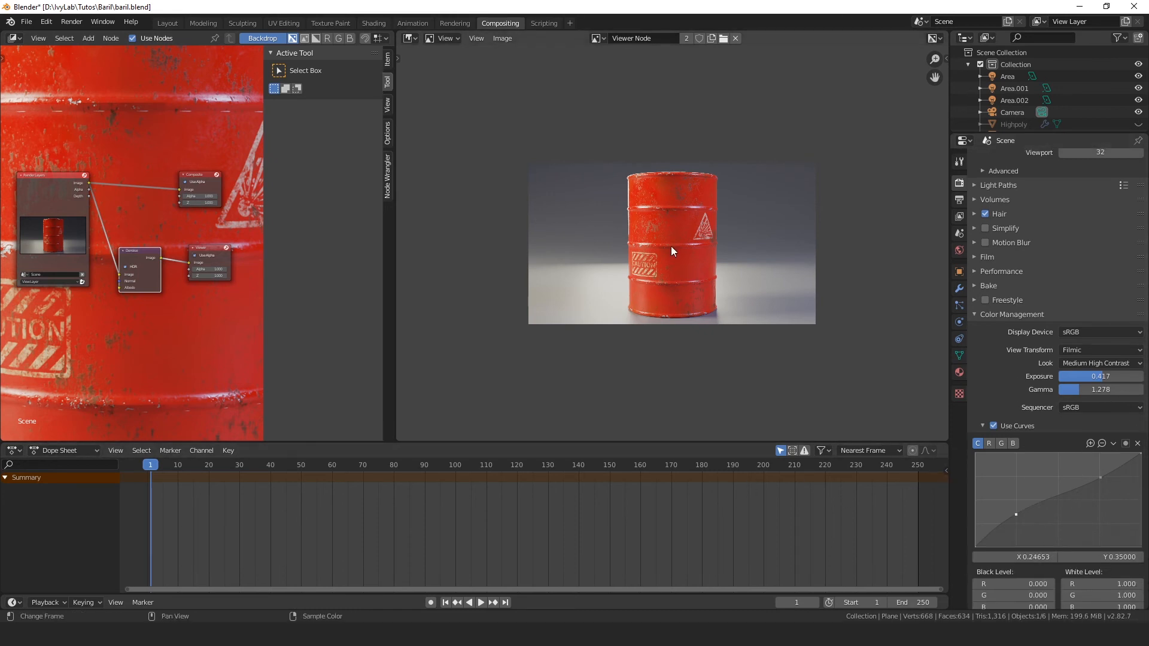
scroll(674, 246, up, 2)
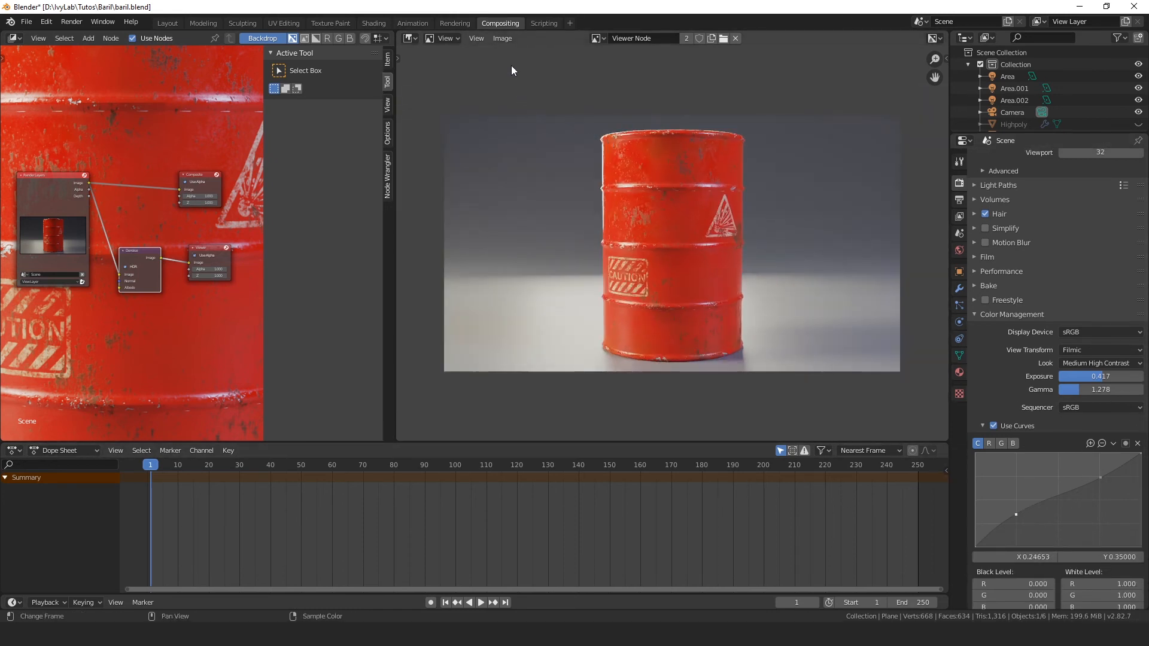
click(507, 41)
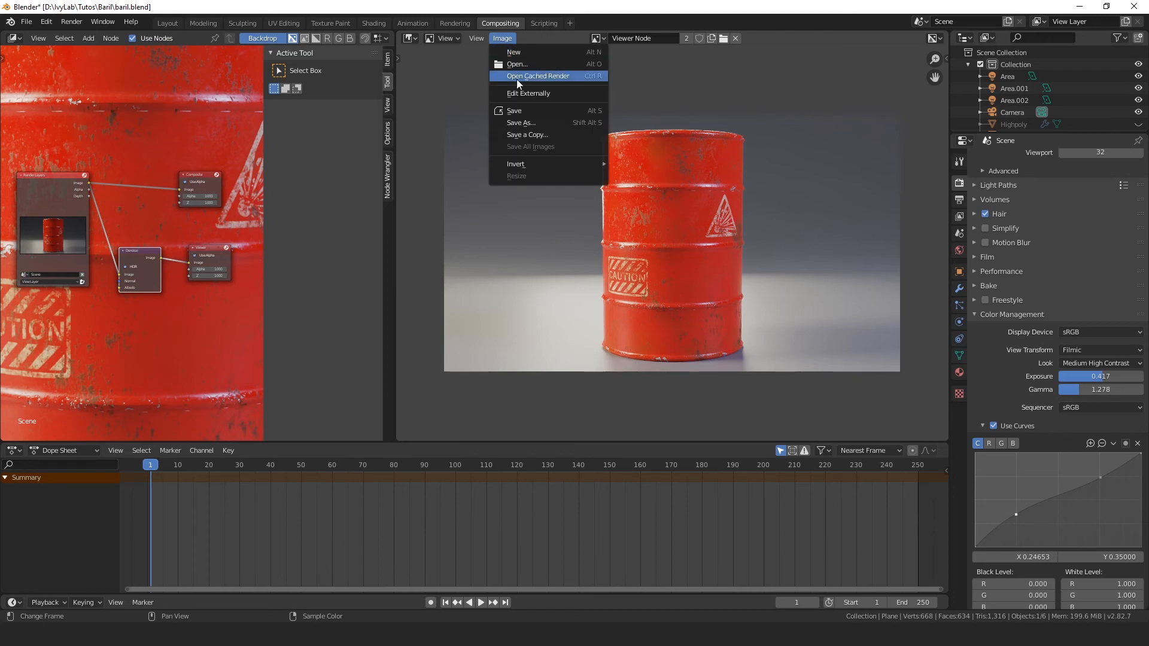
click(529, 122)
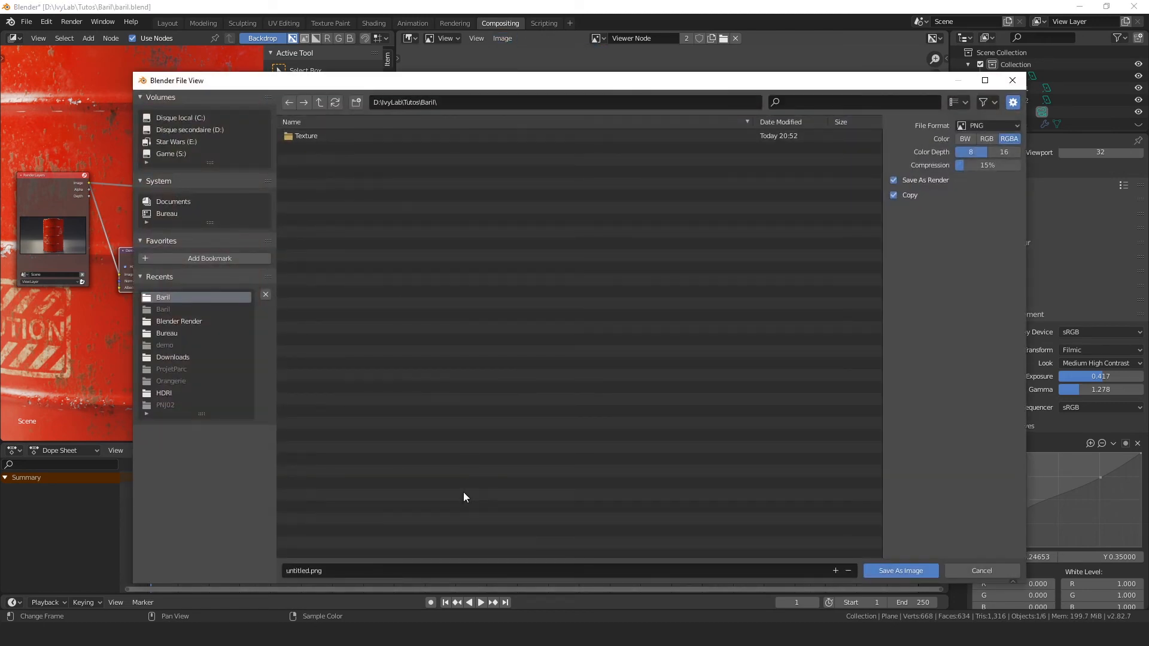
click(327, 574)
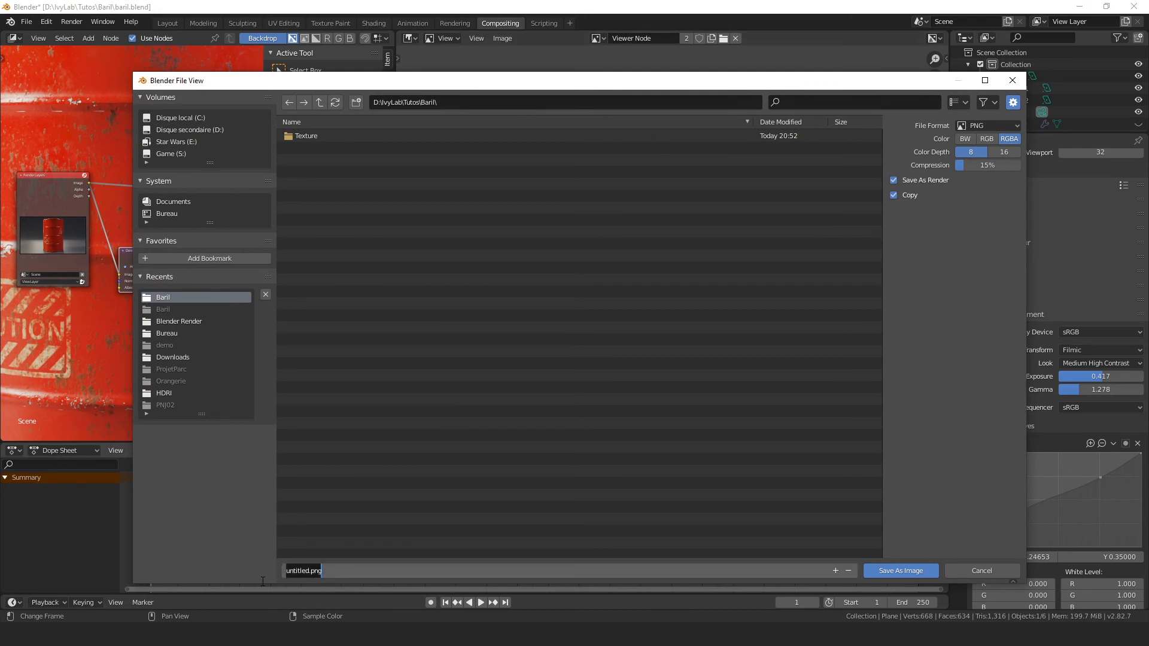
text(Baril01)
key(Return)
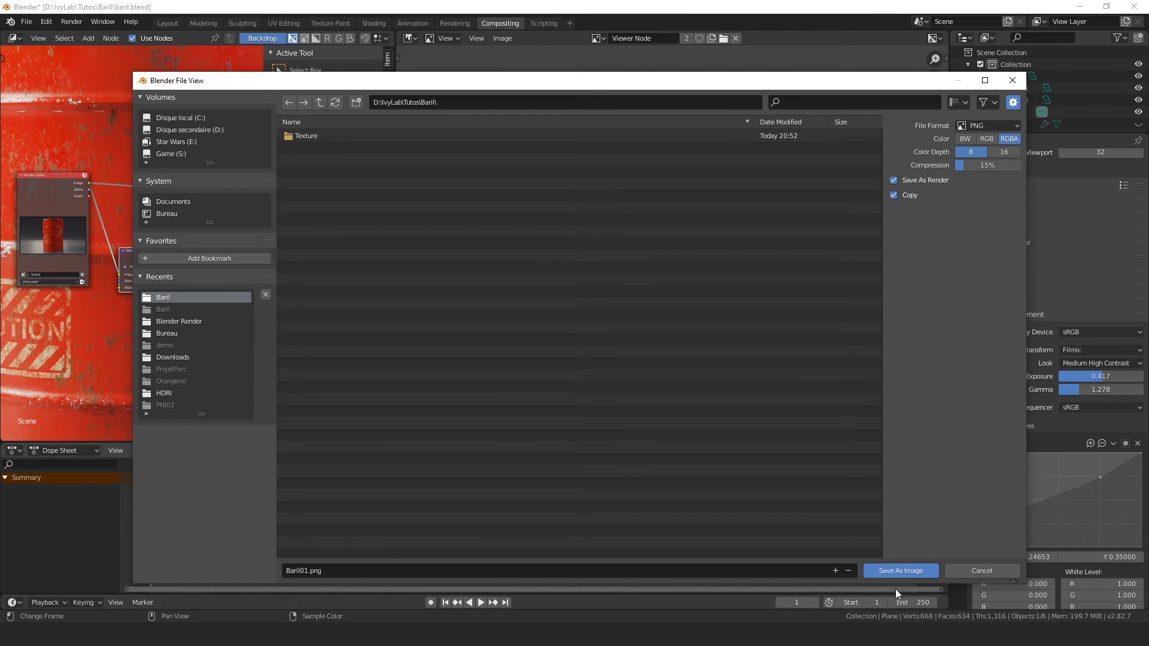
click(910, 572)
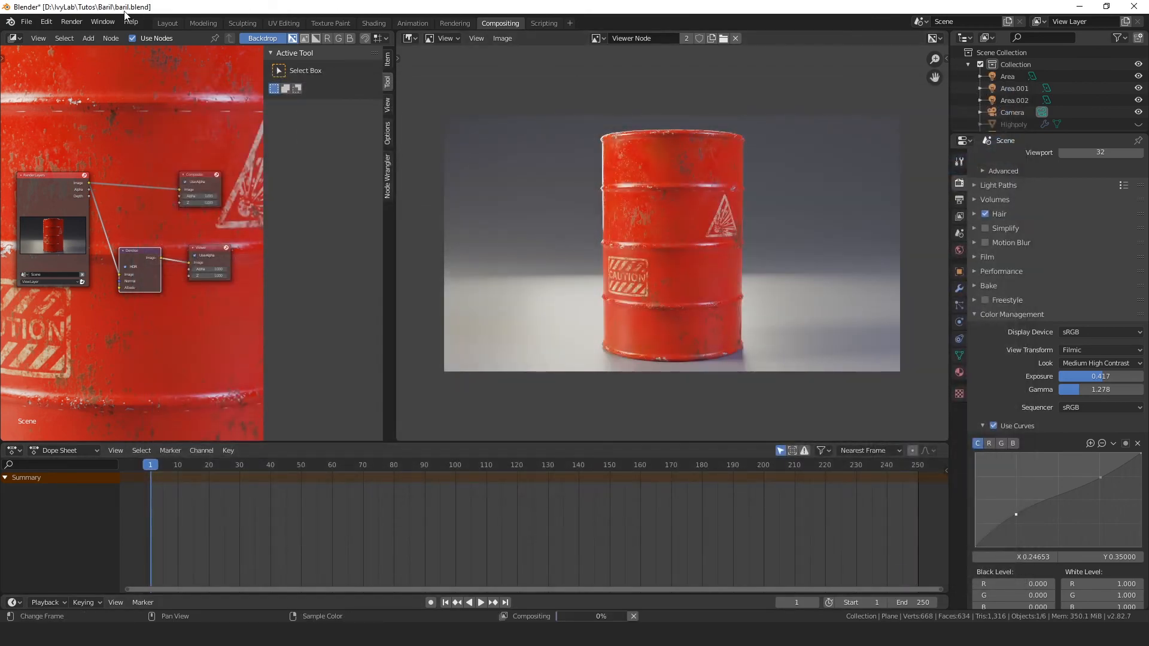
Step: Switch to the Layout workspace and reframe the barrel with the locked camera from a new angle, slightly farther away
click(172, 23)
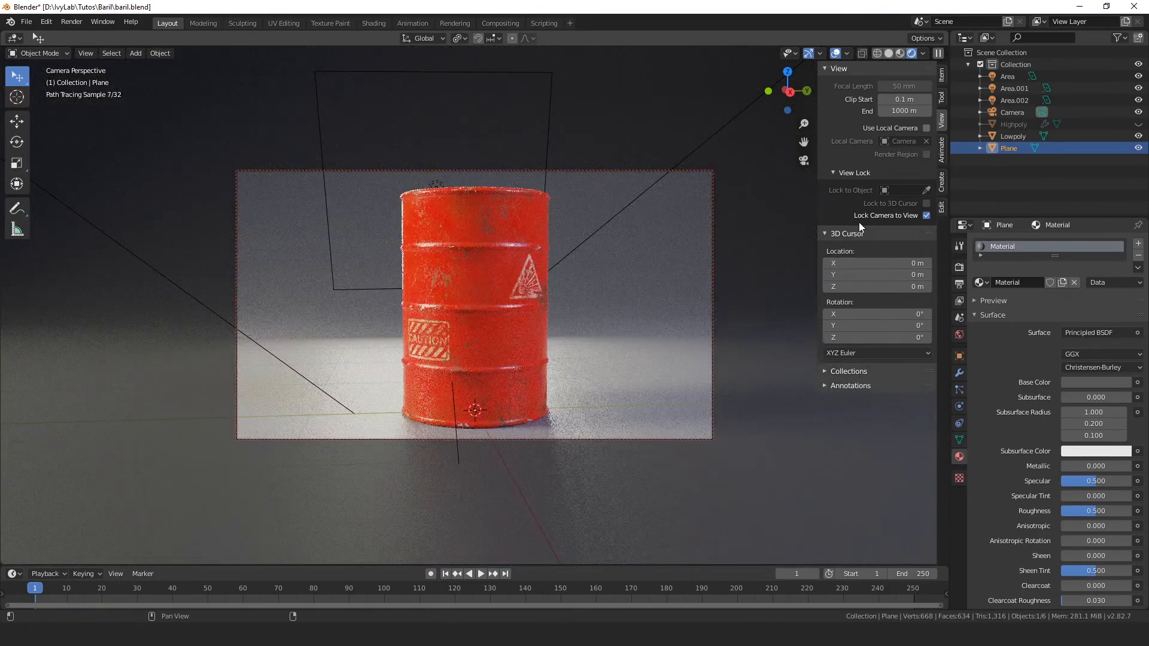
mouse_move(545, 279)
middle_down()
mouse_move(519, 297)
mouse_move(423, 257)
mouse_move(479, 321)
mouse_move(528, 326)
mouse_move(543, 311)
mouse_move(476, 286)
mouse_move(551, 332)
mouse_move(367, 290)
mouse_move(486, 303)
mouse_move(451, 325)
mouse_move(522, 342)
middle_up()
scroll(551, 332, up, 2)
scroll(613, 323, down, 2)
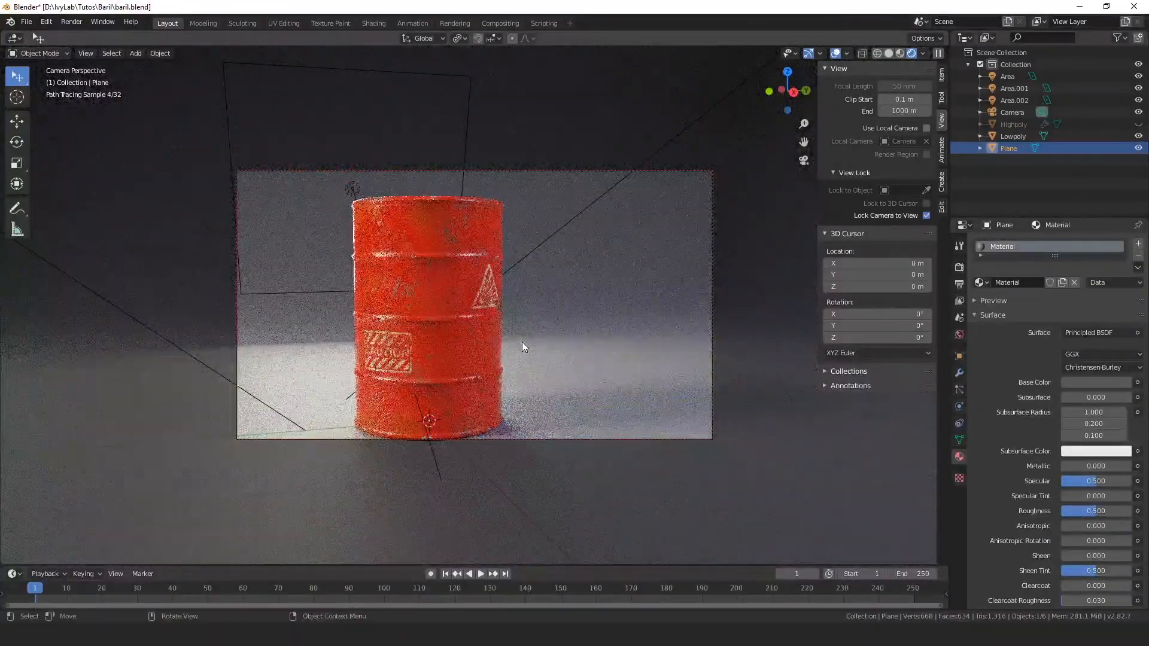
Step: Rotate the Lowpoly barrel about 19° around the global Z axis
click(446, 336)
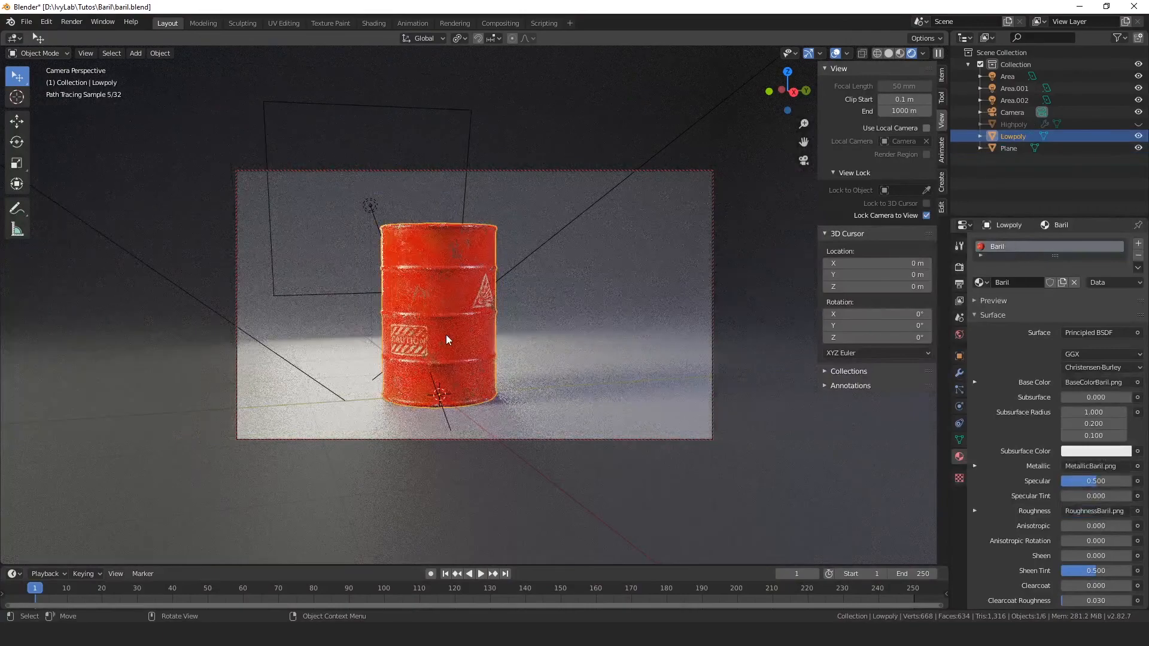
key(r)
key(z)
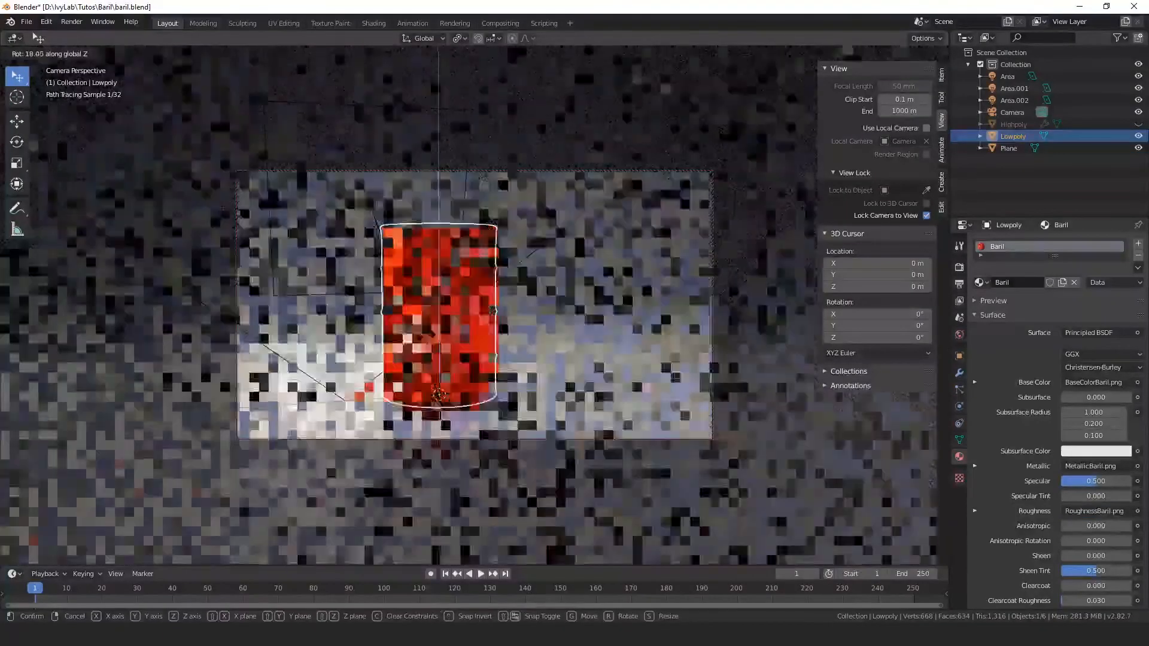
click(605, 395)
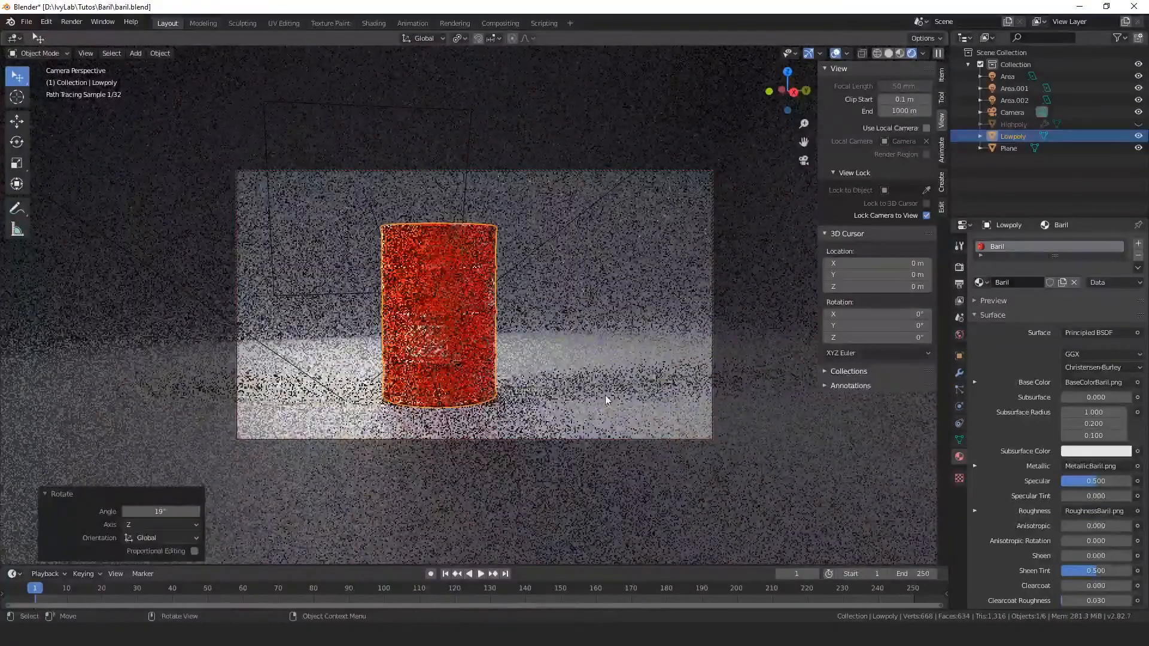
Step: Switch the viewport to Material Preview and rotate the barrel about 48° more around the global Z axis
key(z)
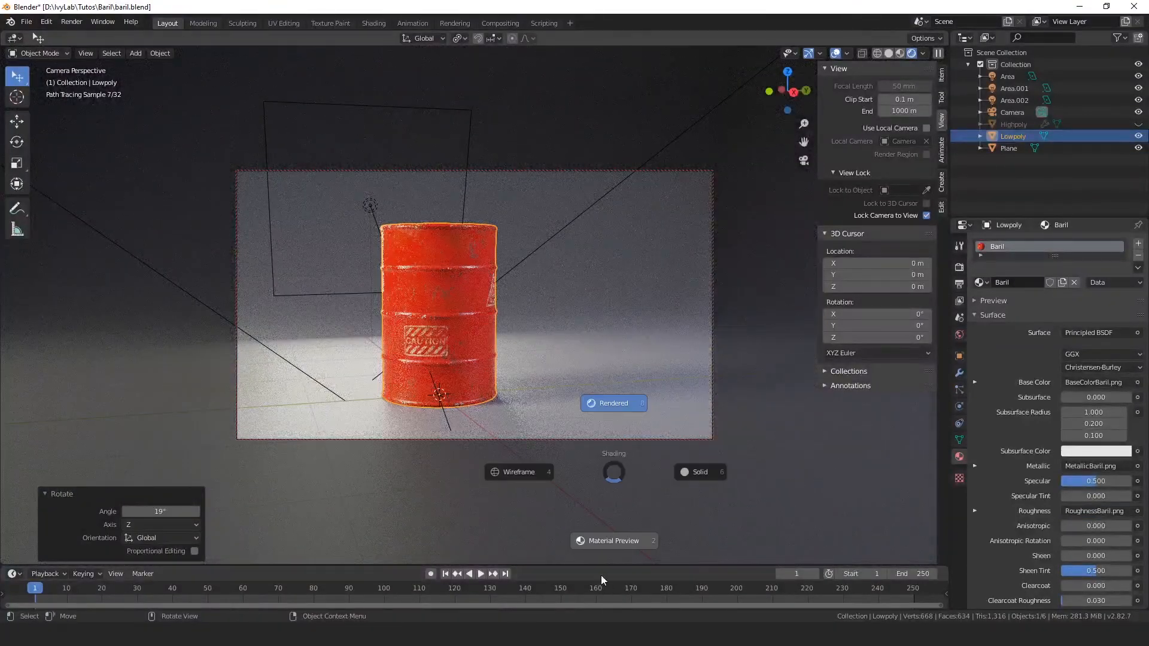
click(601, 576)
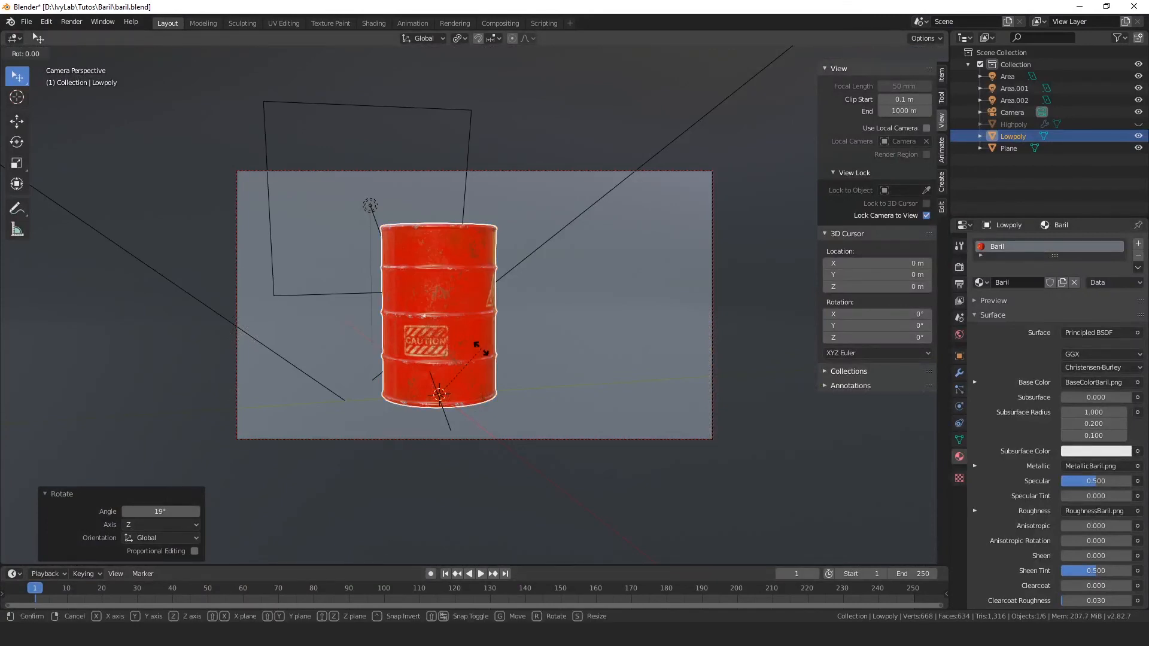
key(r)
key(z)
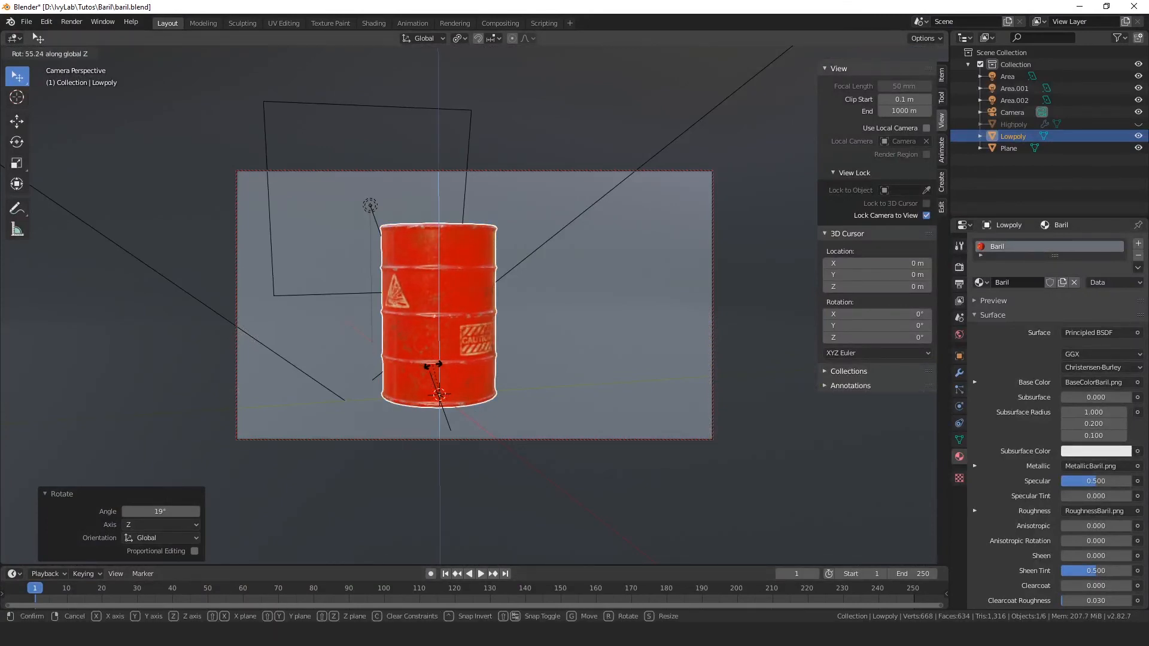
click(437, 370)
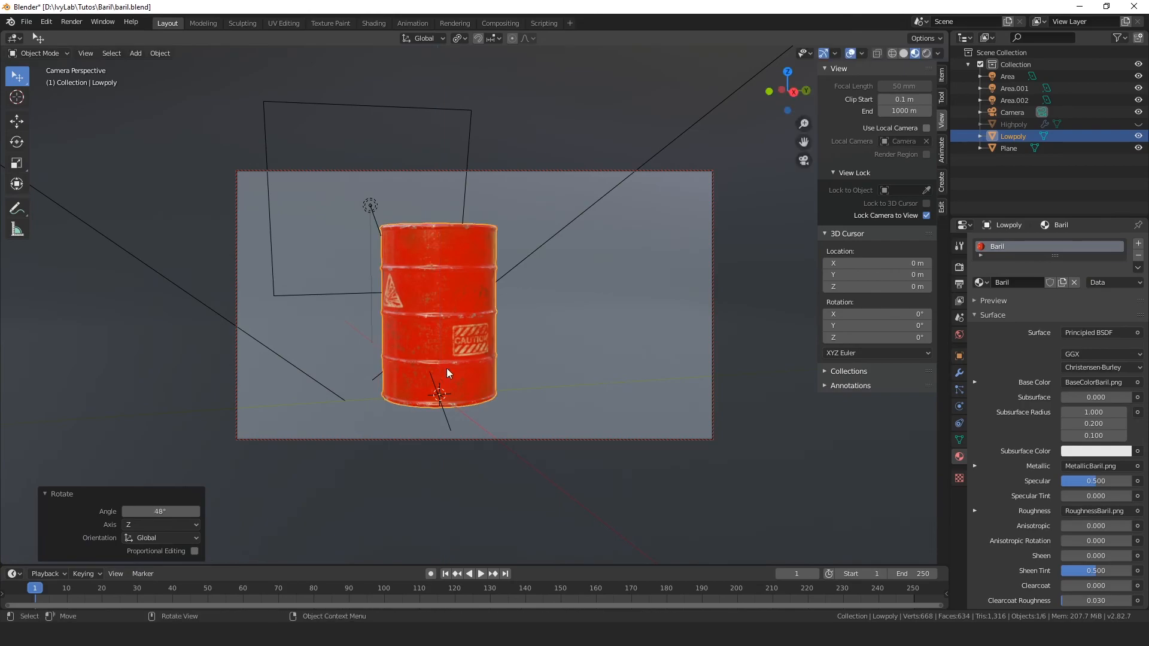
Step: Return to Rendered shading and reframe the locked camera to a closer, lower frontal view of the barrel
key(z)
click(541, 282)
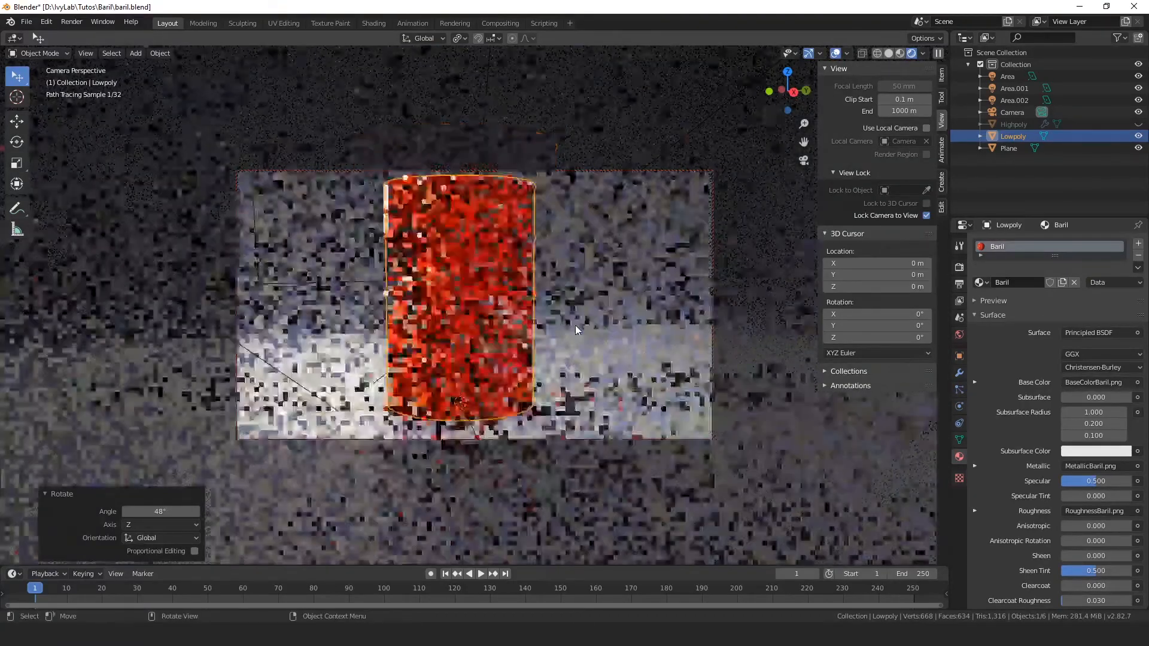
middle_drag(590, 364, 532, 321)
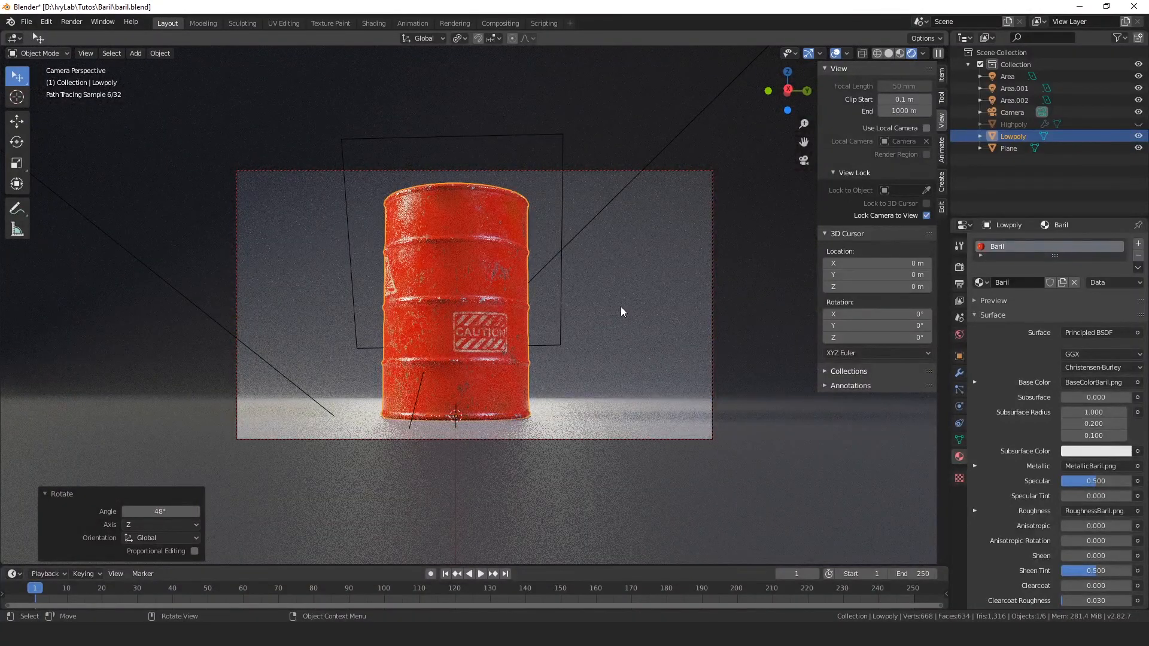
Step: Switch back to Material Preview and rotate the barrel about 17.9° around Z so the triangle and CAUTION decals both face the camera
click(527, 331)
key(z)
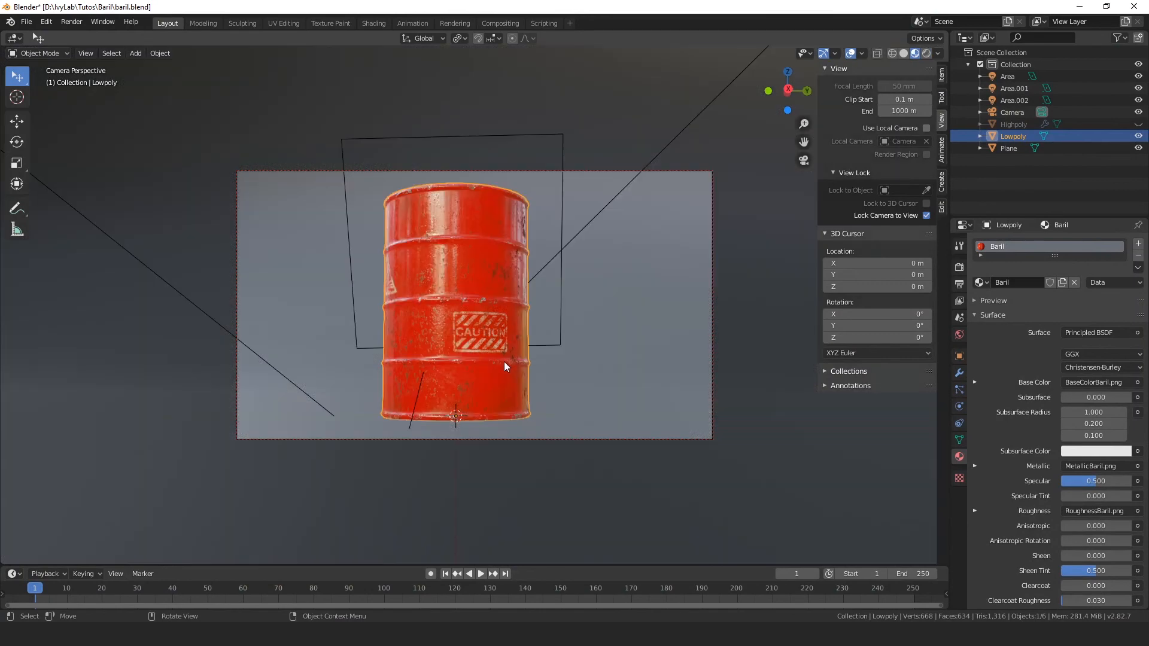
key(r)
key(z)
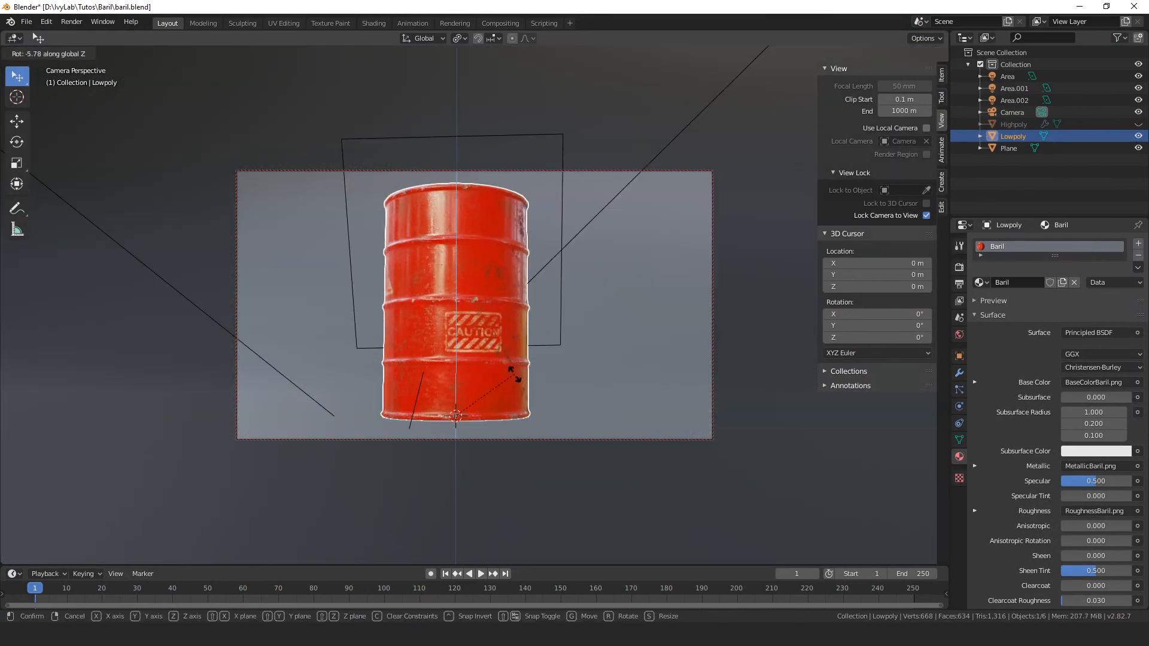
click(571, 395)
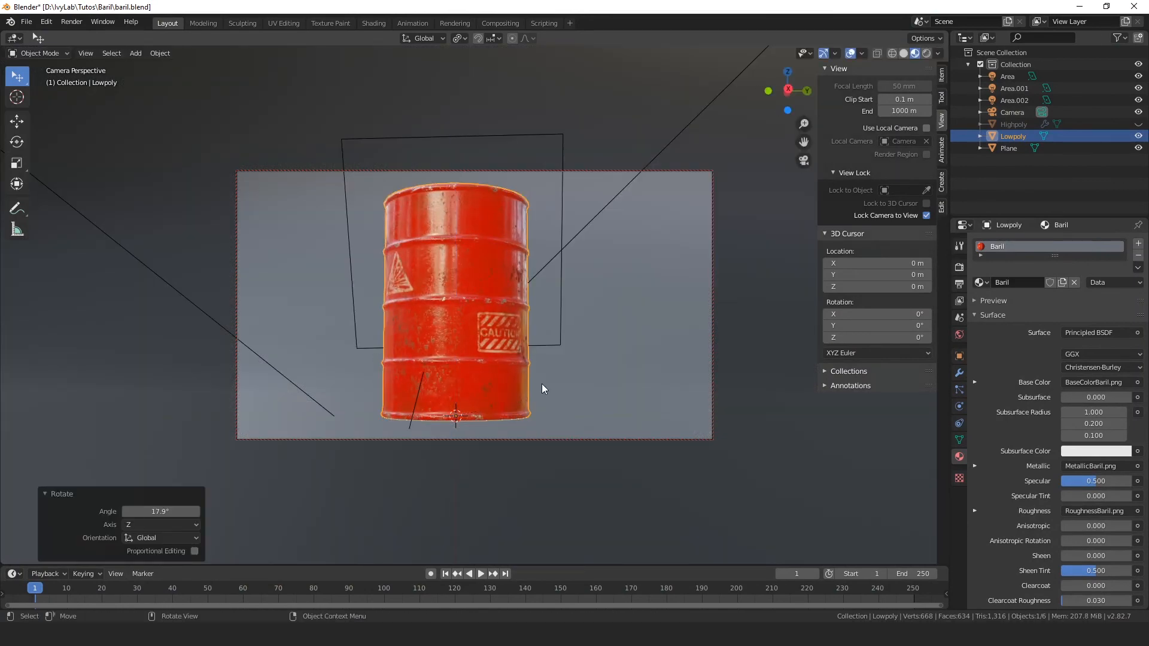
Step: Return to Rendered shading, render the barrel from the new camera angle and close the render window
key(z)
click(544, 301)
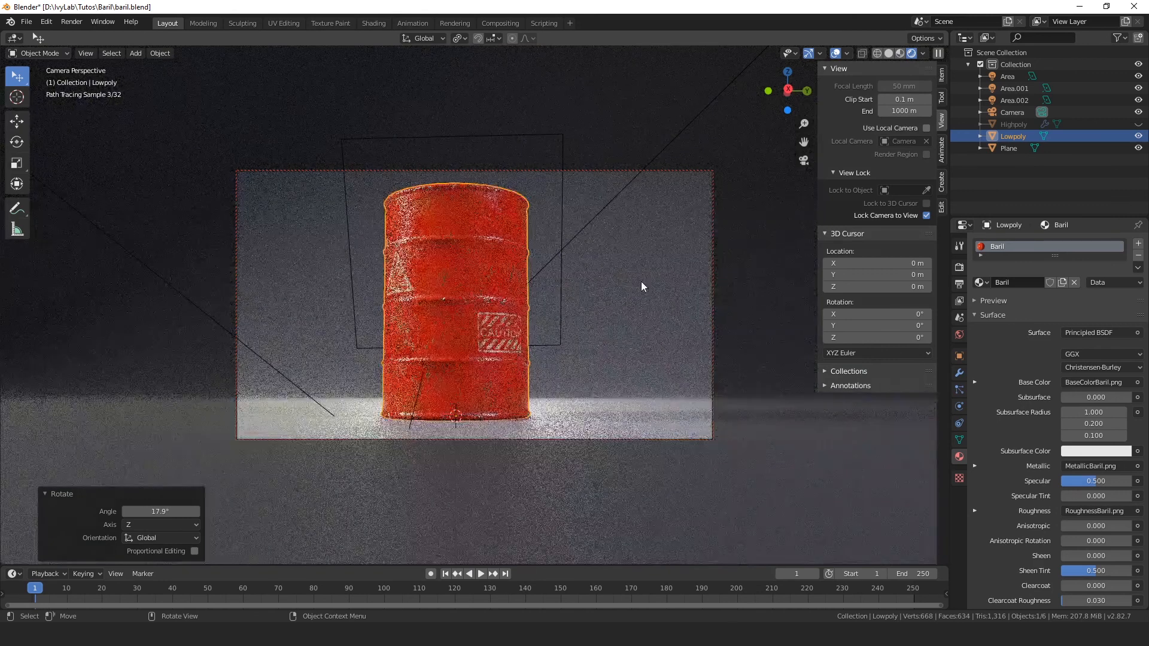
click(641, 282)
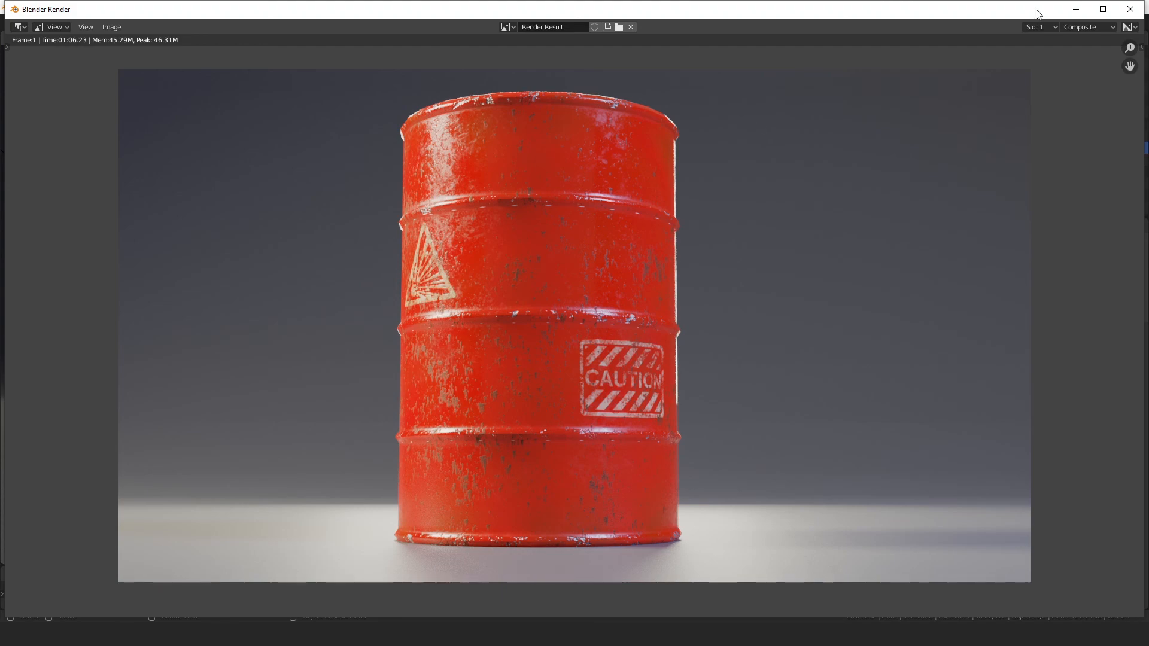
click(1130, 9)
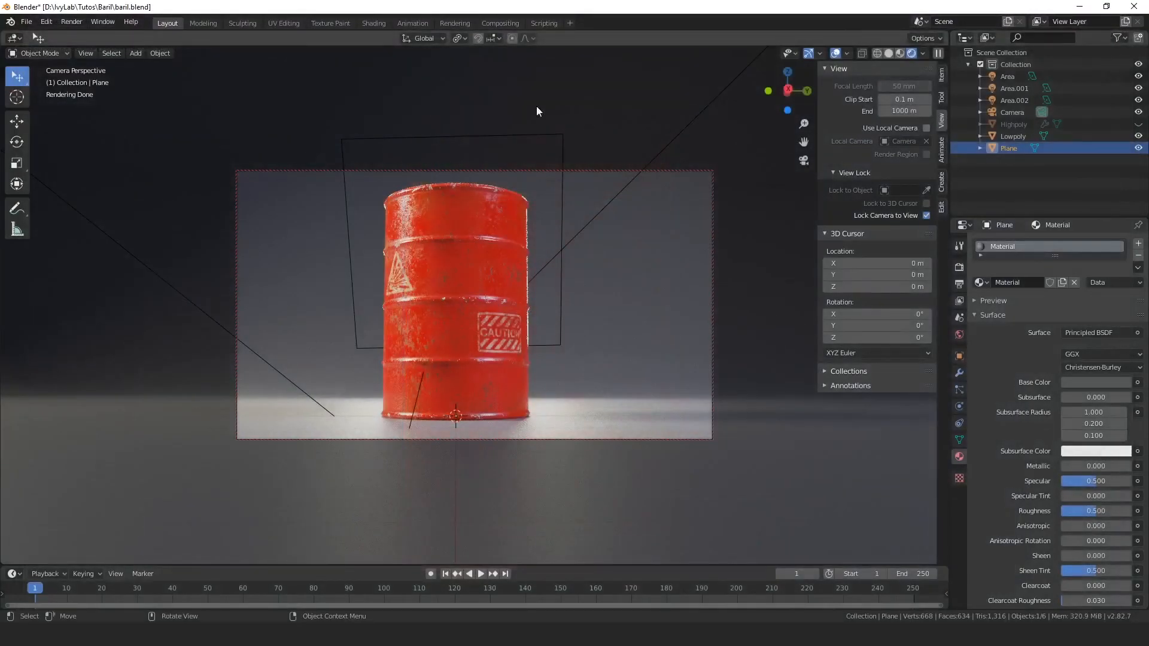
Step: In the Compositing workspace, save the new denoised Viewer Node image as Baril02.png in the Baril folder
click(496, 24)
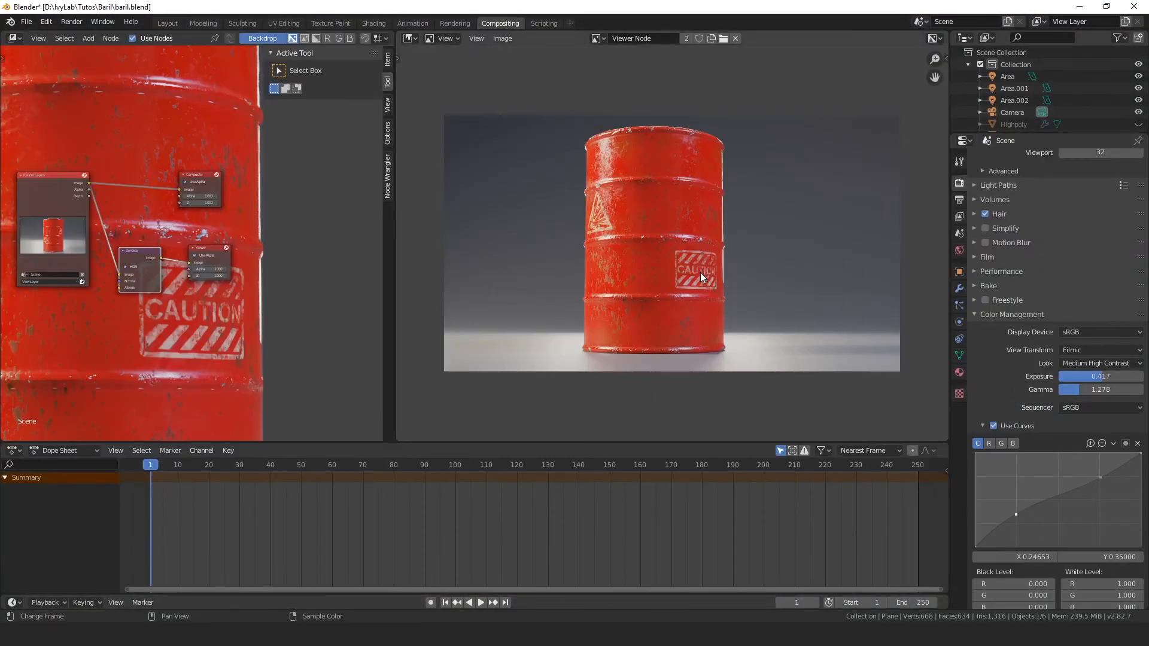
click(504, 41)
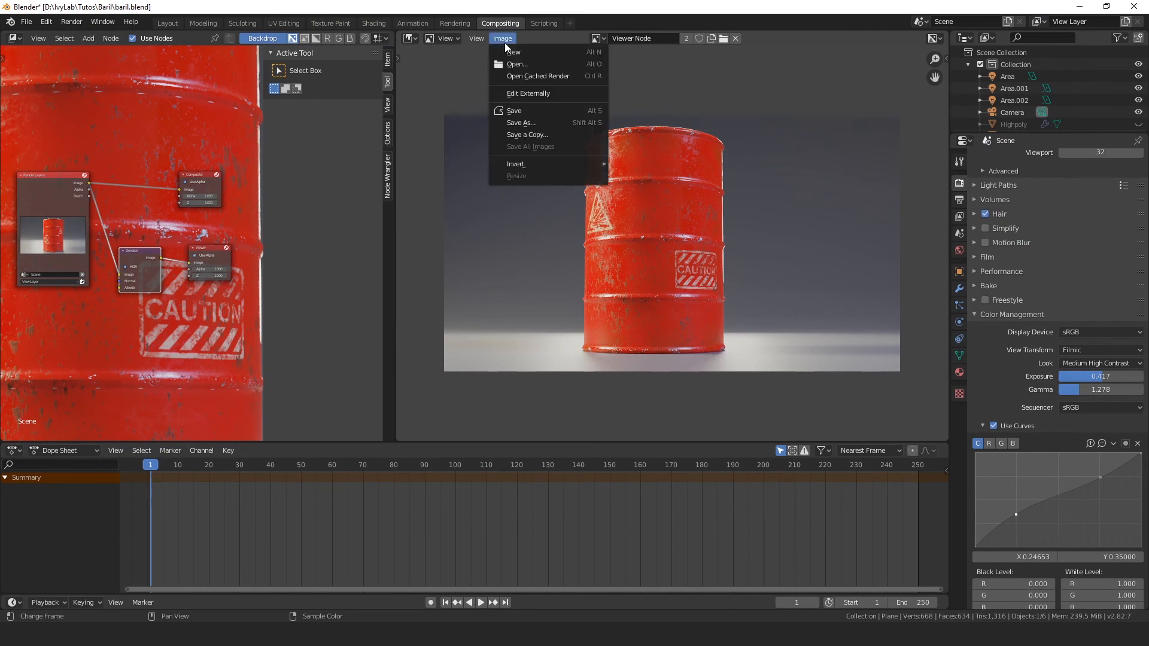
click(523, 127)
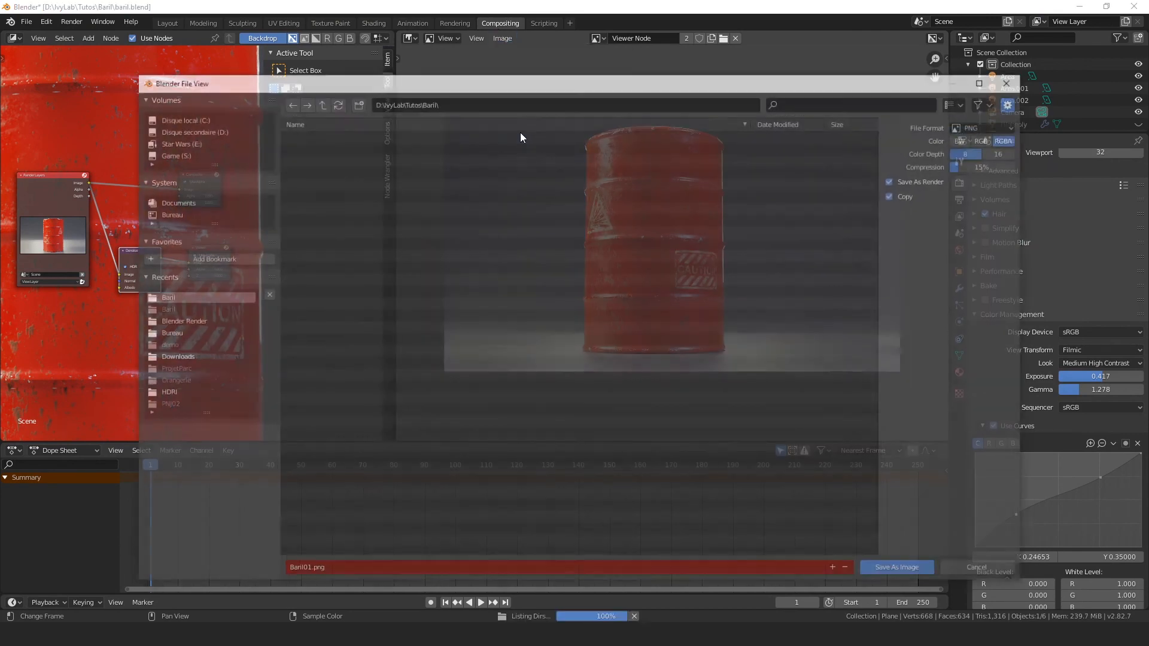
click(306, 570)
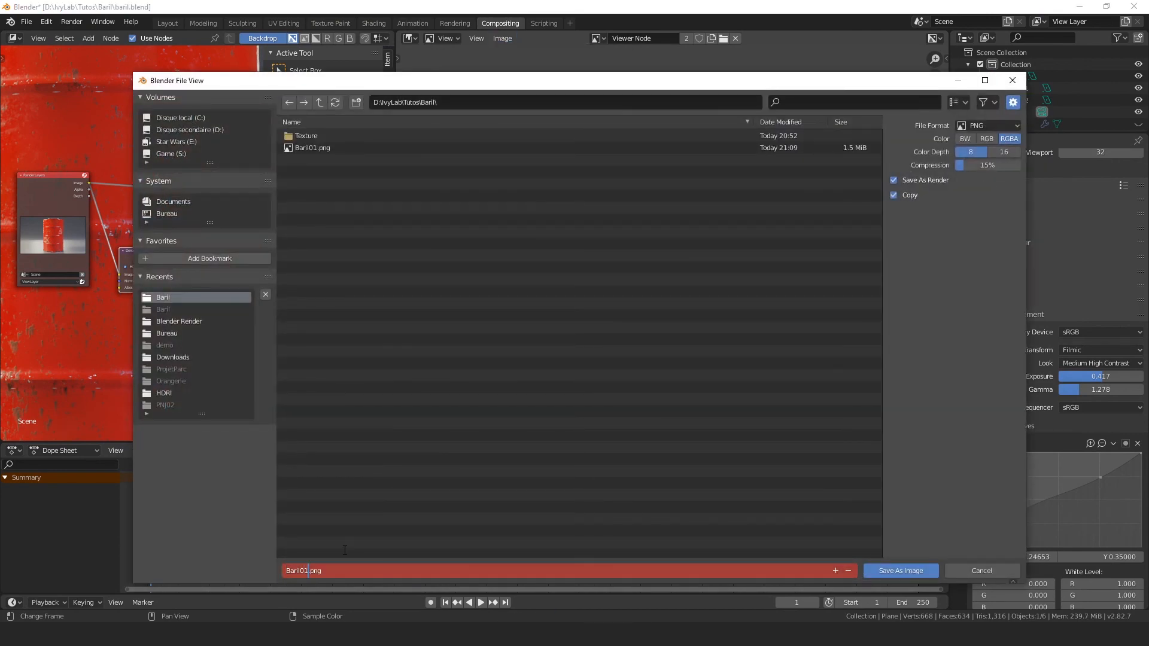
click(228, 529)
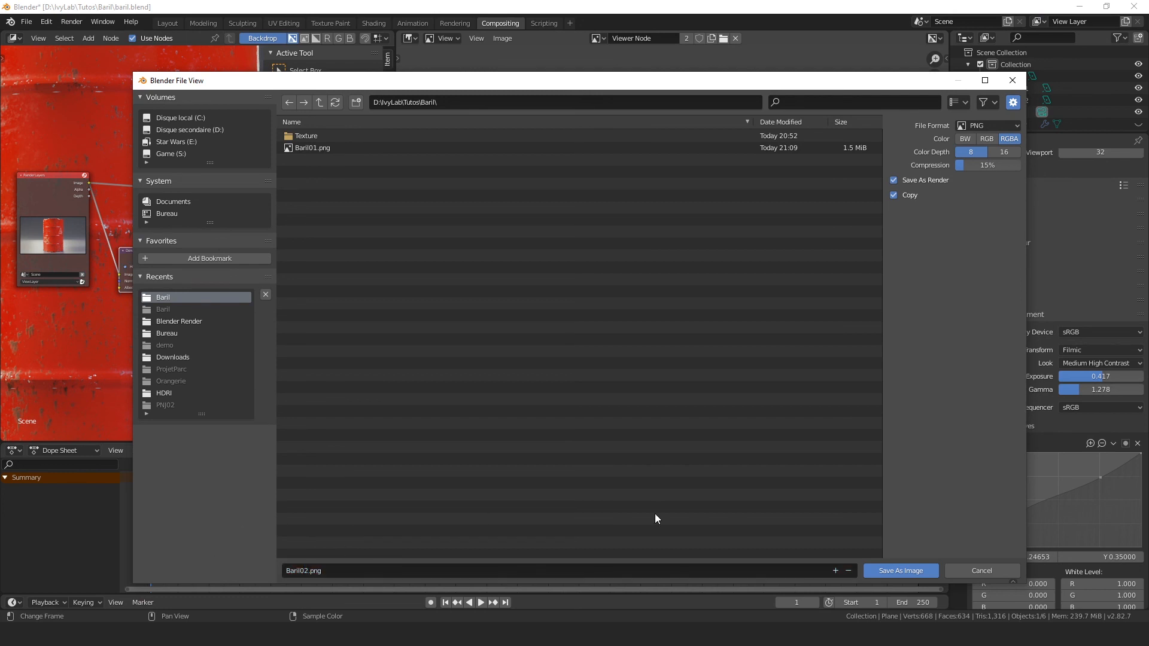
click(905, 569)
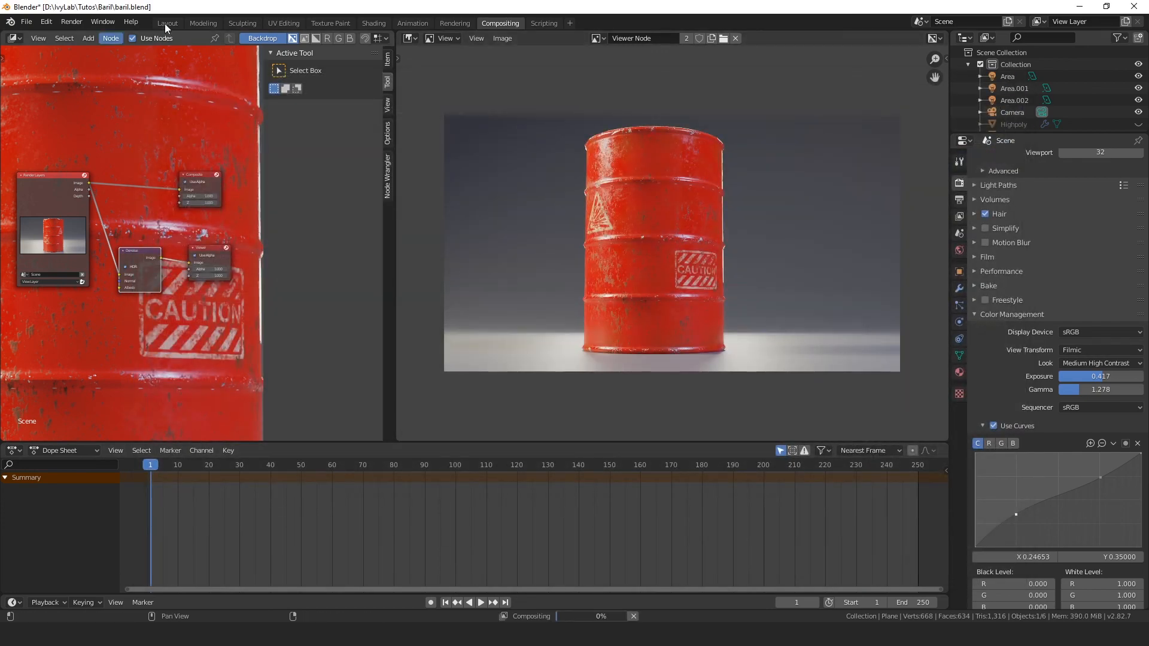
Step: Return to the Layout workspace, turn off Lock Camera to View and leave the camera perspective for a free view of the scene
click(167, 23)
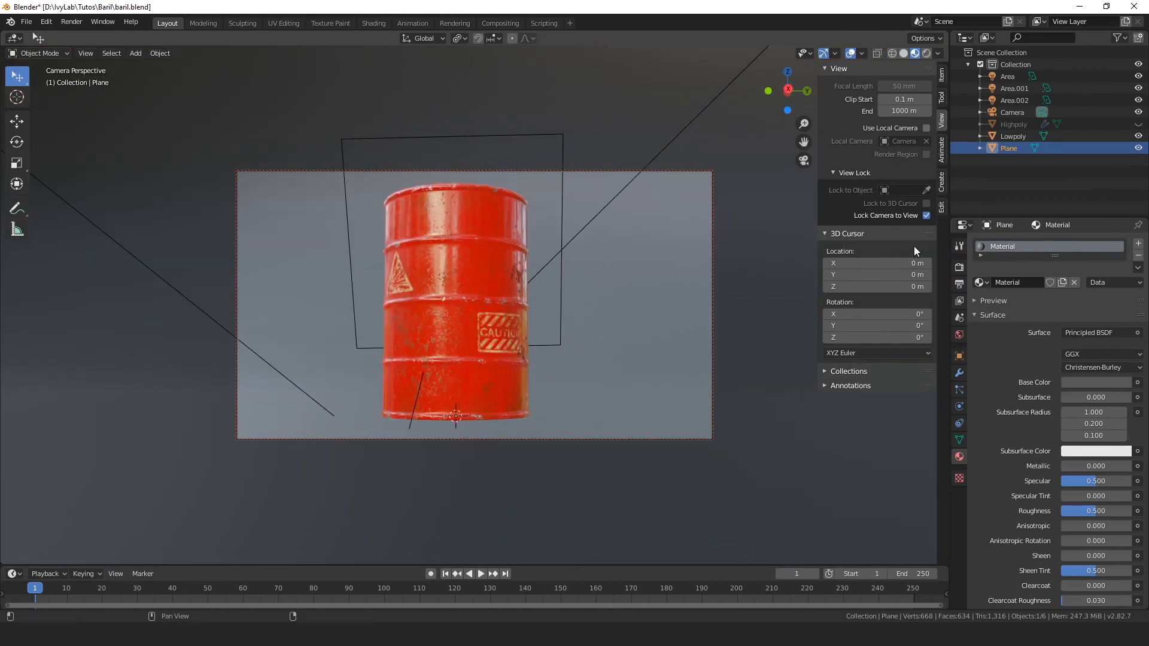
click(927, 216)
middle_drag(782, 287, 500, 362)
Step: Select the Lowpoly barrel and enter Edit Mode to examine its wireframe topology under the texture up close
click(412, 358)
key(Tab)
scroll(499, 362, up, 5)
shift+middle_drag(529, 440, 635, 349)
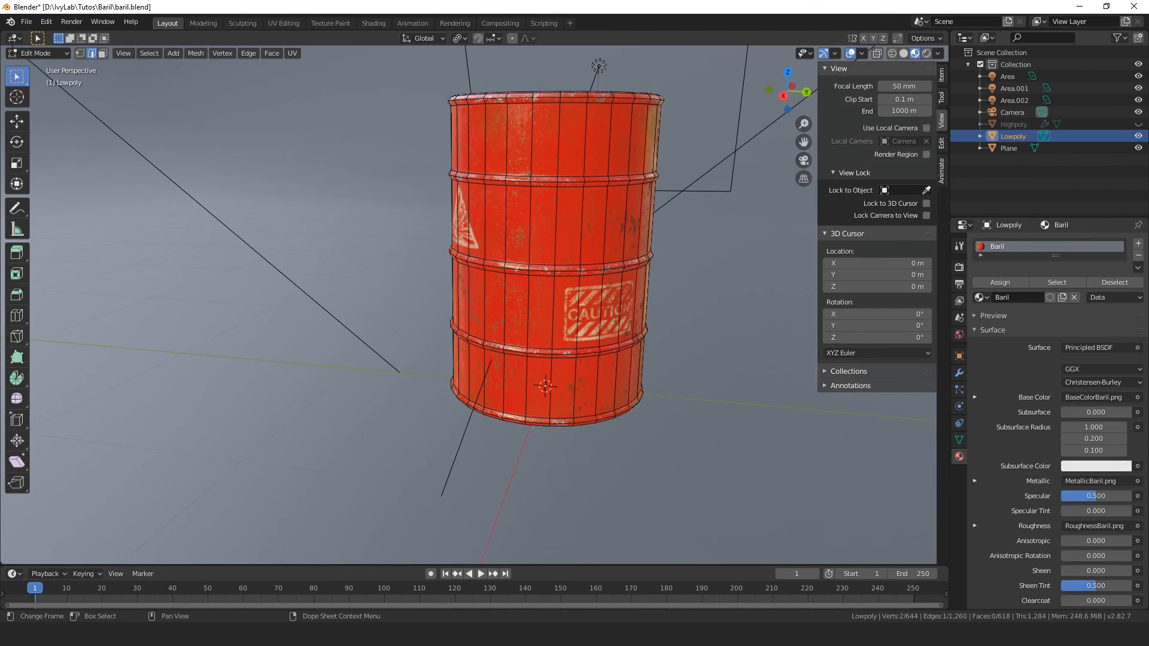
shift+middle_drag(592, 243, 512, 300)
scroll(512, 300, up, 2)
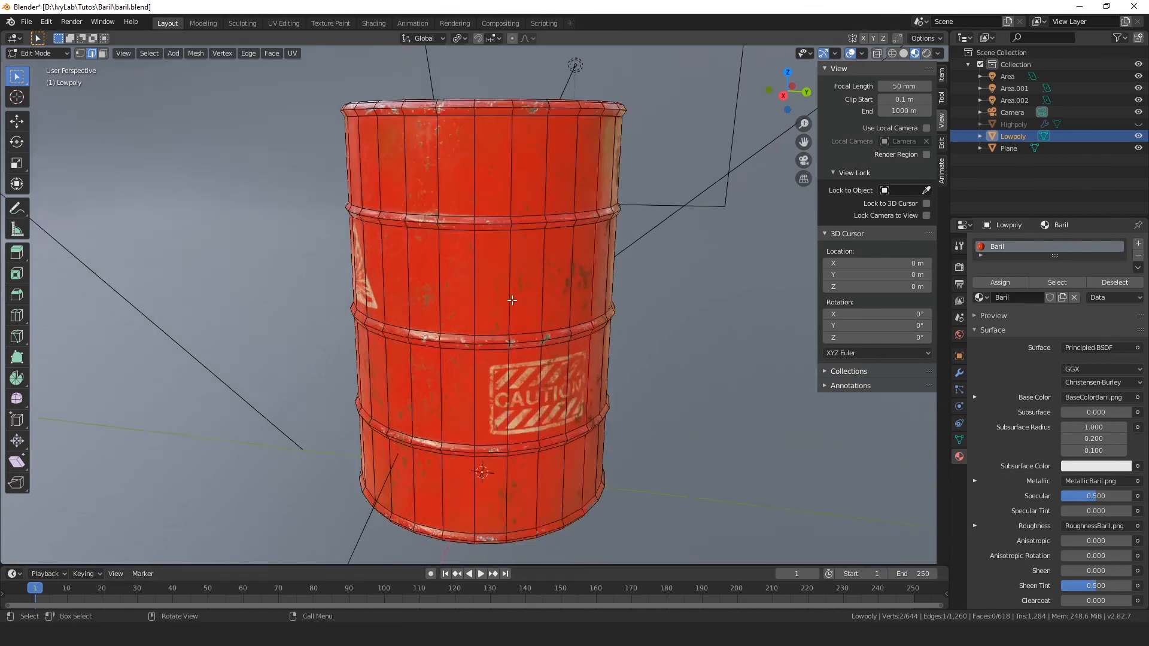
scroll(515, 299, down, 2)
Step: Return the barrel to Object Mode and examine its textured lid and sides from above and from the front
key(Tab)
middle_drag(524, 253, 511, 271)
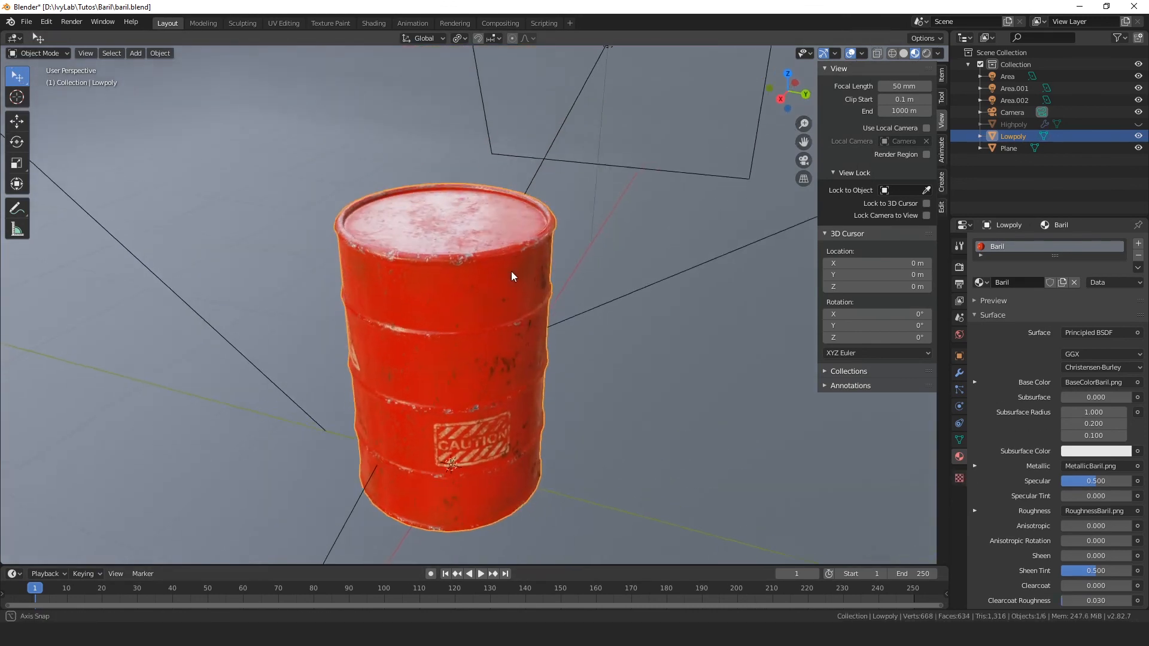
middle_drag(481, 384, 581, 338)
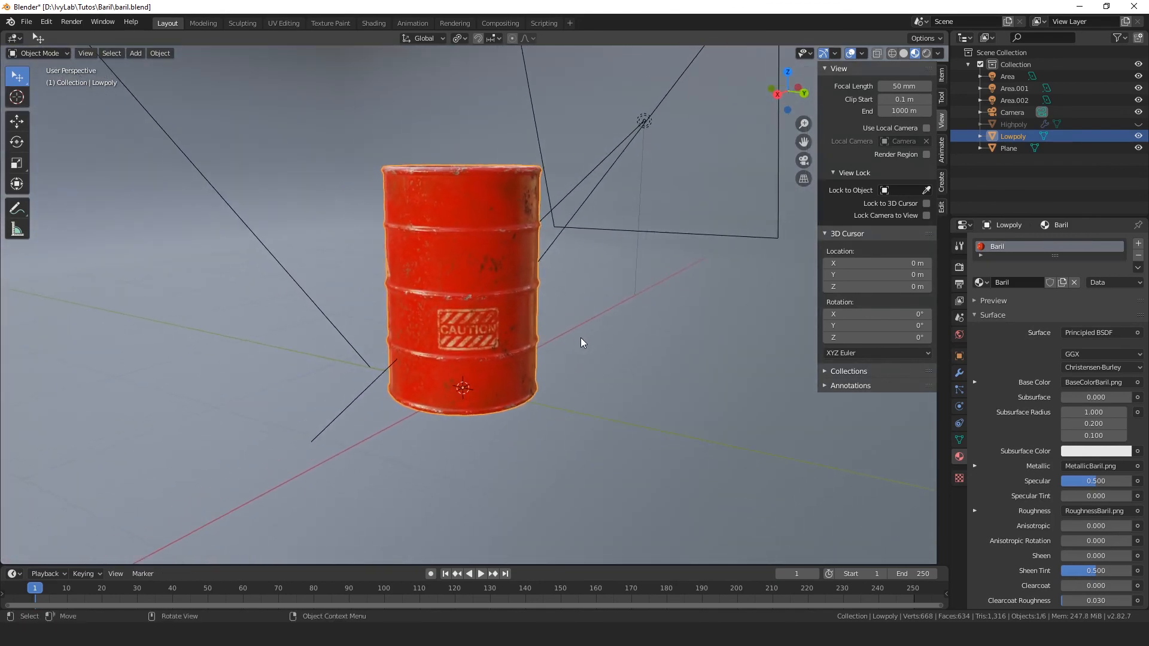
scroll(574, 335, down, 1)
scroll(576, 337, up, 2)
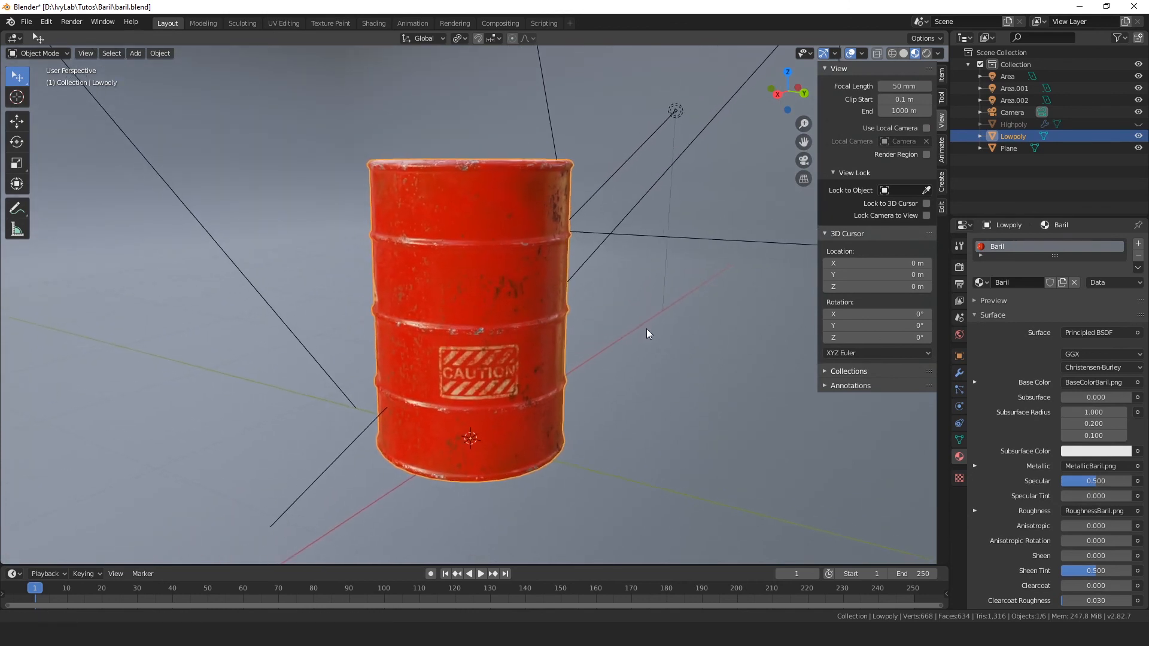